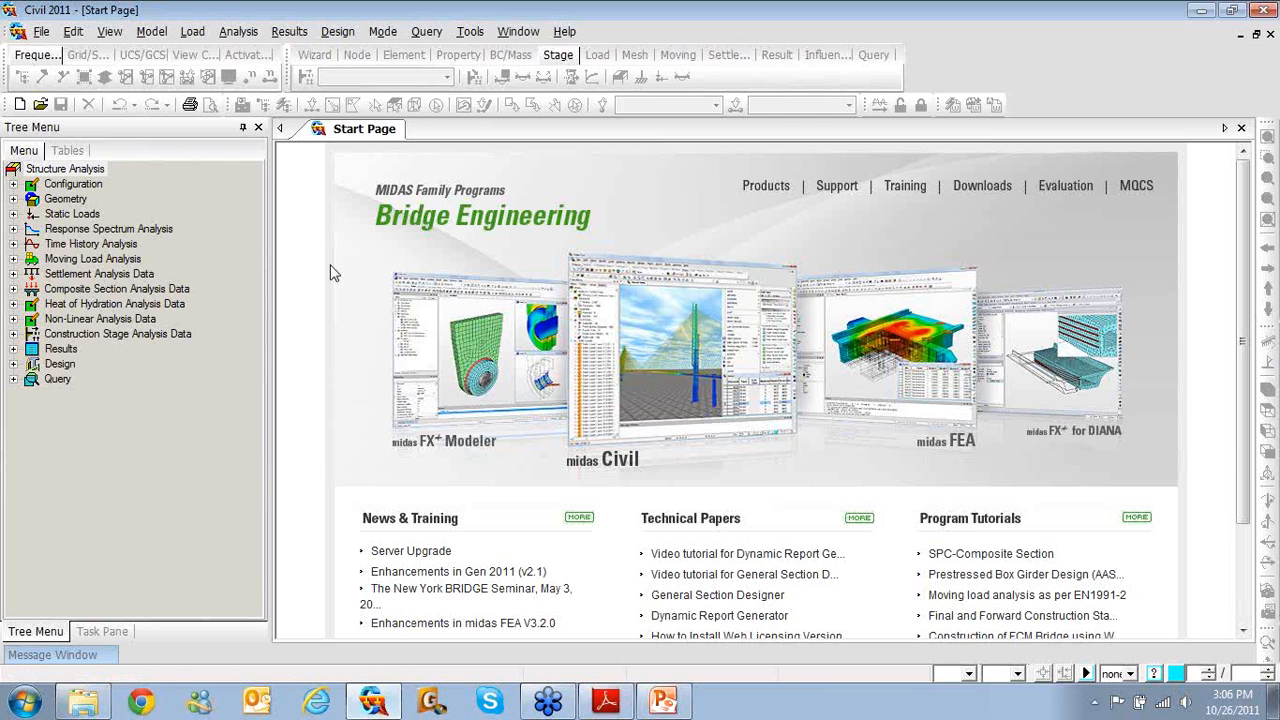
- Open the model file "PSC Design (AASHTO)_start model" from the tutorial folder
left_click(40, 106)
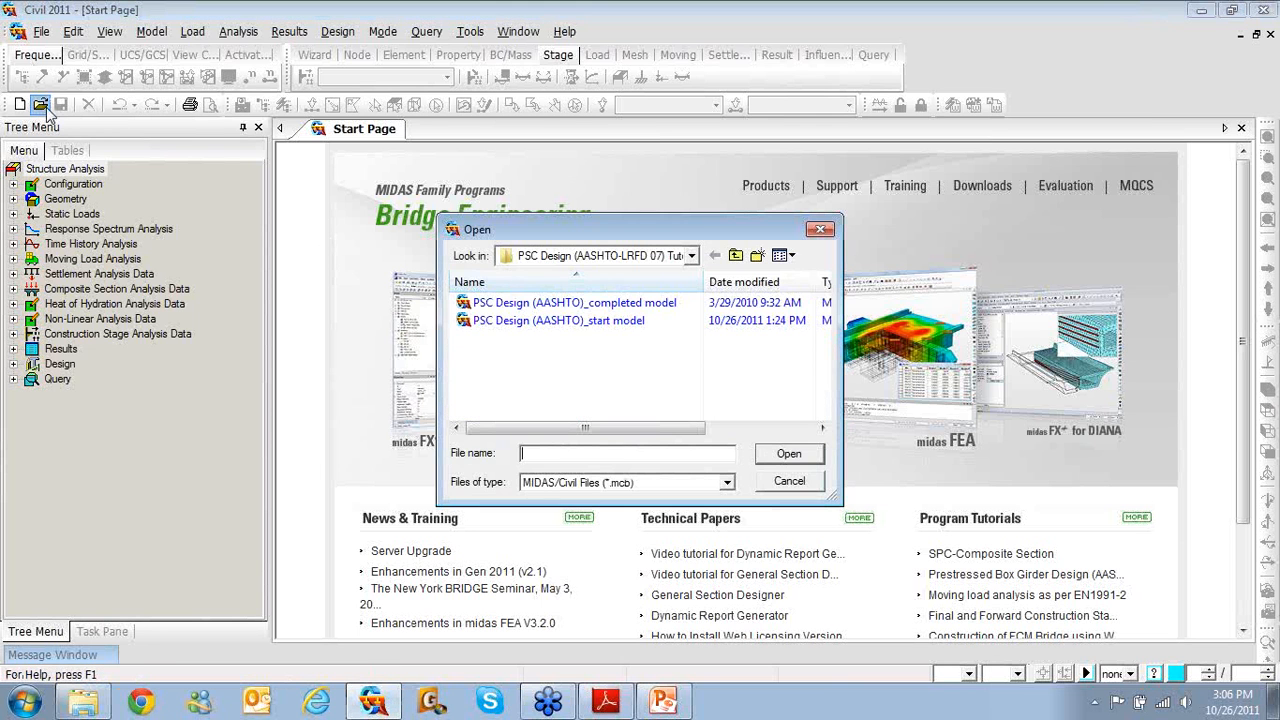
left_click(590, 321)
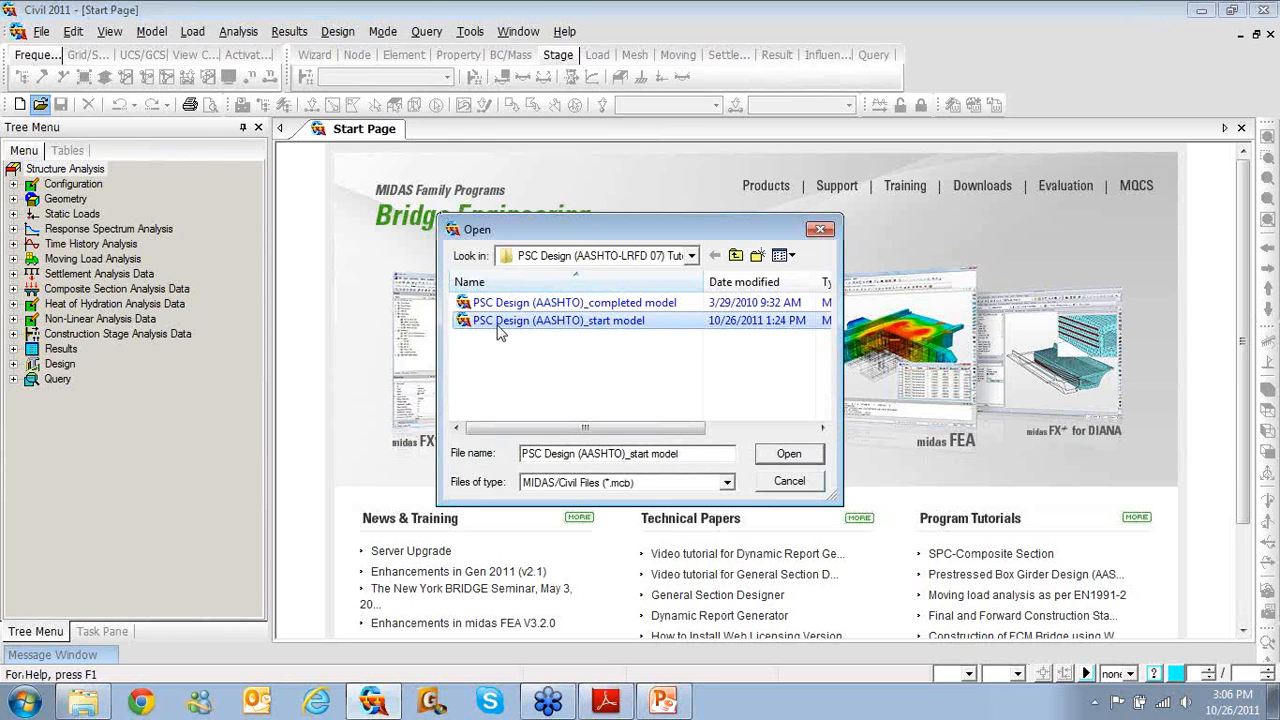
left_click(785, 452)
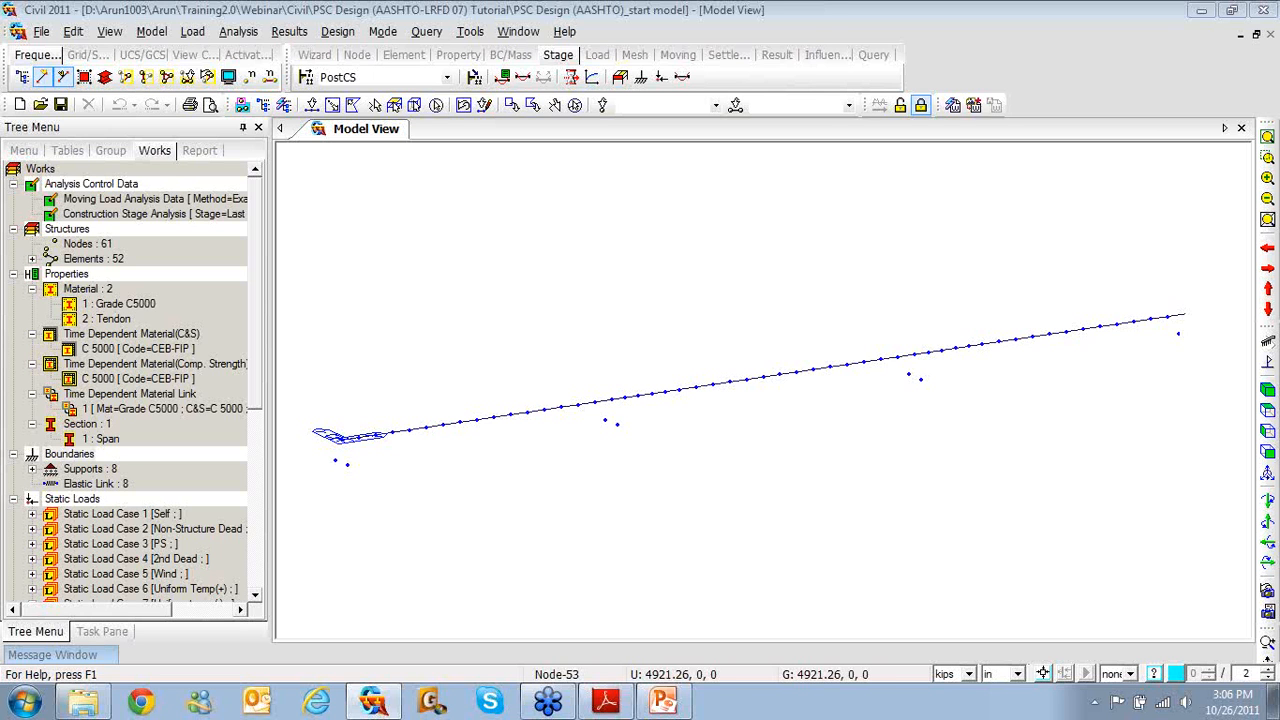
- Show the girder with its full section shape and set the current construction stage to CS1
left_click(104, 77)
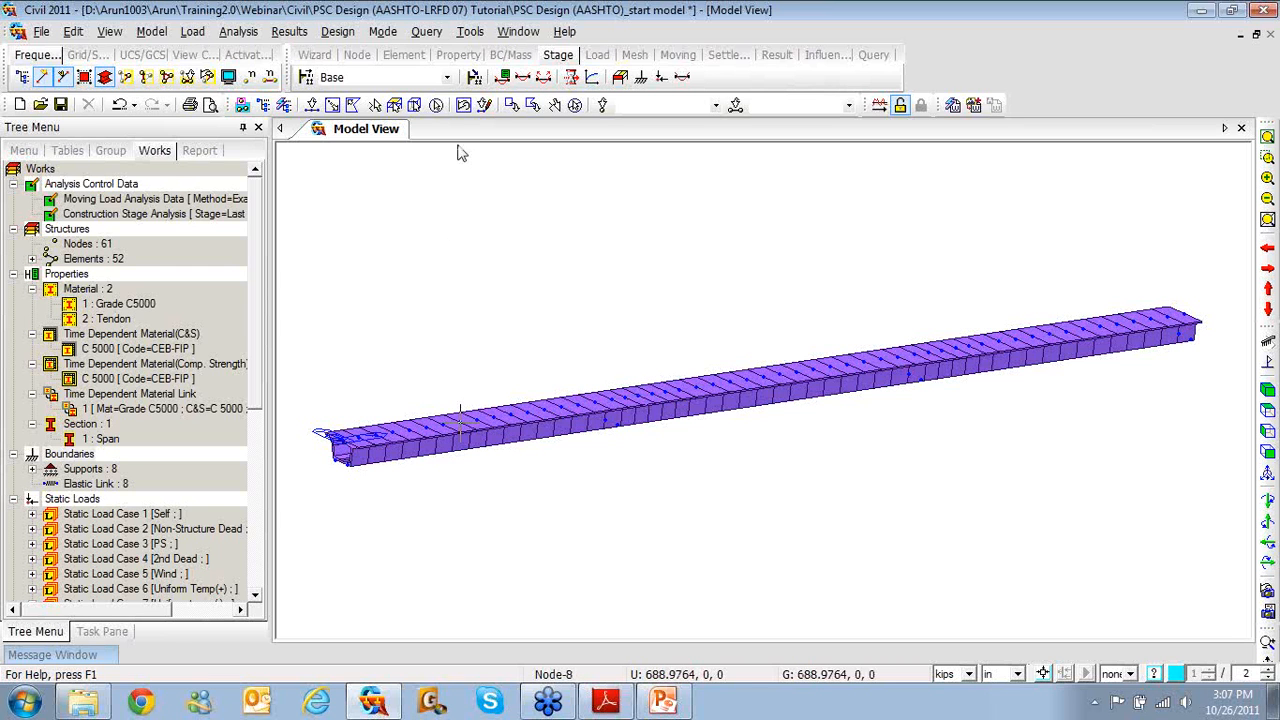
left_click(447, 78)
left_click(423, 108)
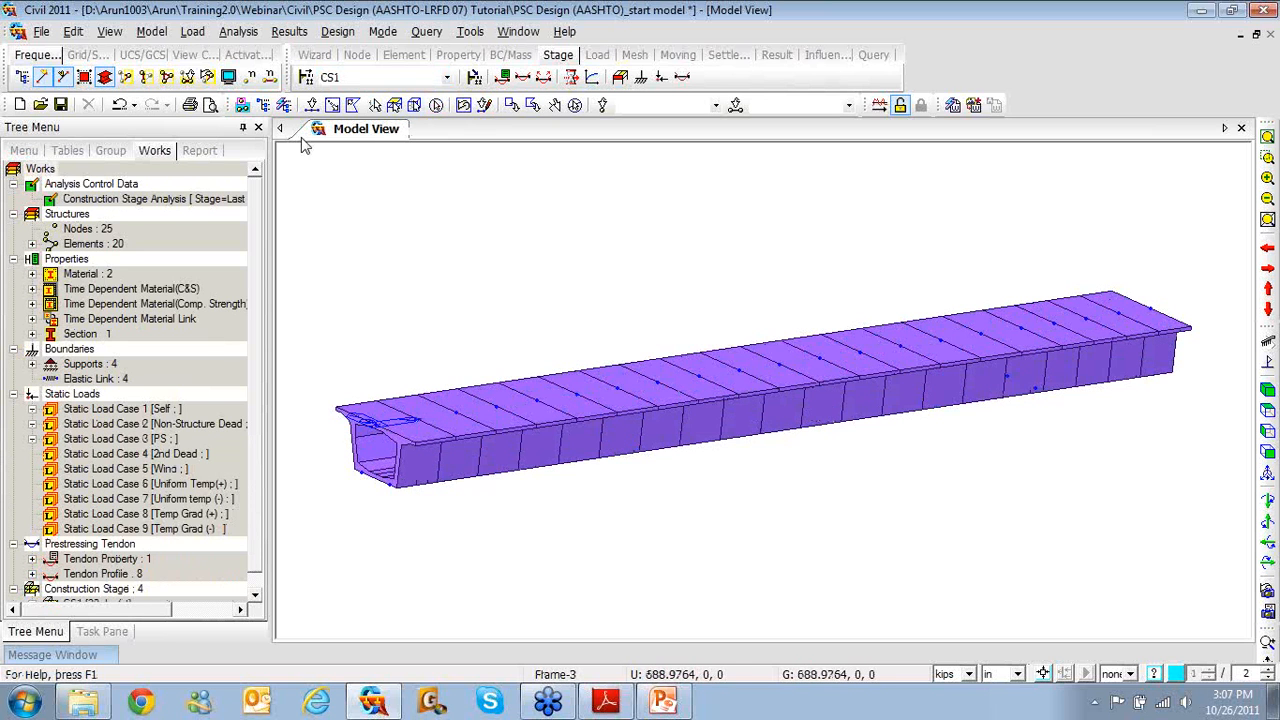
- Turn on the display of Support by Direction and Tendon Profile Point in the model view
left_click(228, 77)
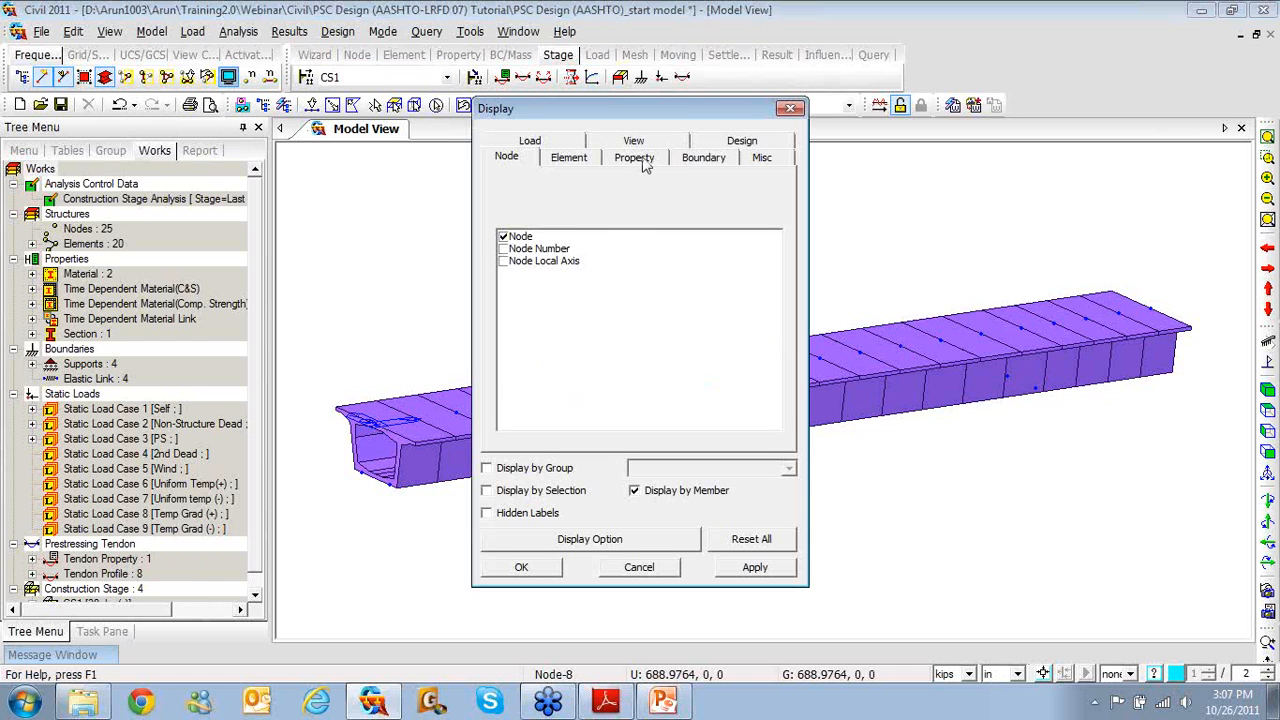
left_click(703, 157)
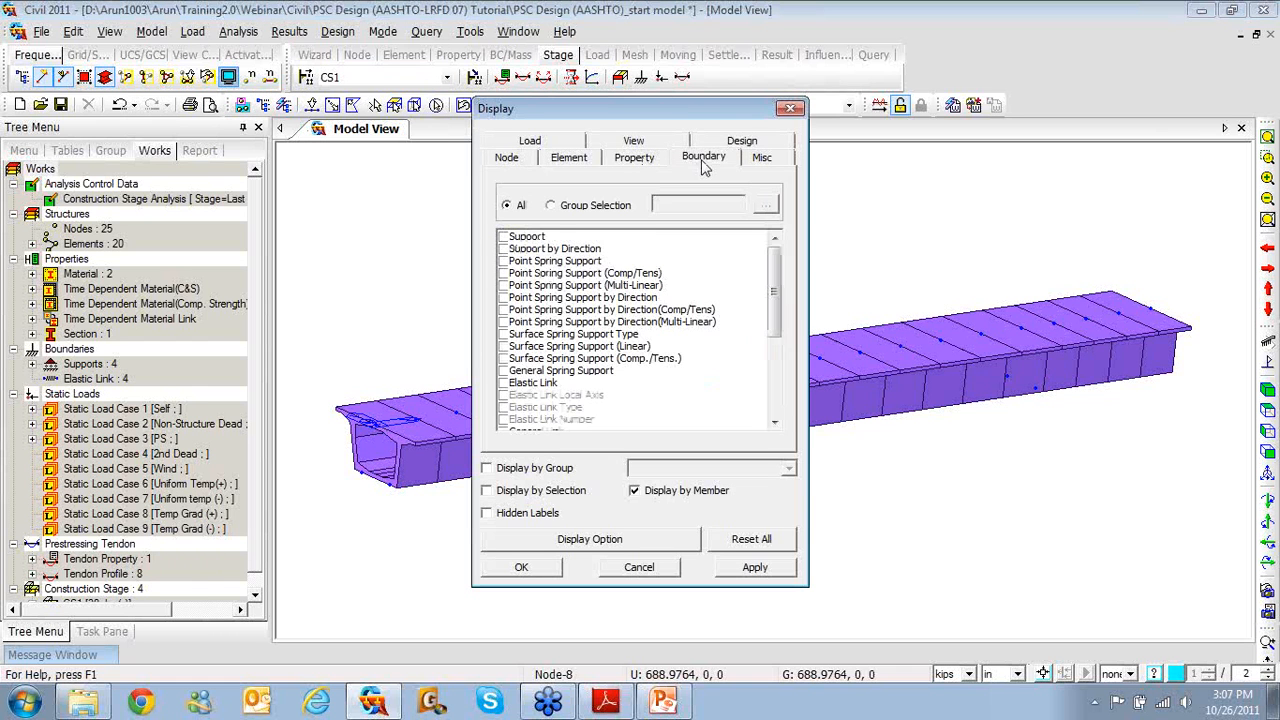
left_click(503, 249)
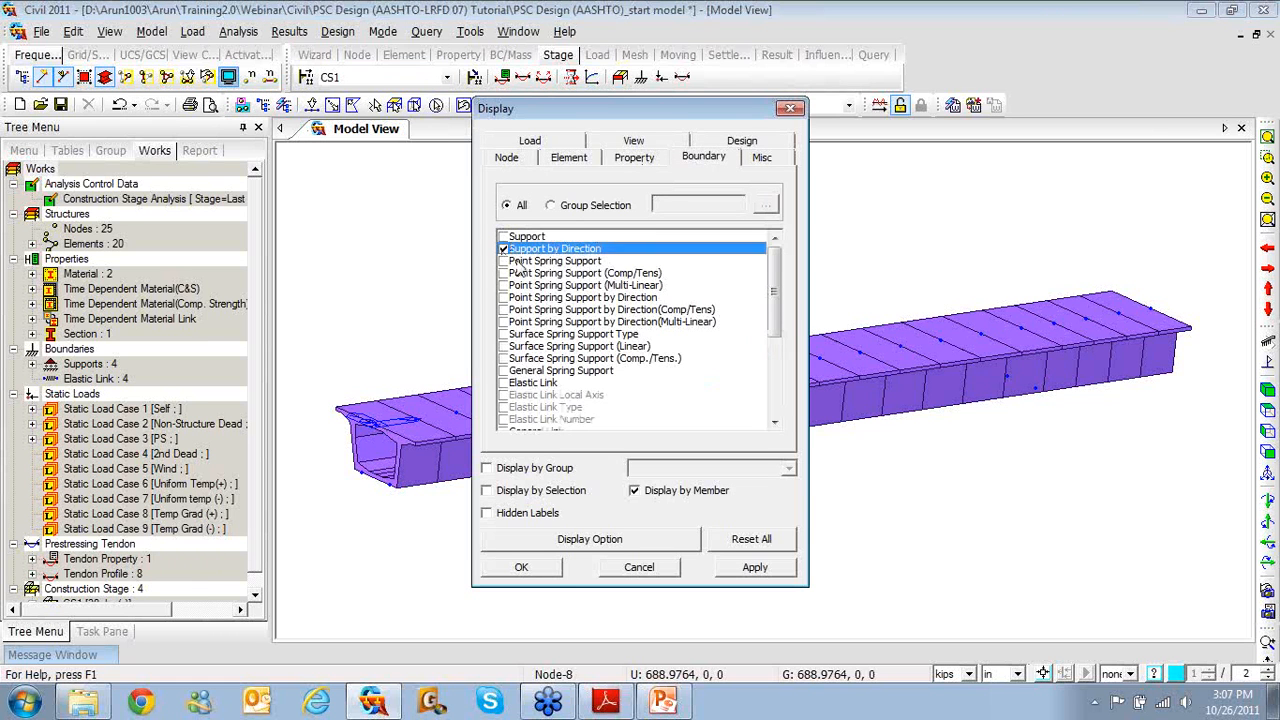
left_click(763, 158)
left_click(503, 275)
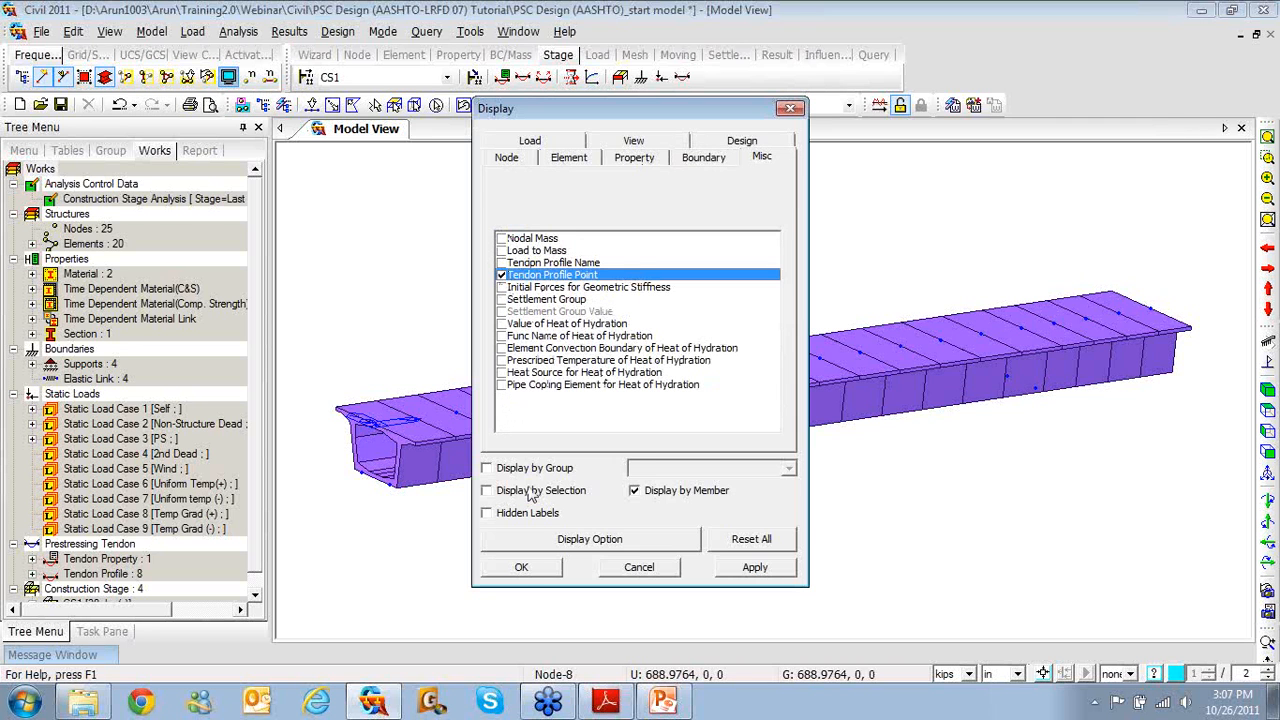
left_click(525, 575)
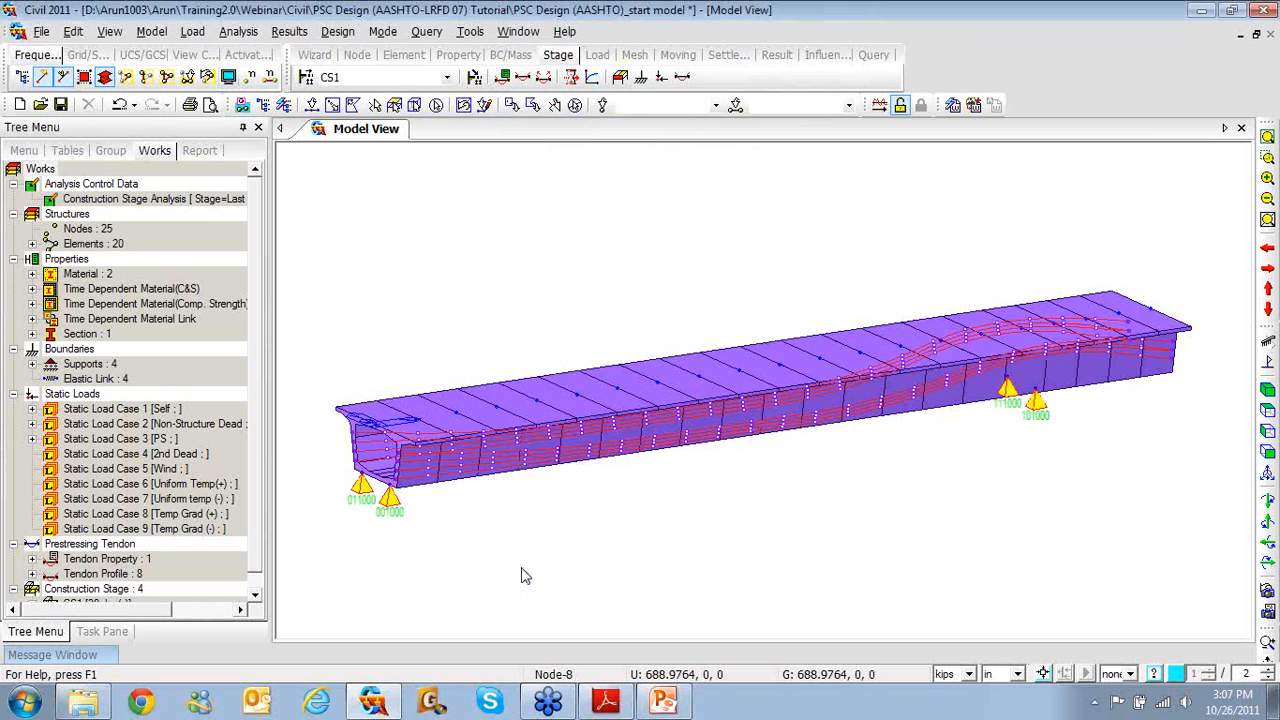
- View the bridge at construction stages CS2, CS3 and CS4 in turn
left_click(447, 77)
left_click(425, 121)
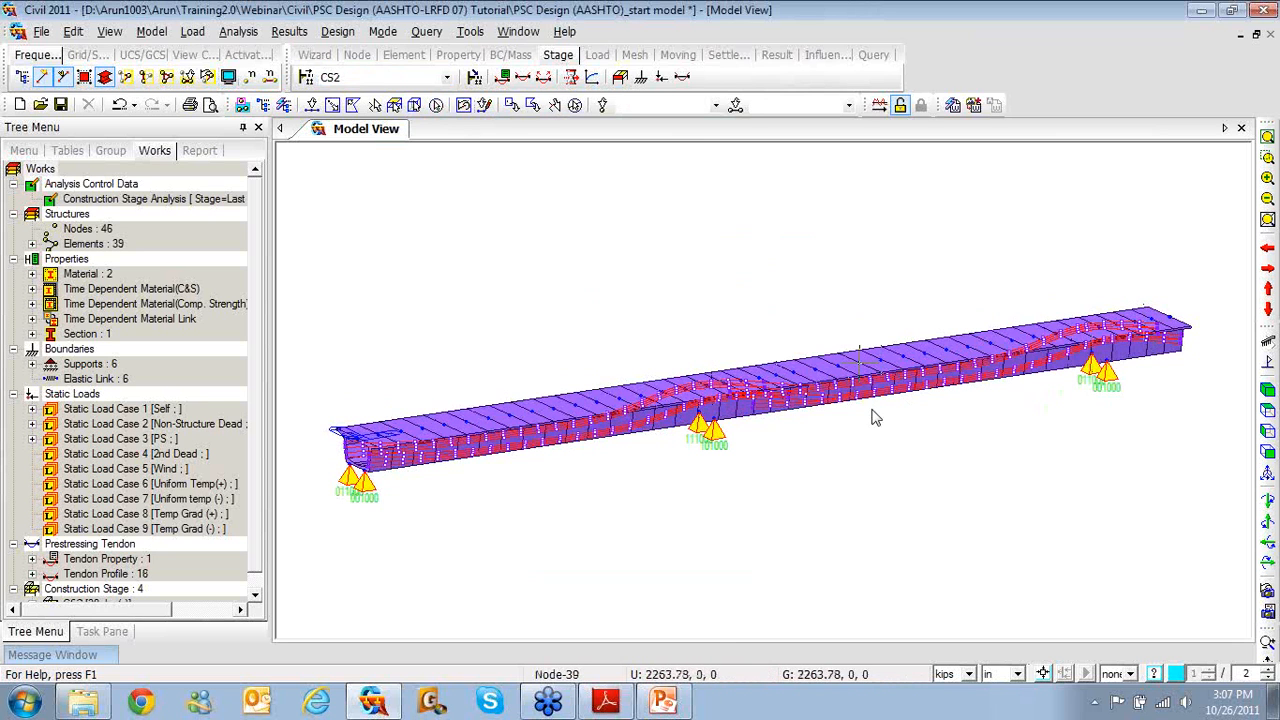
left_click(440, 78)
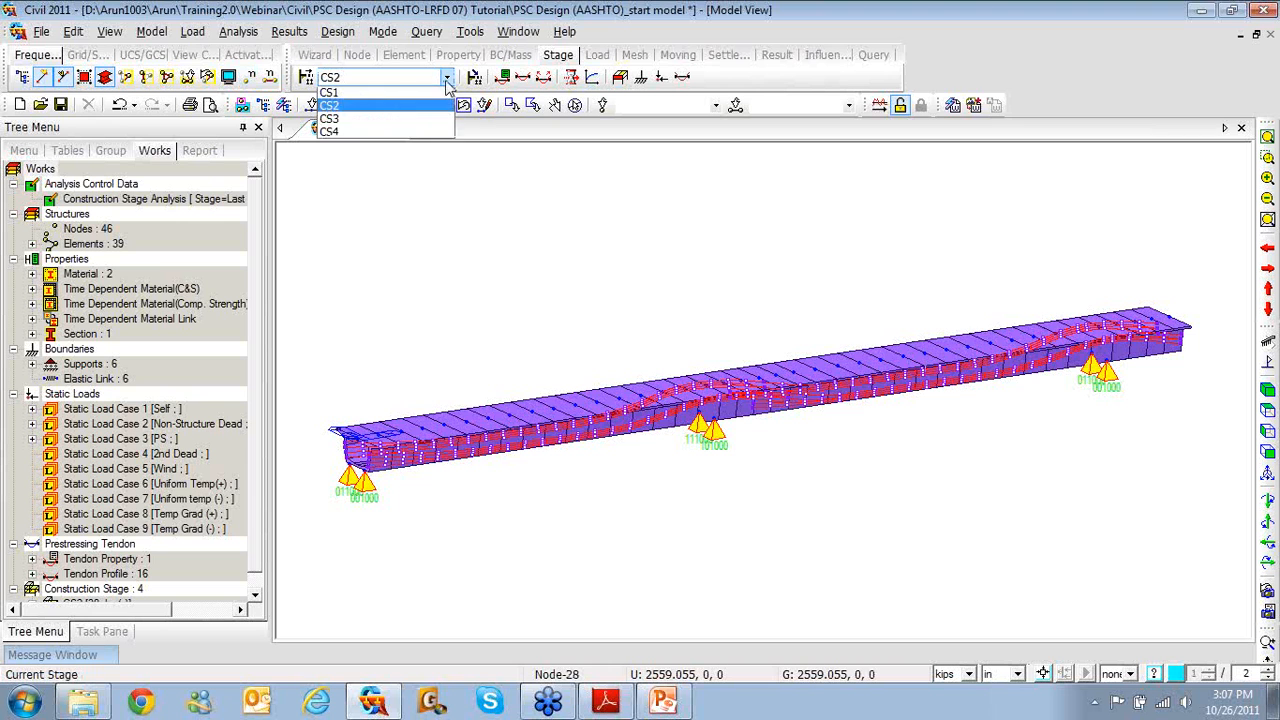
left_click(408, 135)
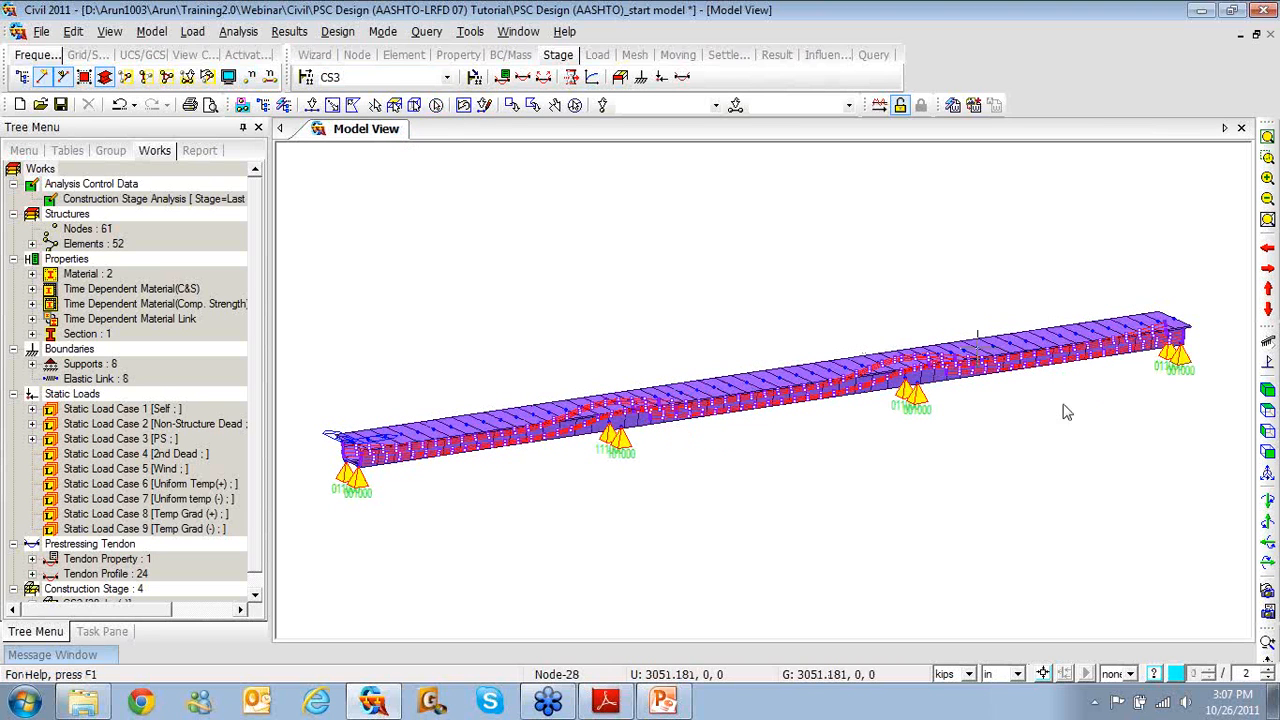
left_click(446, 78)
left_click(408, 147)
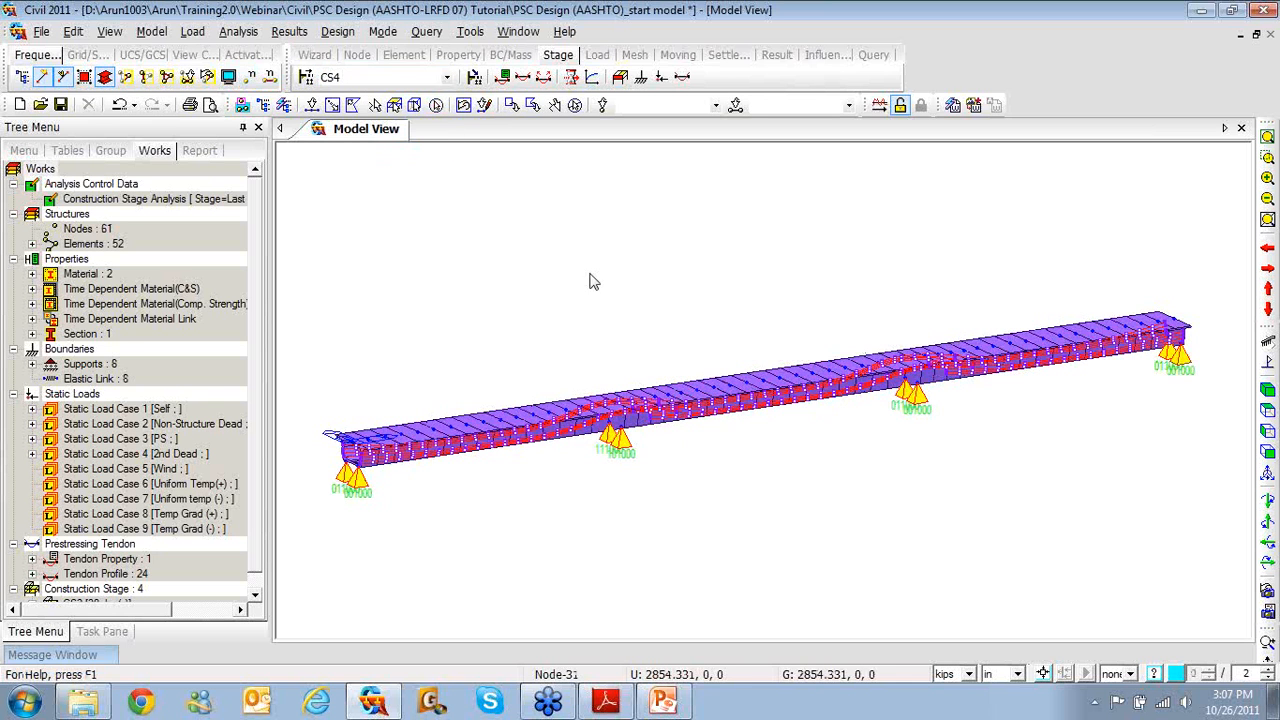
- Return to the Base stage and review the boundaries, static loads, tendons and moving load data in the works tree
left_click(446, 77)
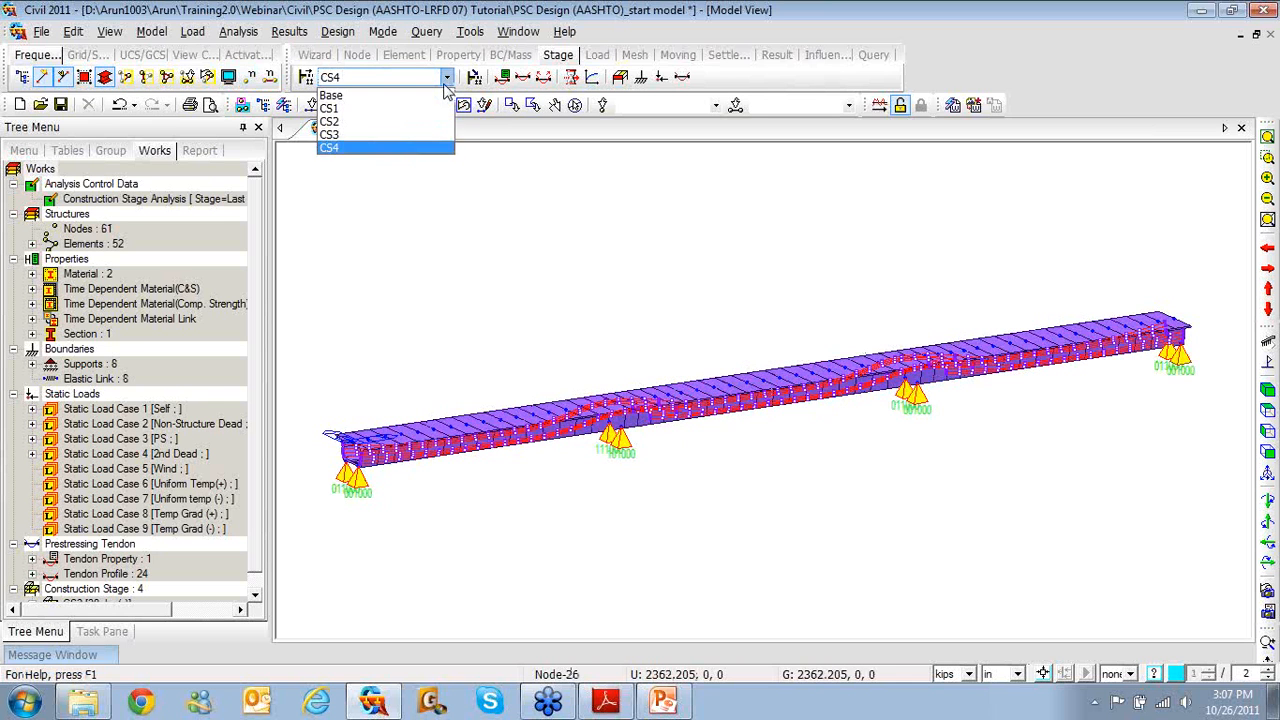
left_click(331, 95)
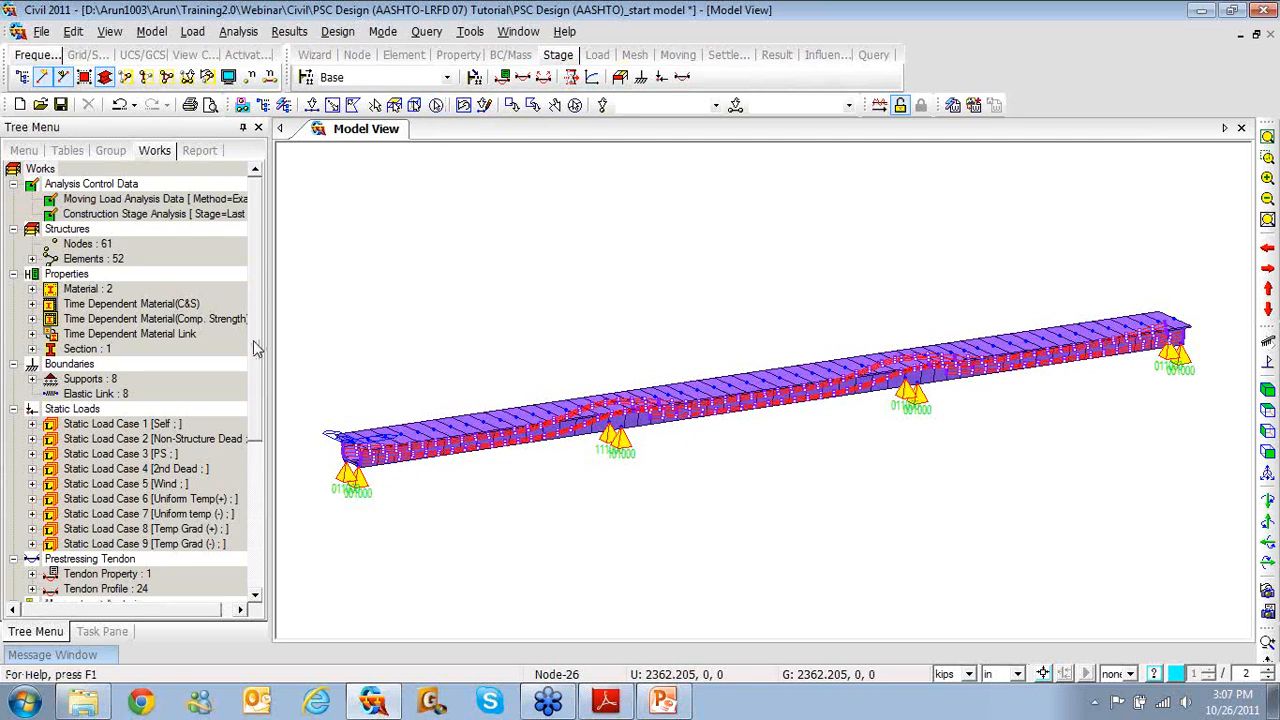
scroll(254, 370, "down", 1)
scroll(254, 372, "down", 1)
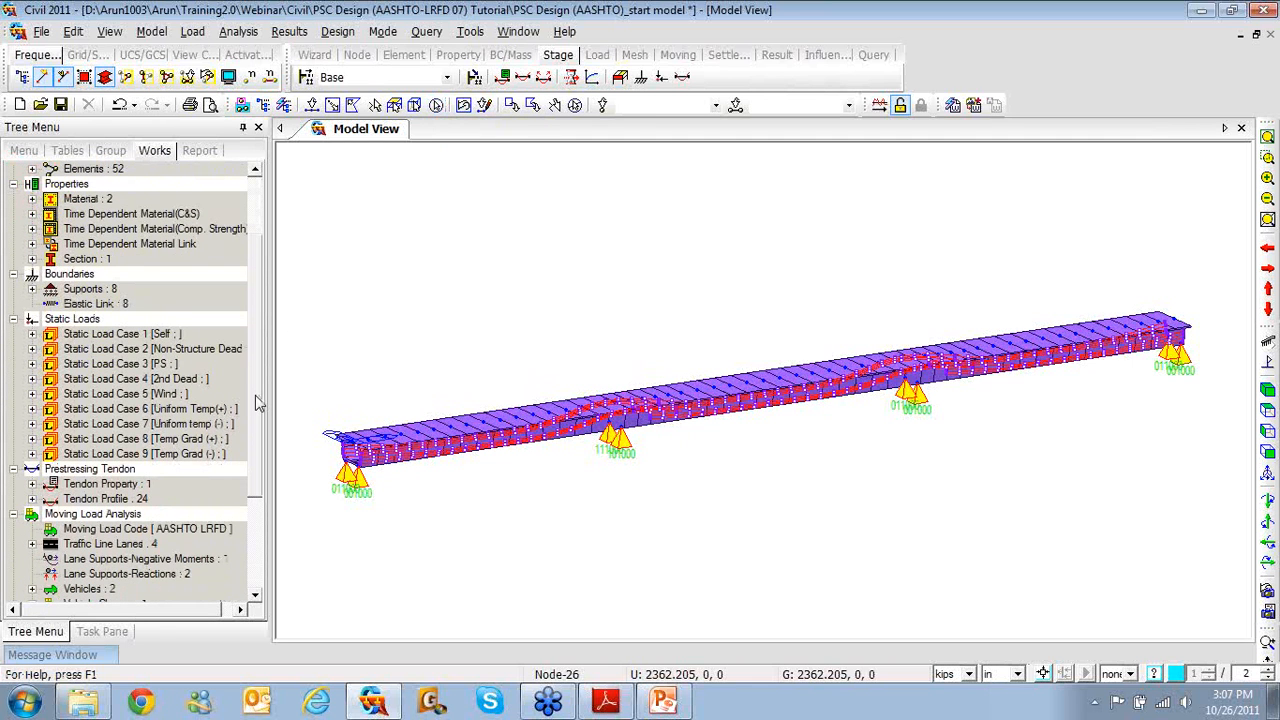
scroll(258, 410, "down", 1)
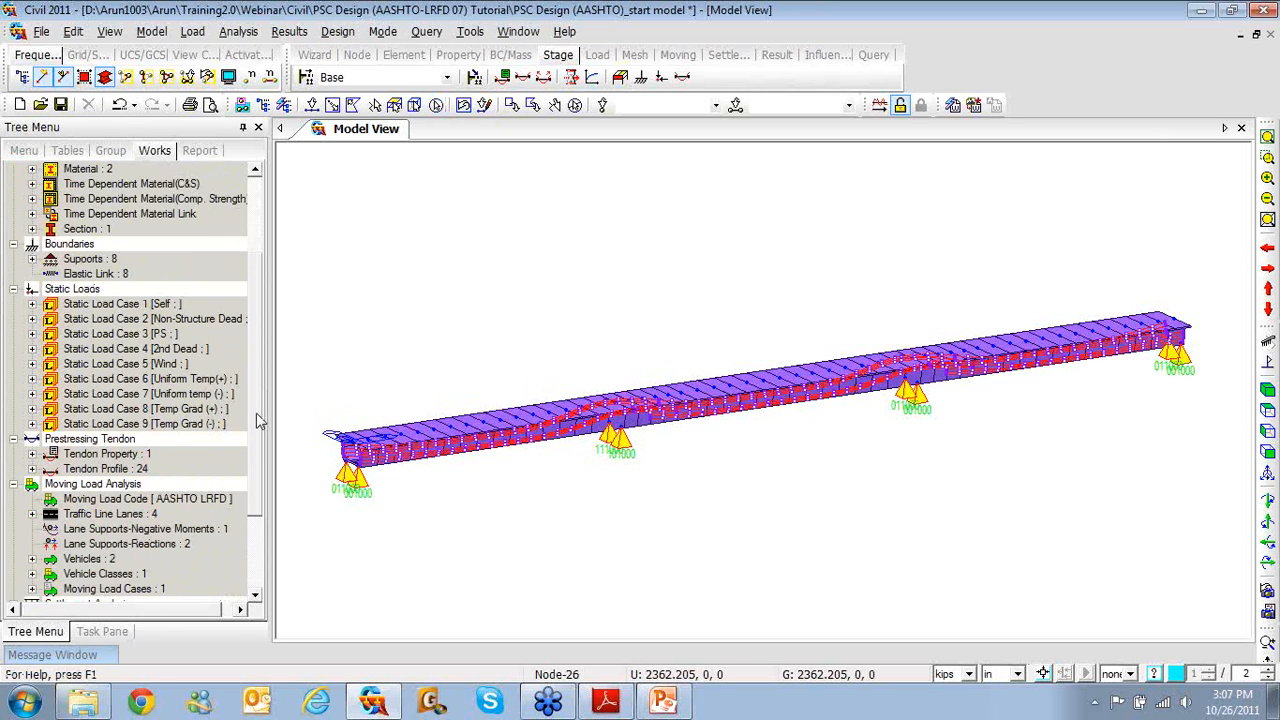
scroll(256, 420, "up", 2)
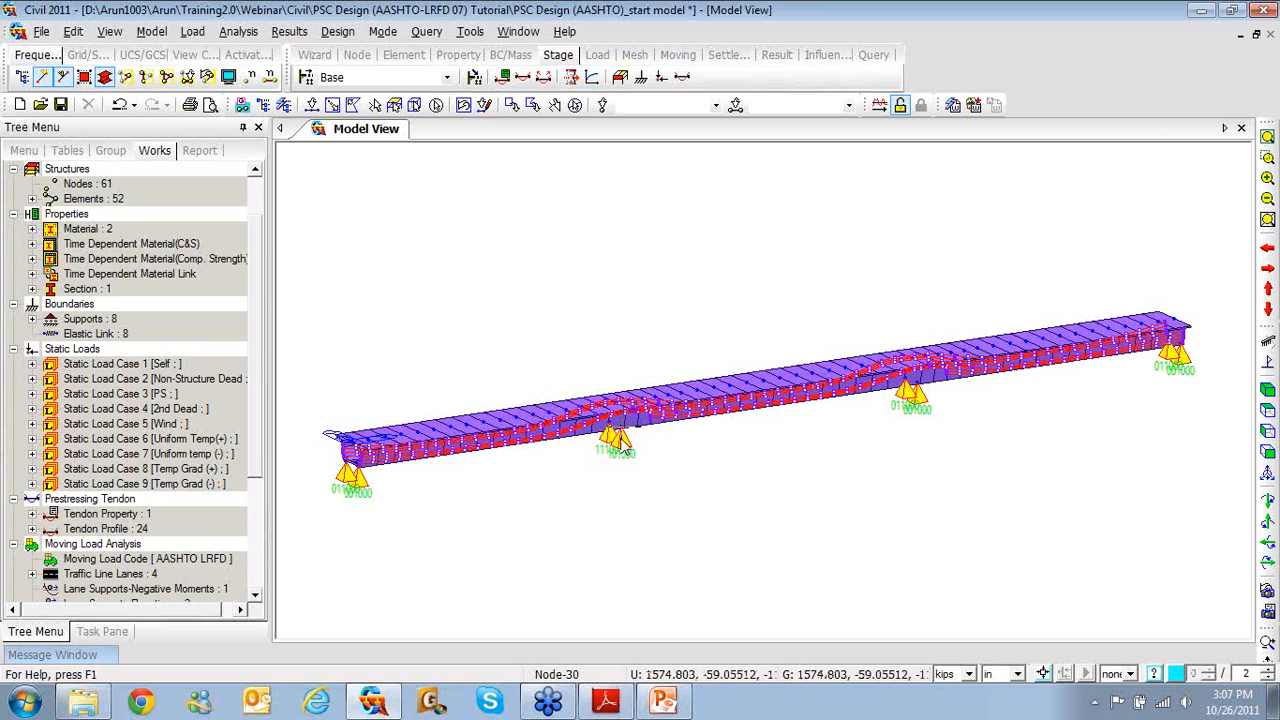
- View the PSC Bridge wizard's Span Information settings and close them without adding a girder
left_click(151, 31)
mouse_move(162, 80)
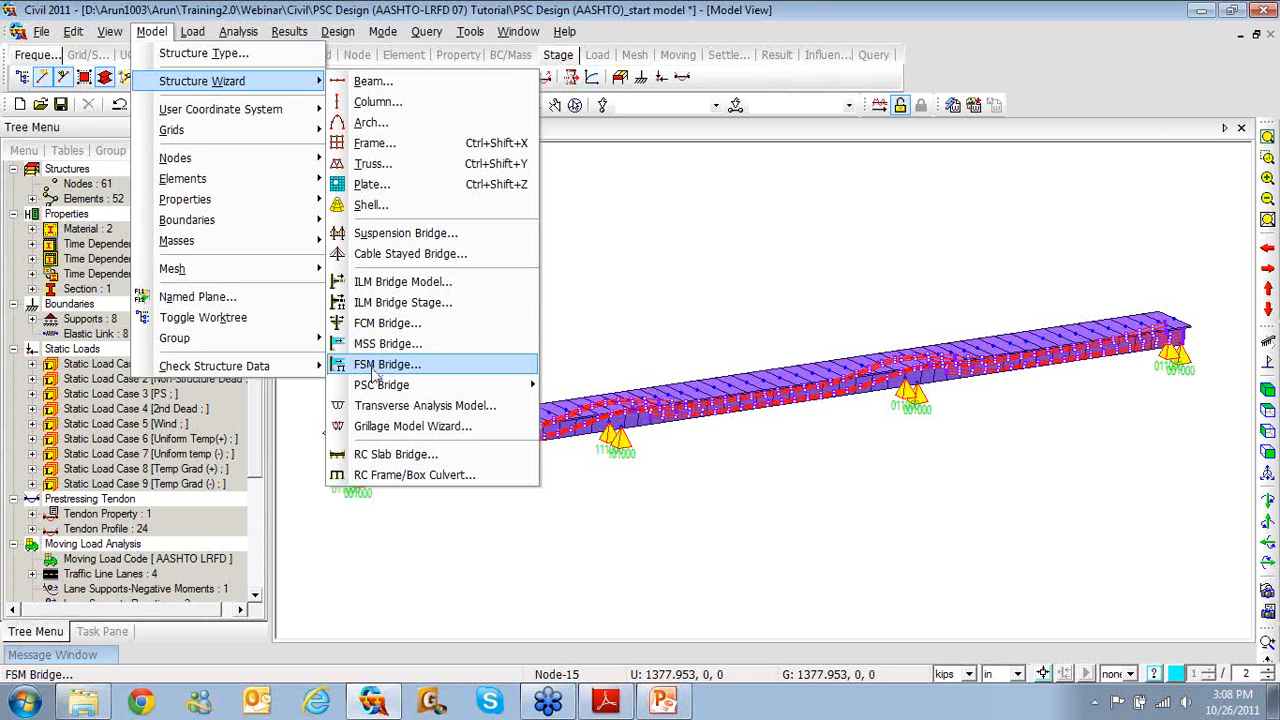
mouse_move(376, 388)
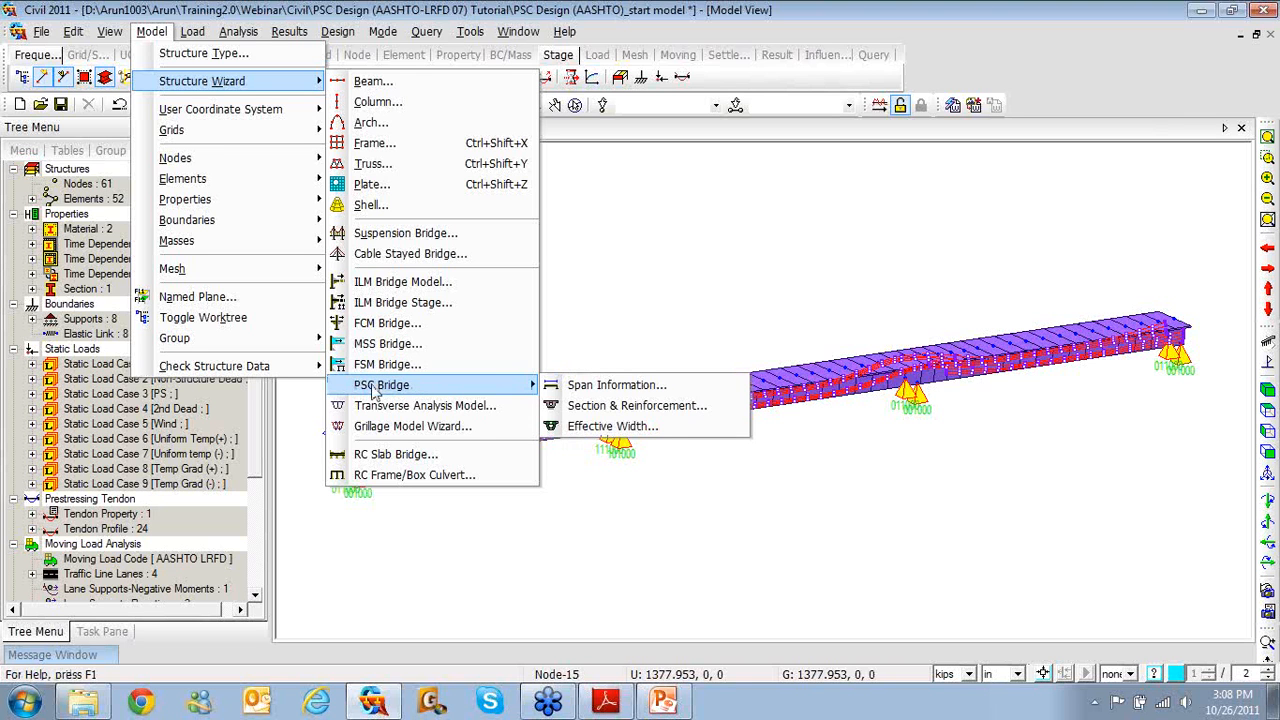
left_click(545, 386)
left_click_drag(140, 8, 414, 10)
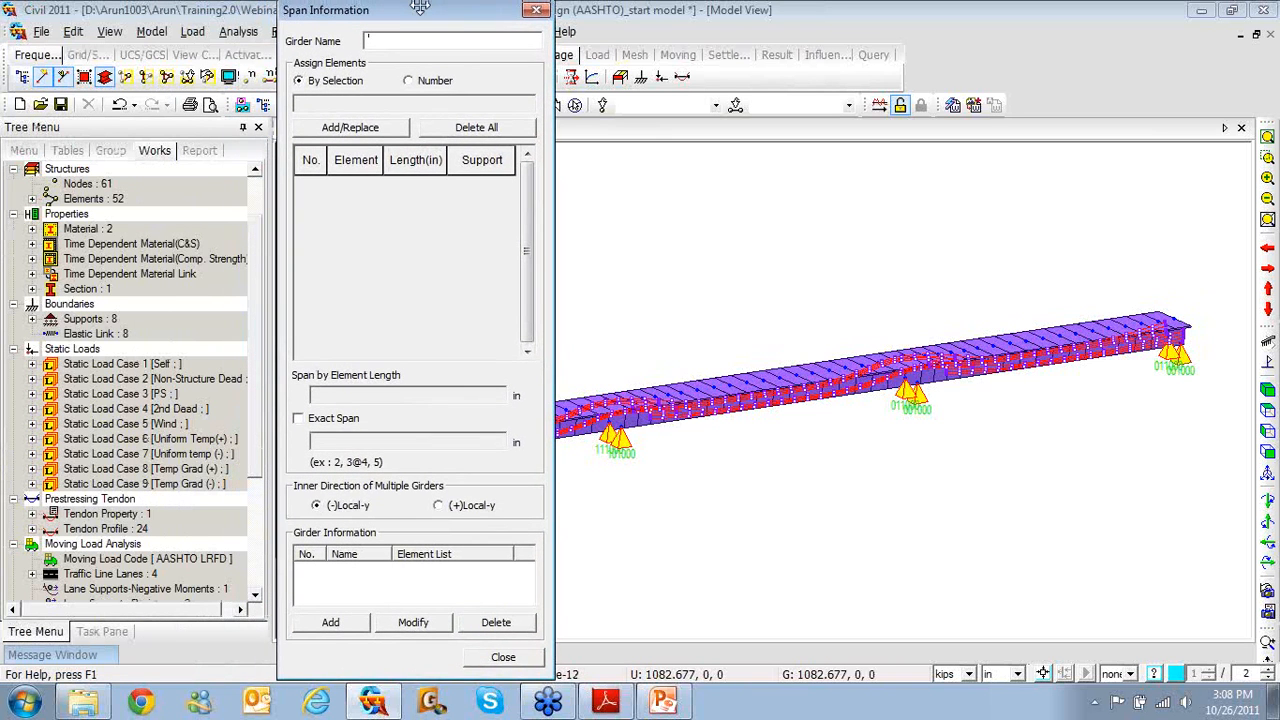
left_click(536, 18)
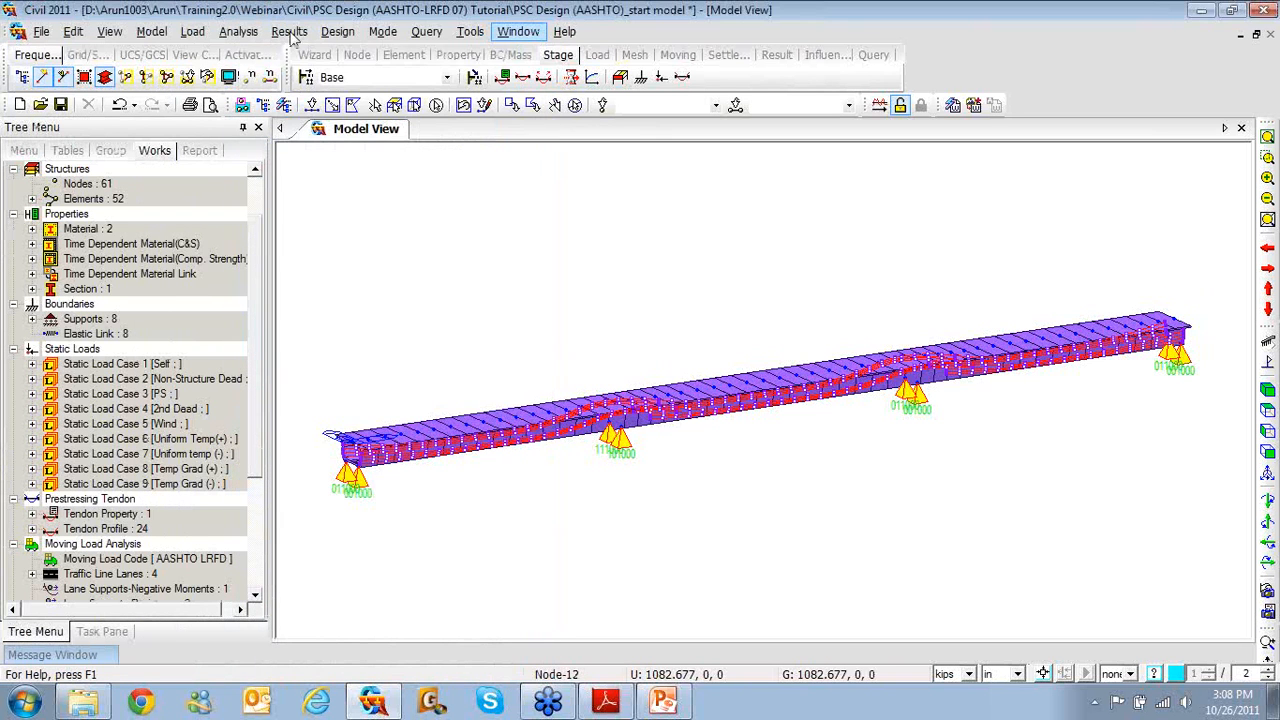
- View the PSC Bridge wizard's Section & Reinforcement settings, including longitudinal reinforcement, and close them without changes
left_click(151, 31)
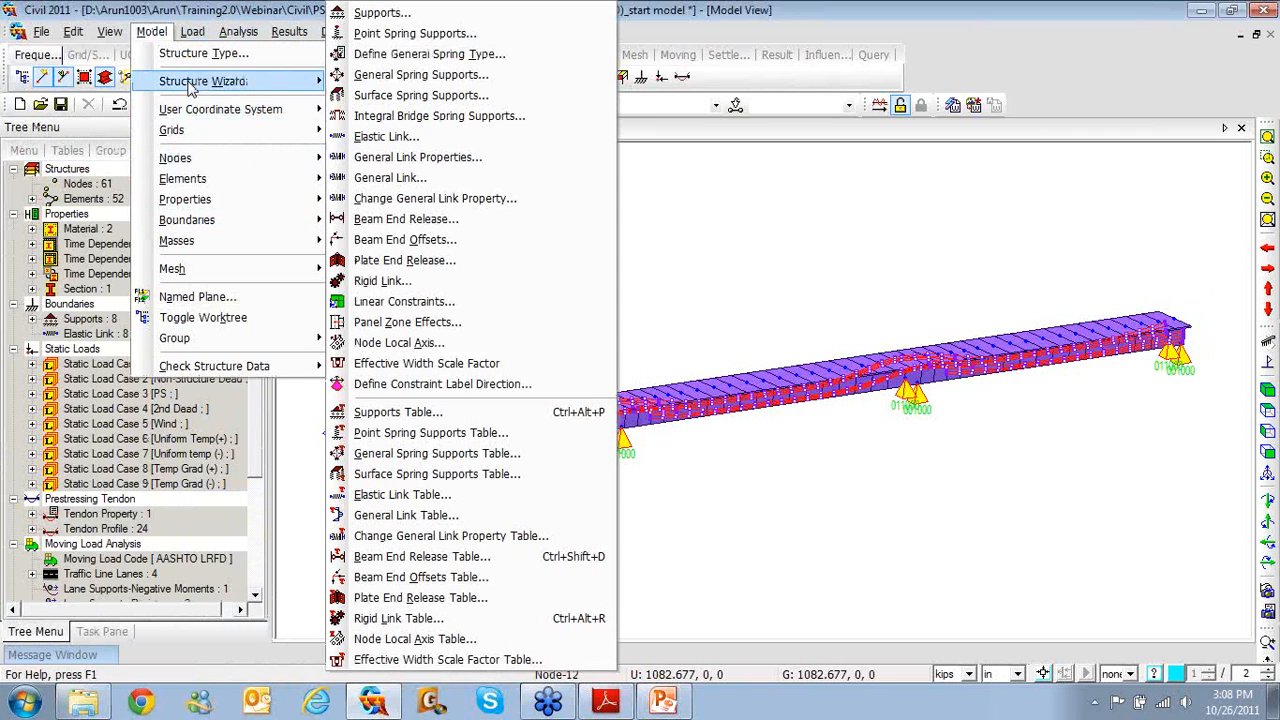
mouse_move(520, 388)
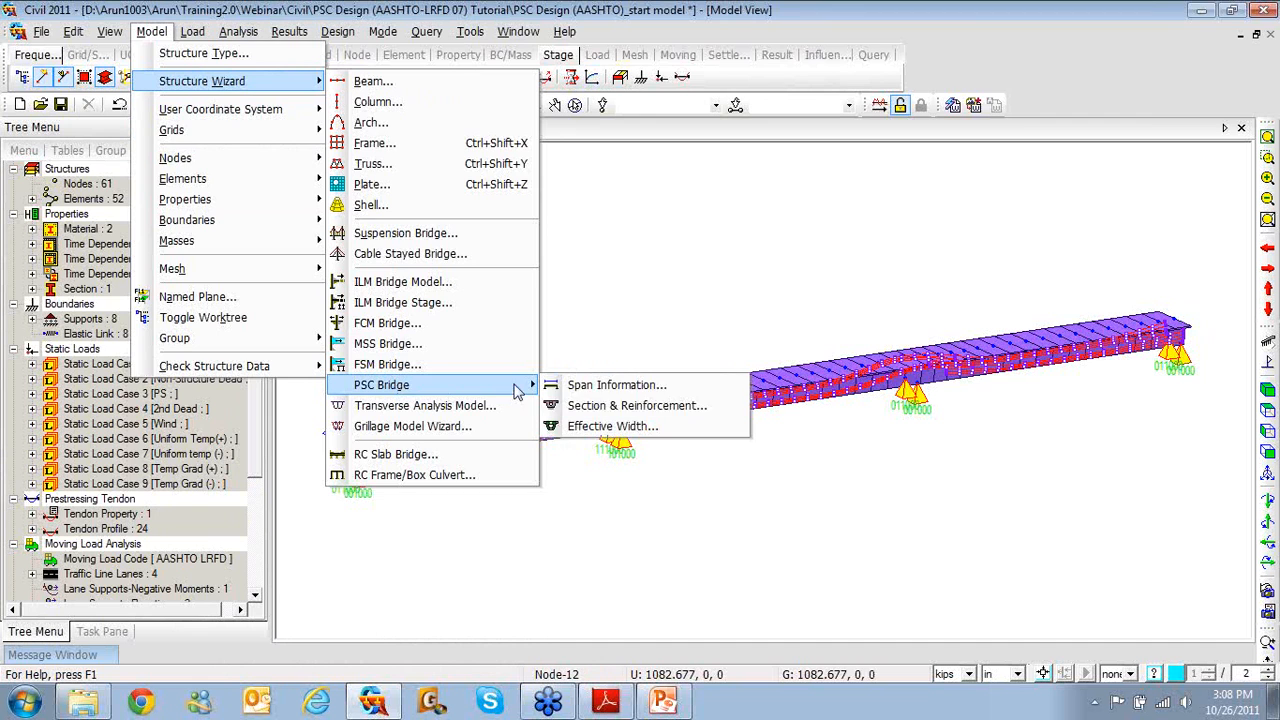
left_click(585, 405)
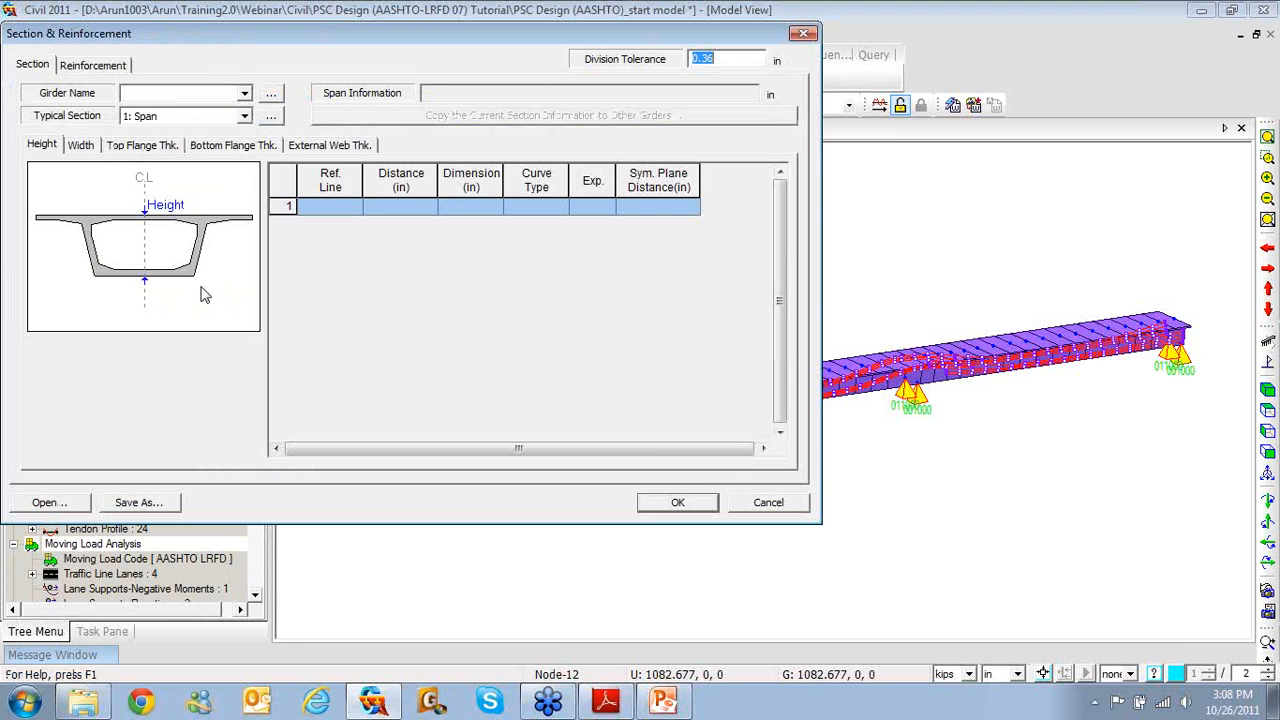
left_click(95, 66)
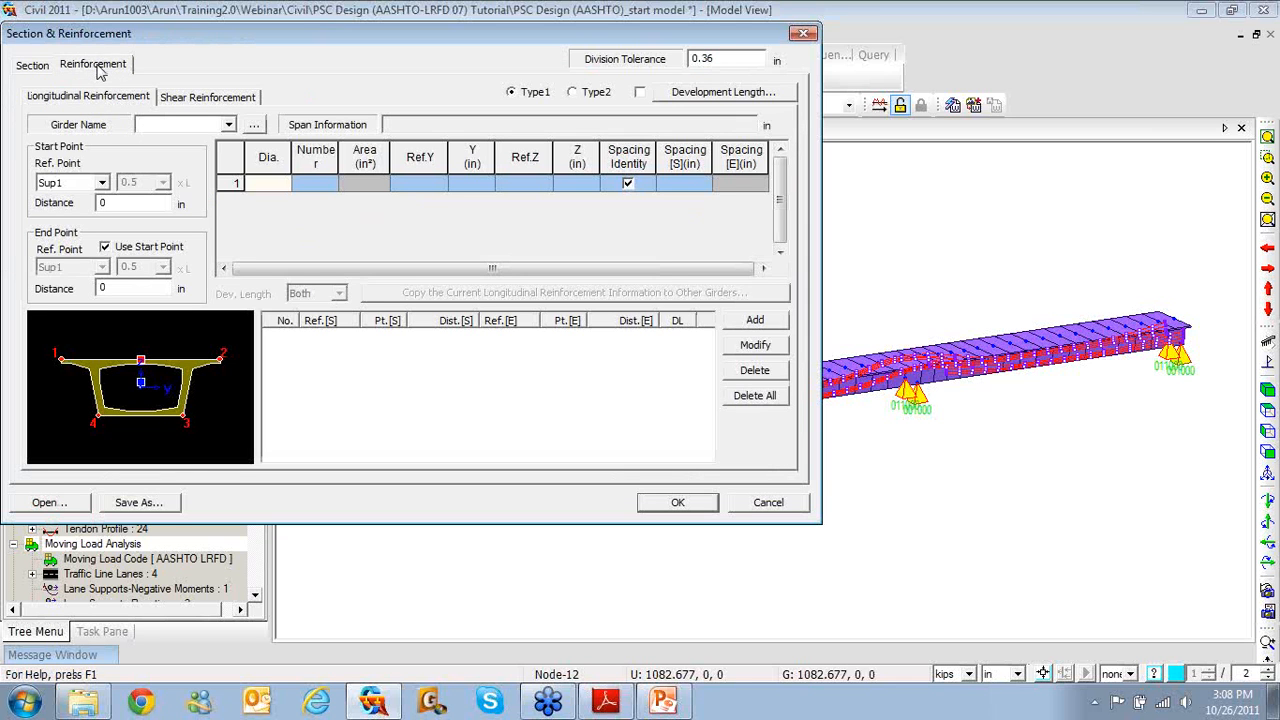
left_click(804, 35)
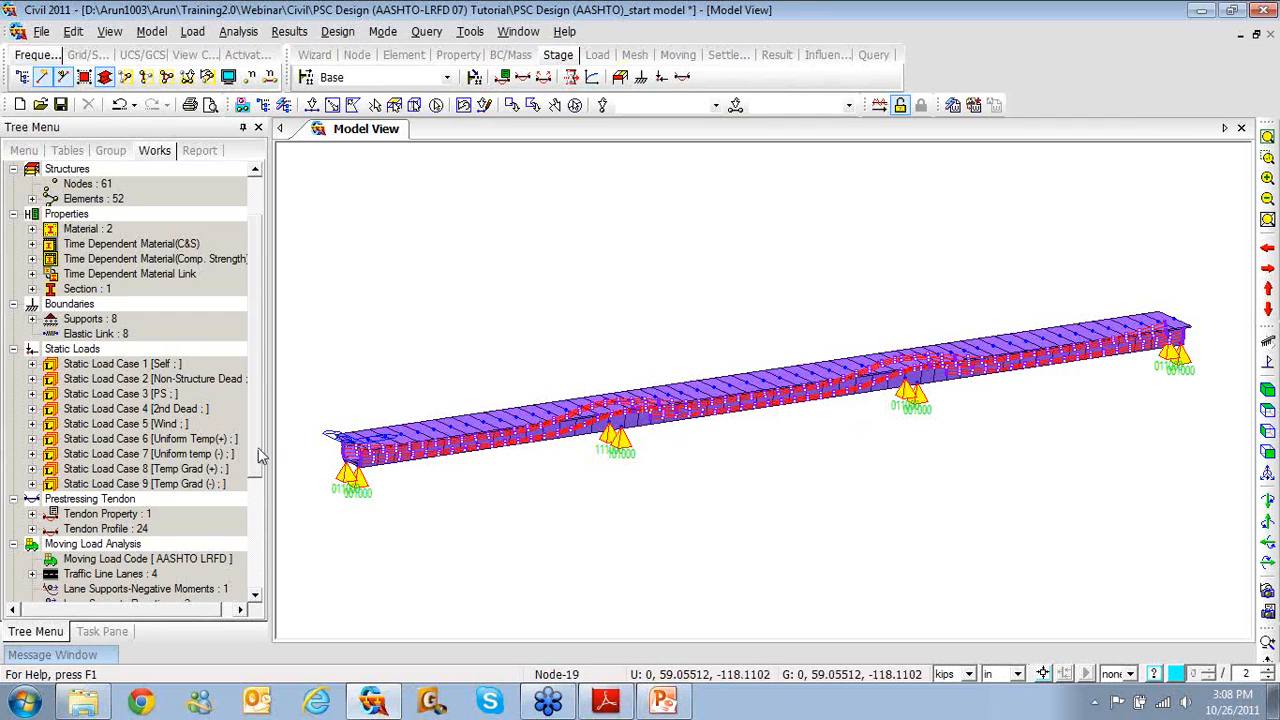
- Display the element beam loads of Static Load Case 5 (Wind) on the model
scroll(258, 455, "down", 1)
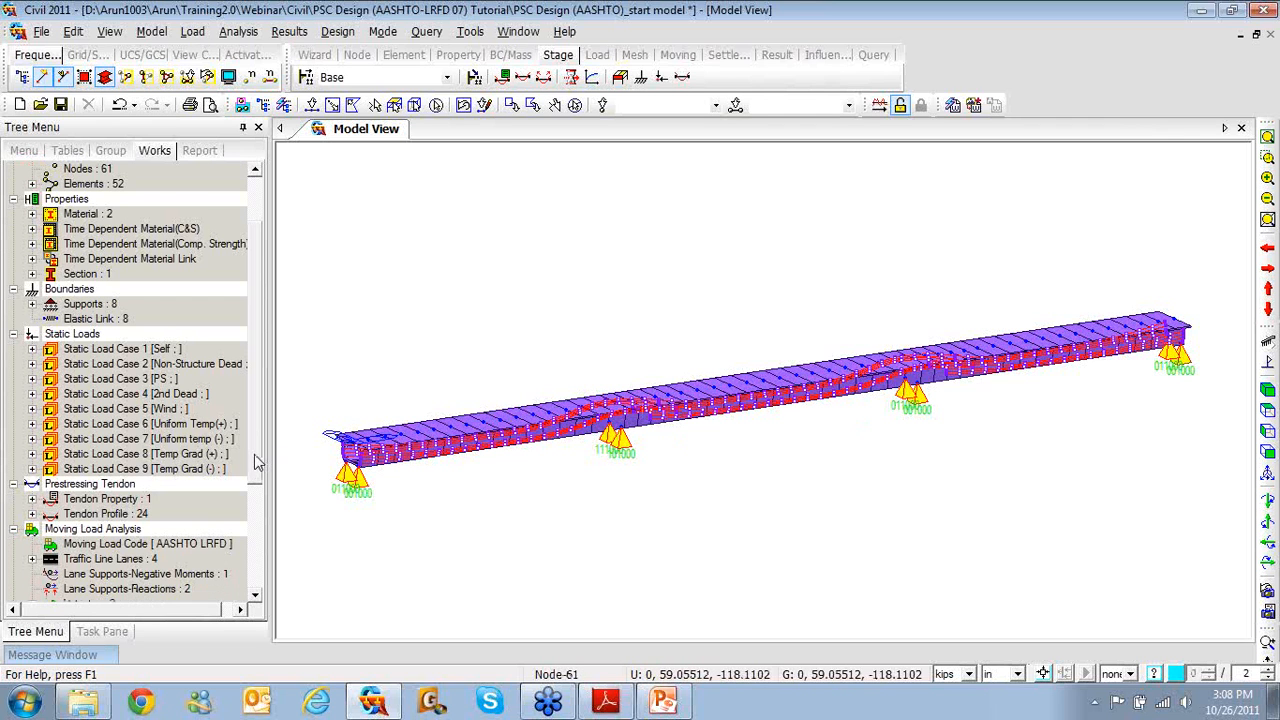
left_click(33, 409)
right_click(88, 425)
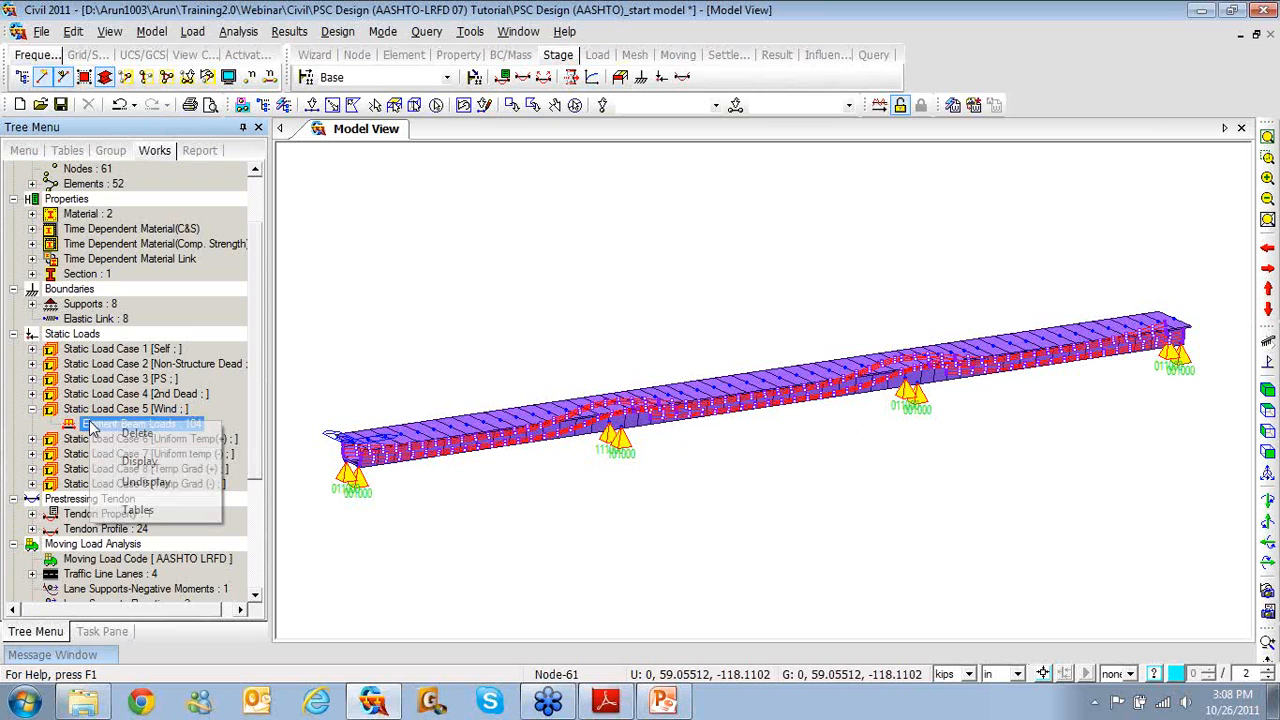
left_click(125, 464)
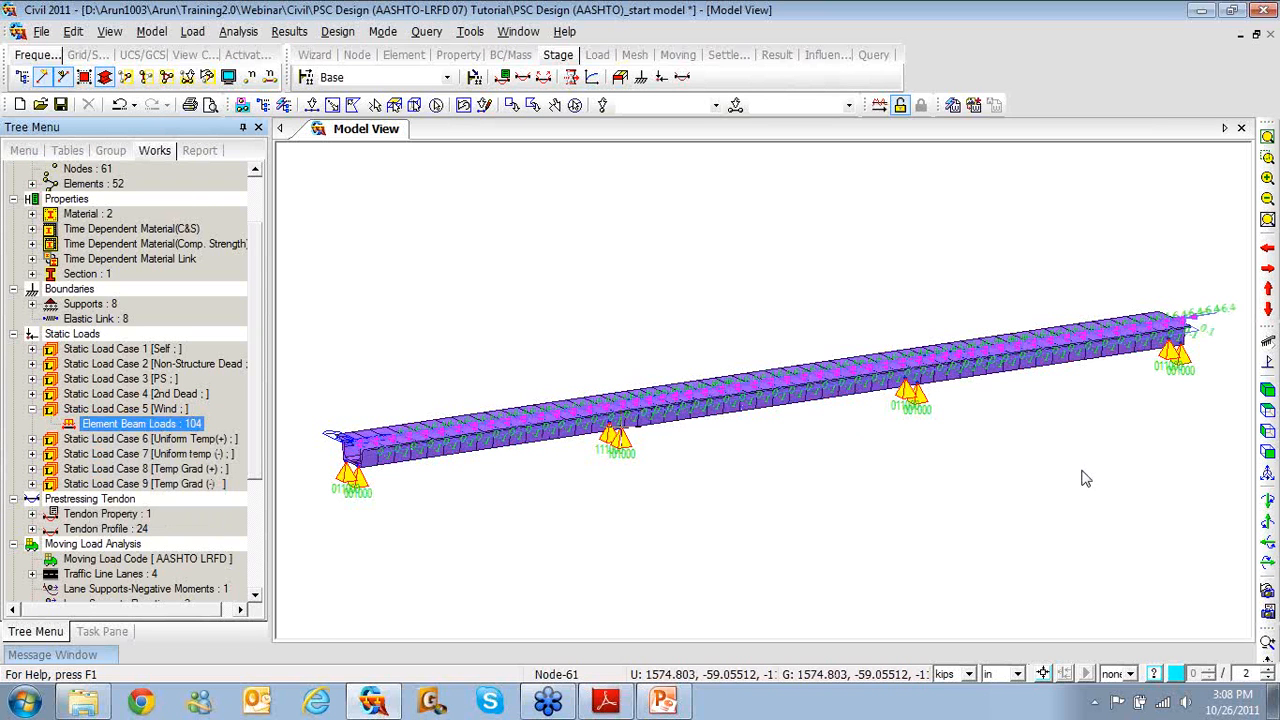
- Examine the wind loads on the girder in front, end-on and rotated views, with the section shape display turned off
left_click(1267, 452)
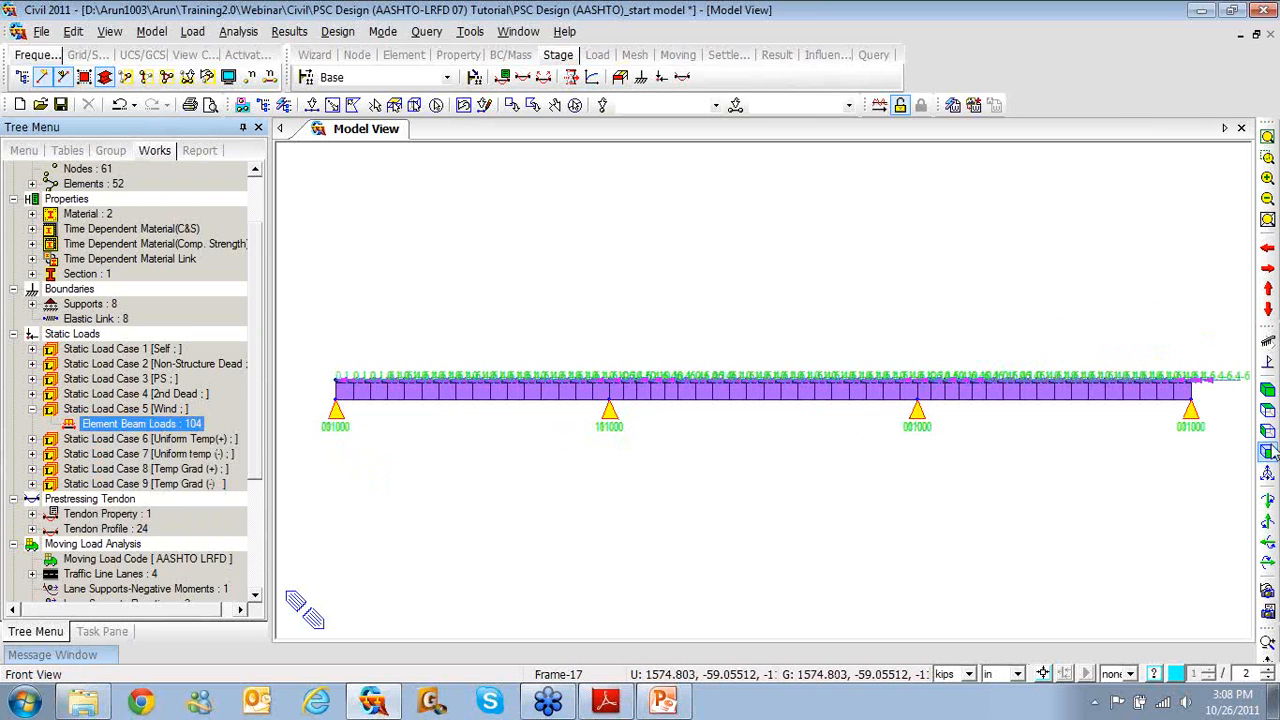
left_click(1267, 432)
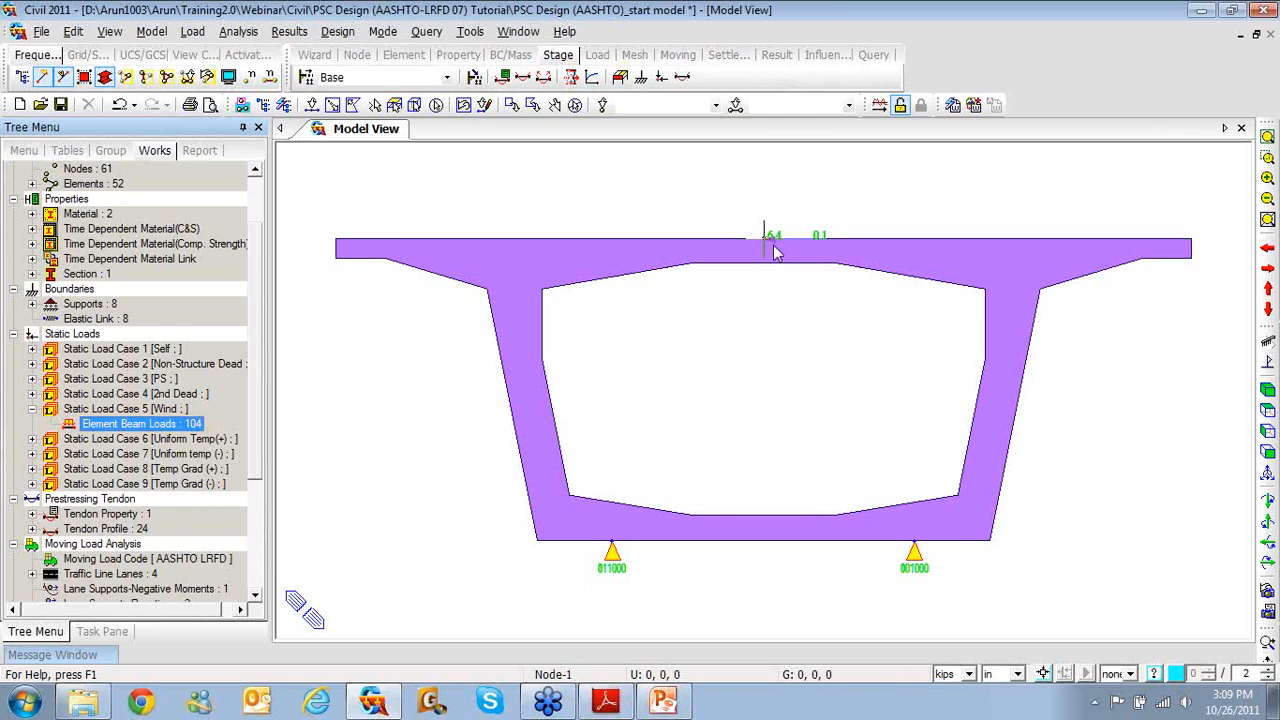
middle_click_drag(780, 244, 781, 258, "ctrl")
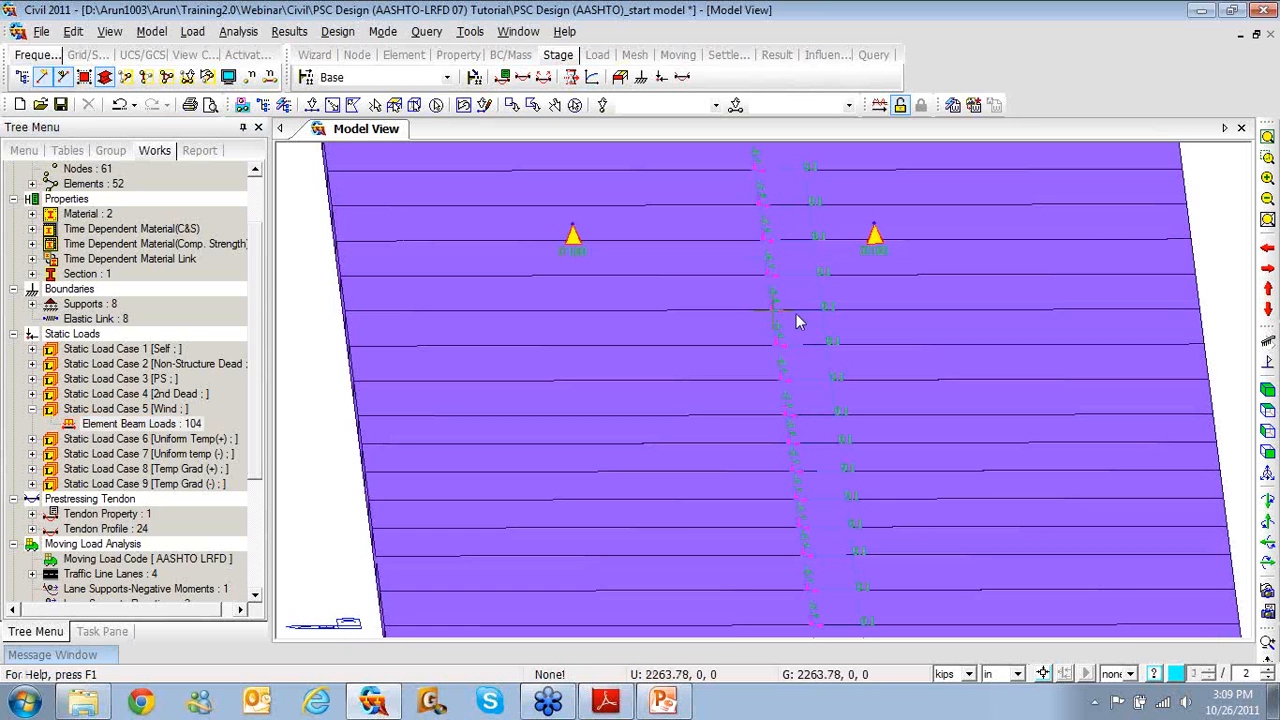
left_click(105, 78)
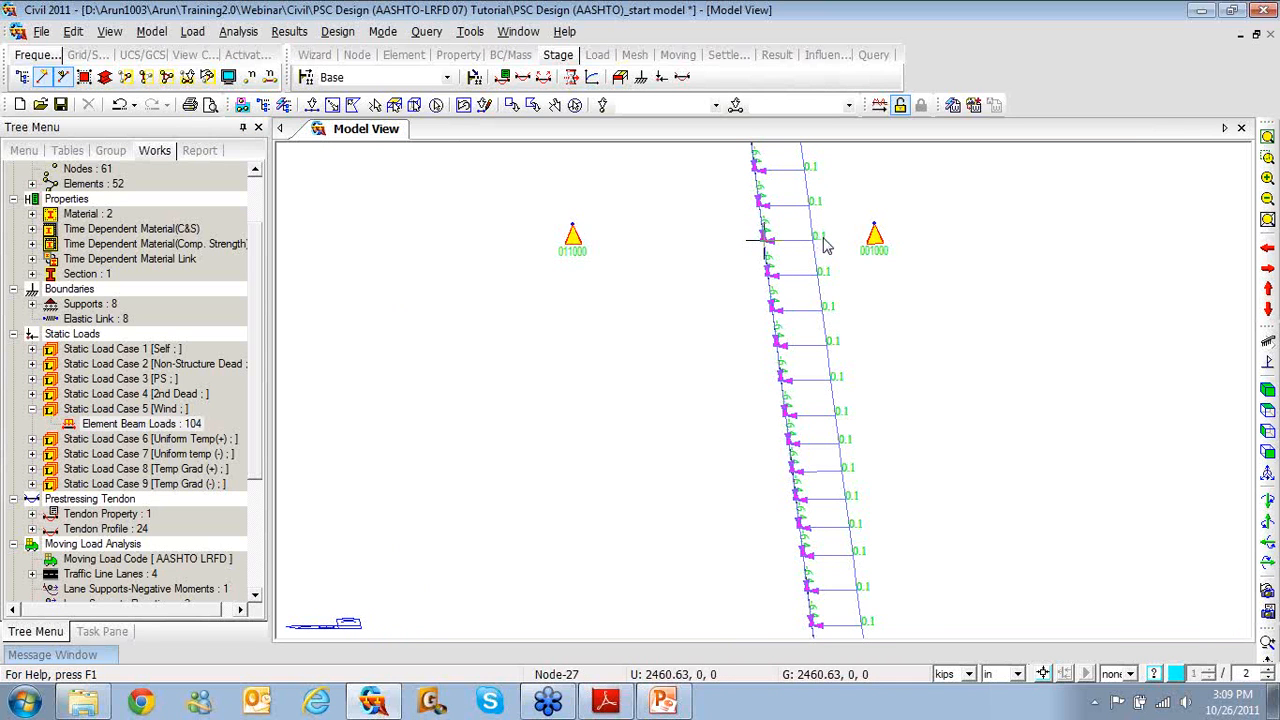
- Show the model in isometric view and look through the Nodal Loads force and moment settings
left_click(1267, 390)
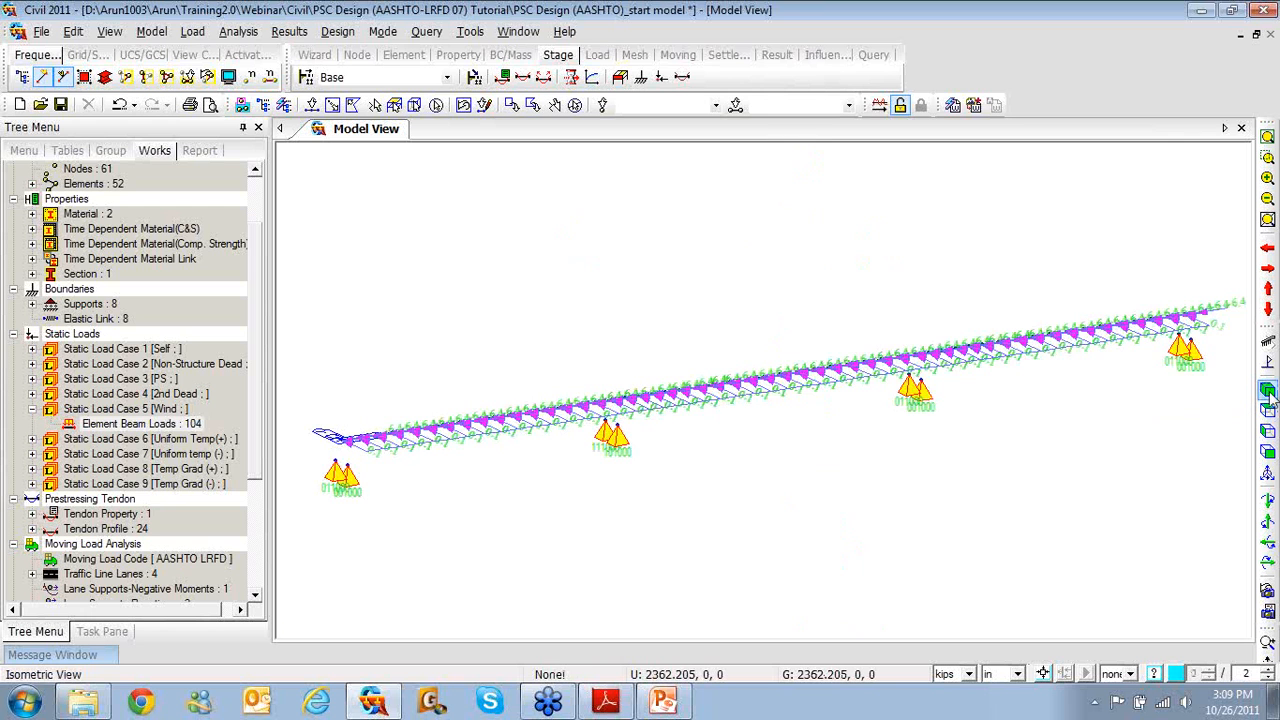
right_click(458, 239)
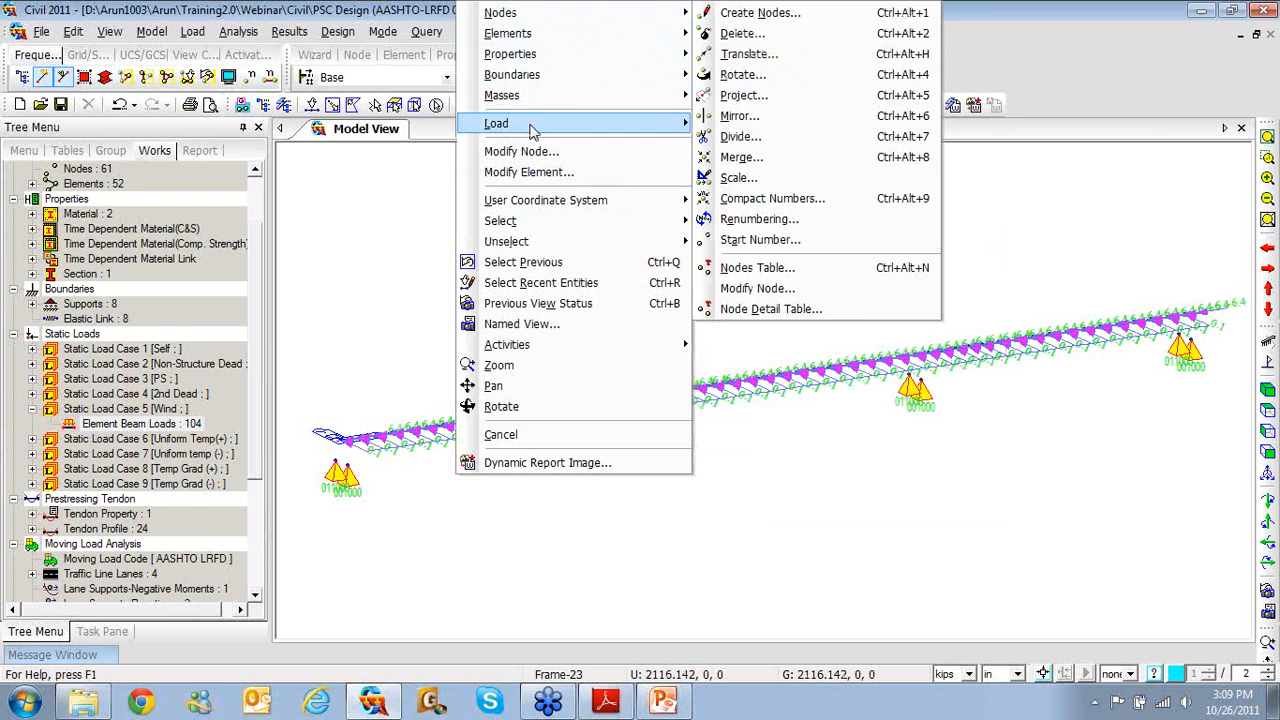
mouse_move(533, 124)
left_click(745, 111)
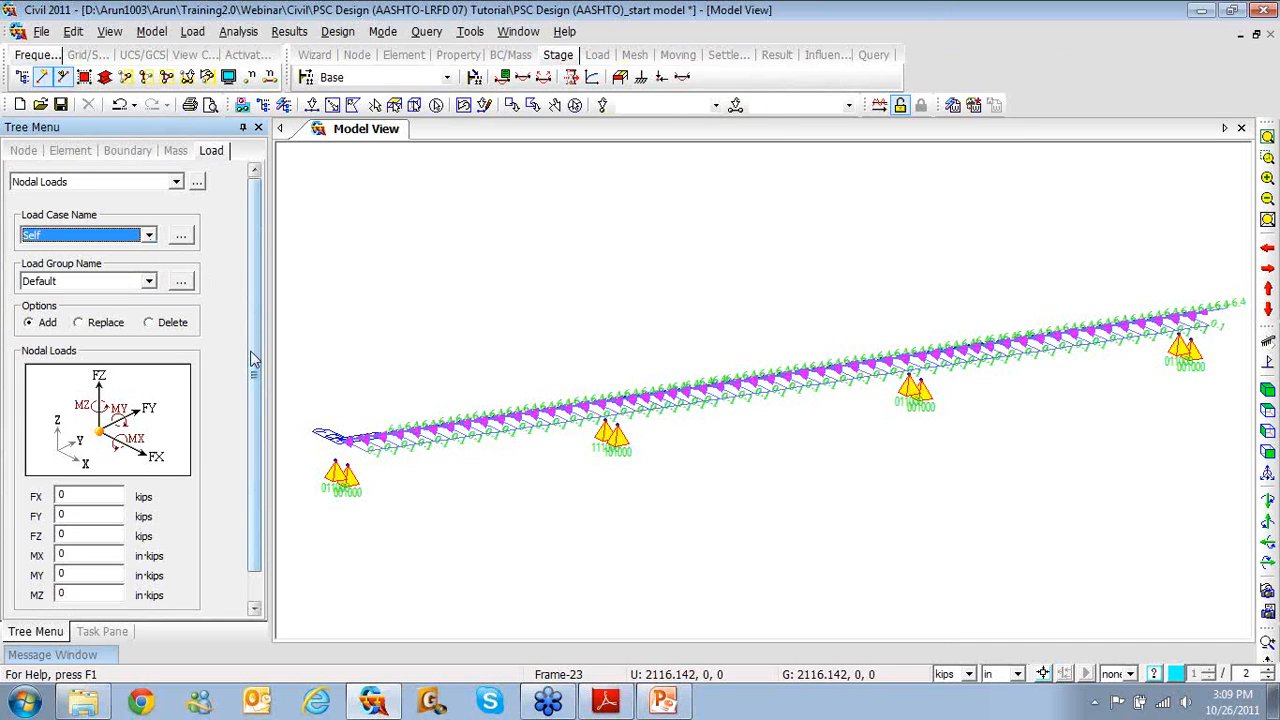
scroll(252, 396, "down", 1)
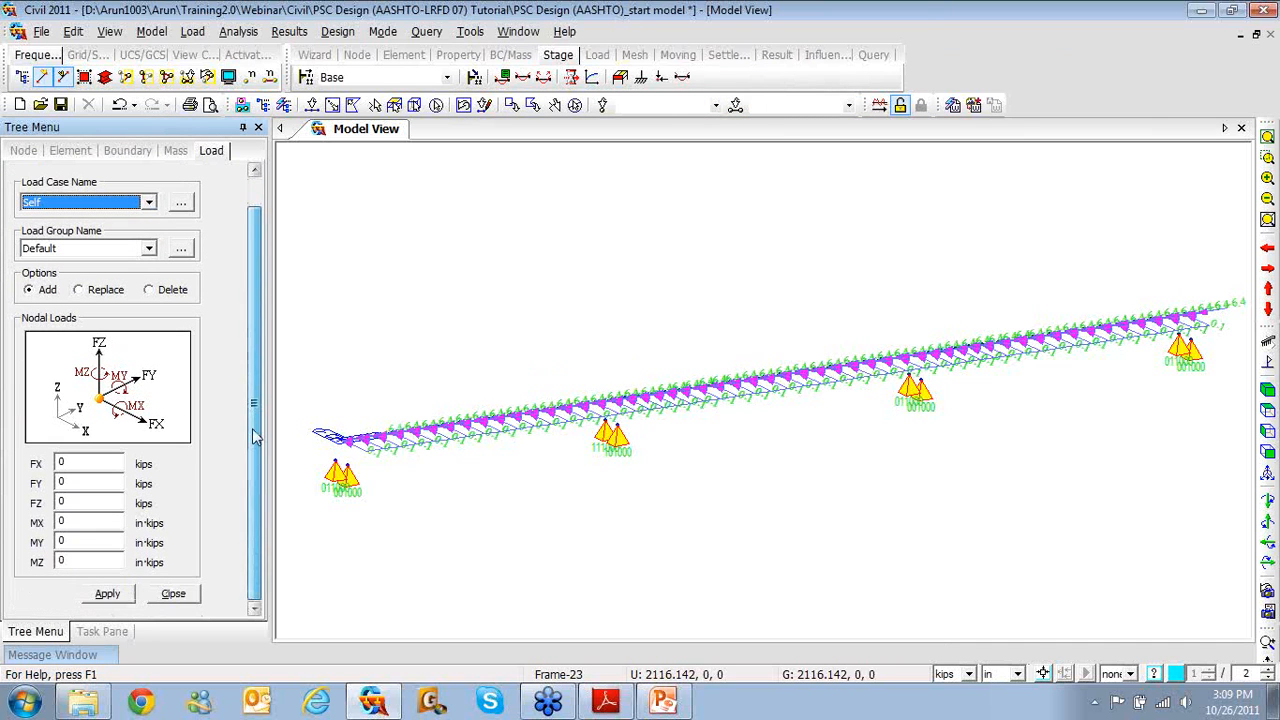
left_click(69, 464)
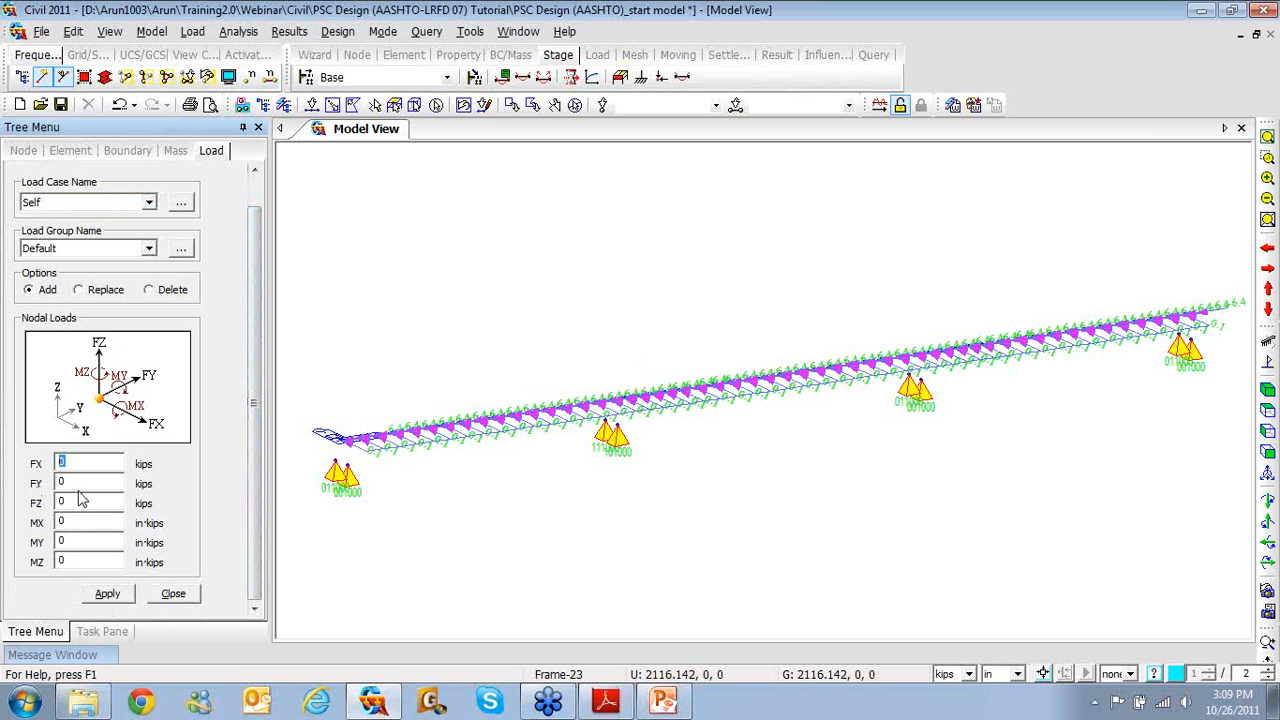
left_click(52, 502)
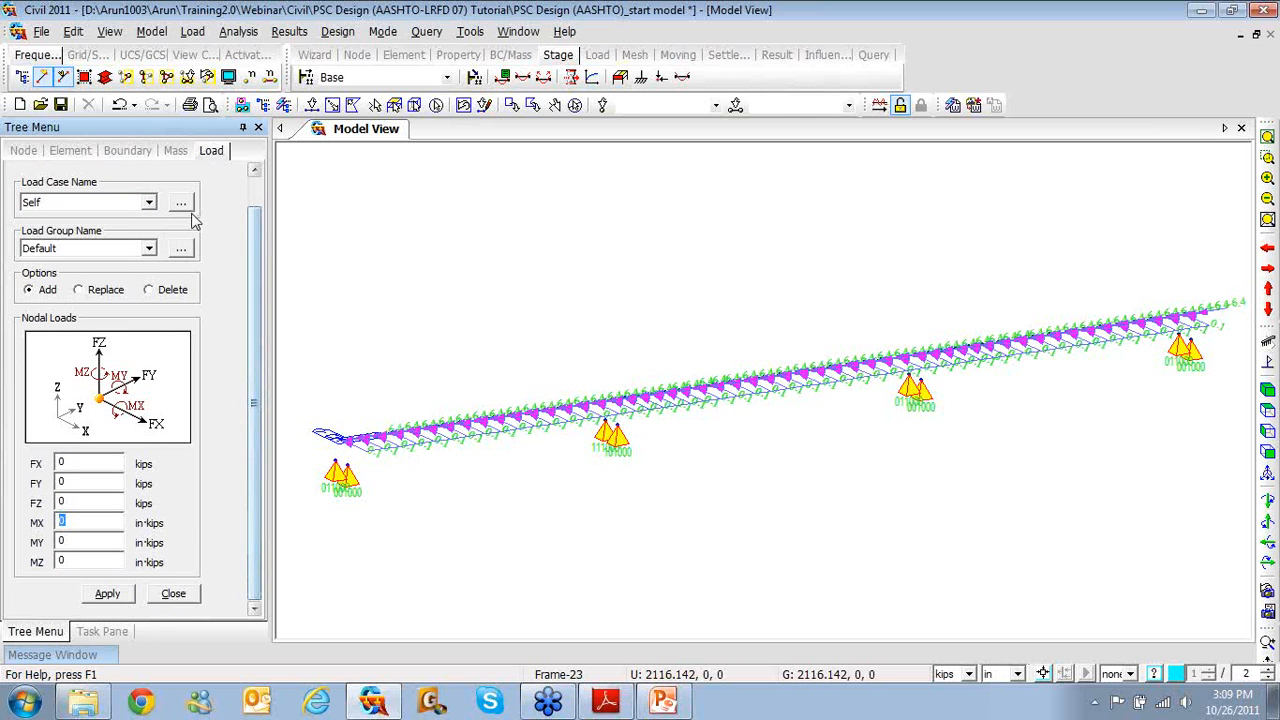
left_click_drag(254, 262, 253, 230)
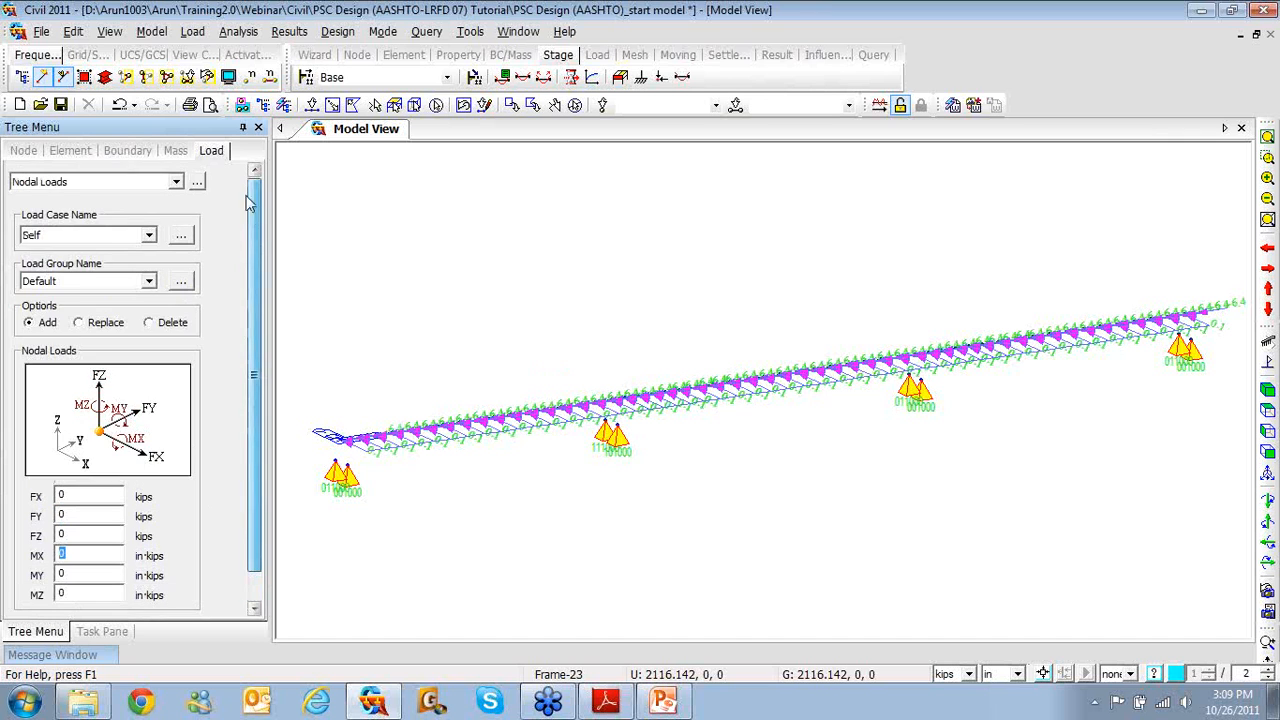
- View the Element Beam Loads settings for uniform loads with eccentricity turned off, and for Uniform Moments/Torsions
left_click(176, 184)
left_click(158, 248)
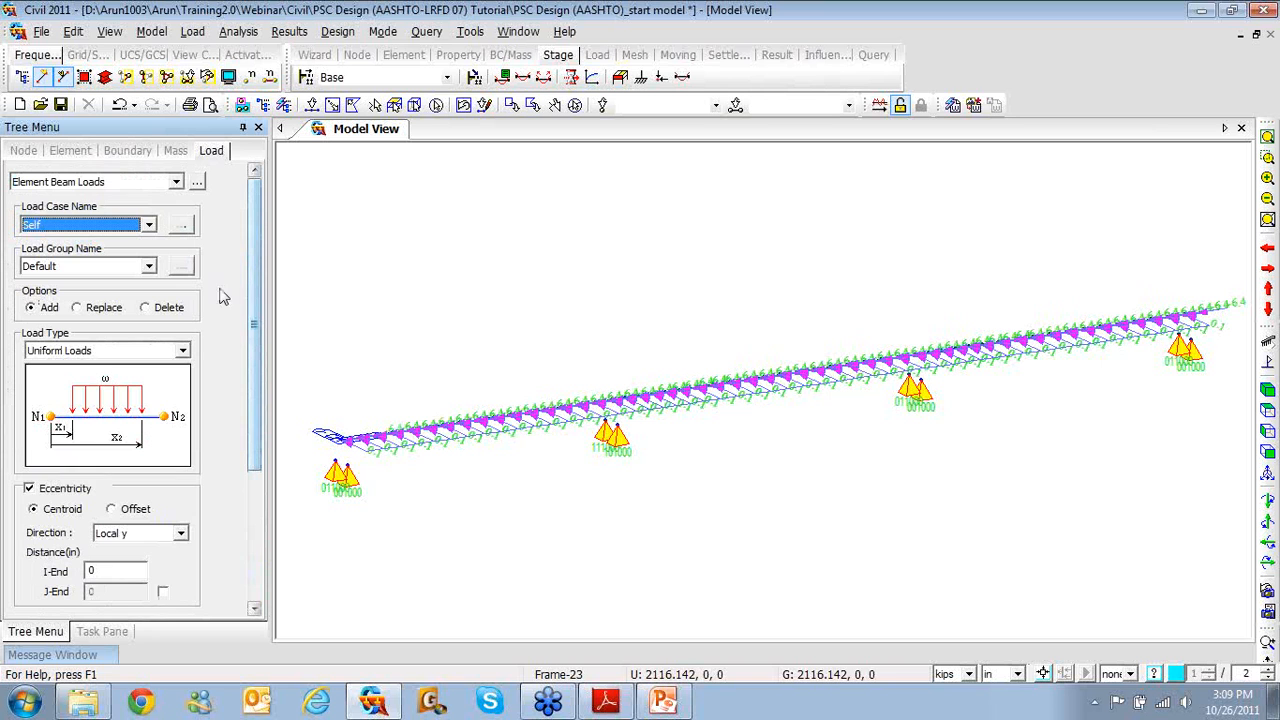
scroll(232, 342, "down", 5)
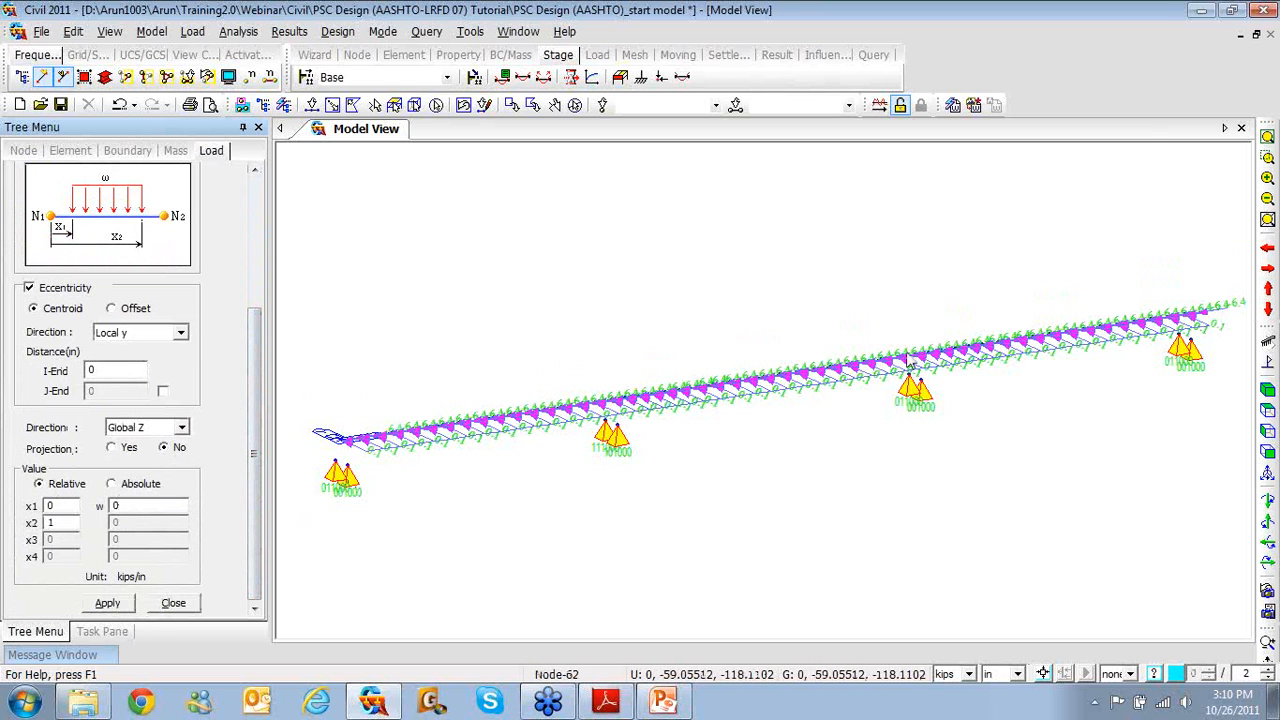
left_click(29, 288)
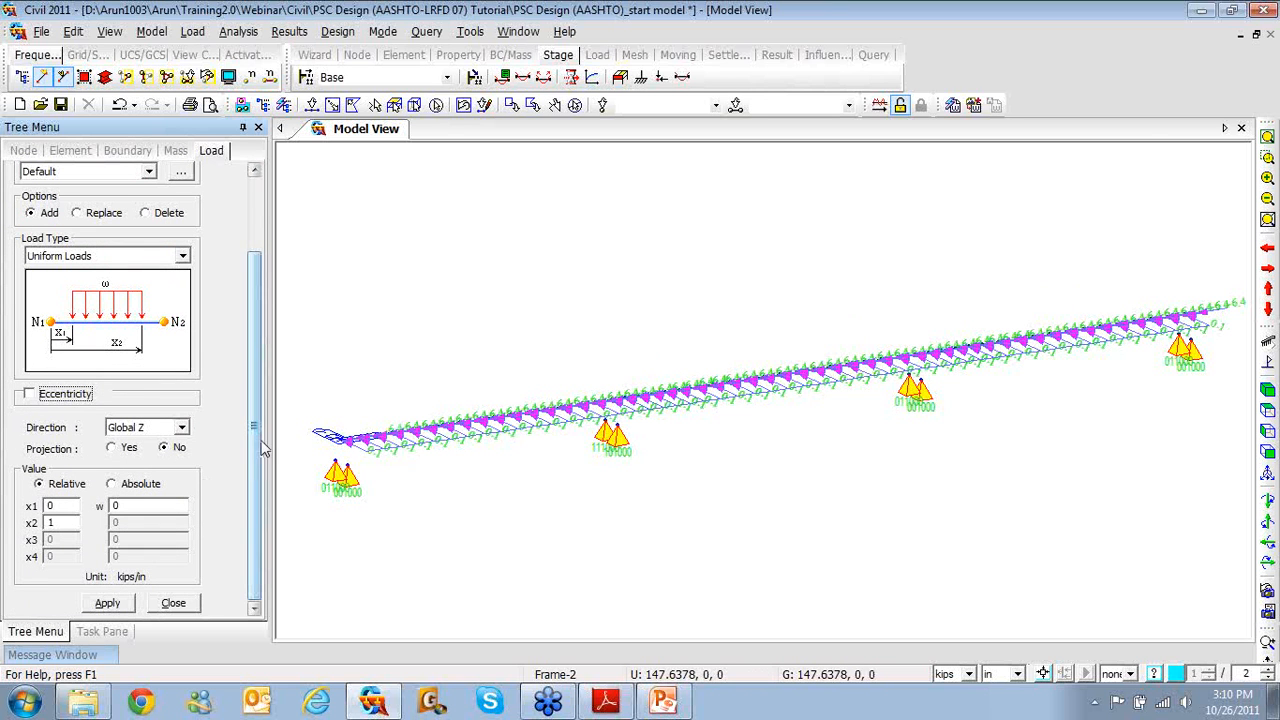
left_click(183, 257)
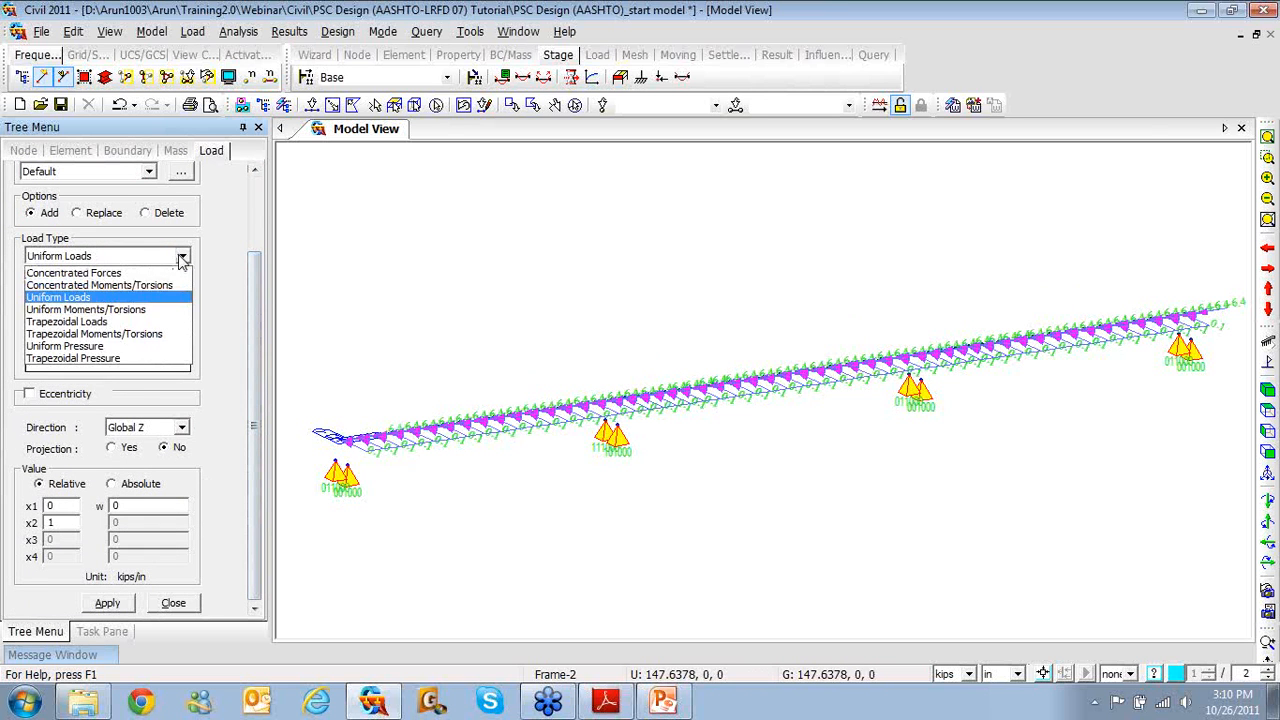
left_click(163, 312)
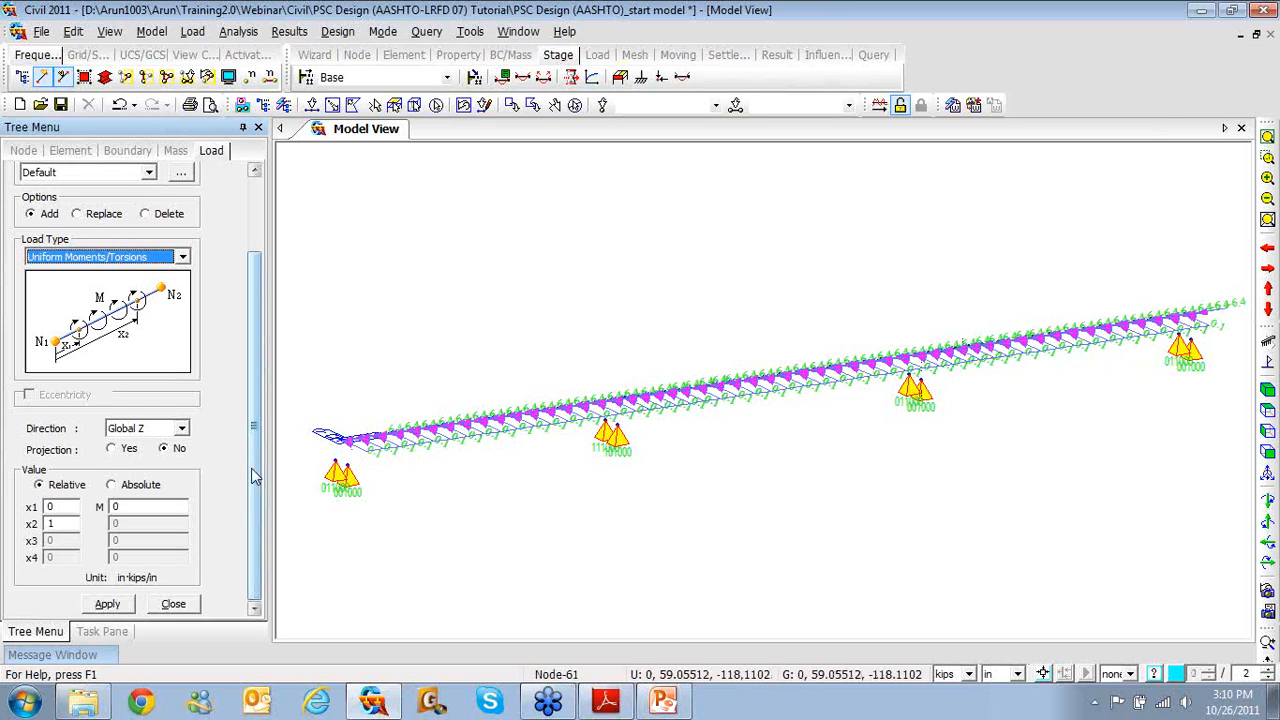
- Return the beam load type to Uniform Loads, review its eccentricity, direction and value settings, and close them without applying a load
scroll(254, 477, "up", 5)
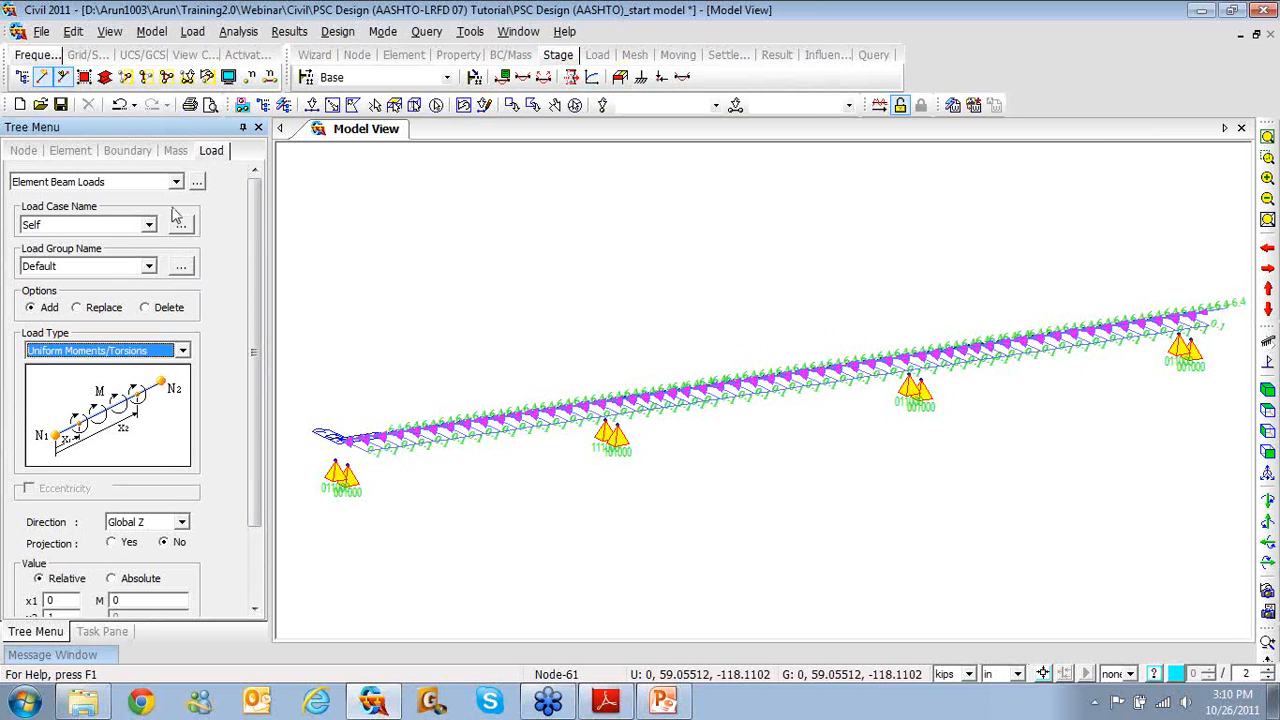
left_click(182, 350)
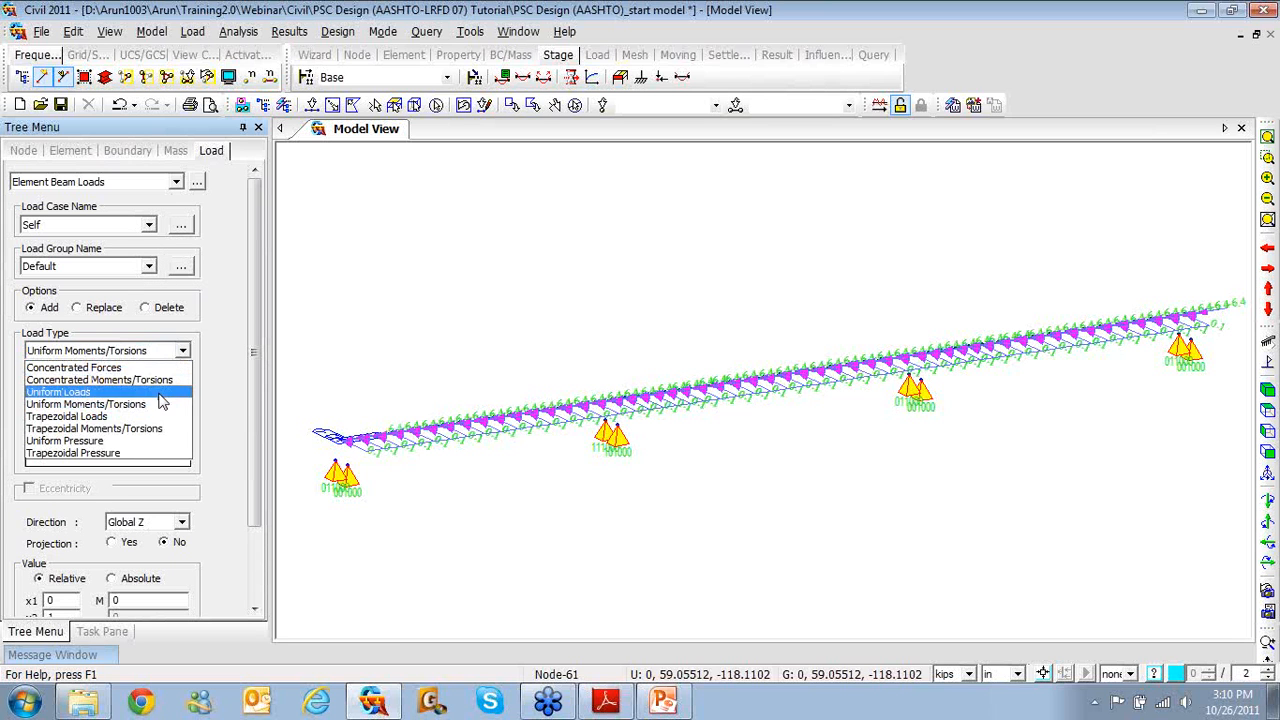
left_click(160, 392)
scroll(255, 400, "down", 5)
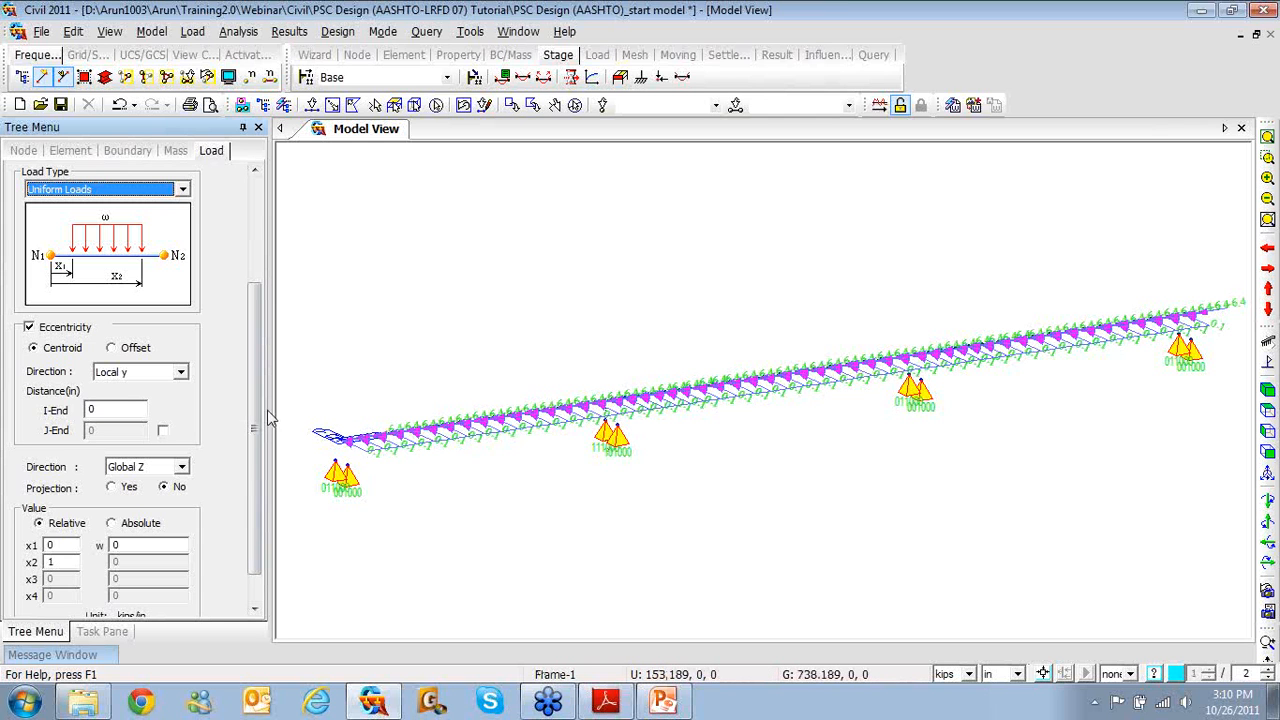
left_click_drag(257, 423, 257, 451)
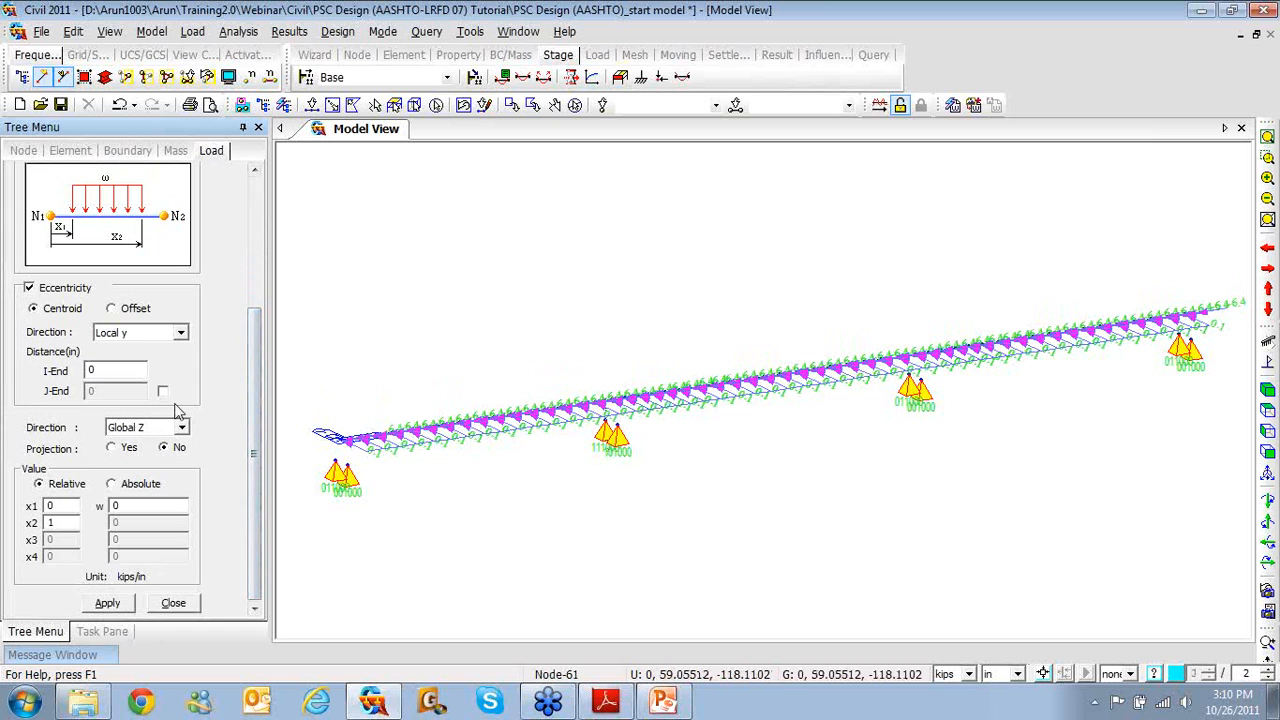
left_click(172, 606)
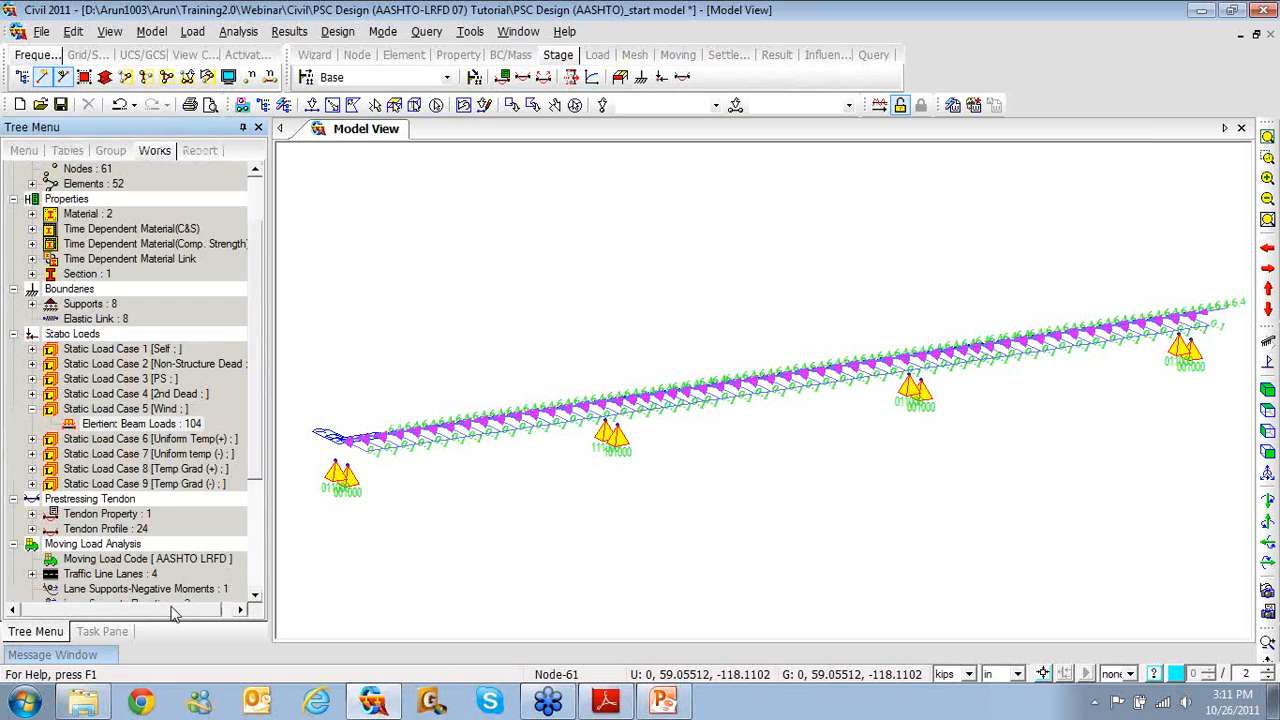
- Collapse the Wind load case in the model tree and view the Temperature Gradient load settings
left_click(33, 409)
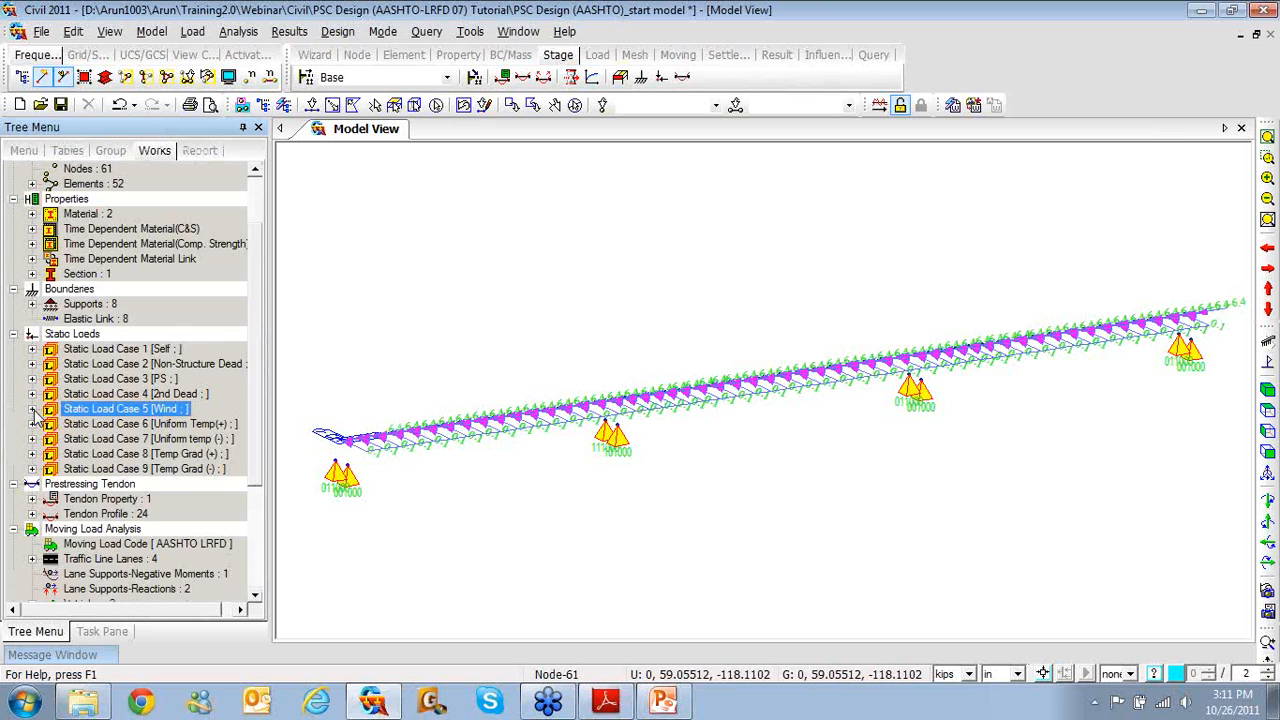
scroll(257, 462, "down", 1)
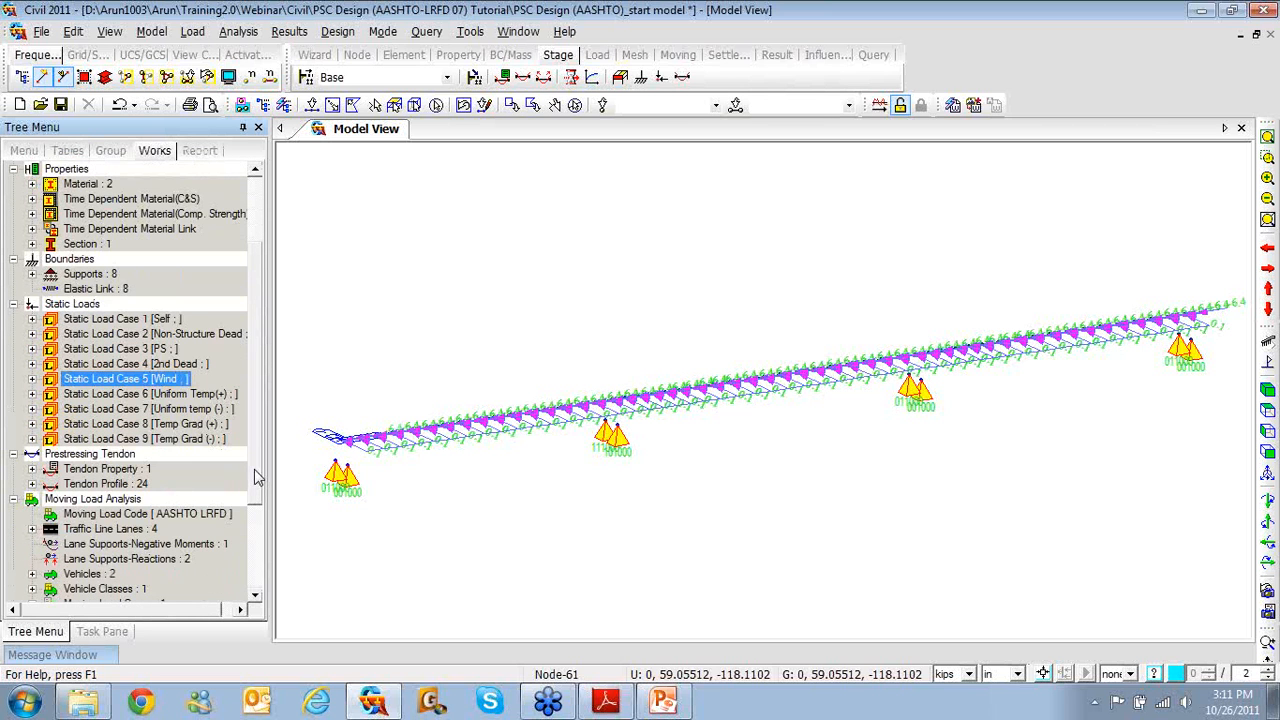
left_click(377, 220)
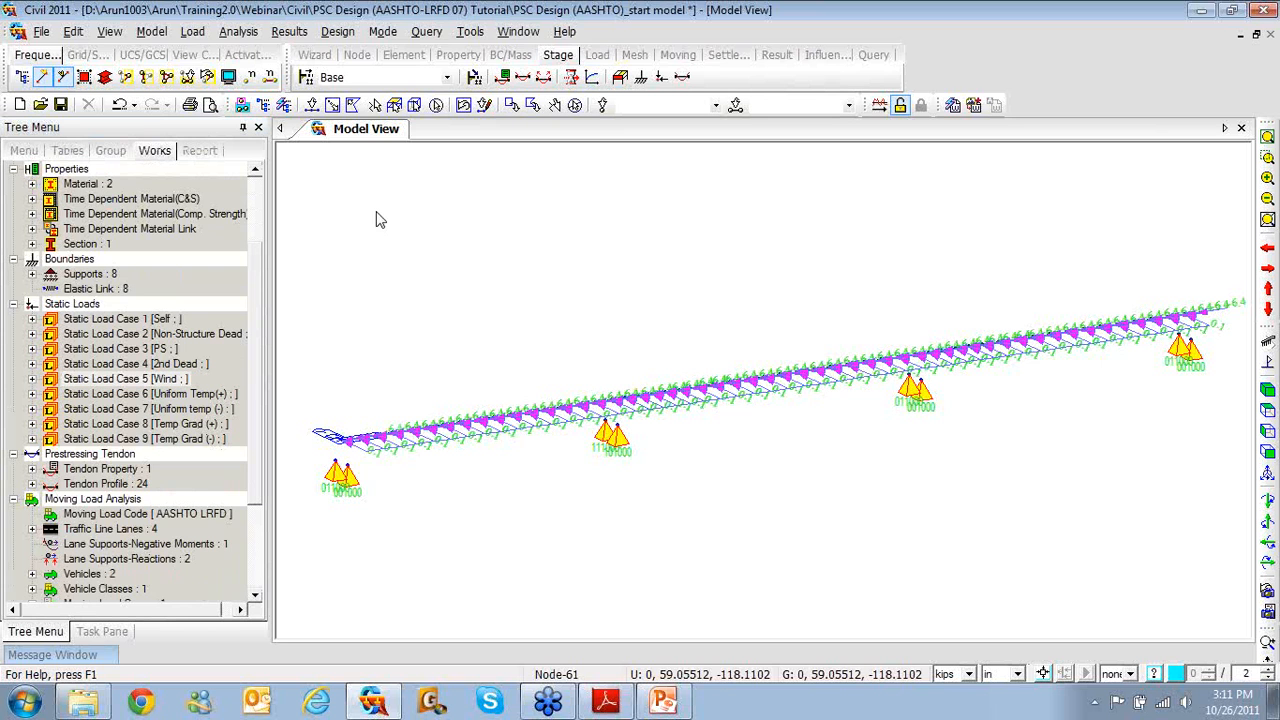
right_click(376, 220)
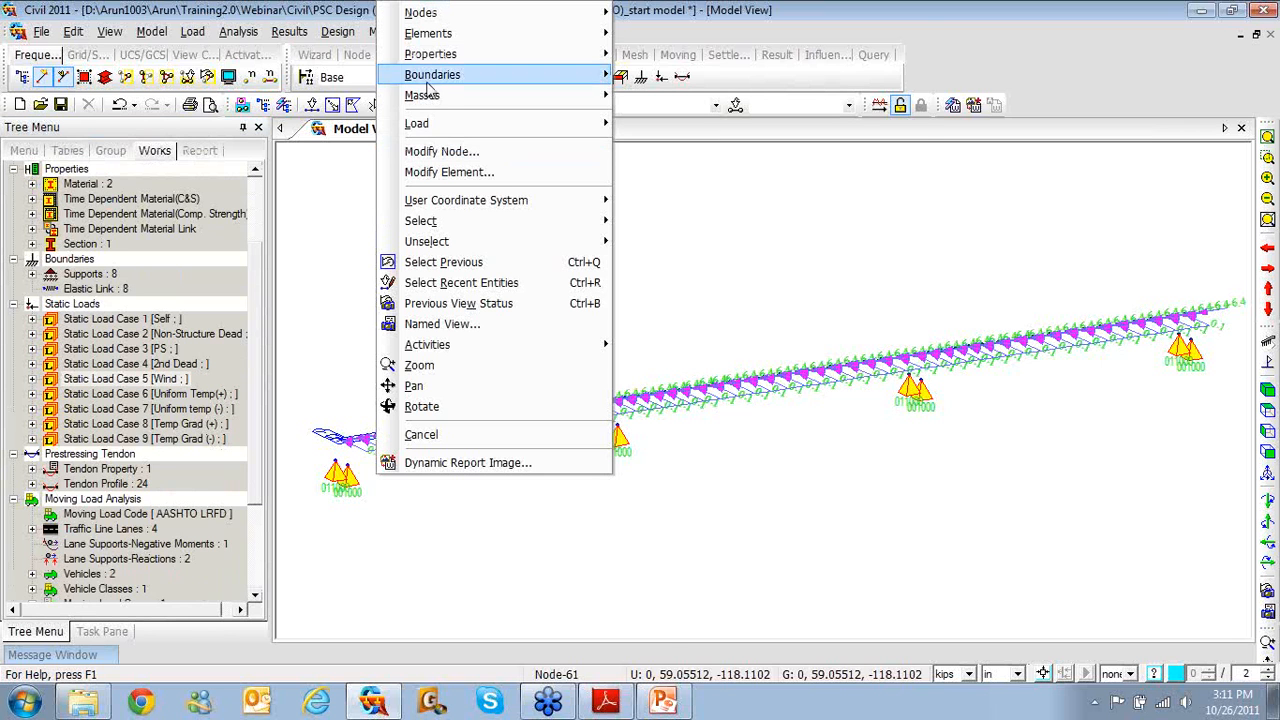
mouse_move(515, 130)
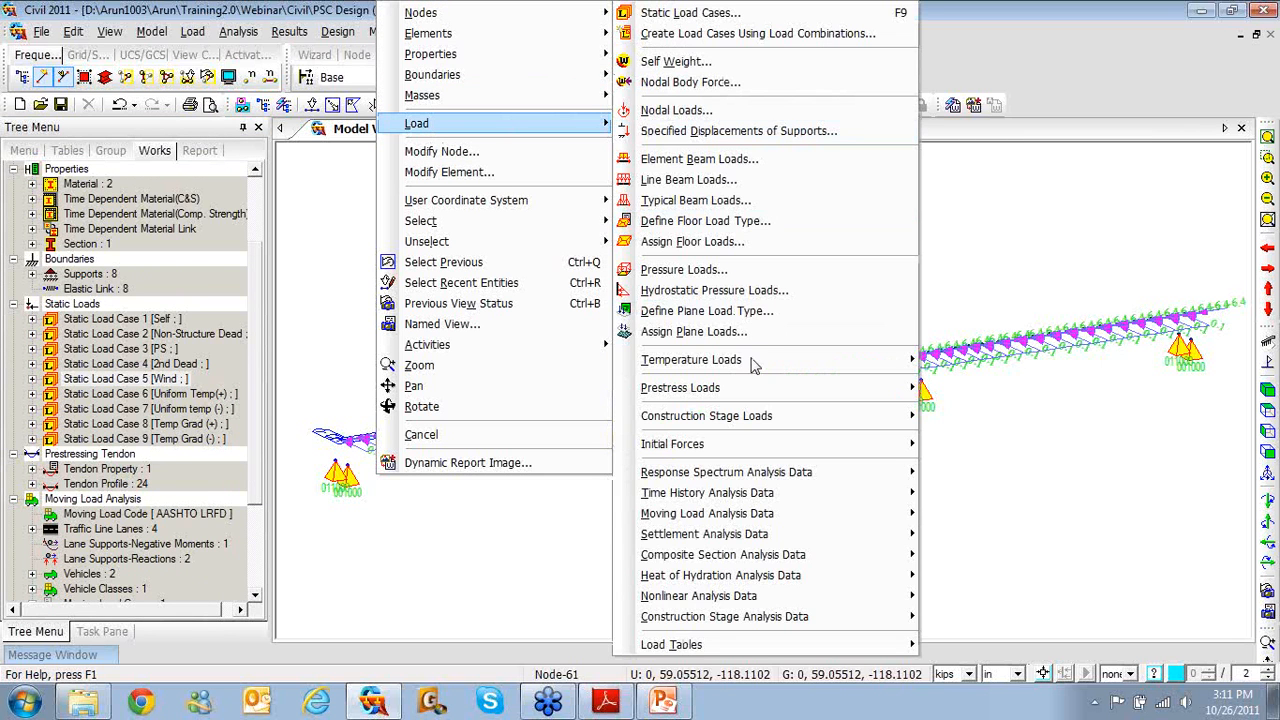
mouse_move(756, 362)
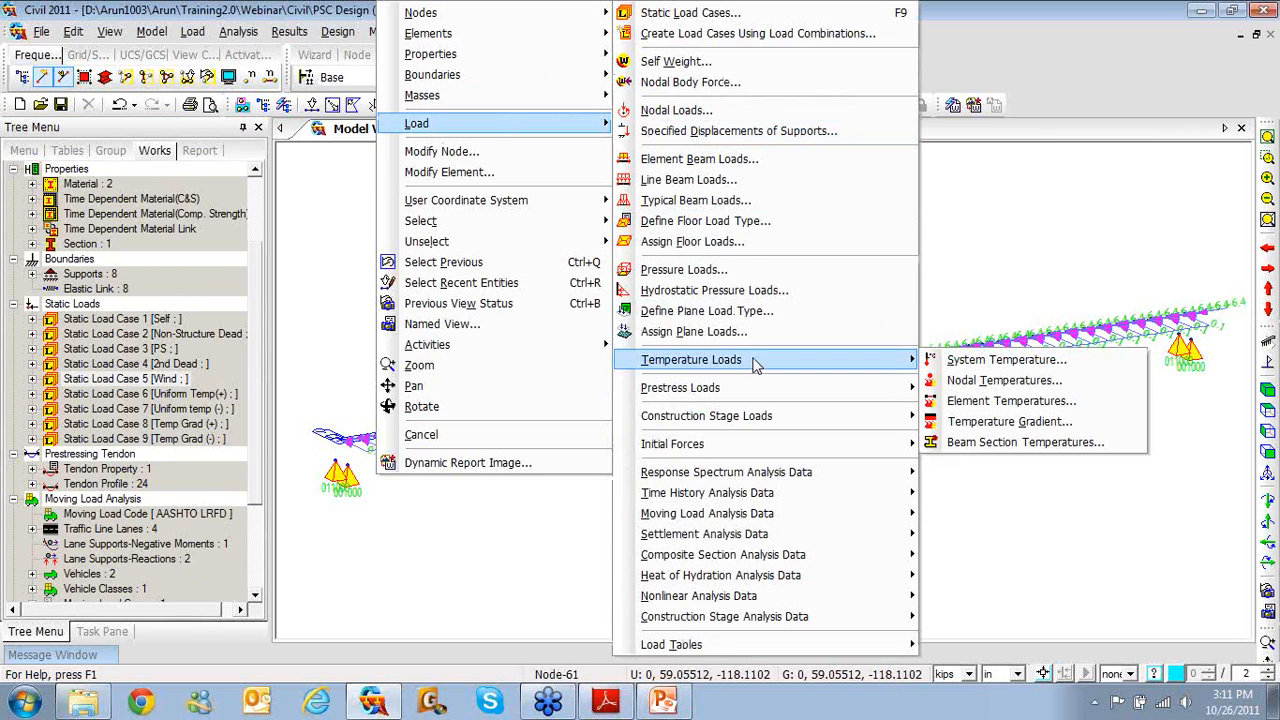
left_click(975, 421)
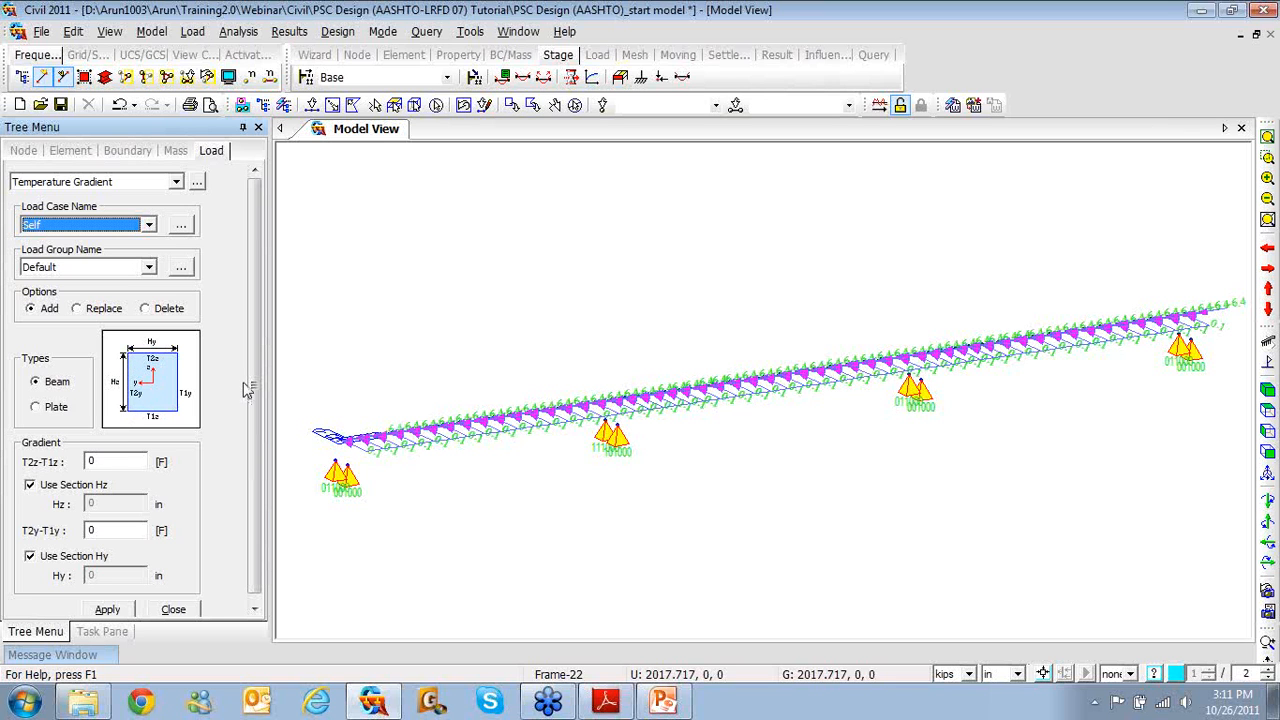
scroll(252, 388, "down", 1)
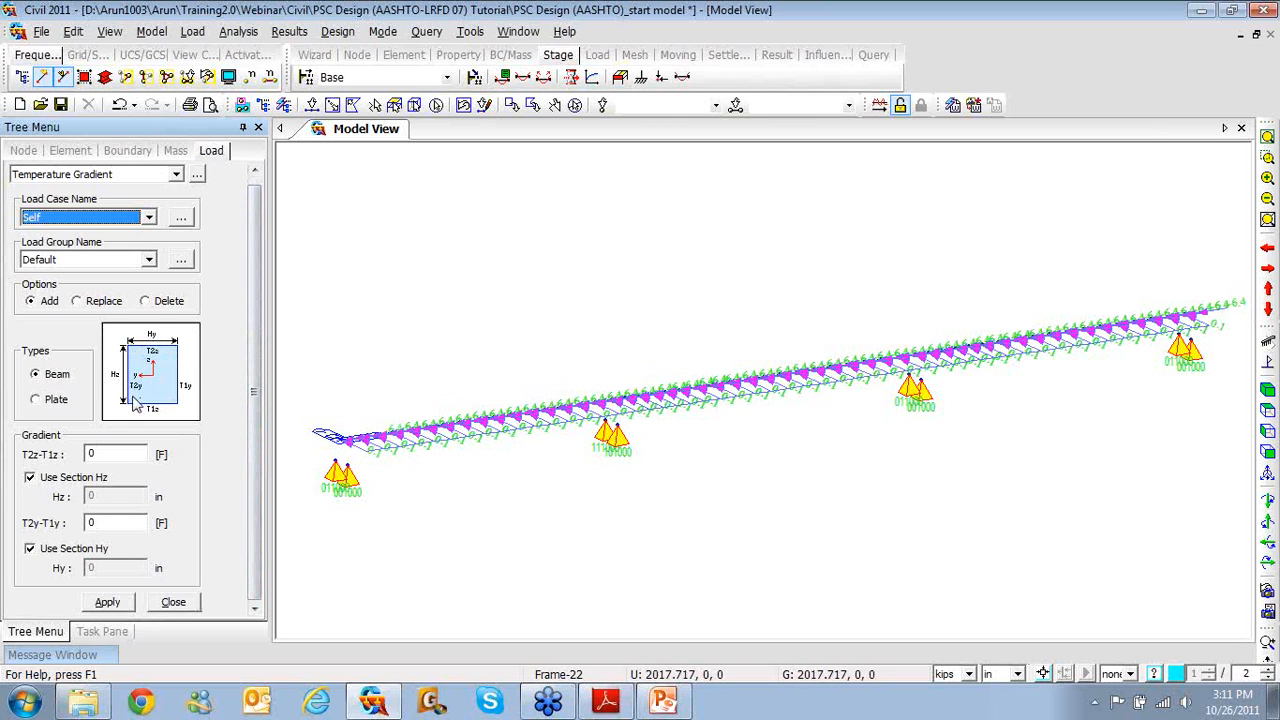
- Switch to the Beam Section Temperatures load settings and set the section type to PSC/Composite
left_click(176, 175)
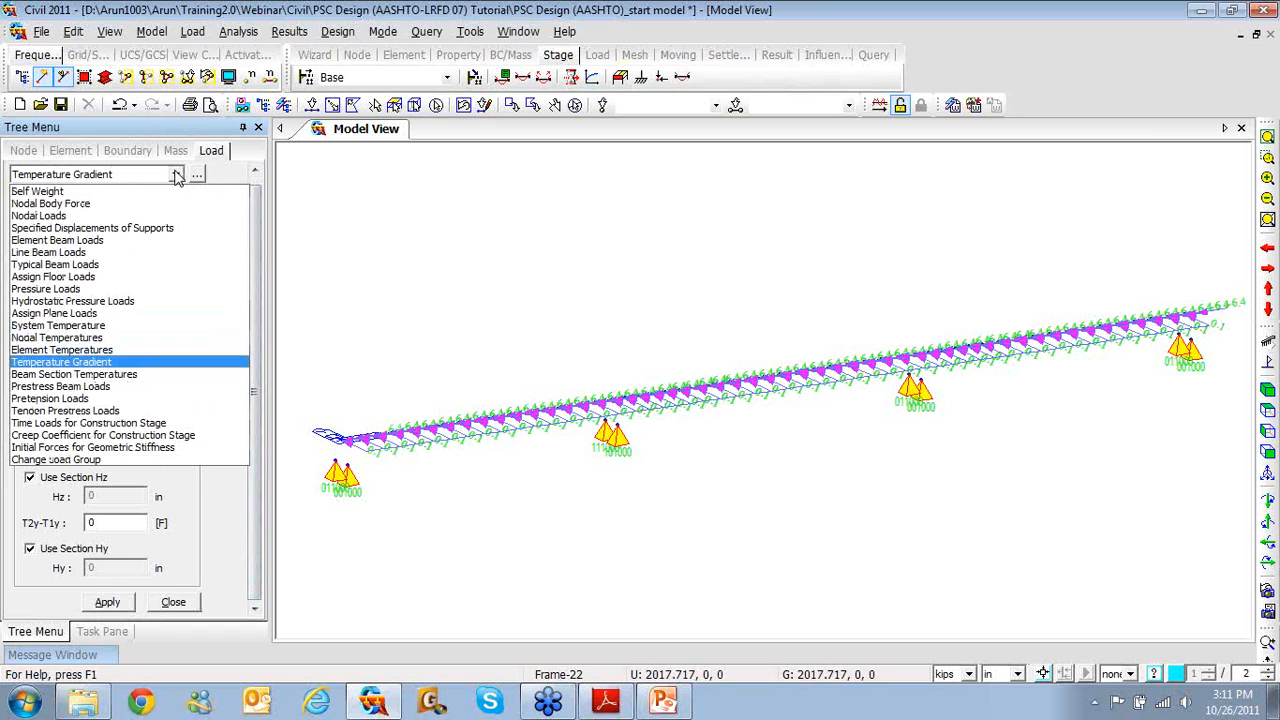
left_click(135, 378)
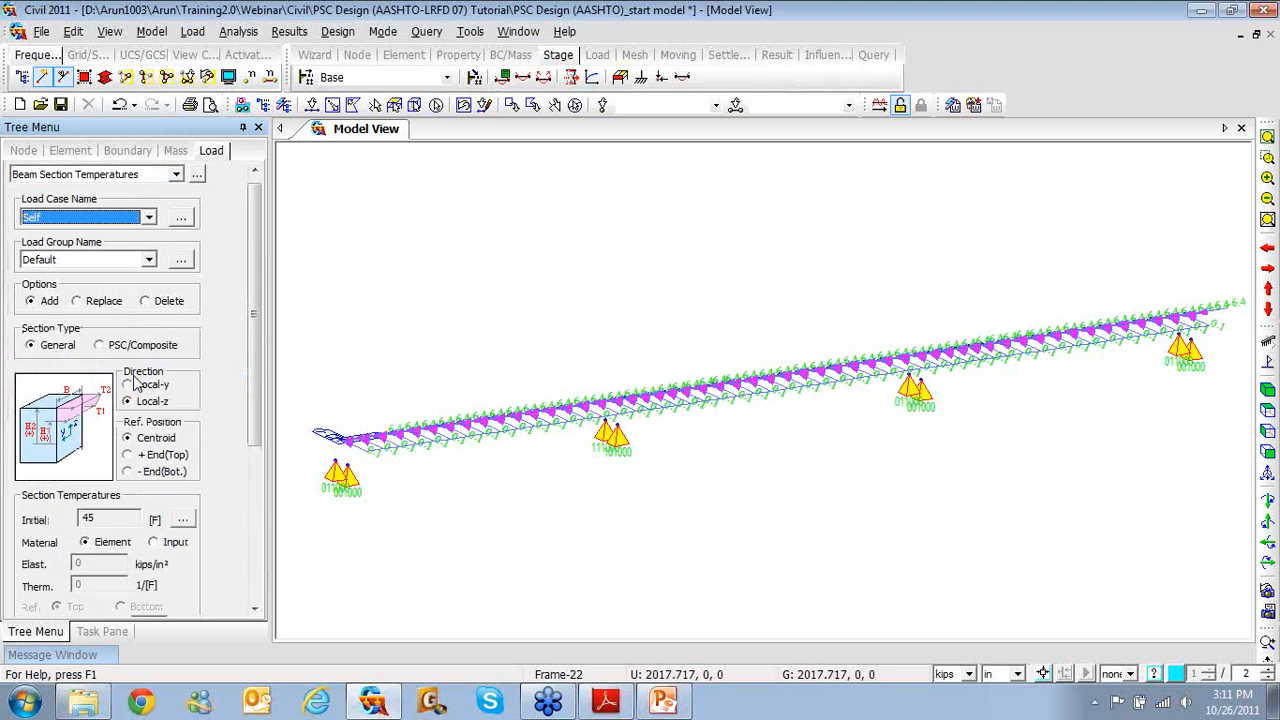
scroll(250, 372, "down", 3)
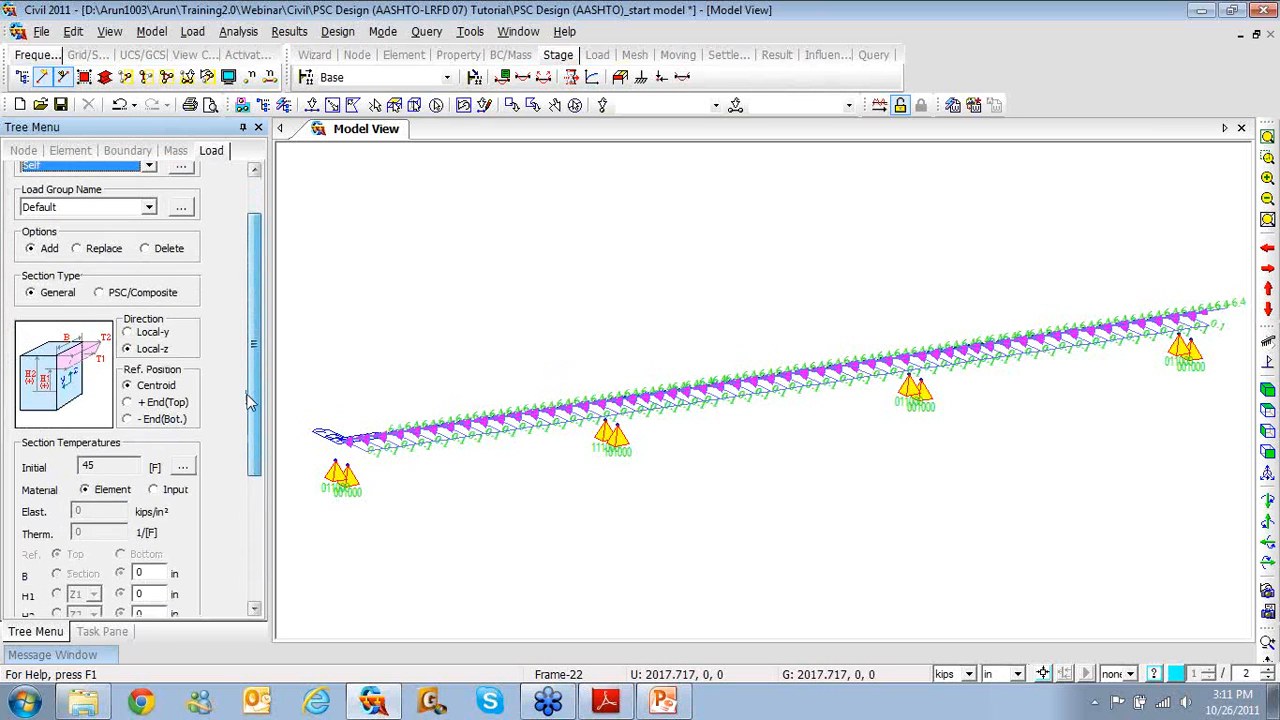
scroll(248, 374, "up", 2)
left_click(101, 333)
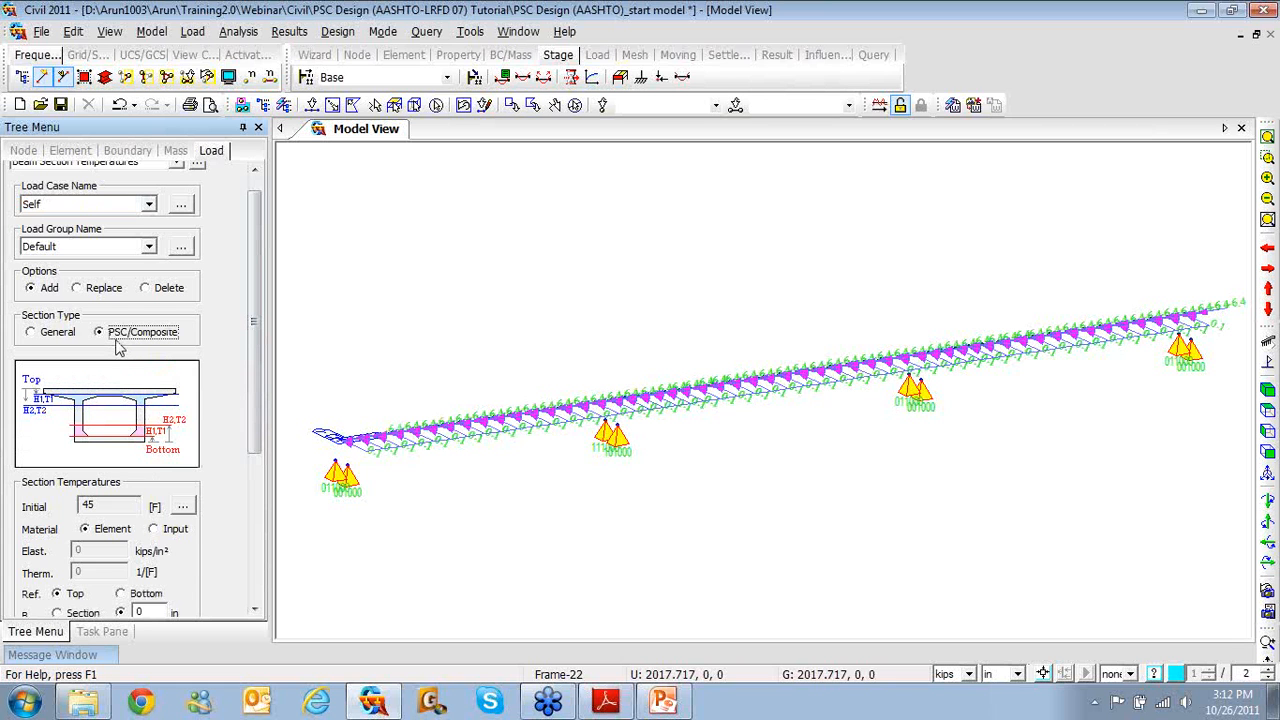
- Examine the PSC/Composite section temperature diagram together with the reference, B, H1, H2, T1 and T2 input settings
scroll(245, 400, "down", 3)
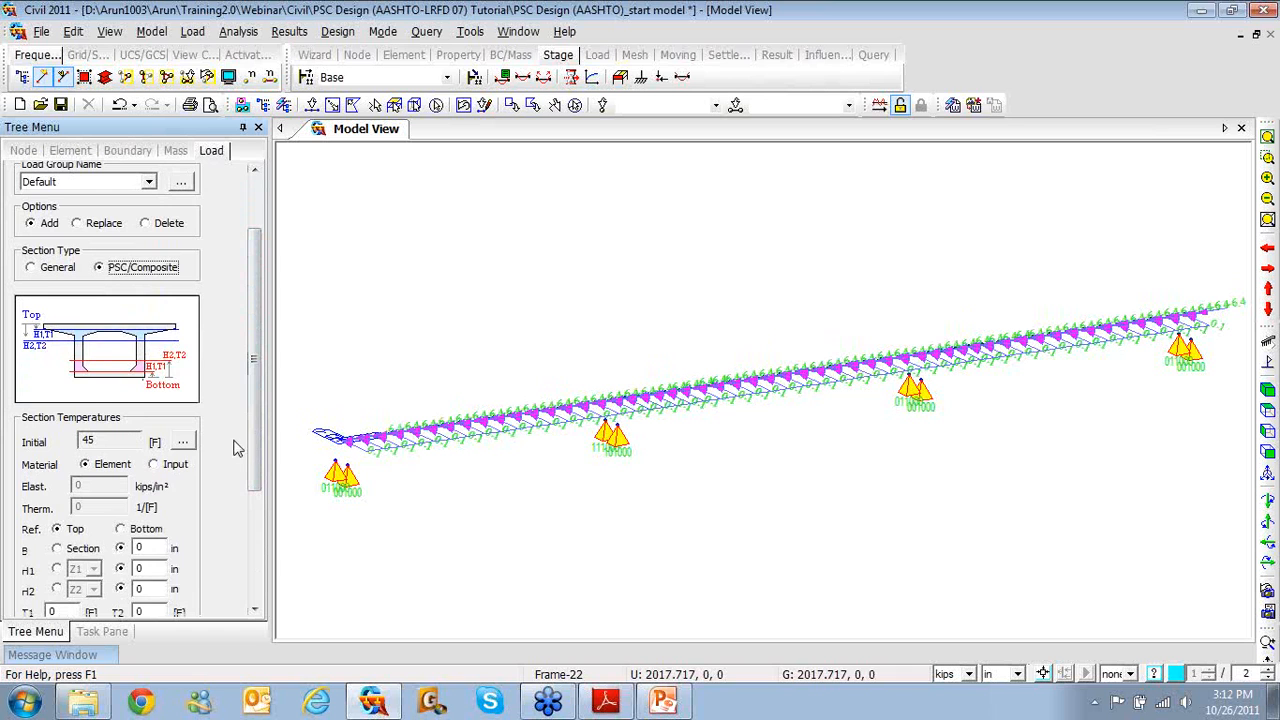
left_click_drag(252, 452, 233, 503)
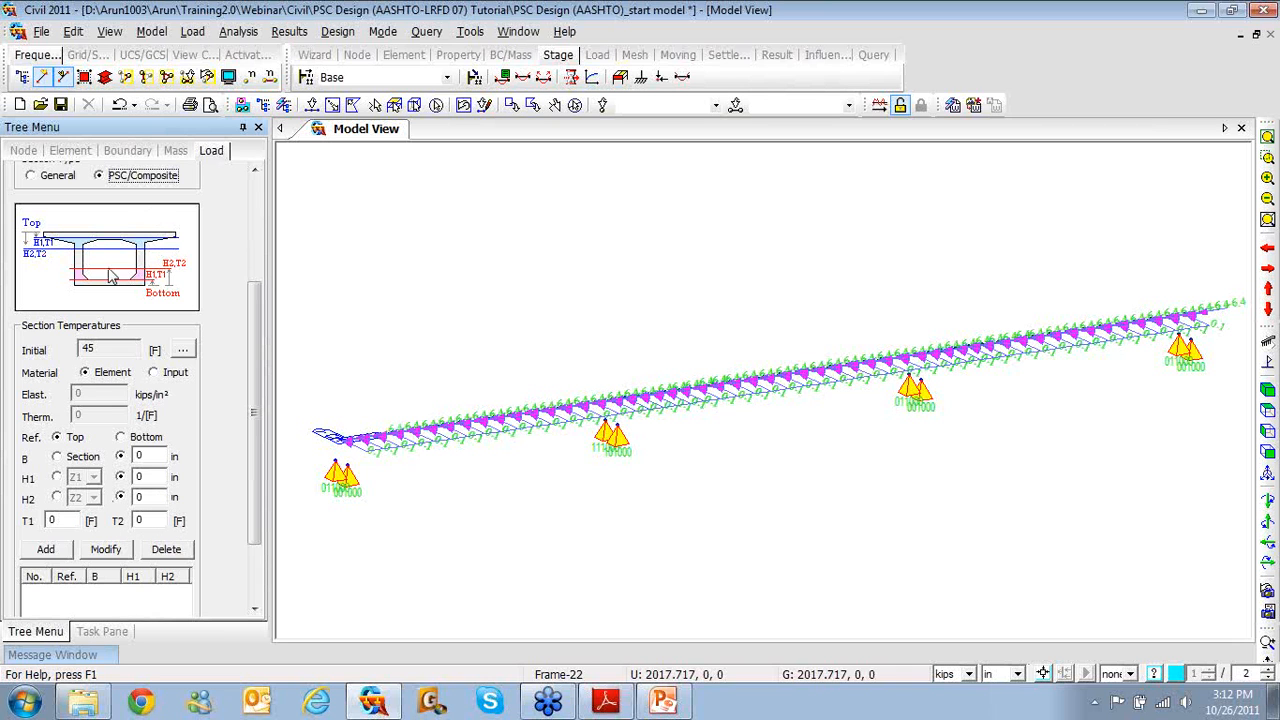
mouse_move(257, 386)
left_mouse_down()
mouse_move(250, 430)
mouse_move(256, 390)
left_mouse_up()
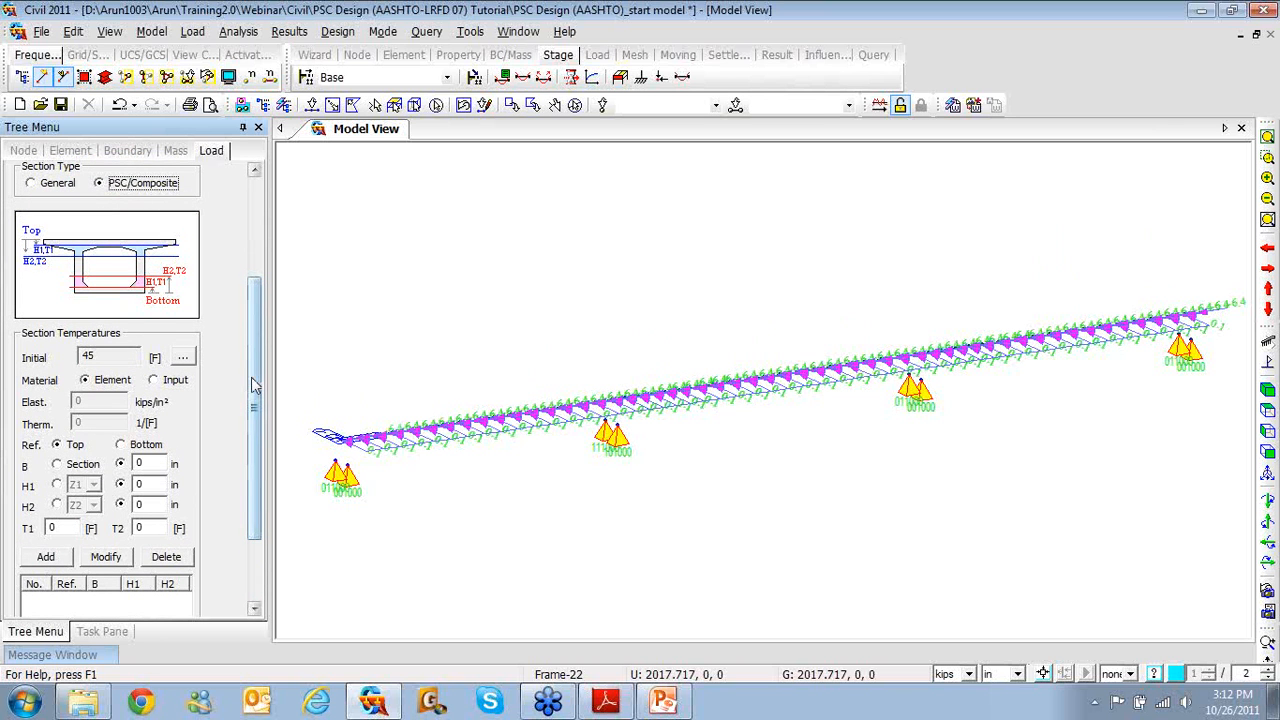
left_click_drag(252, 379, 254, 455)
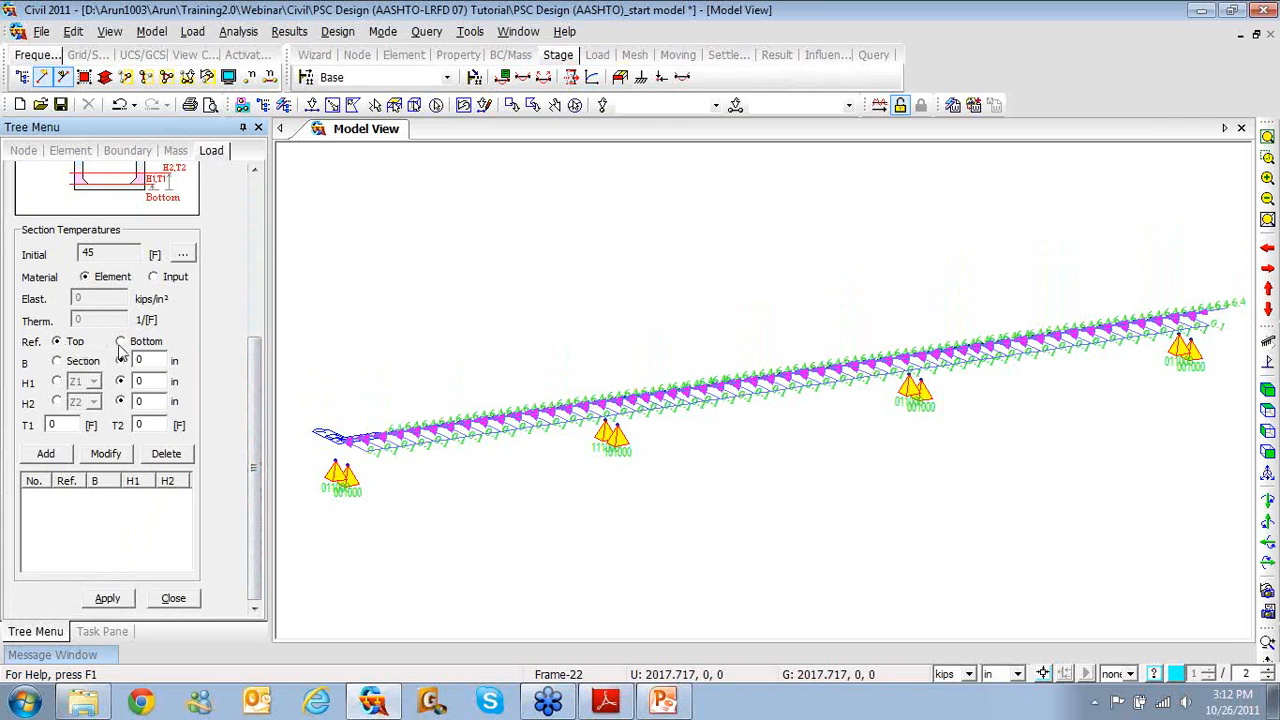
left_click_drag(256, 380, 256, 299)
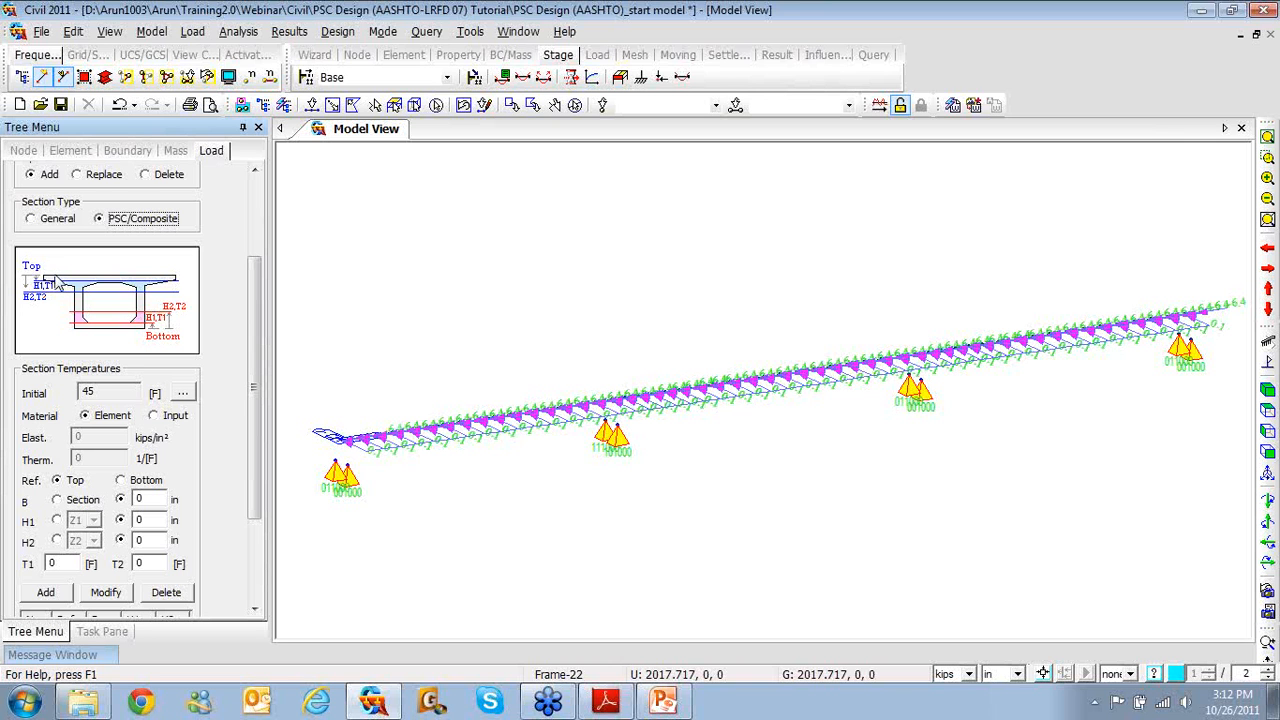
left_click(1065, 435)
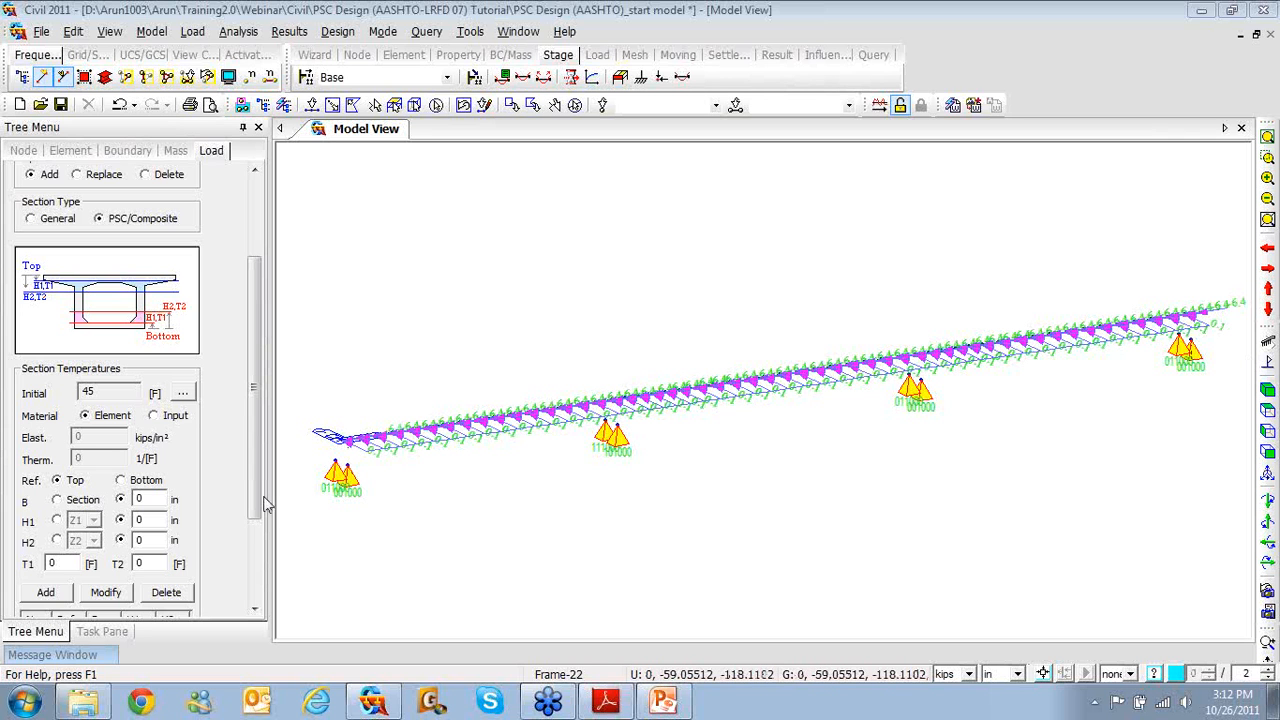
- Set the section temperature reference to Bottom, examine the remaining temperature inputs and list, and close the settings without applying a load
left_click_drag(255, 505, 255, 518)
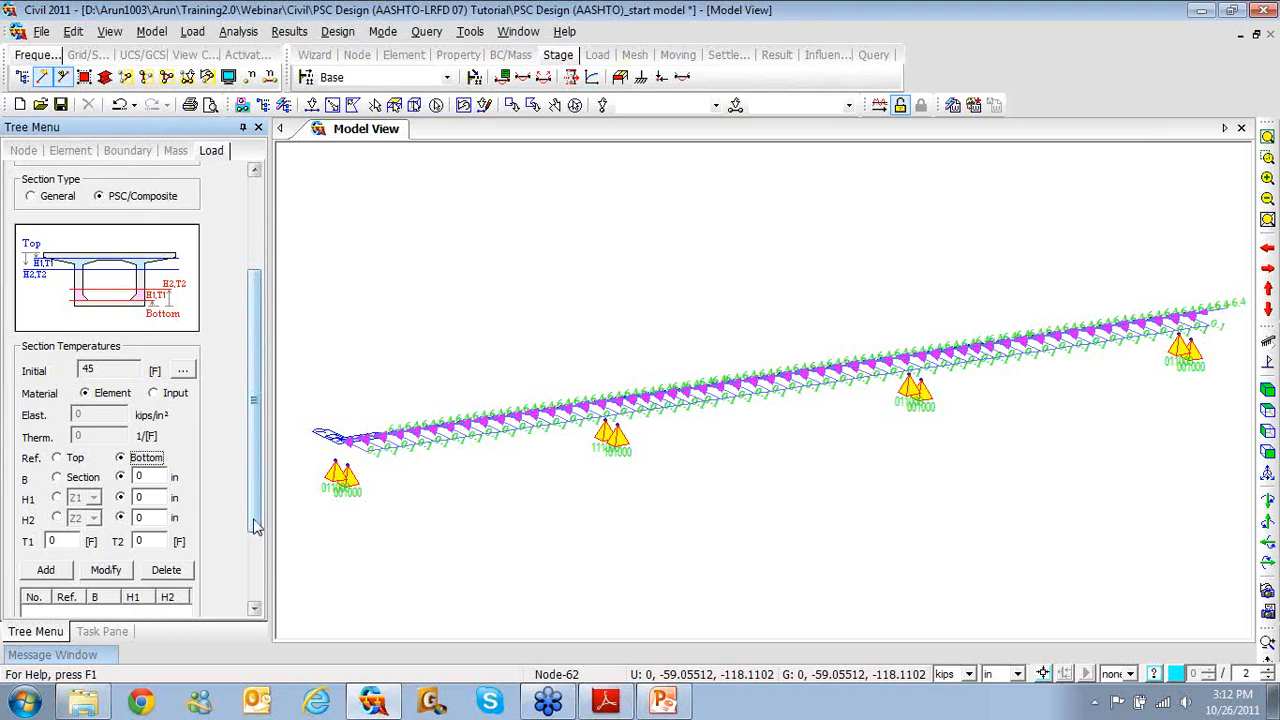
scroll(160, 550, "down", 3)
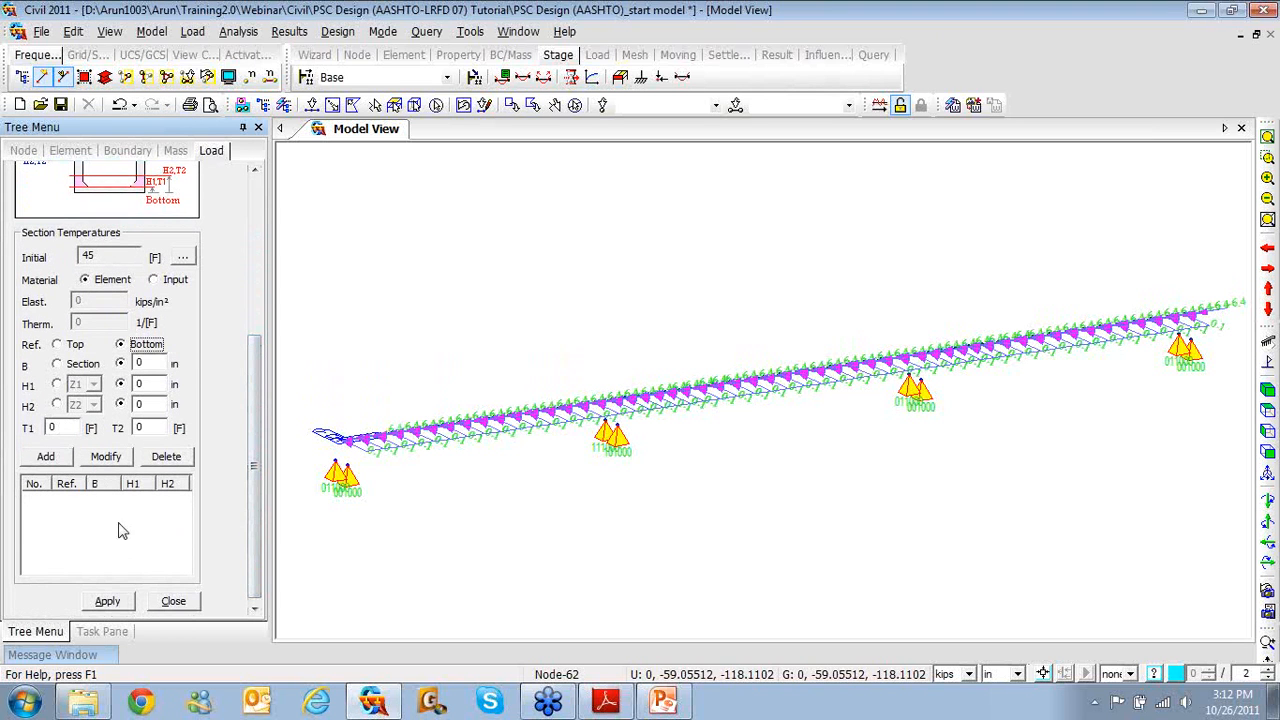
left_click(146, 363)
left_click(194, 606)
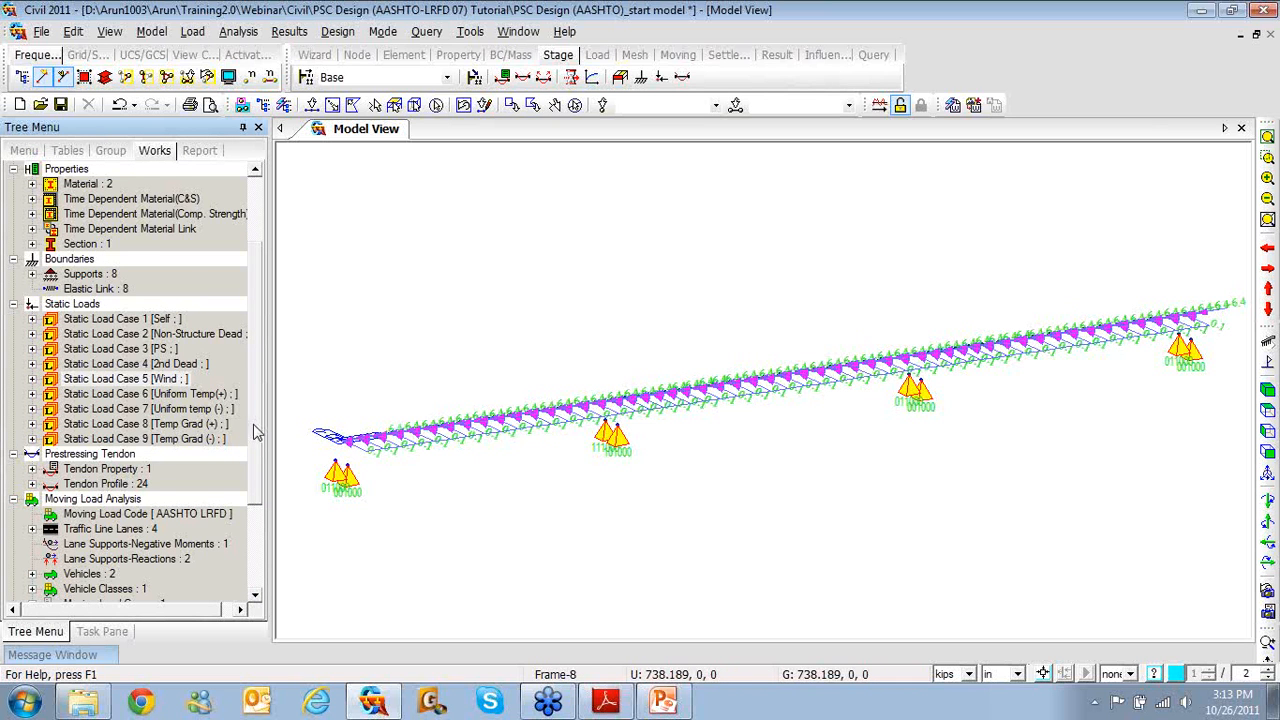
- Clear the wind load and support symbols from the model, and display all traffic line lanes in a top view
scroll(254, 418, "up", 1)
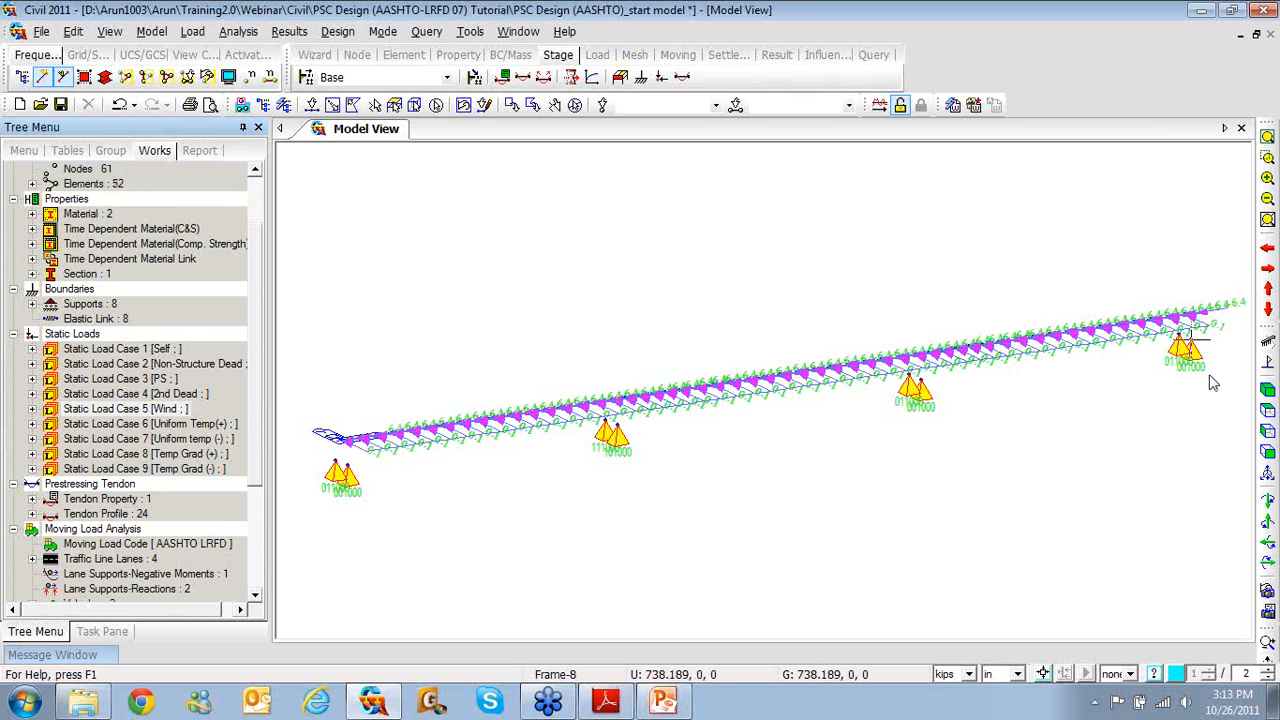
left_click(1268, 364)
scroll(251, 480, "down", 3)
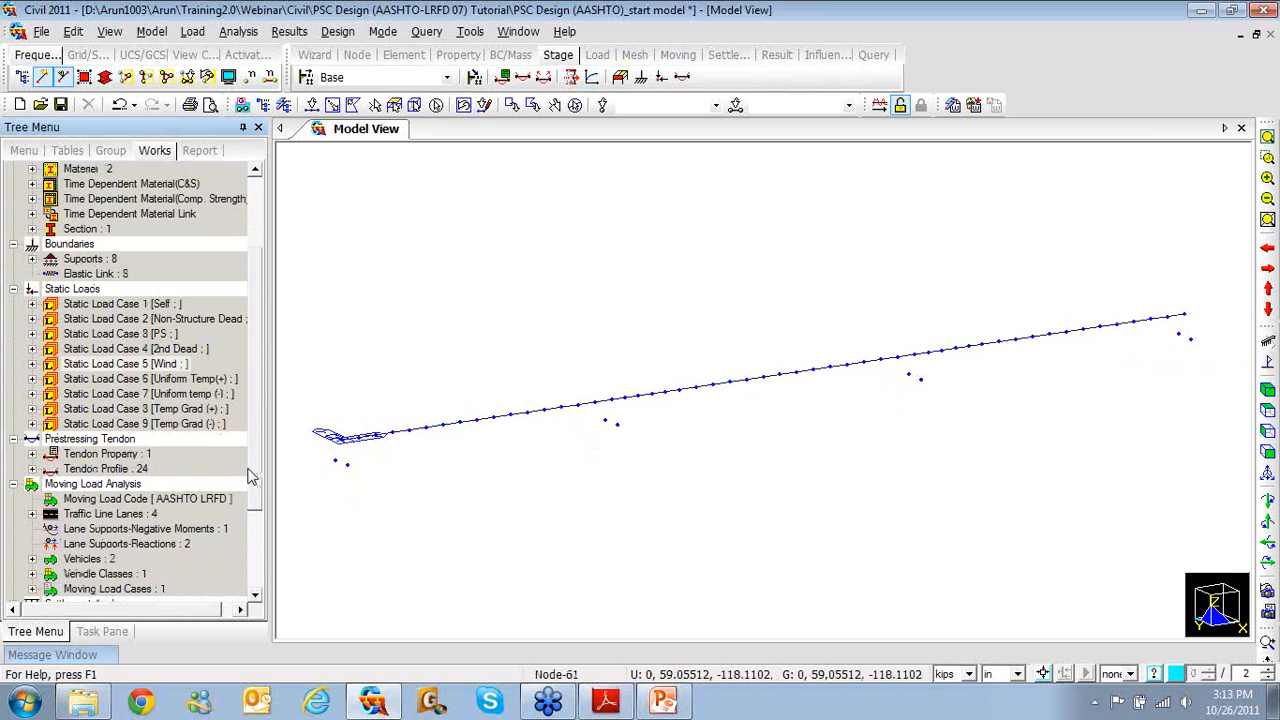
scroll(254, 505, "down", 1)
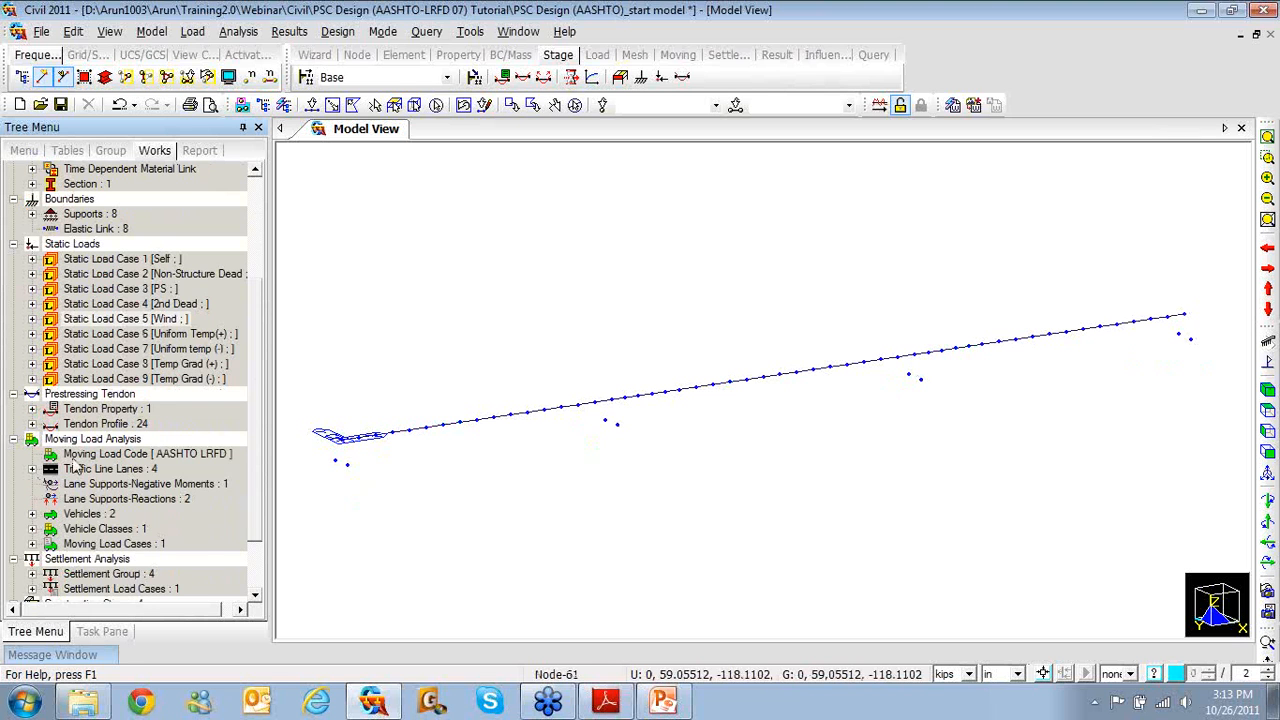
left_click(33, 468)
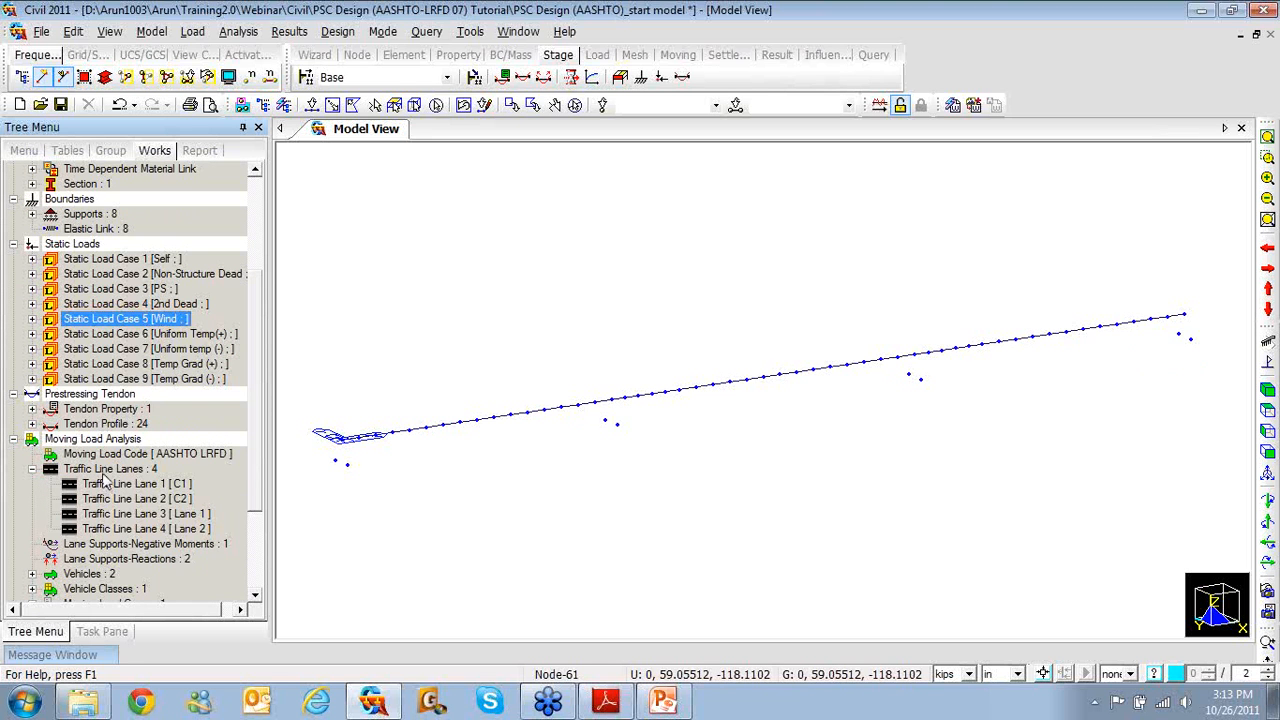
right_click(103, 471)
left_click(128, 486)
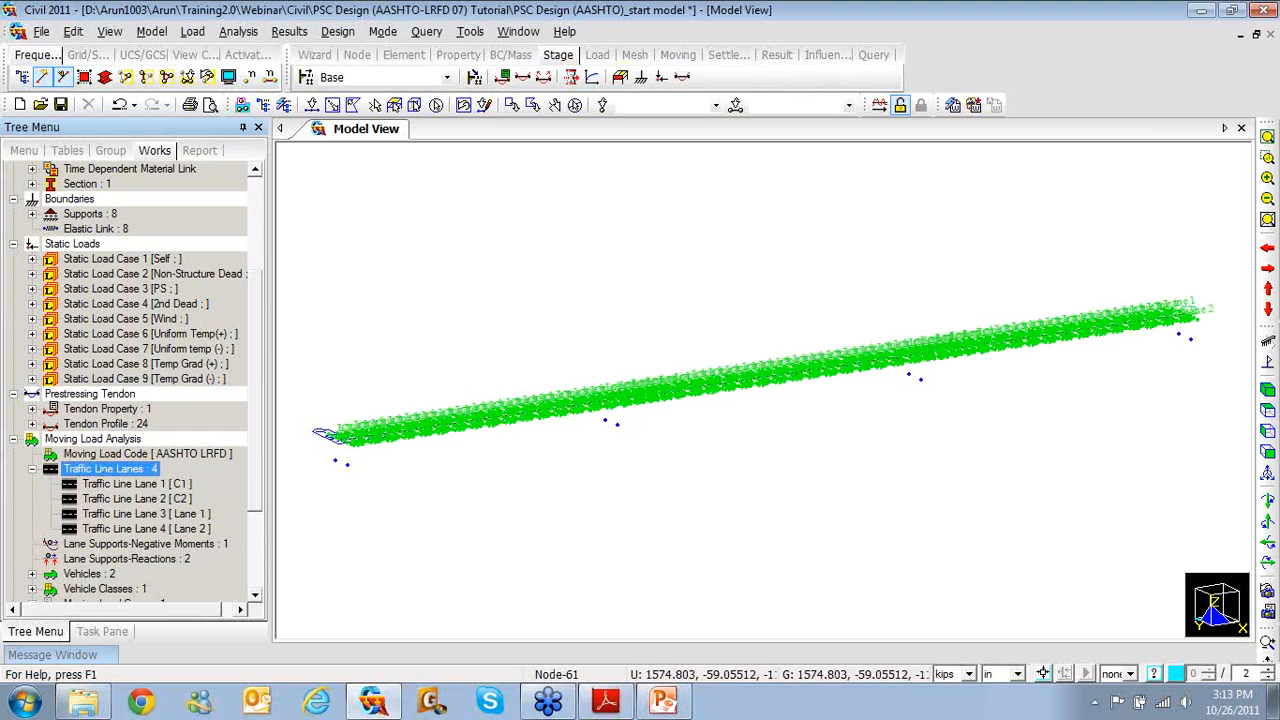
left_click(1267, 412)
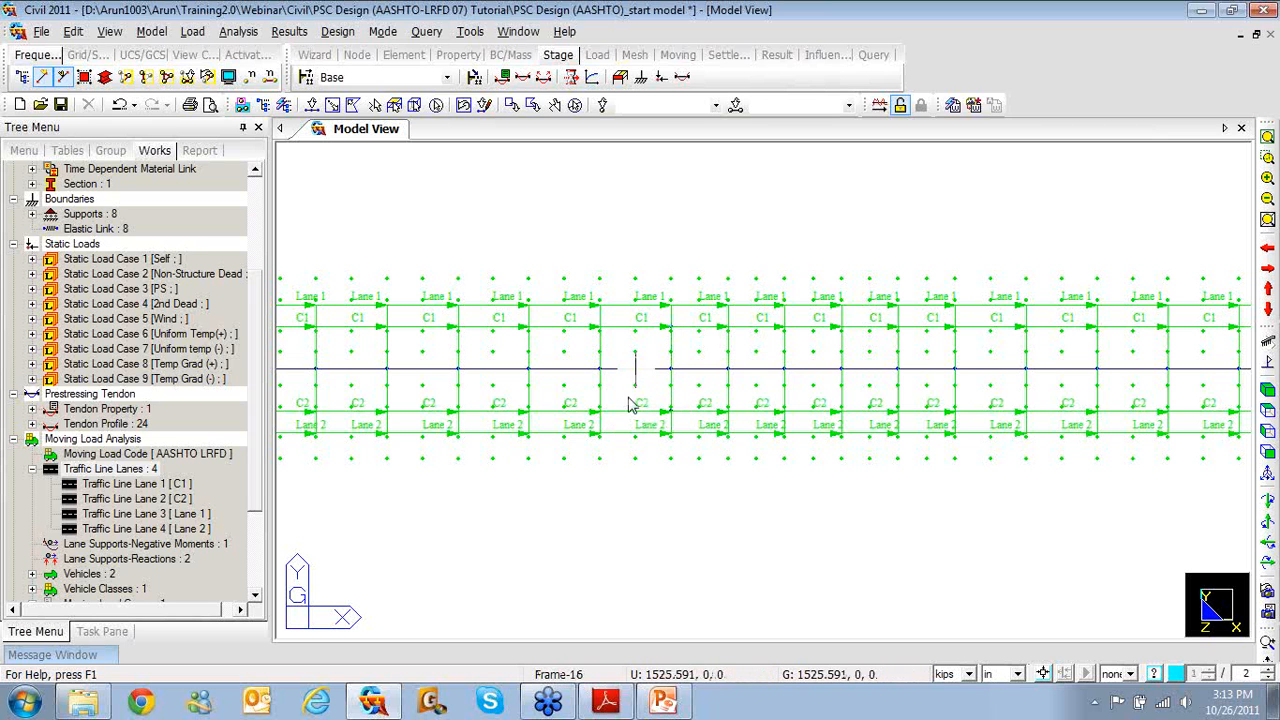
- Open moving load case MVL 1 and review its VC:HL sub-load case for lanes C1 and C2
scroll(254, 462, "down", 2)
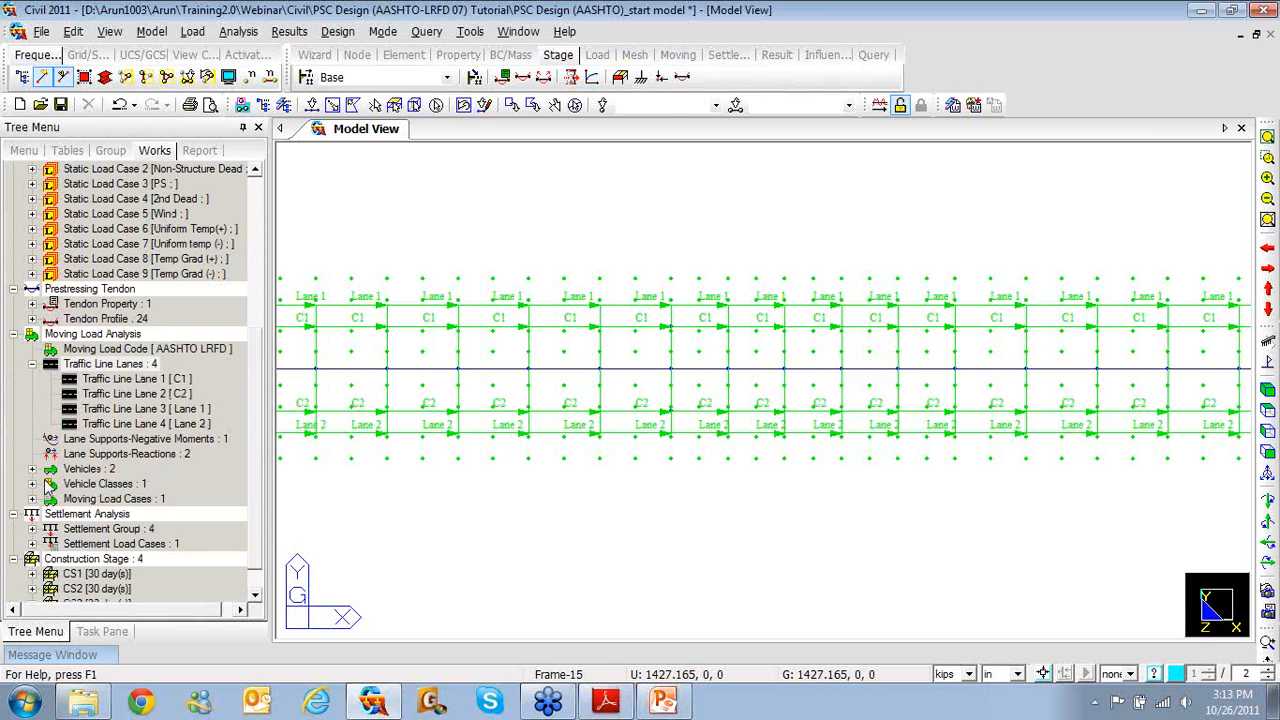
left_click(32, 500)
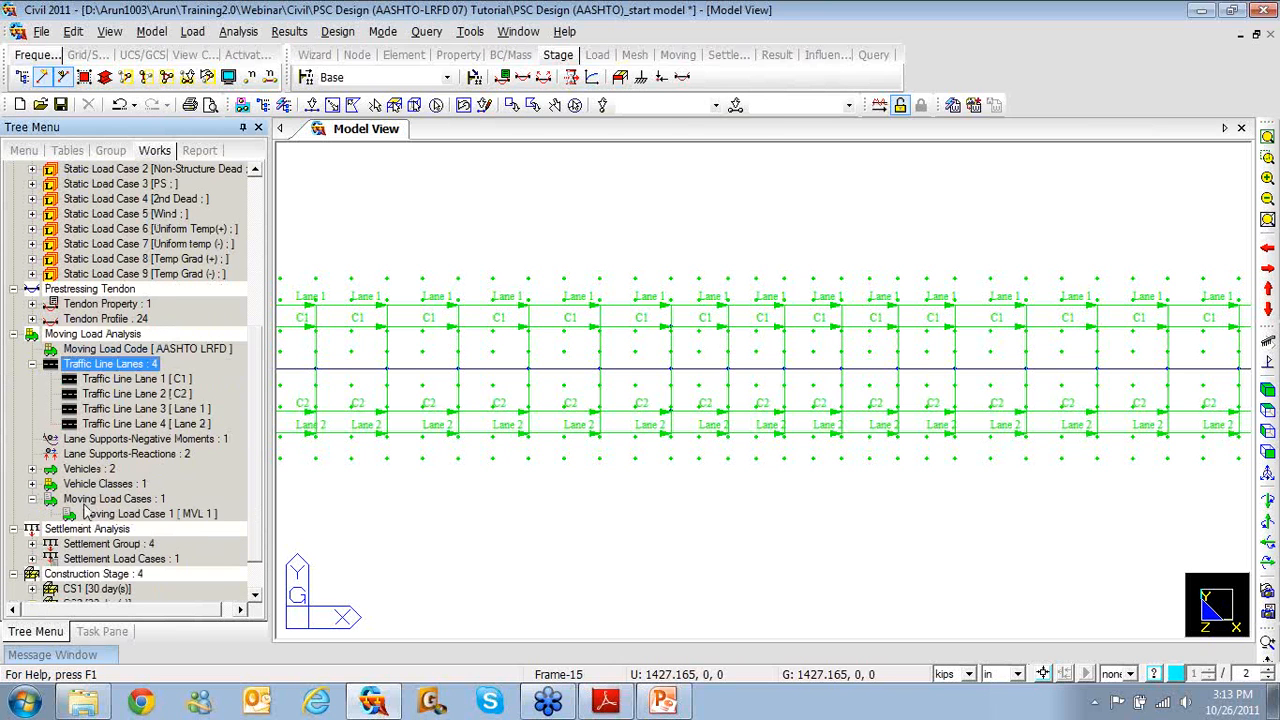
double_click(92, 513)
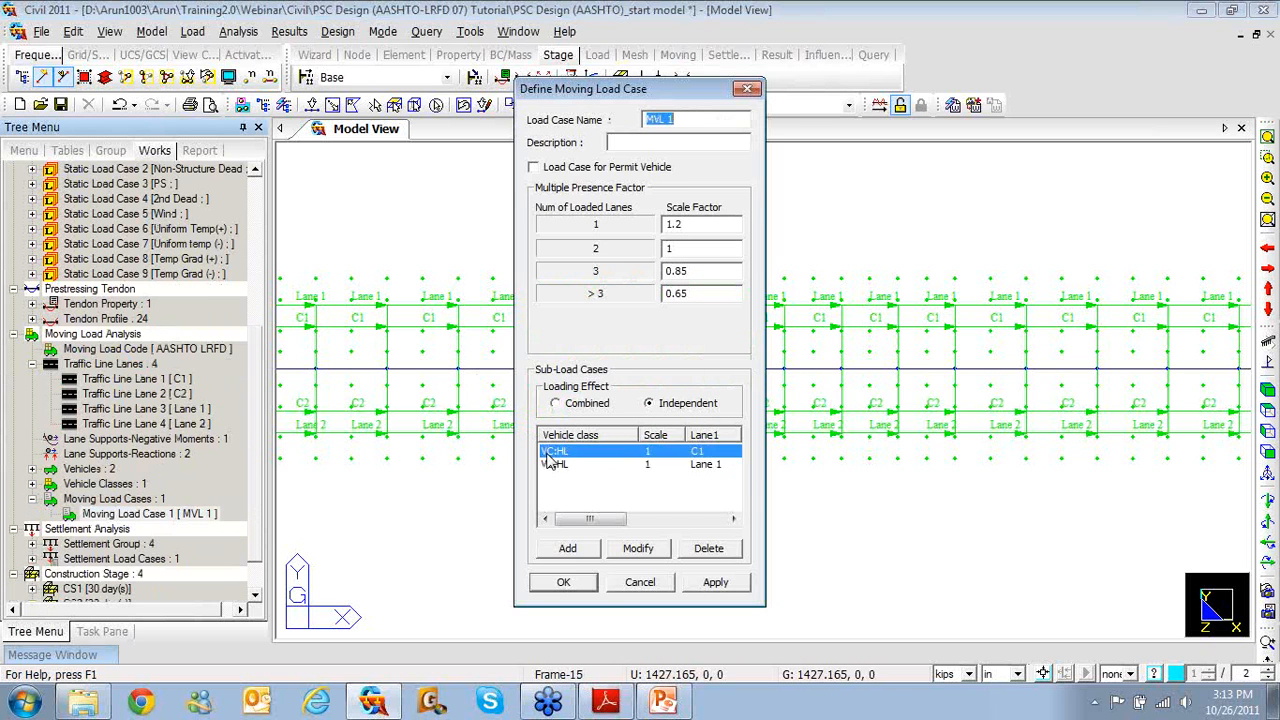
double_click(555, 452)
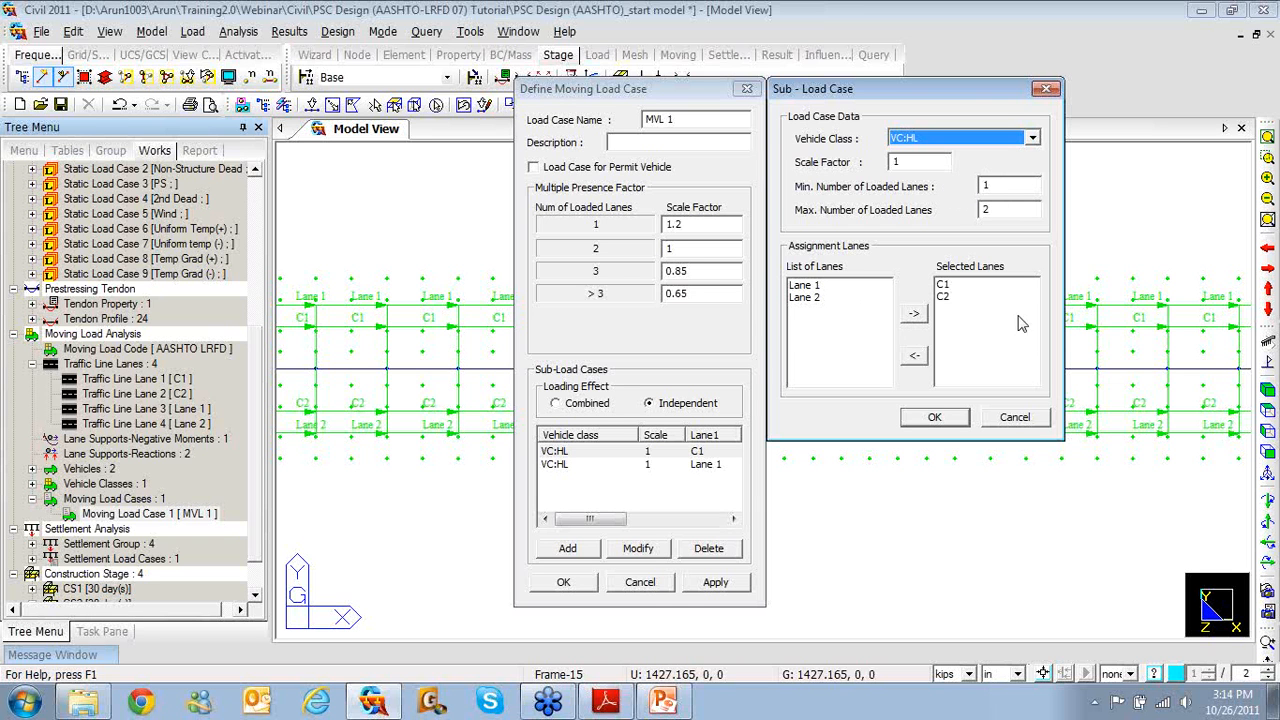
left_click(1046, 88)
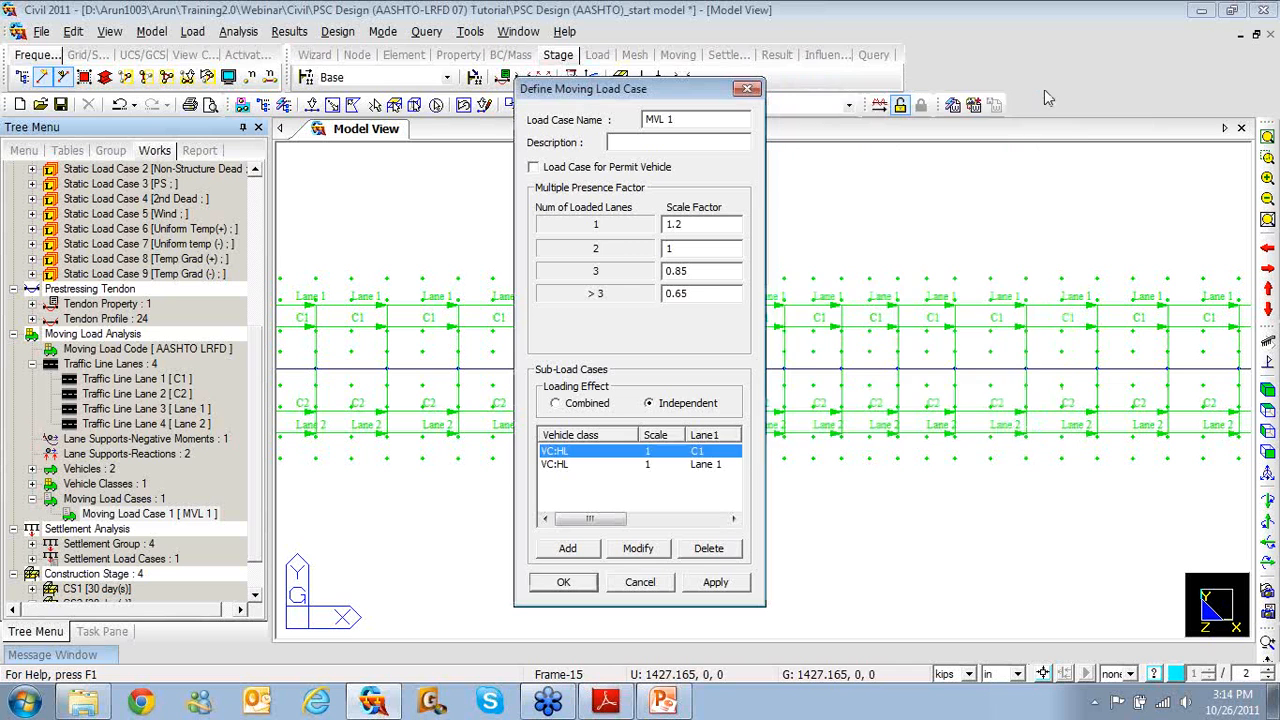
- Review the MVL 1 sub-load case for Lane 1 and Lane 2, and close the moving load case without changes
double_click(598, 466)
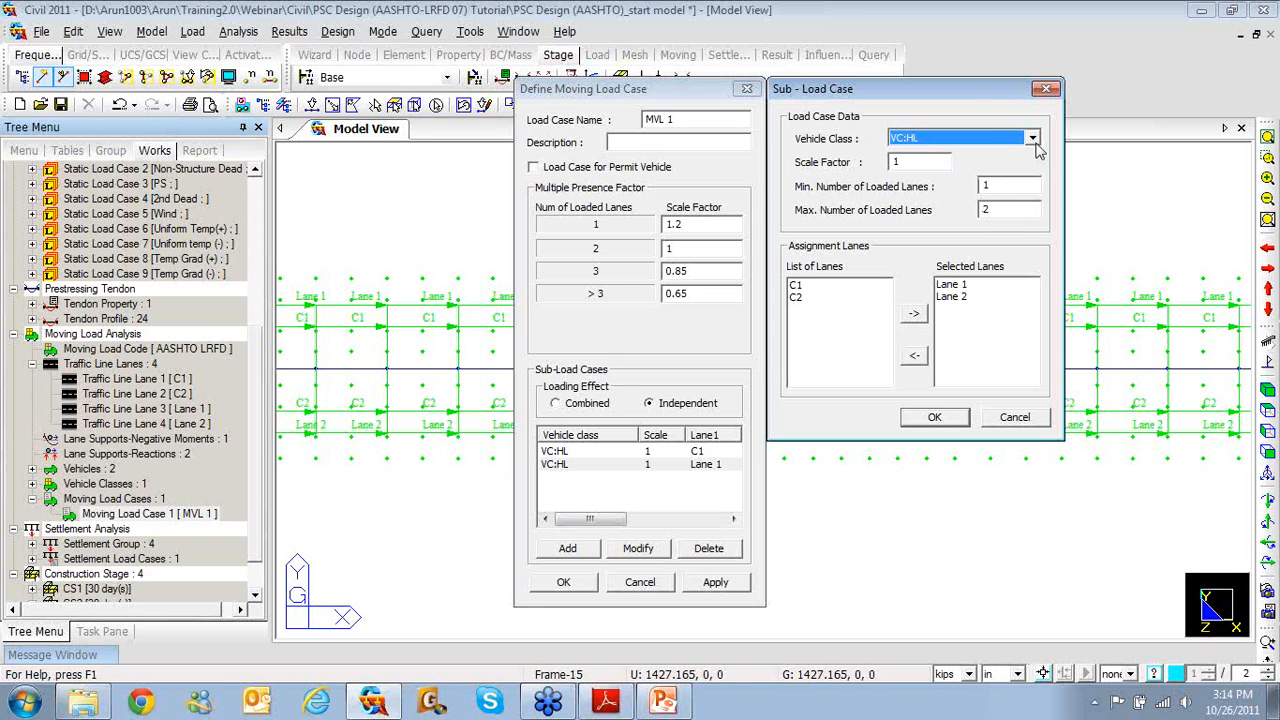
left_click(1046, 91)
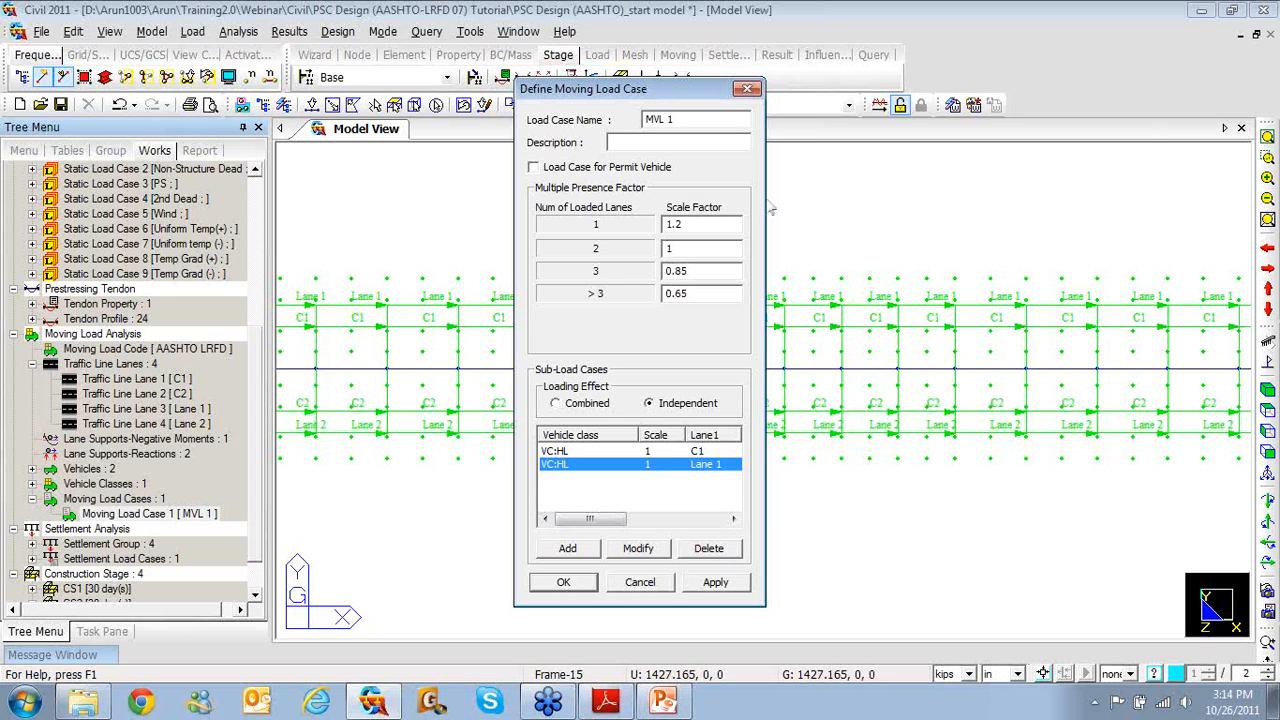
left_click(749, 91)
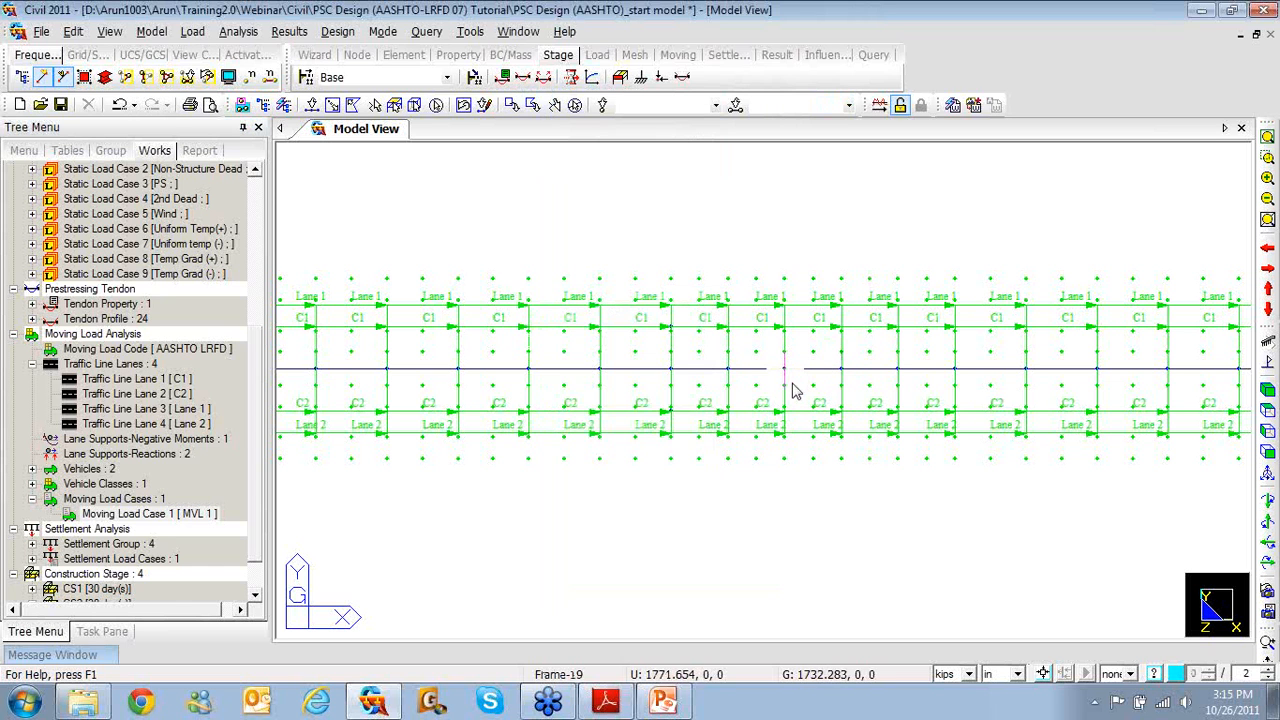
- Collapse the traffic line lanes in the model tree, and review the Grade C5000 concrete material properties without changing them
left_click(32, 365)
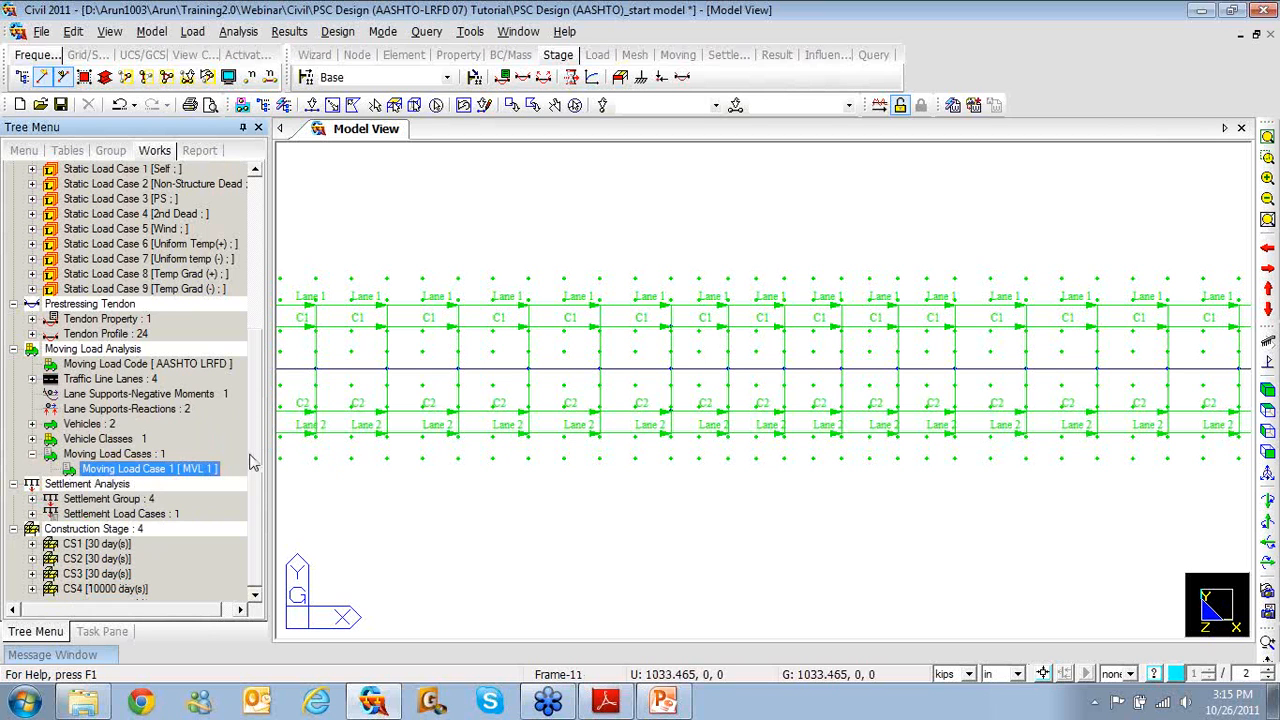
left_click_drag(255, 462, 258, 295)
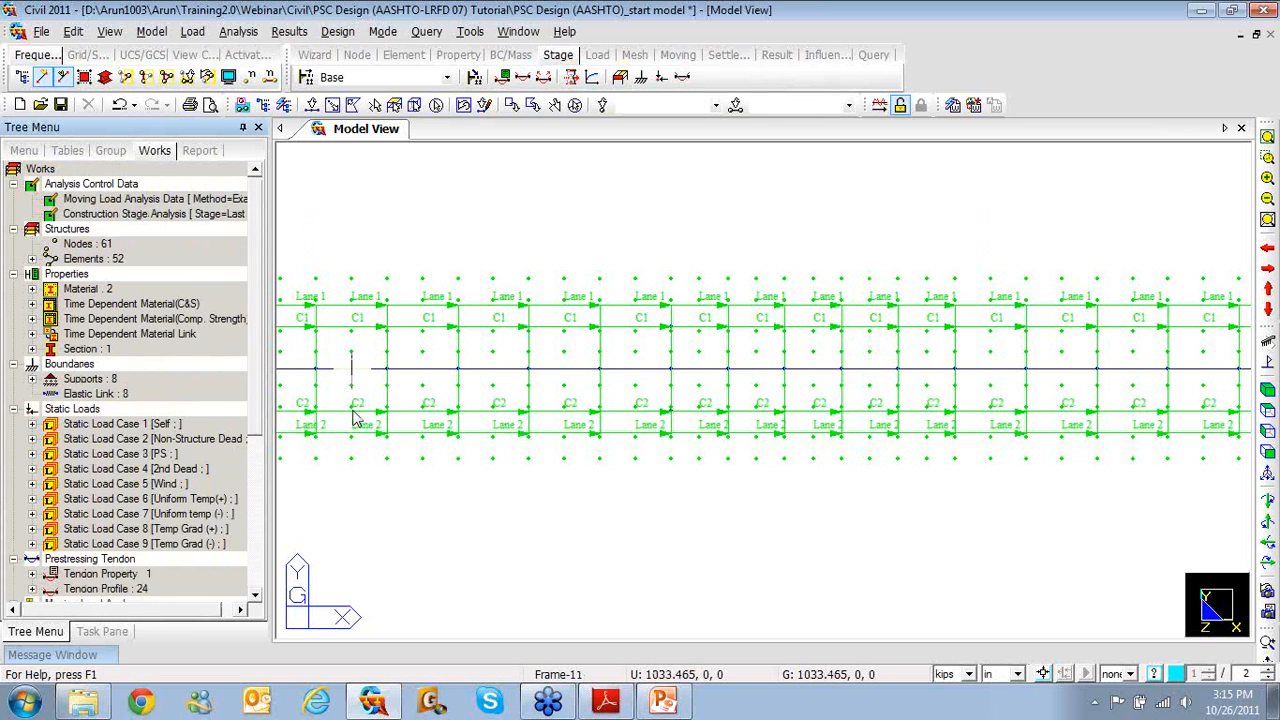
left_click(32, 289)
left_click(110, 305)
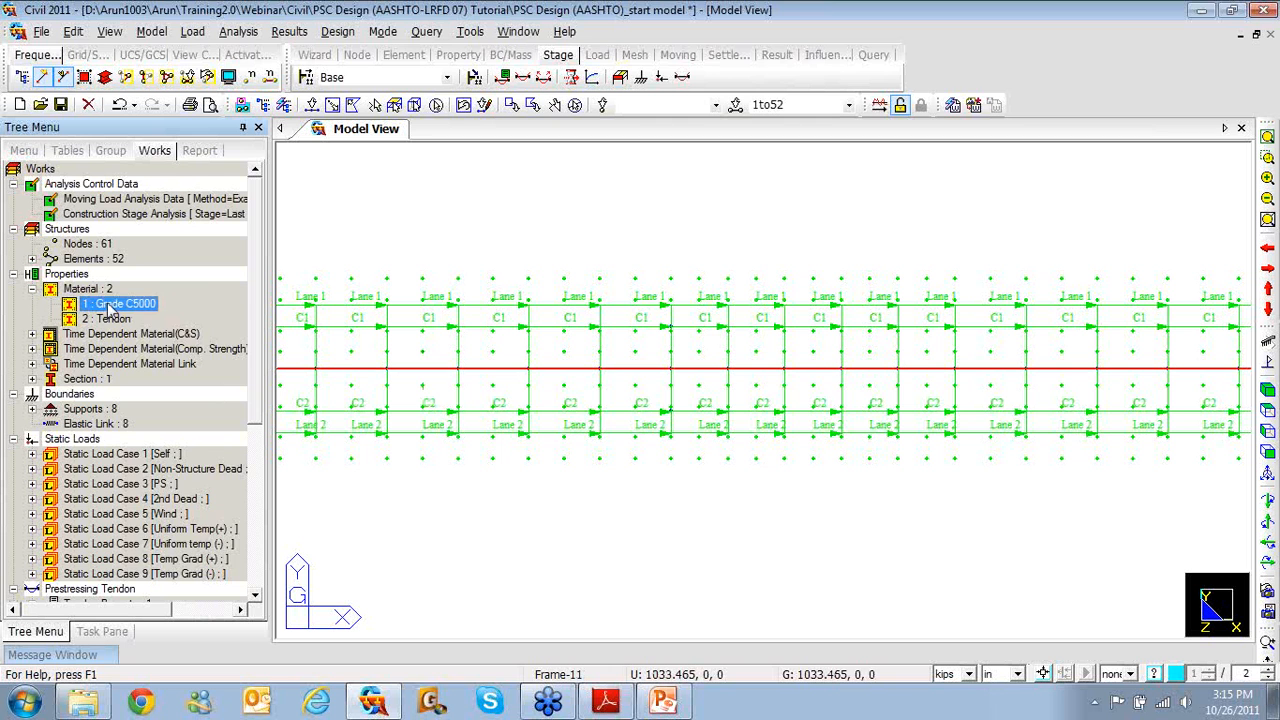
right_click(110, 308)
left_click(165, 546)
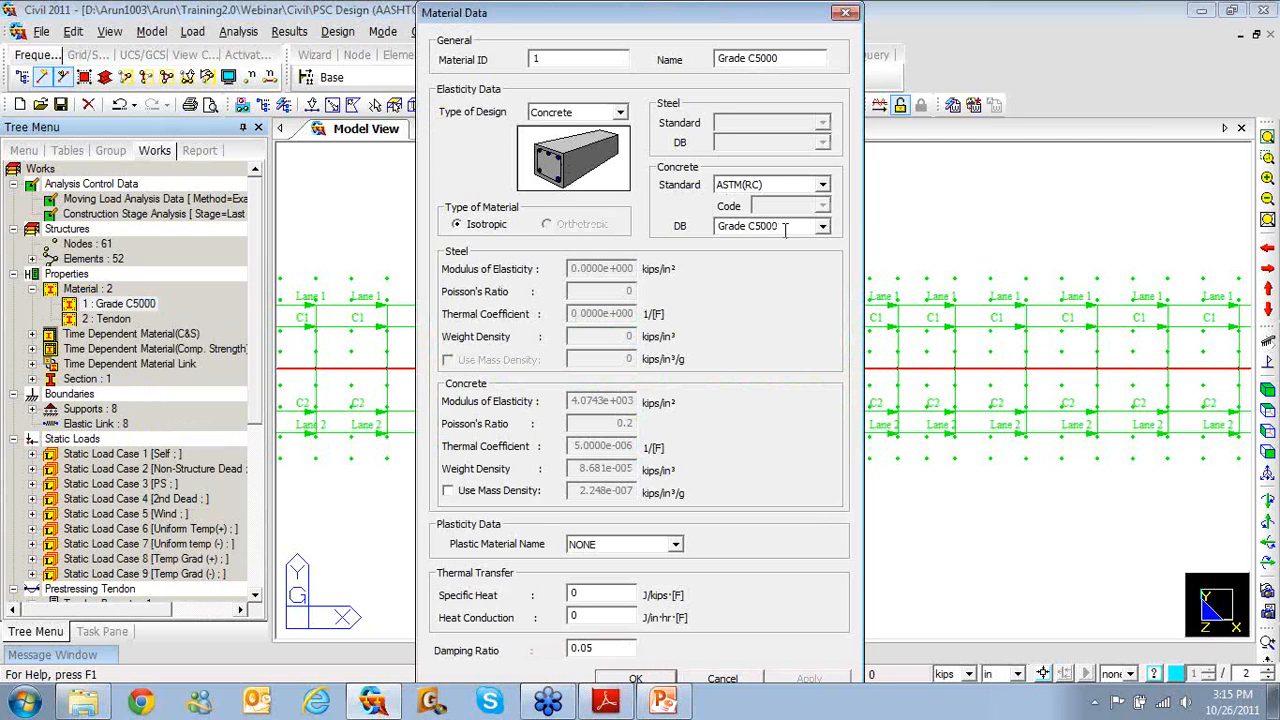
left_click(845, 14)
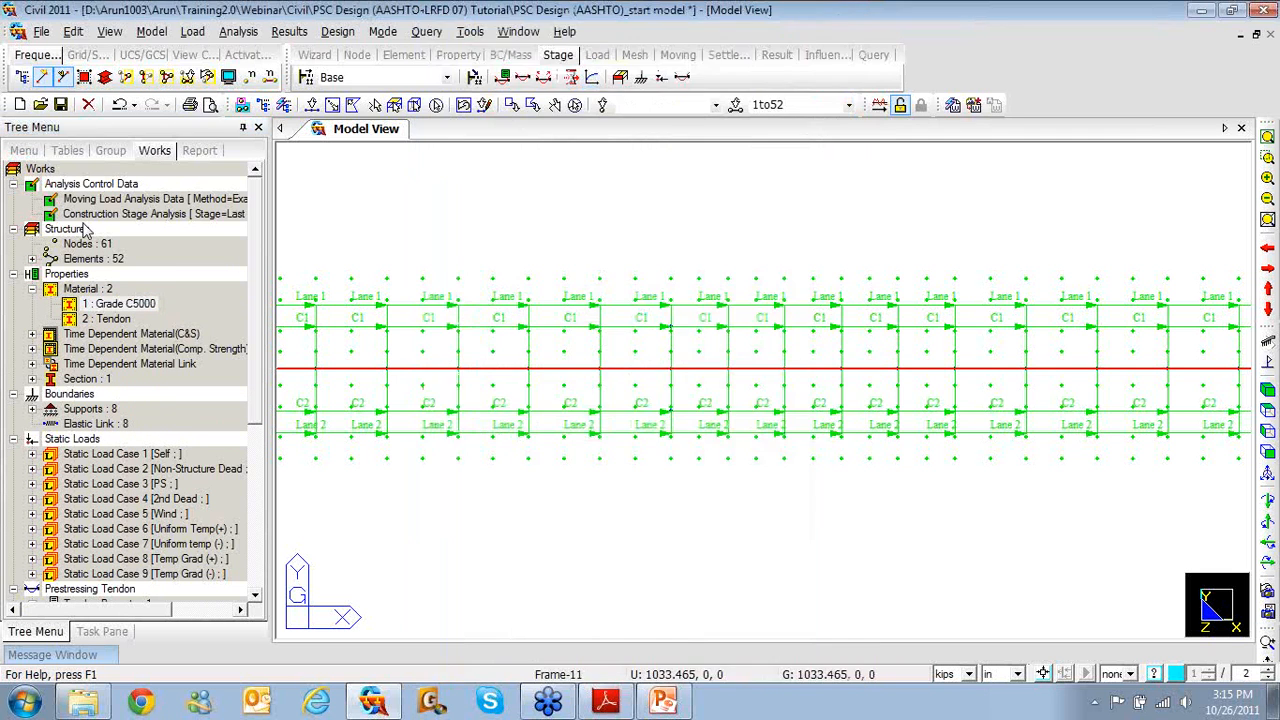
- Review the properties of the user-defined Tendon material, and close them without changes
left_click(104, 319)
right_click(96, 322)
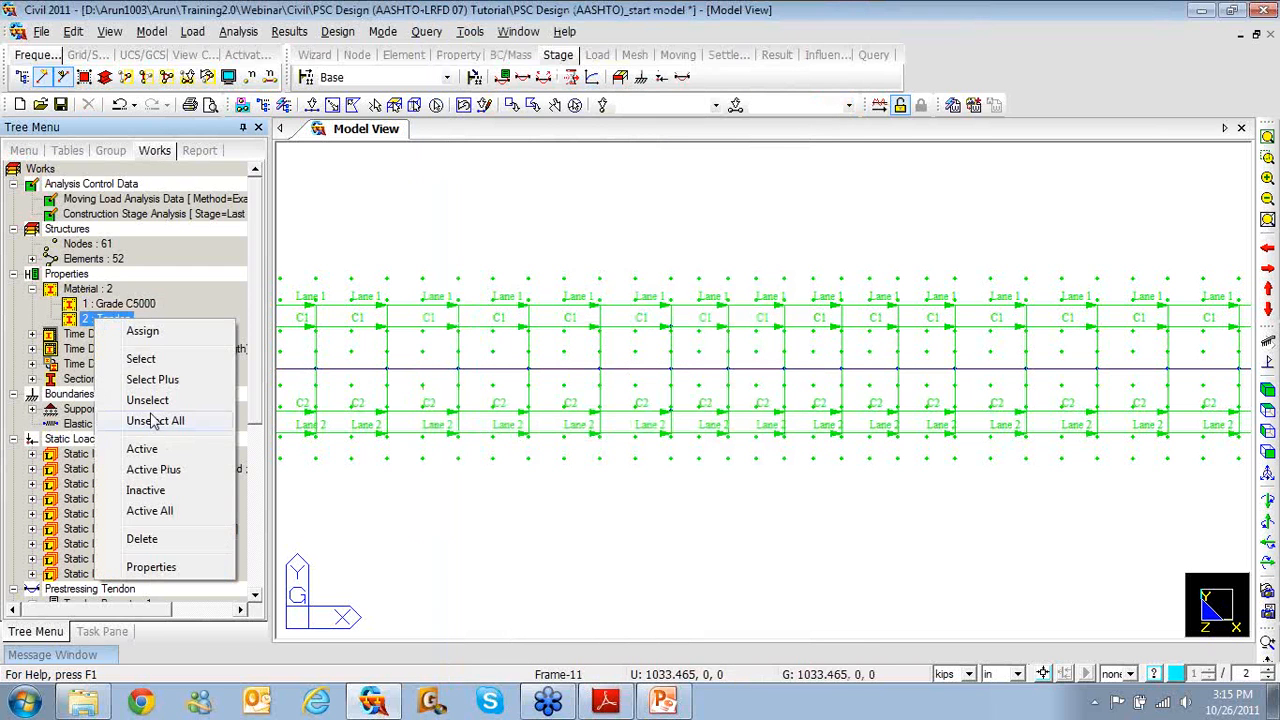
left_click(148, 567)
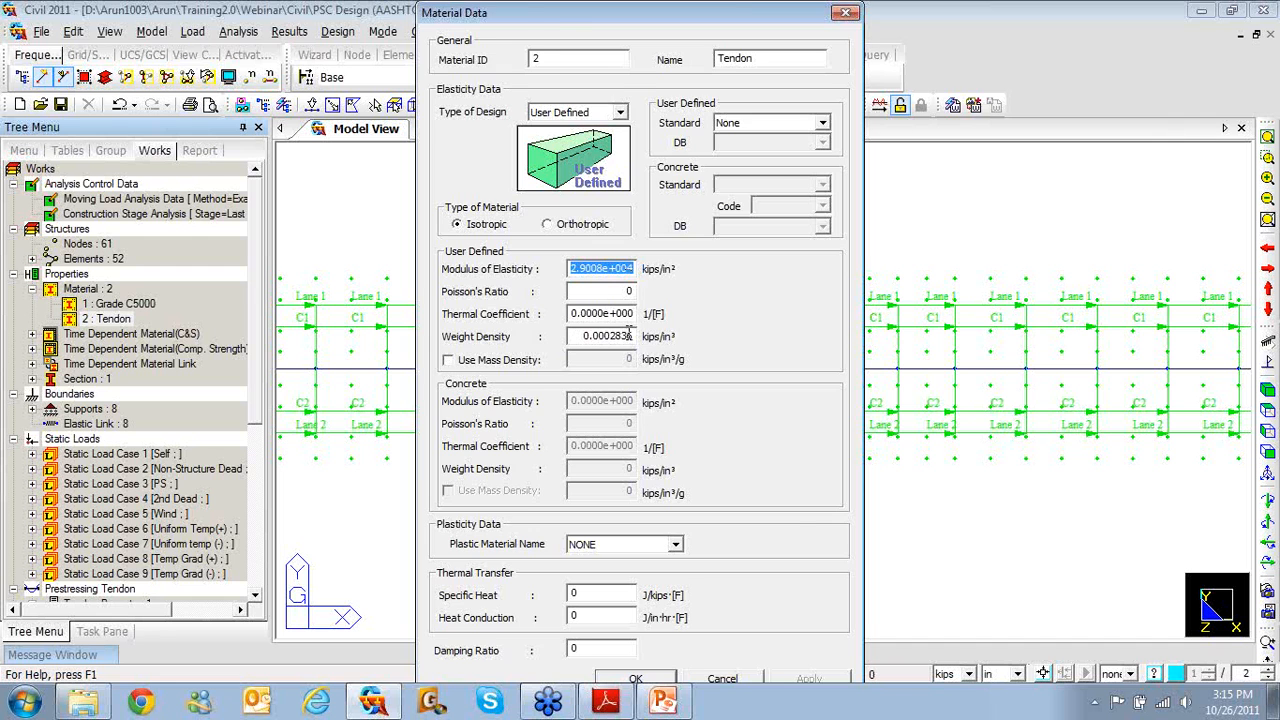
left_click(846, 13)
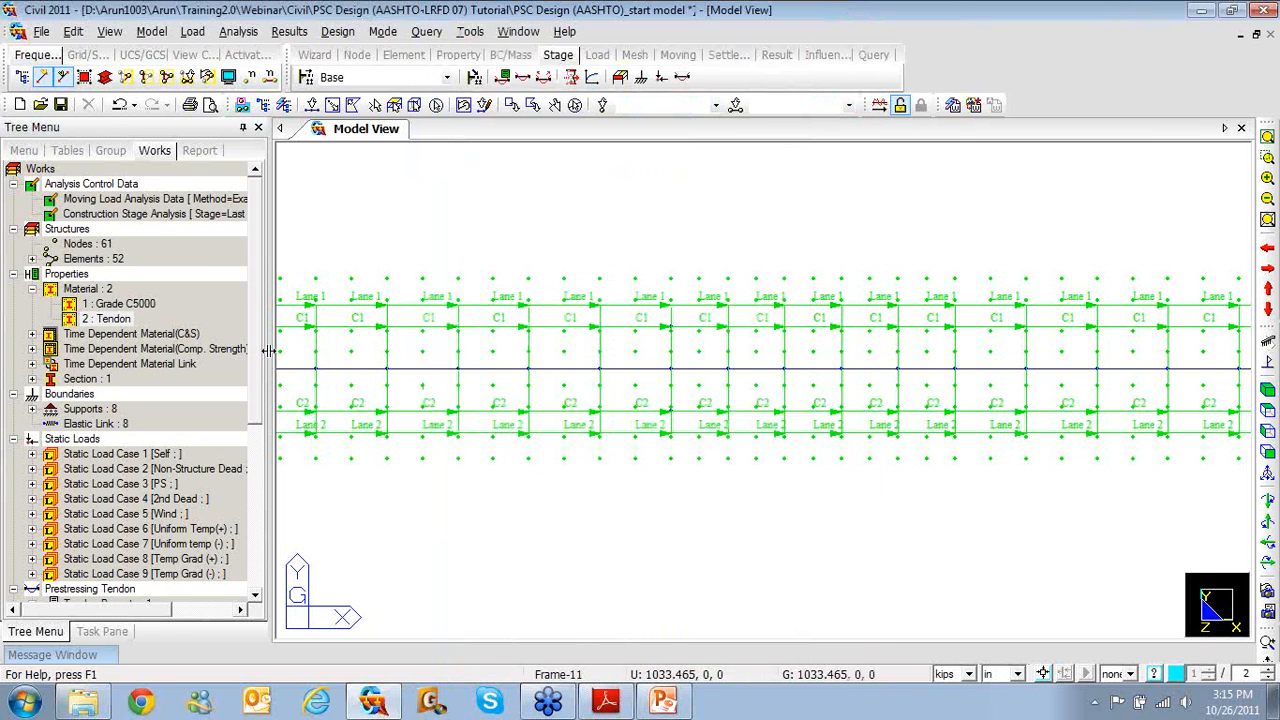
- Turn on the solid hidden-surface display of the girder and show the model in isometric view
scroll(258, 372, "down", 1)
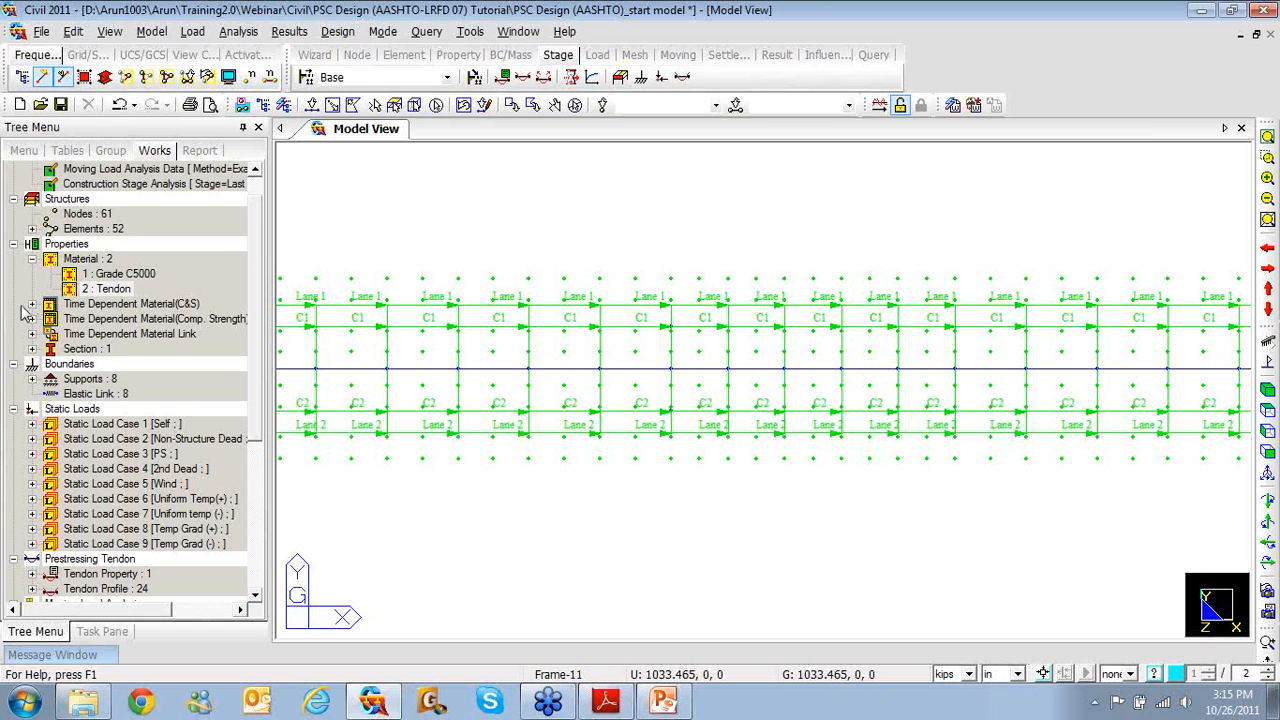
scroll(263, 343, "down", 1)
scroll(263, 345, "down", 1)
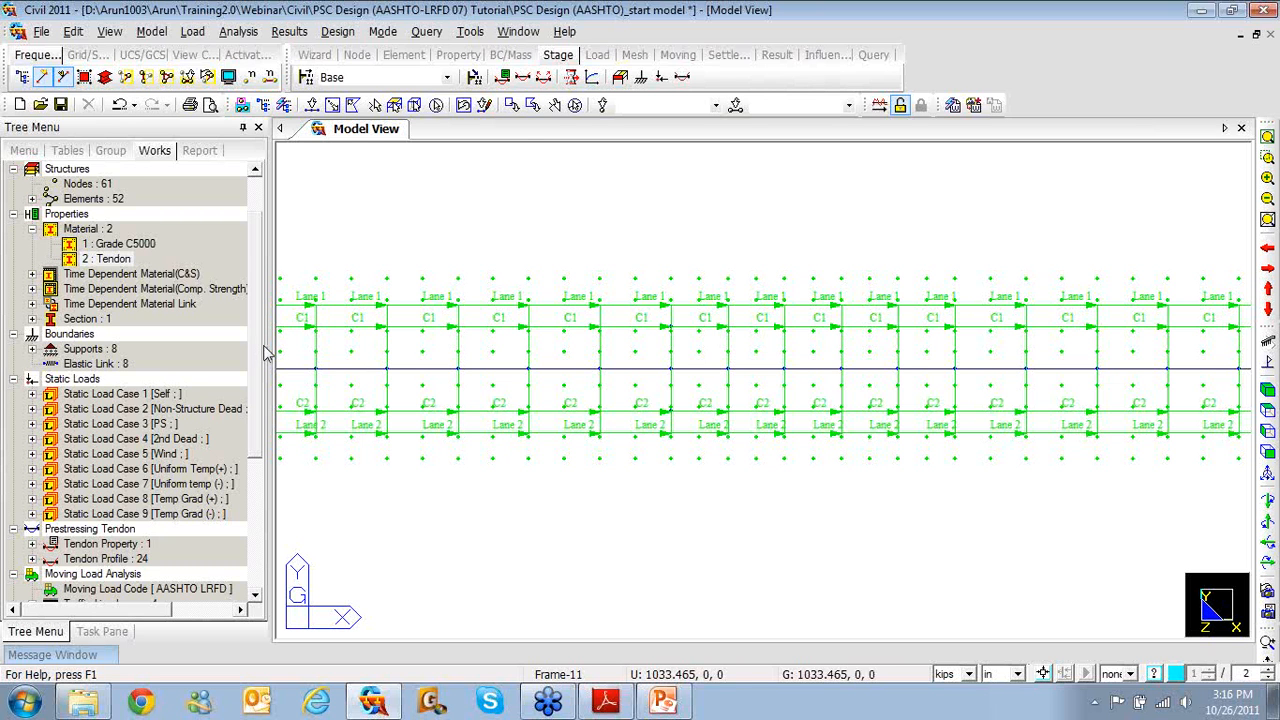
left_click(118, 80)
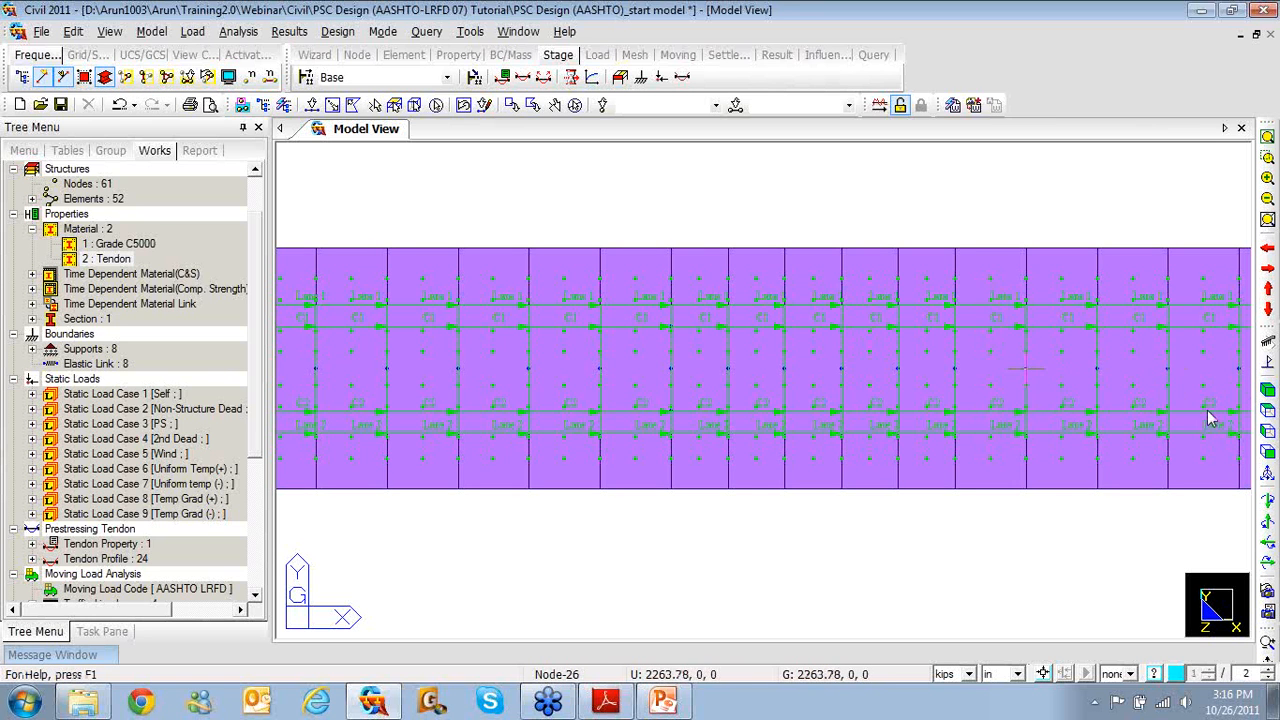
left_click(1267, 390)
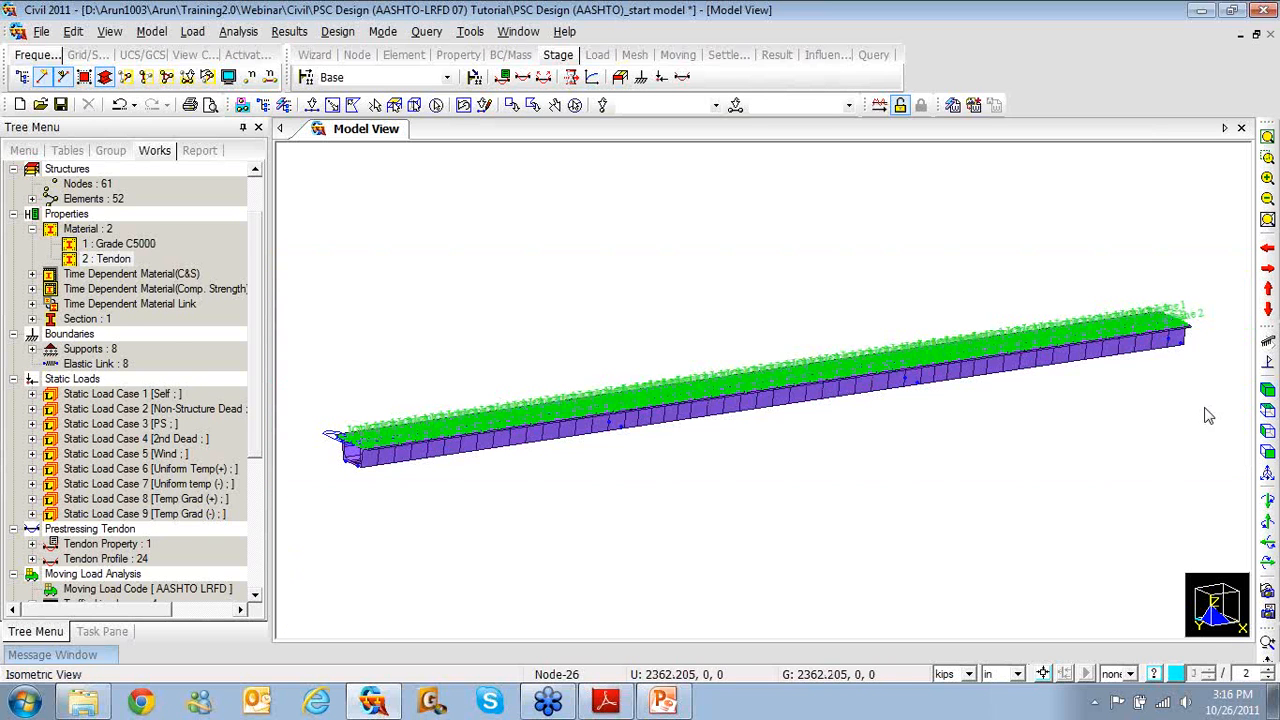
- Remove the traffic line lanes from the display and view the box section at the girder's start end up close
scroll(255, 500, "down", 2)
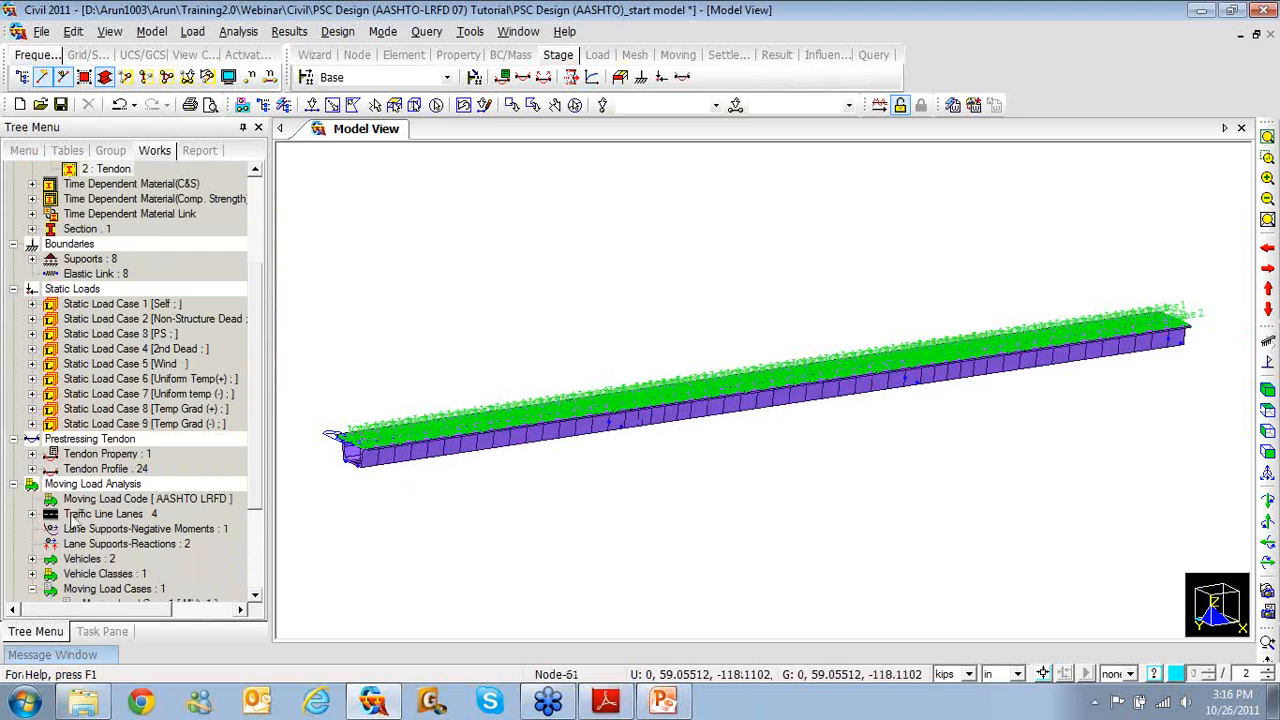
right_click(84, 516)
left_click(100, 548)
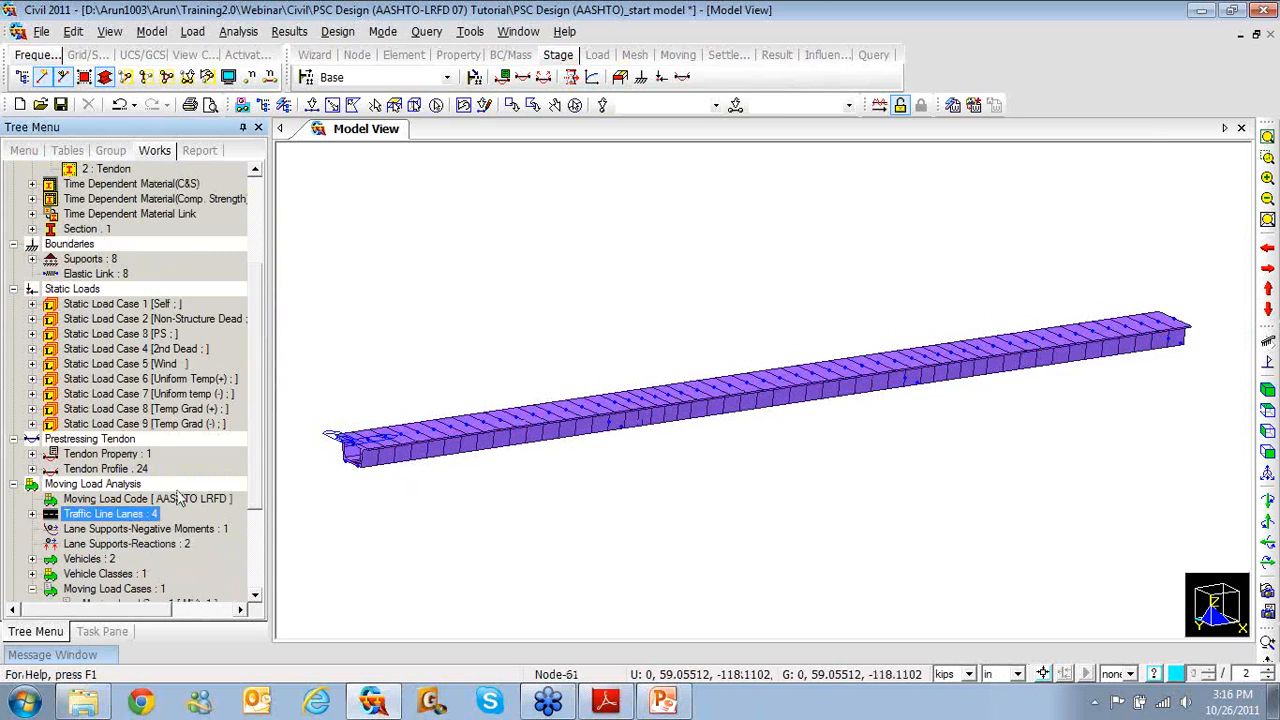
middle_click_drag(390, 488, 508, 483)
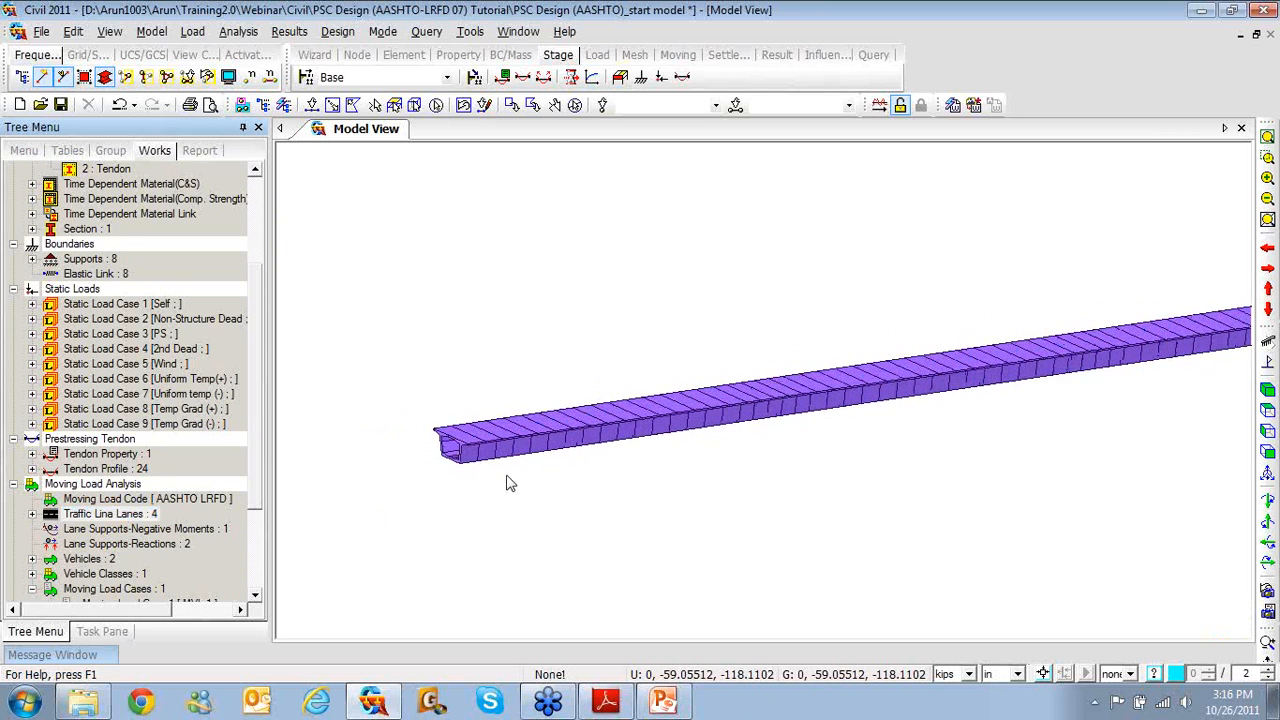
scroll(510, 468, "up", 4)
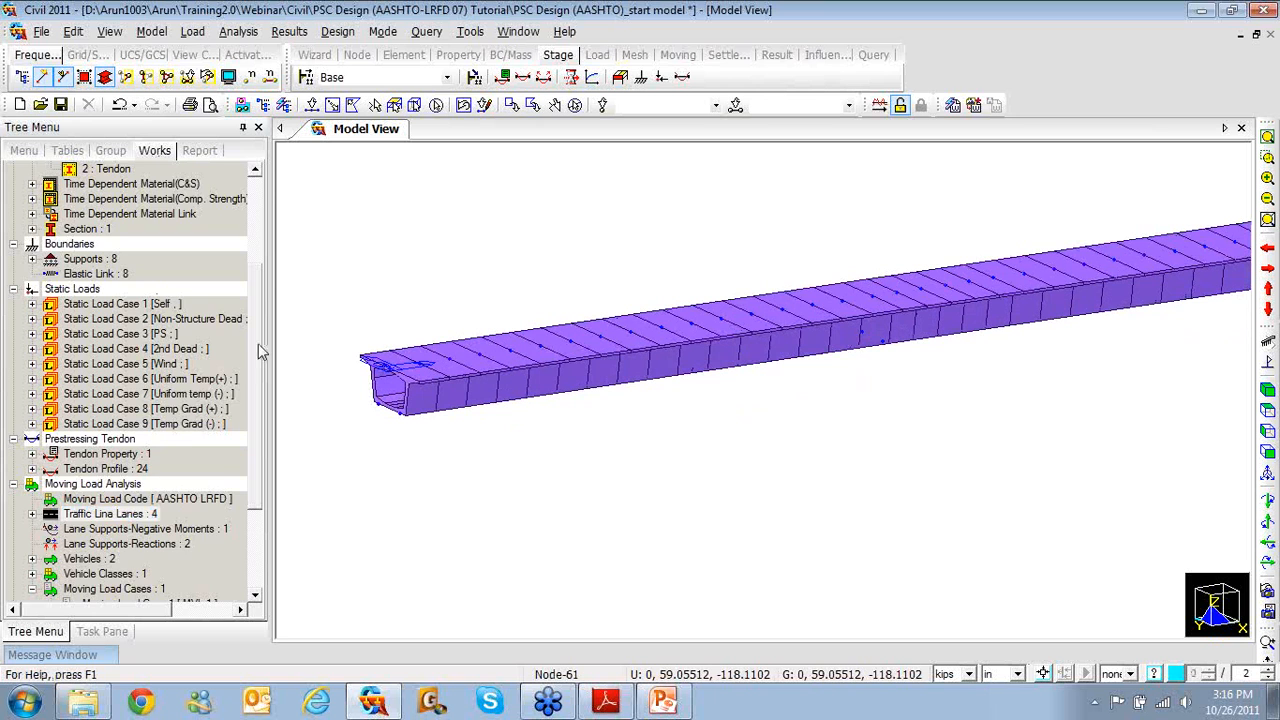
- Review the creep and shrinkage properties of the C 5000 time dependent material, and close them without changes
scroll(256, 325, "up", 2)
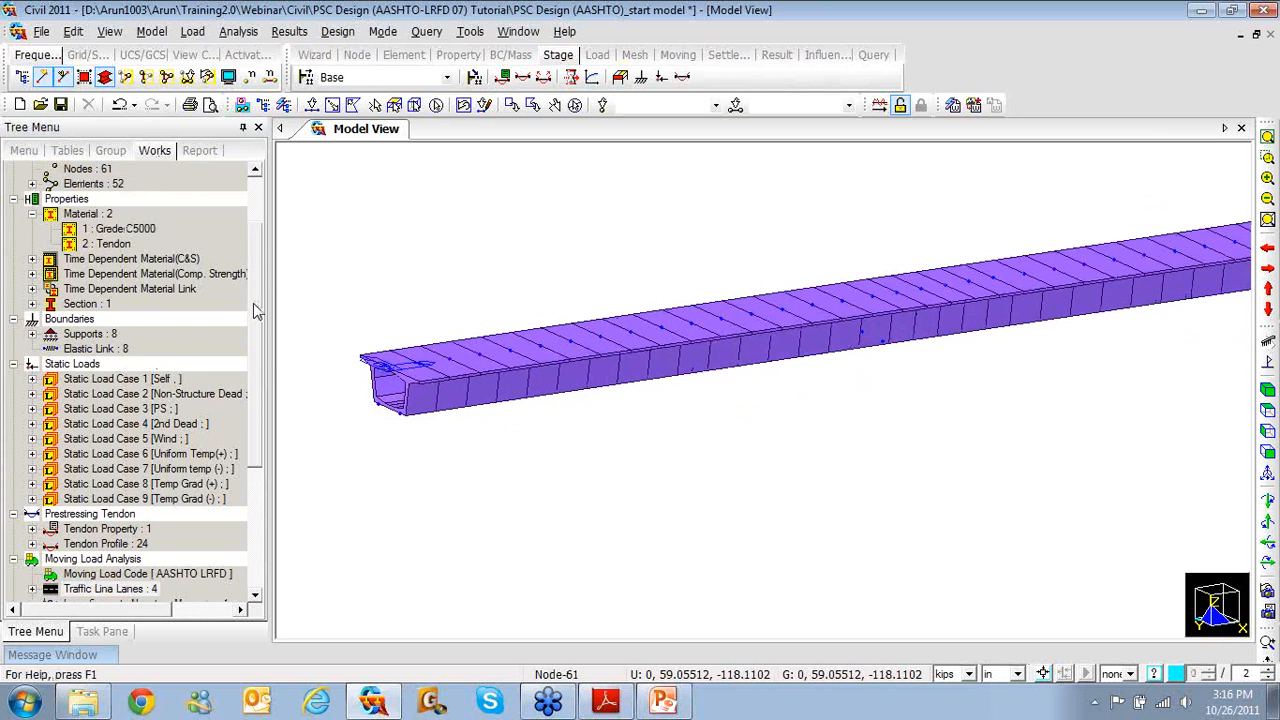
left_click(31, 259)
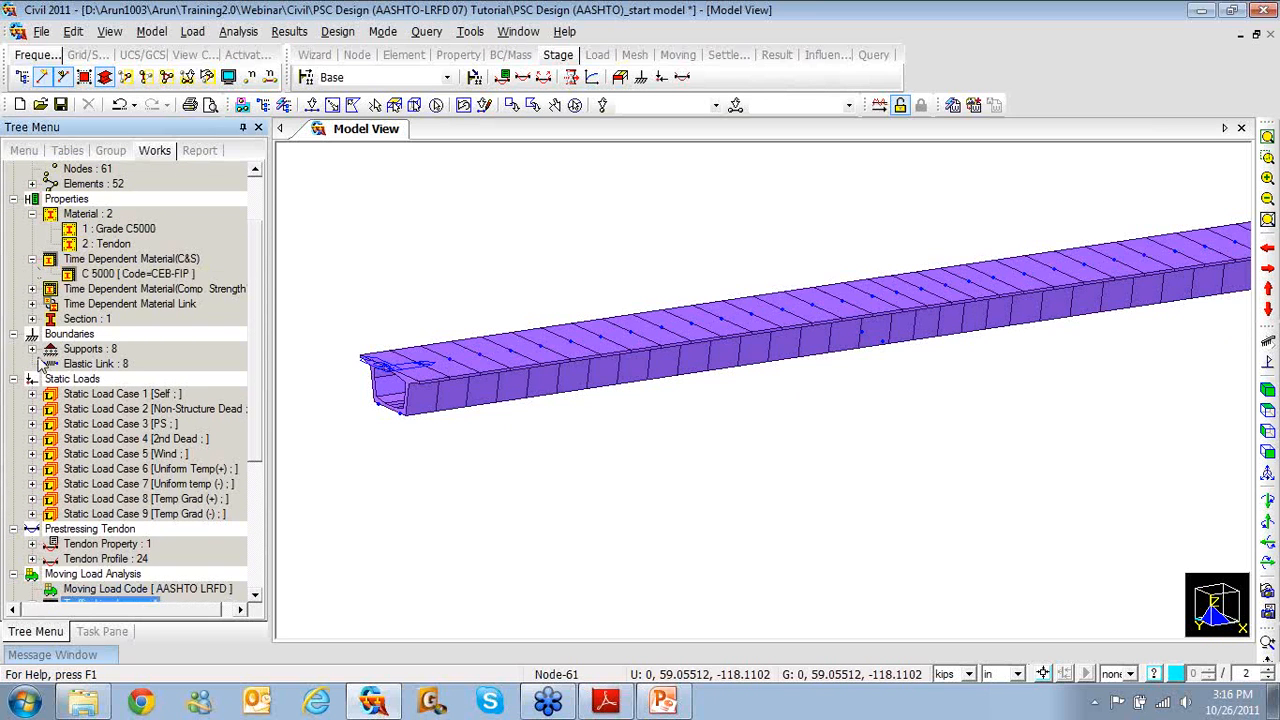
left_click(119, 276)
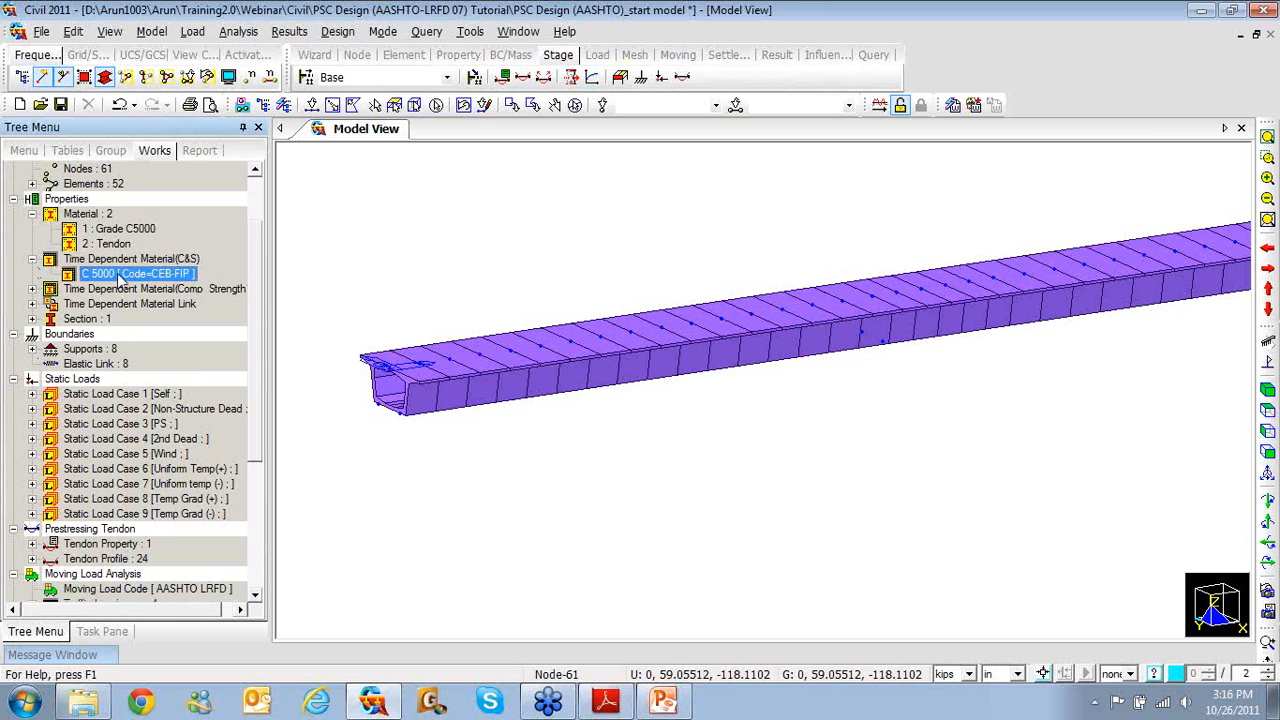
double_click(118, 278)
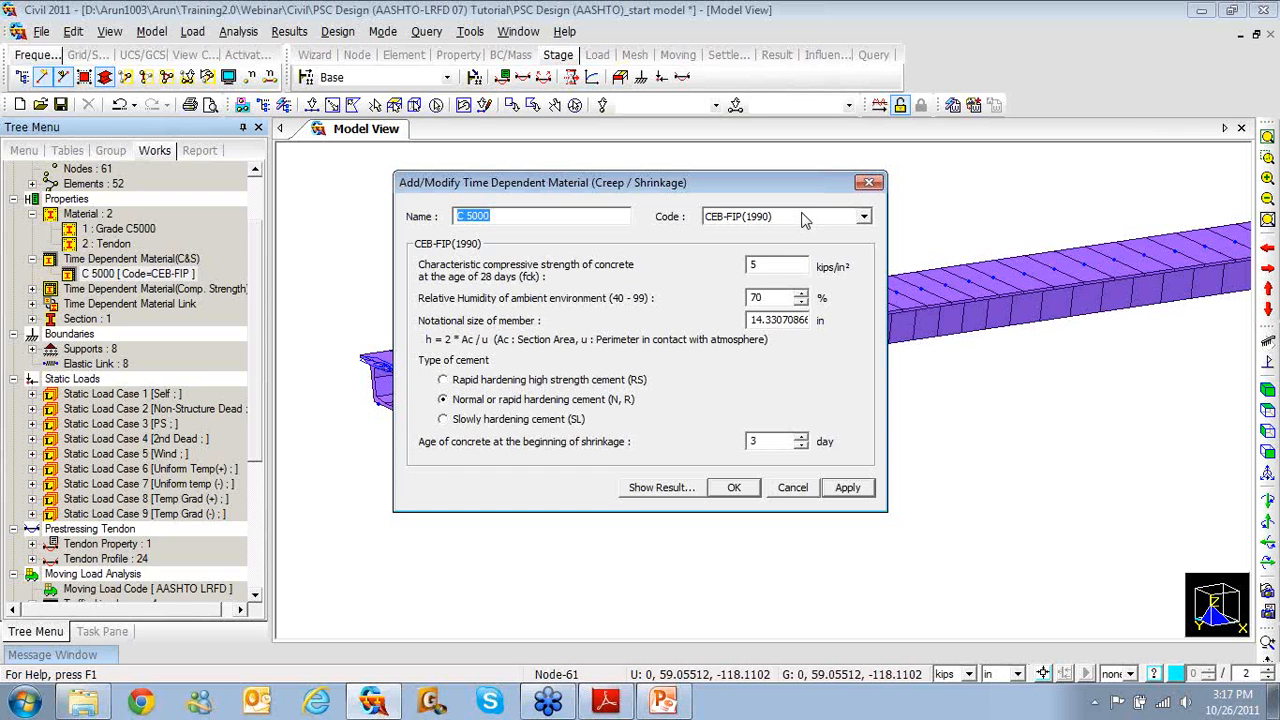
left_click(868, 182)
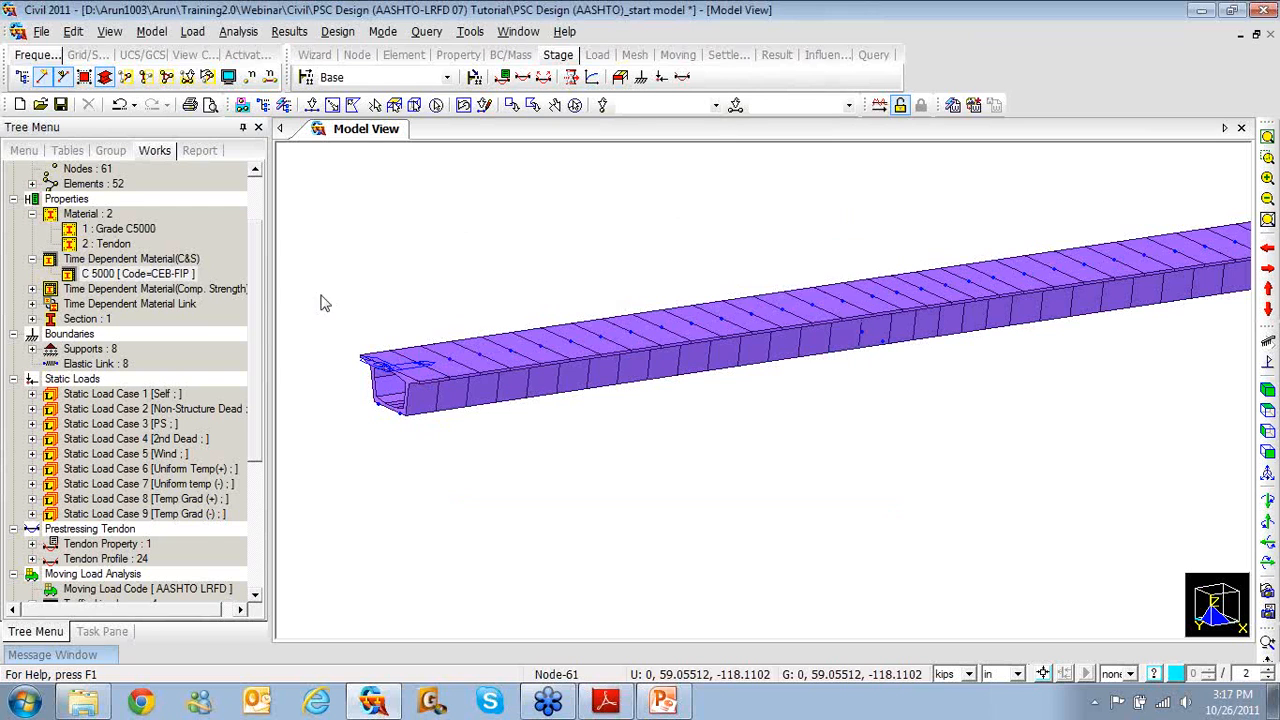
- Review the compressive strength development of the C 5000 time dependent material, including its mean 28-day strength, without changing it
left_click(32, 289)
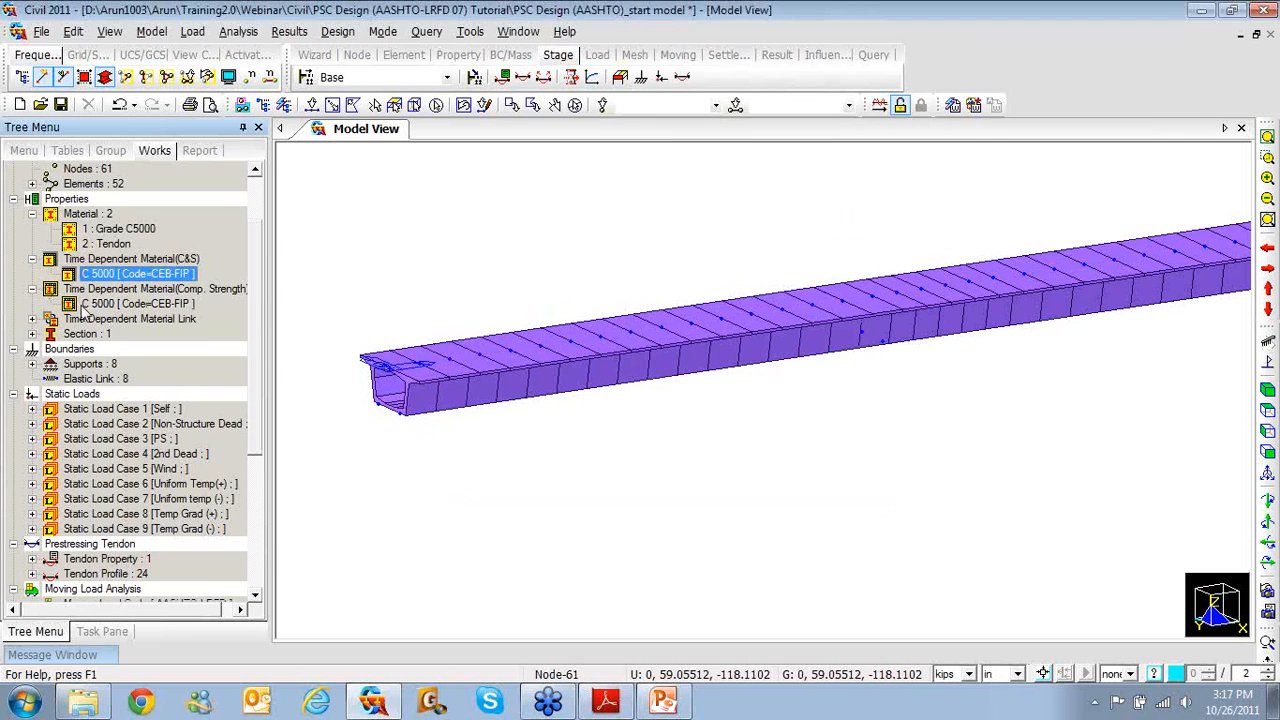
double_click(82, 304)
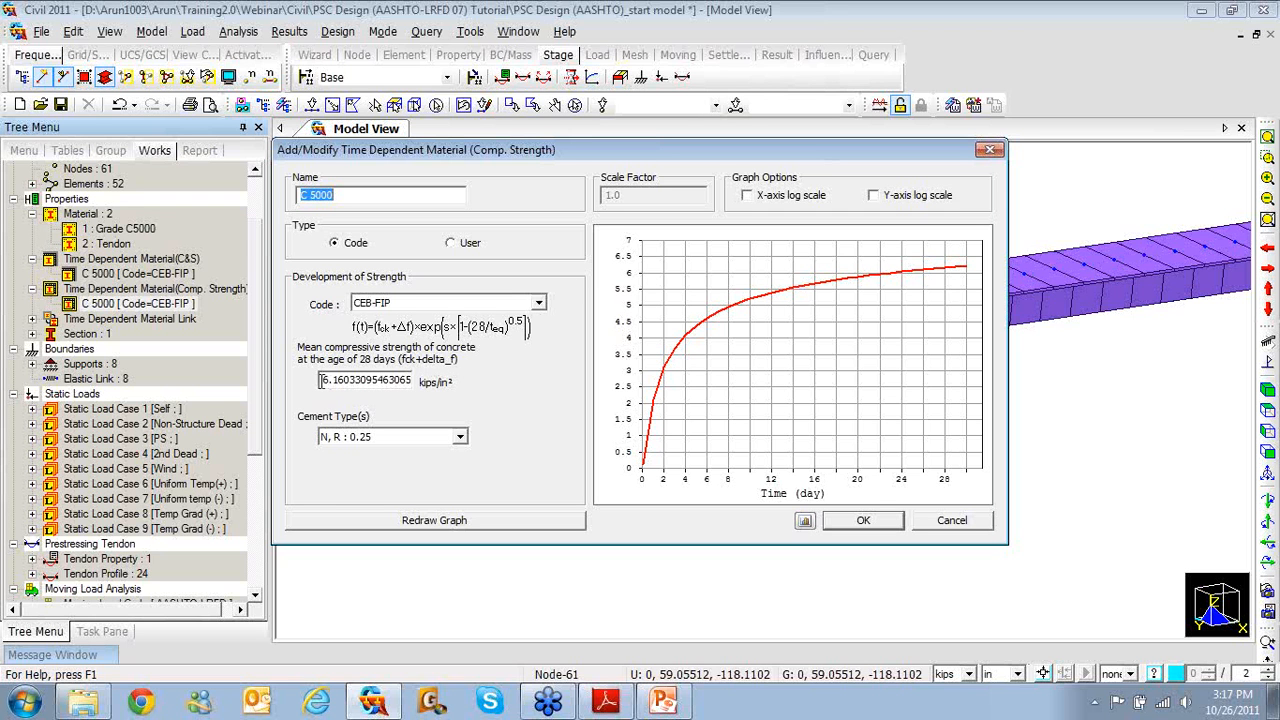
left_click(324, 380)
left_click_drag(324, 380, 345, 384)
left_click(995, 155)
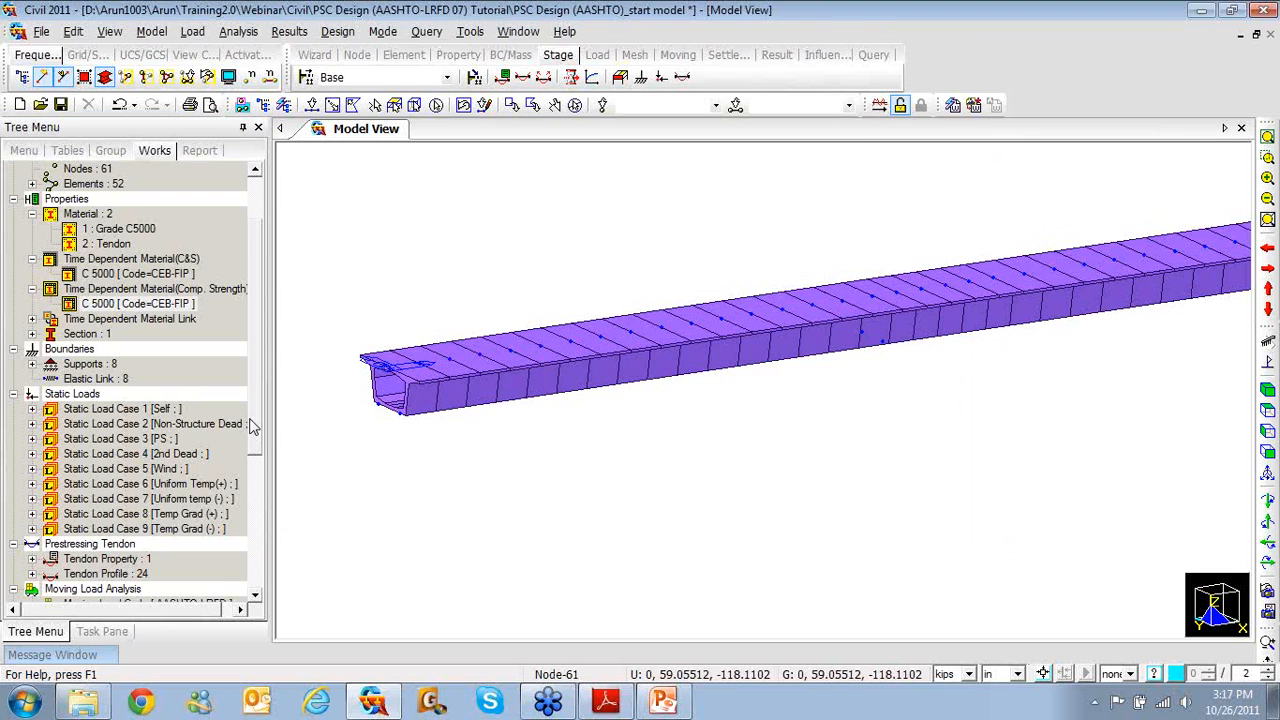
- Open the Section Manager for reinforcements and load the Span section
left_click_drag(257, 420, 281, 361)
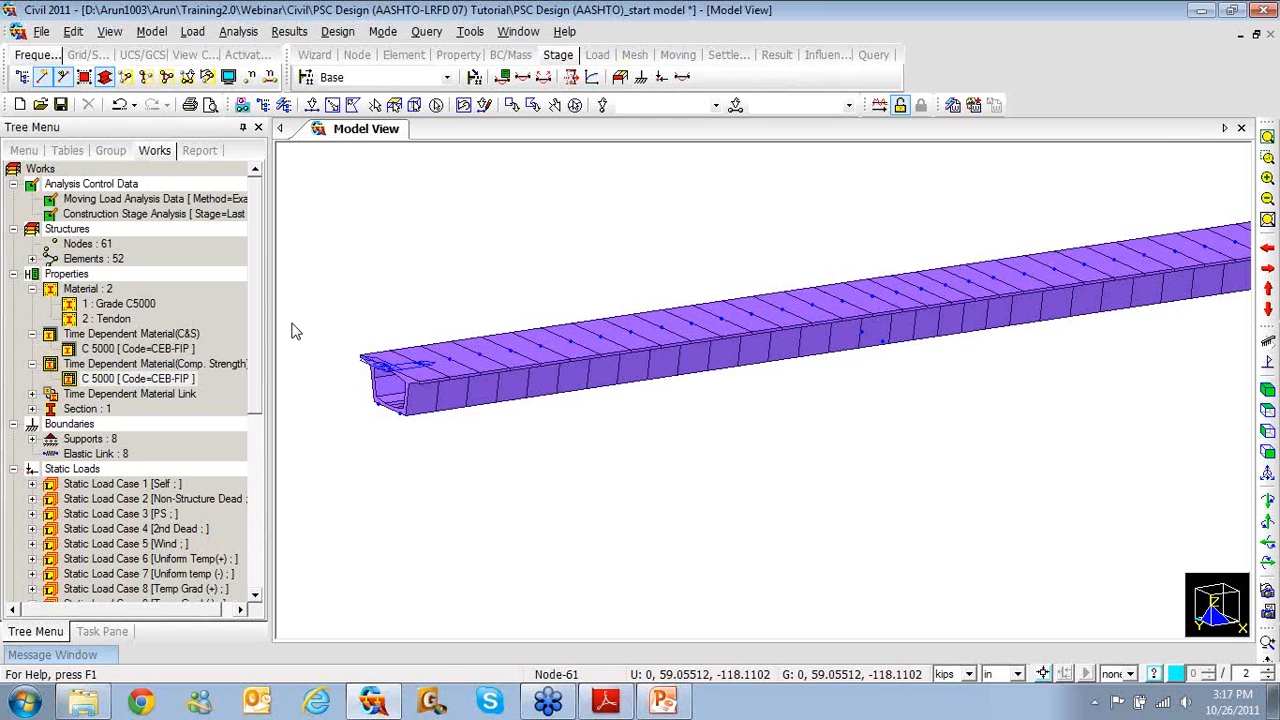
left_click_drag(345, 230, 344, 217)
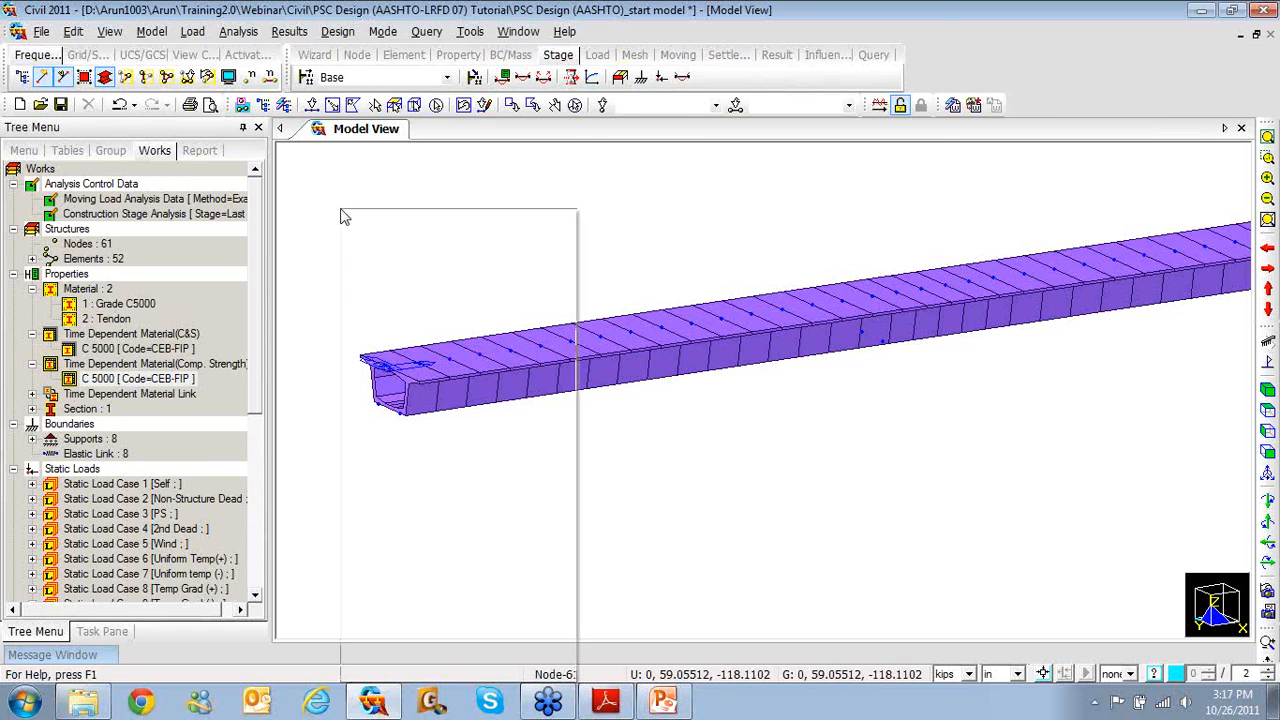
mouse_move(390, 263)
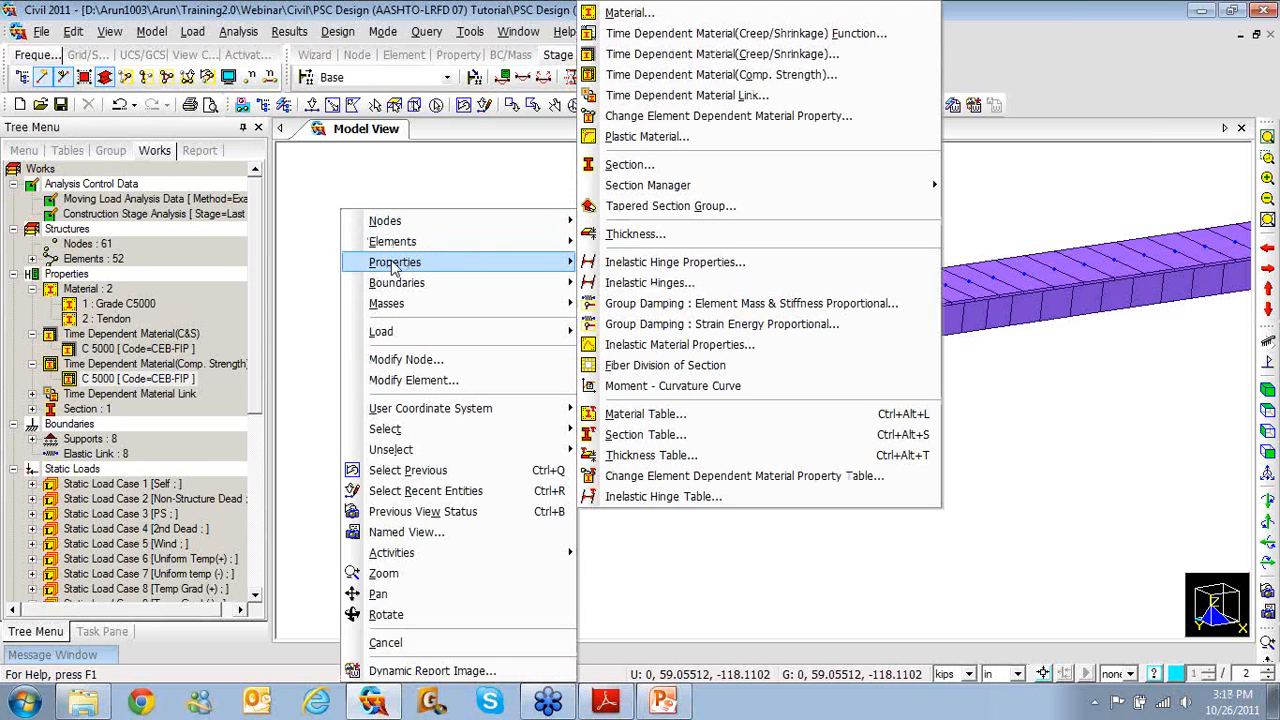
mouse_move(648, 188)
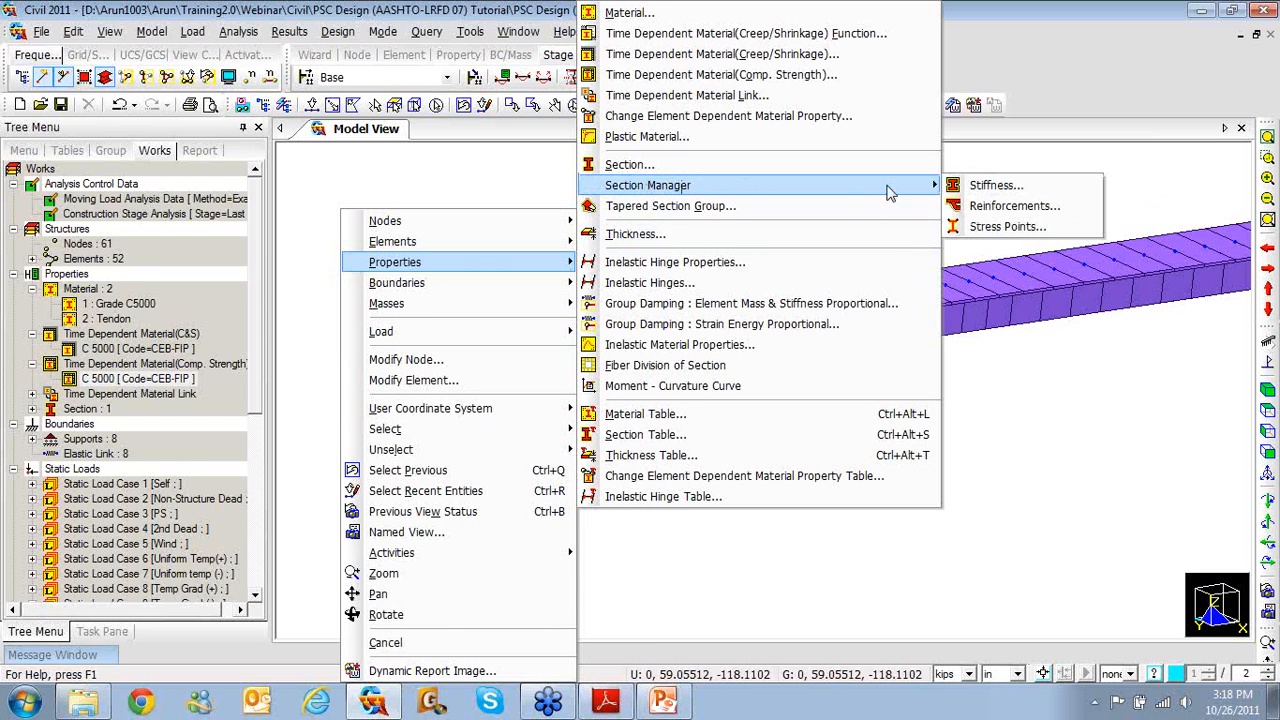
left_click(1000, 210)
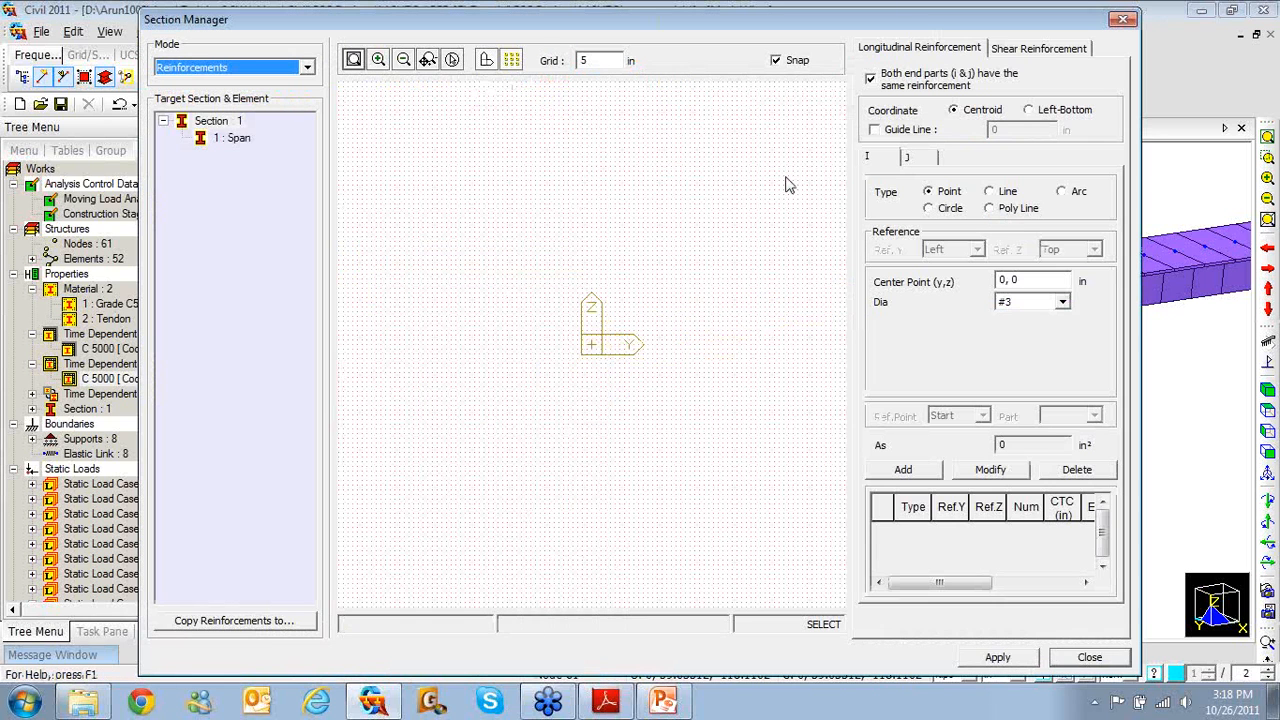
left_click(241, 139)
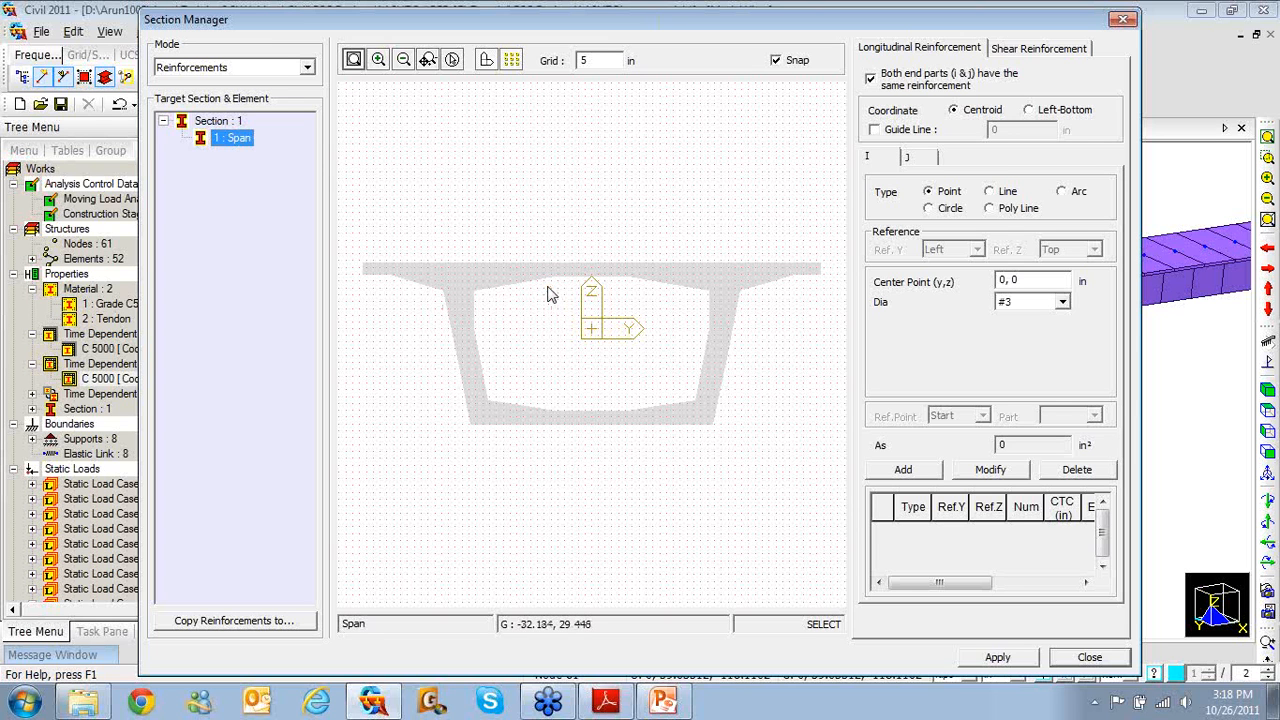
- Turn on the guide line for the Span section's longitudinal reinforcement and set its offset to 2.3662 in
left_click(928, 50)
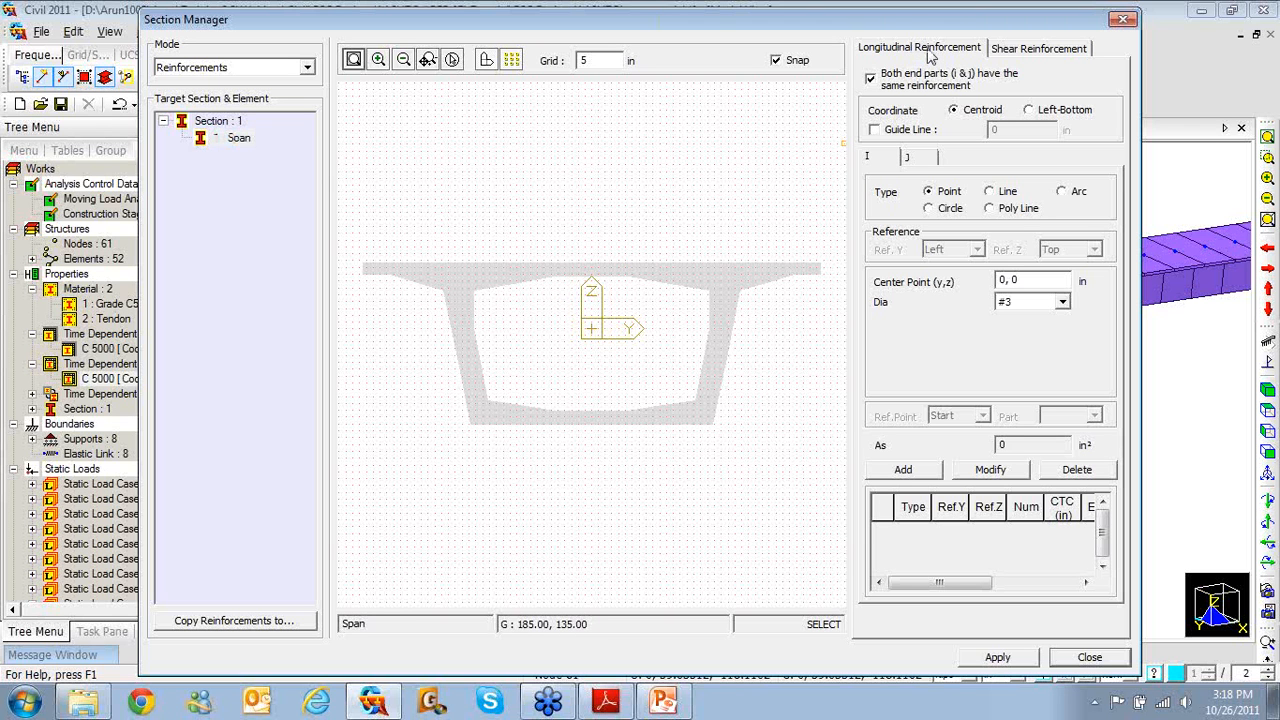
left_click(874, 131)
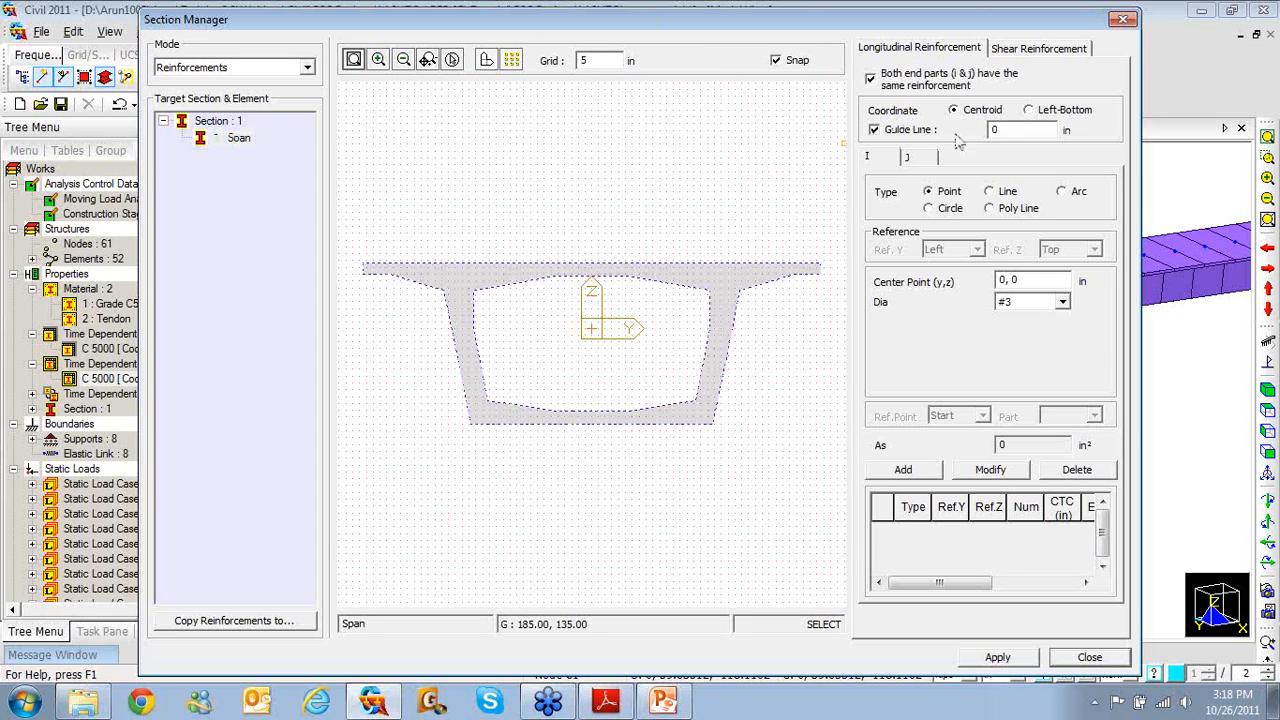
left_click_drag(1006, 129, 984, 130)
type("2.366")
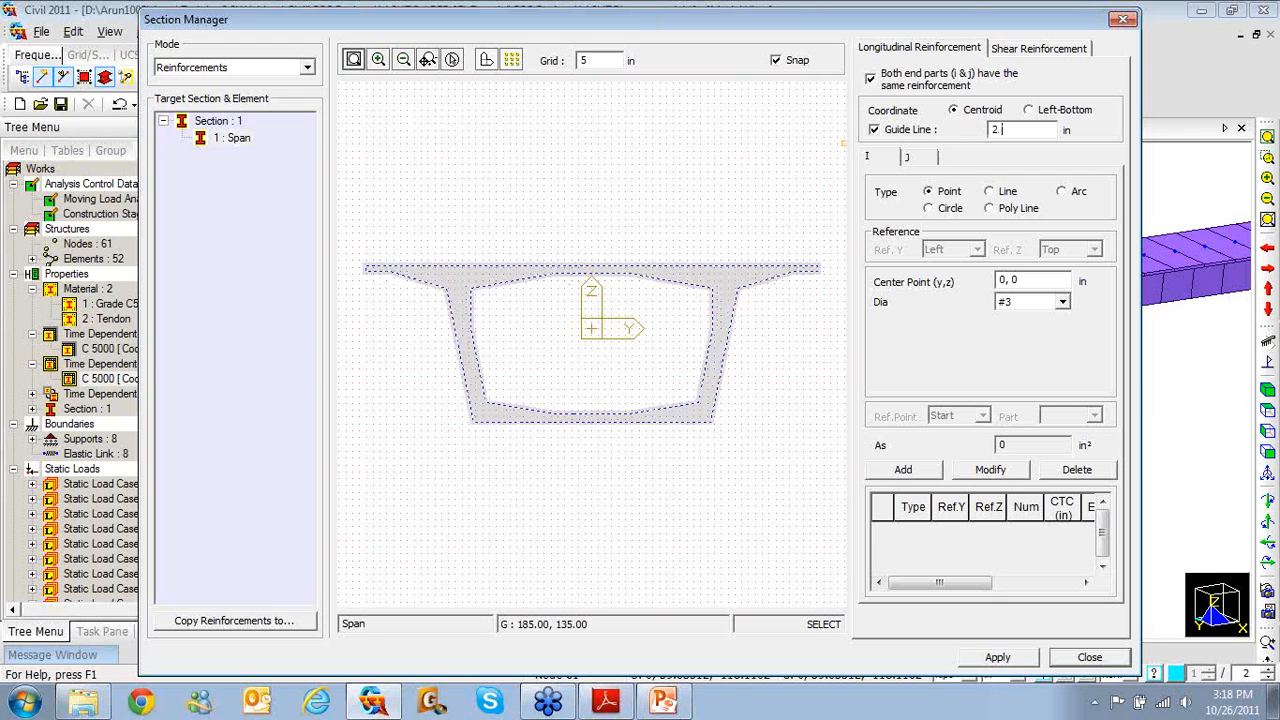
type("2")
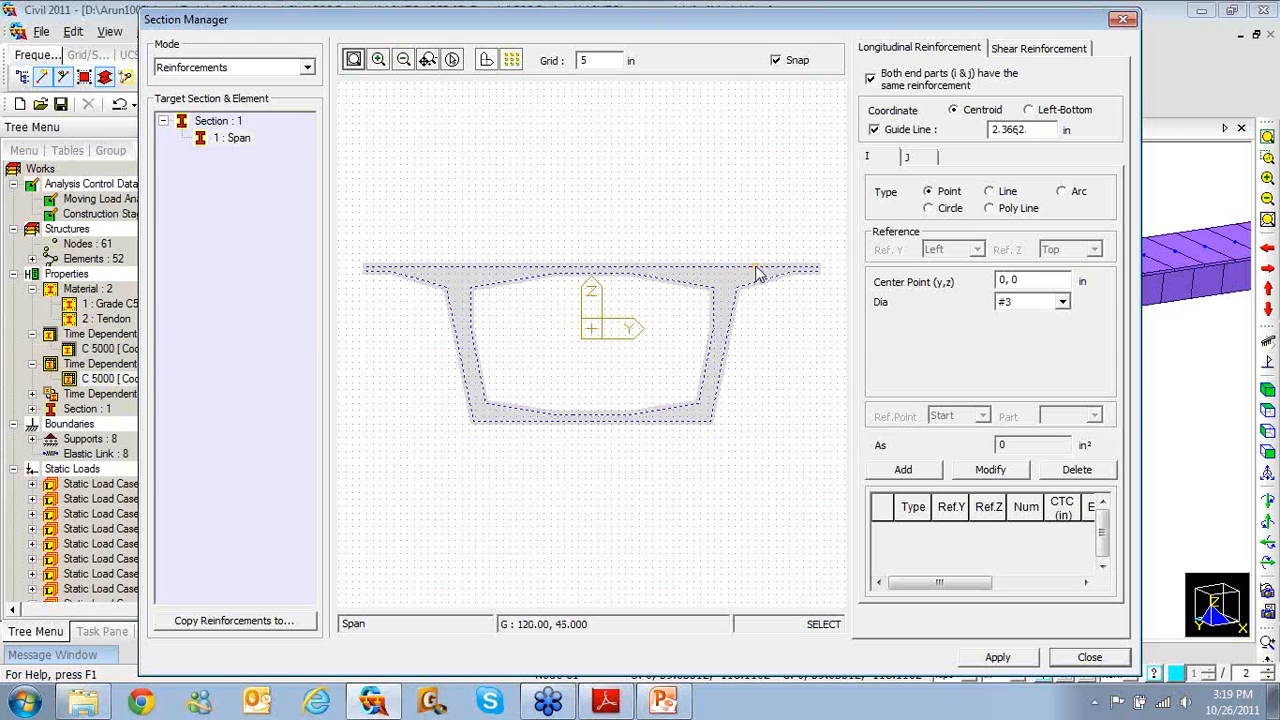
- Add a line of 35 #4 bars along the top slab's upper guide line, from (-164.96, 45.248) to (164.96, 45.248)
left_click(989, 192)
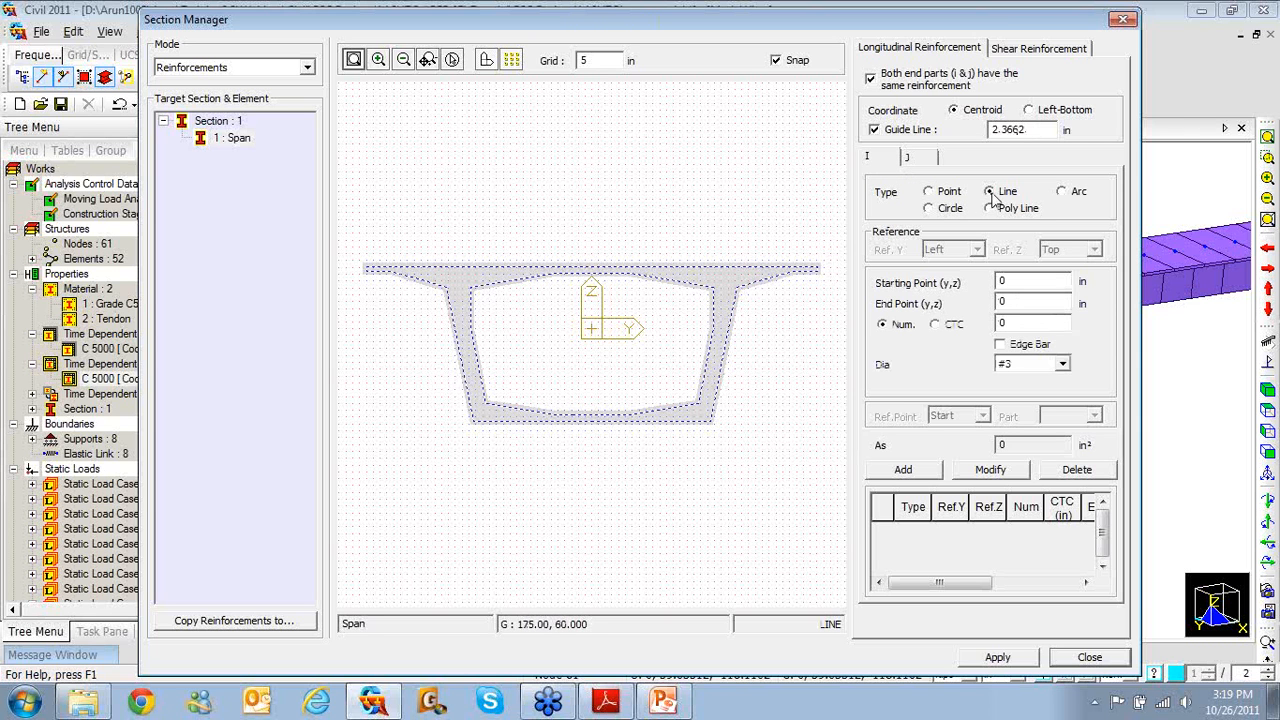
left_click(1023, 282)
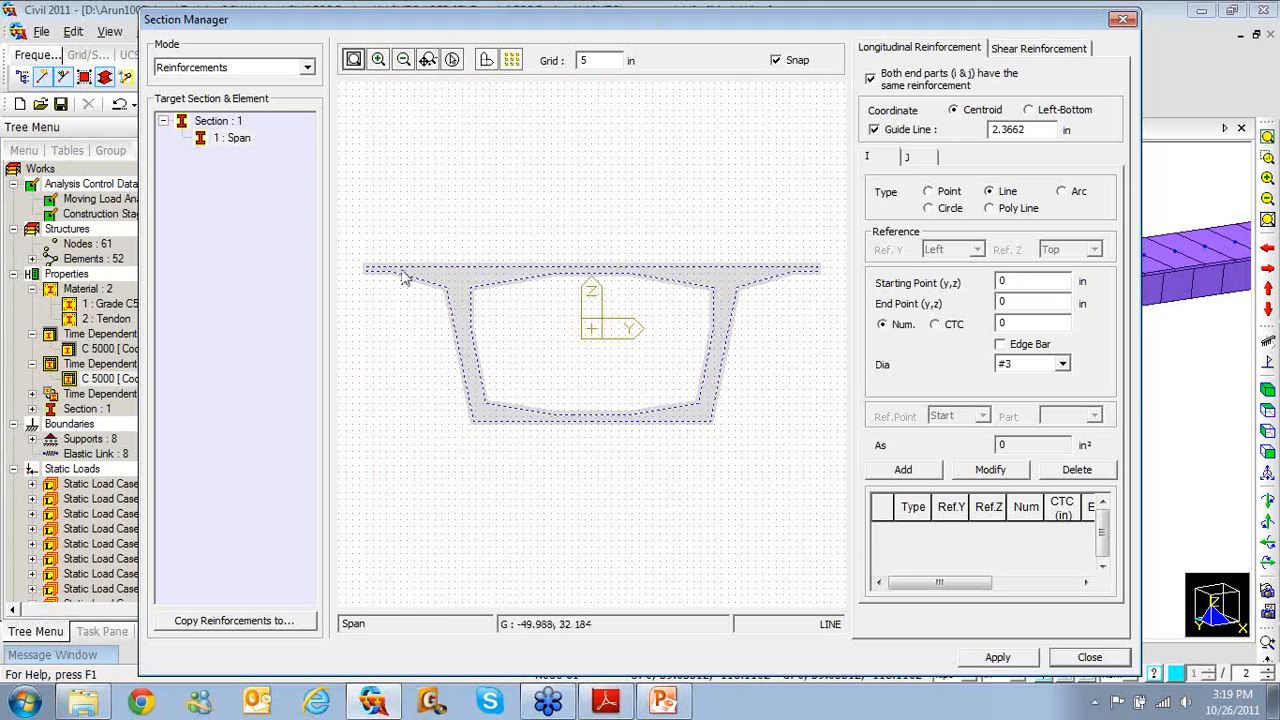
left_click(368, 270)
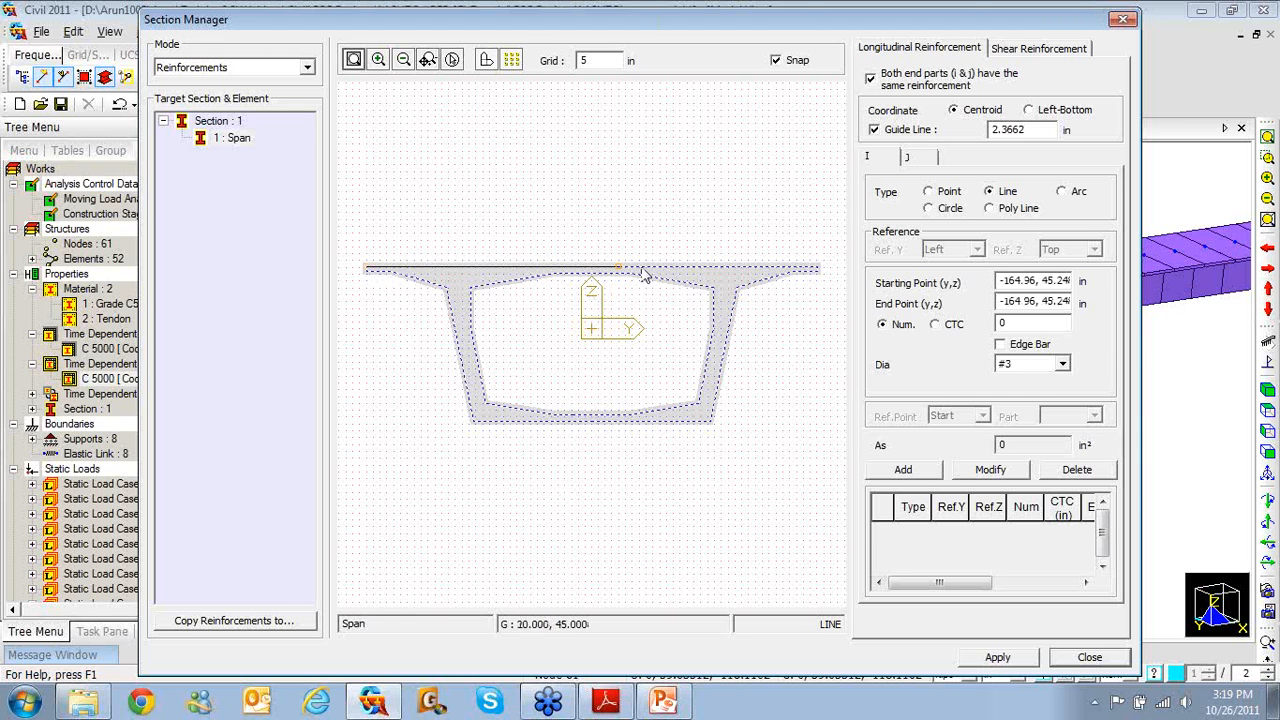
left_click(819, 269)
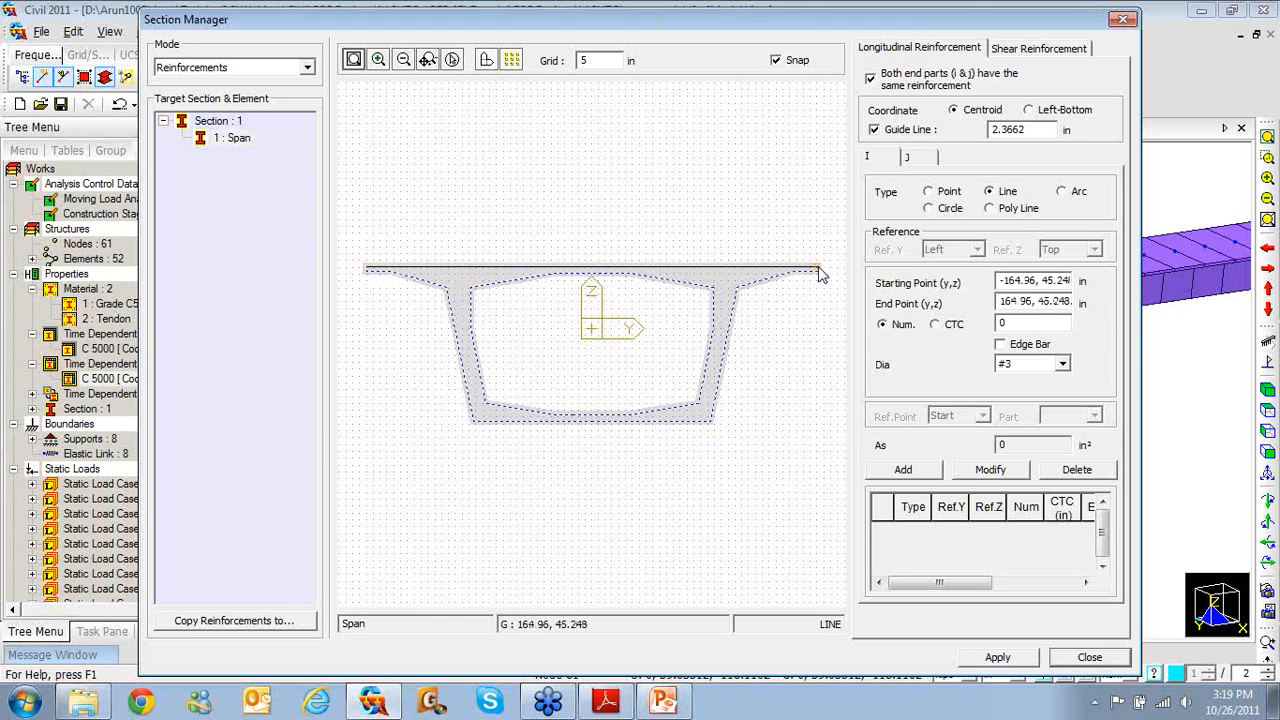
double_click(1022, 323)
left_click(1062, 364)
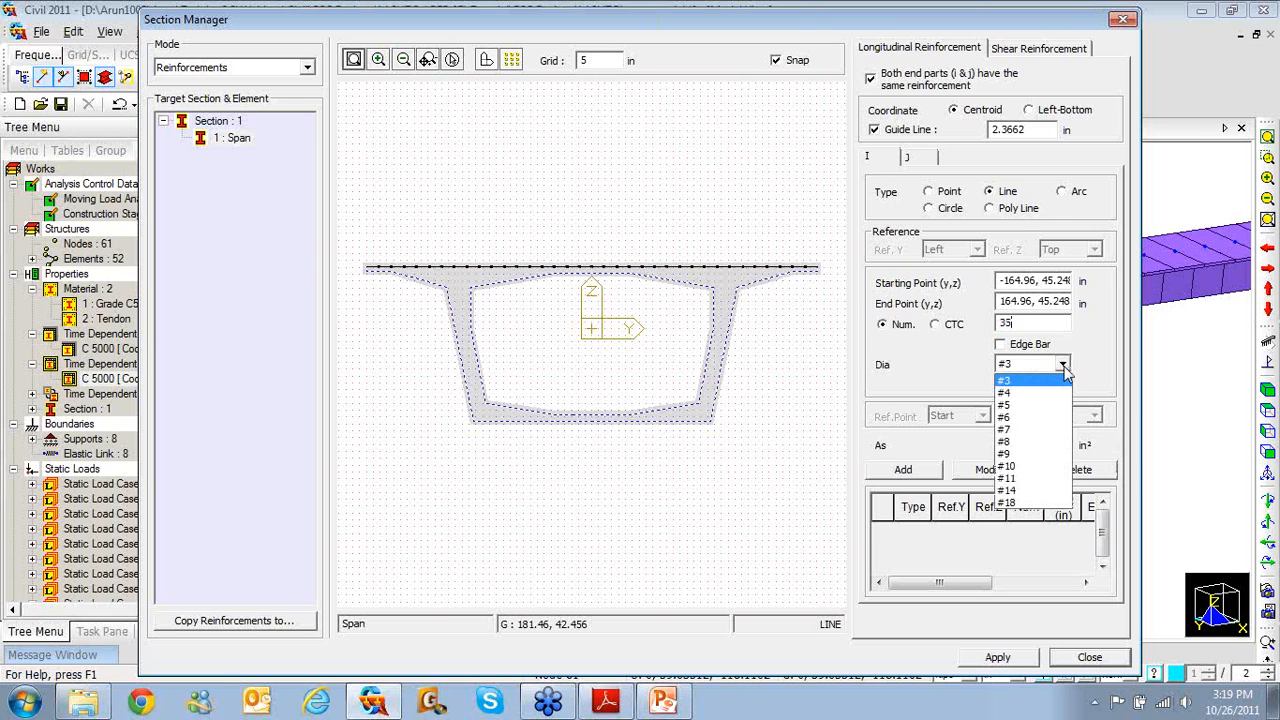
left_click(1056, 388)
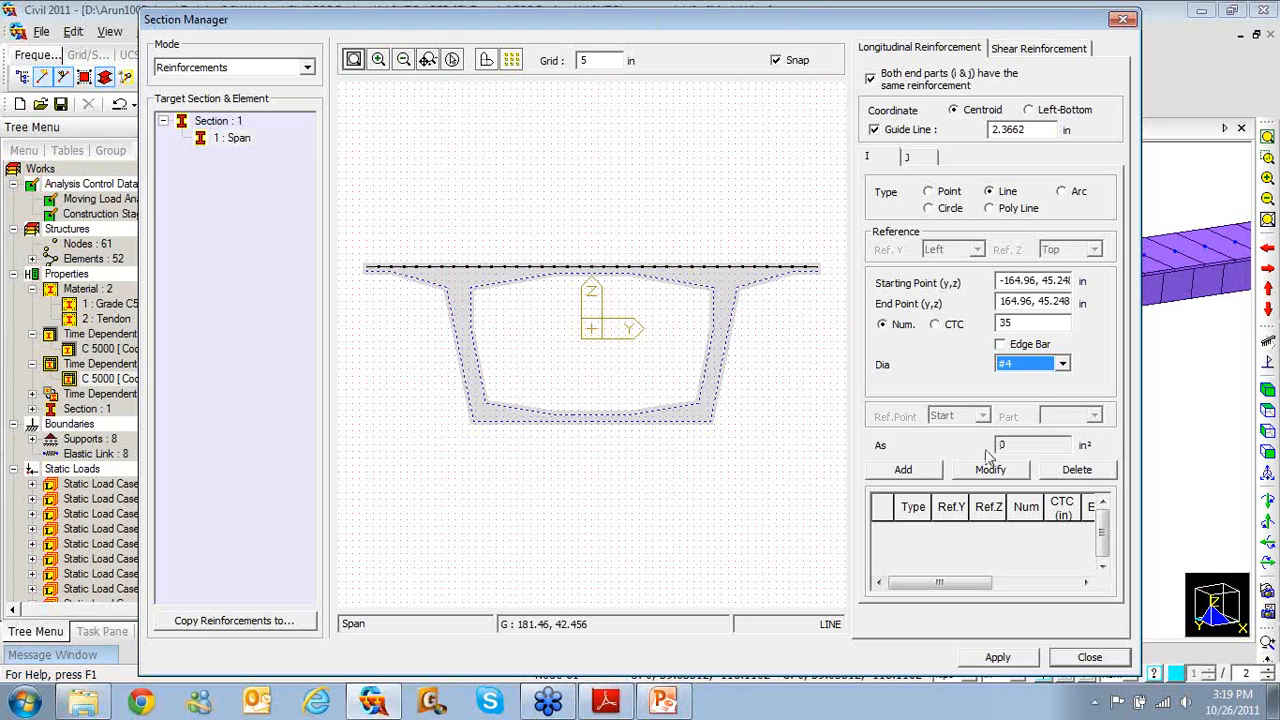
left_click(934, 473)
left_click(934, 473)
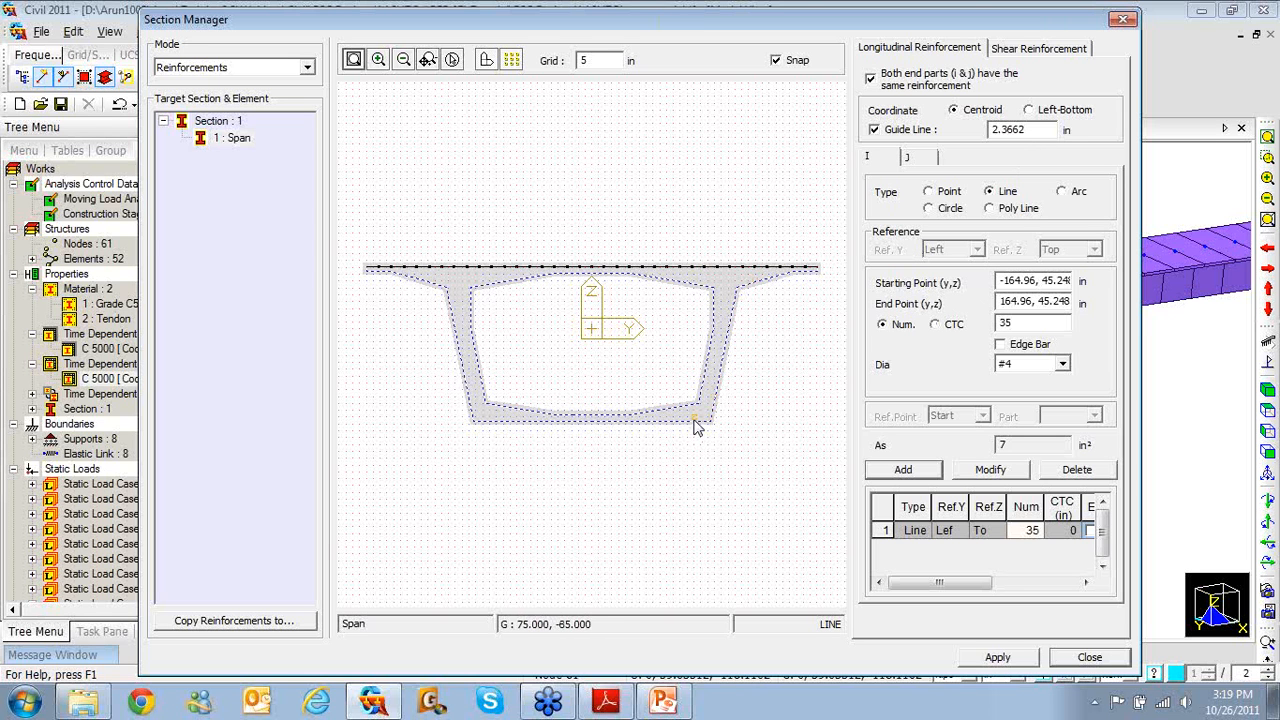
- Set the guide line to 1.9685 in and add a line of 19 #4 bars along the bottom slab from (-86.969, -68.527) to (86.969, -68.527)
left_click_drag(1039, 133, 990, 130)
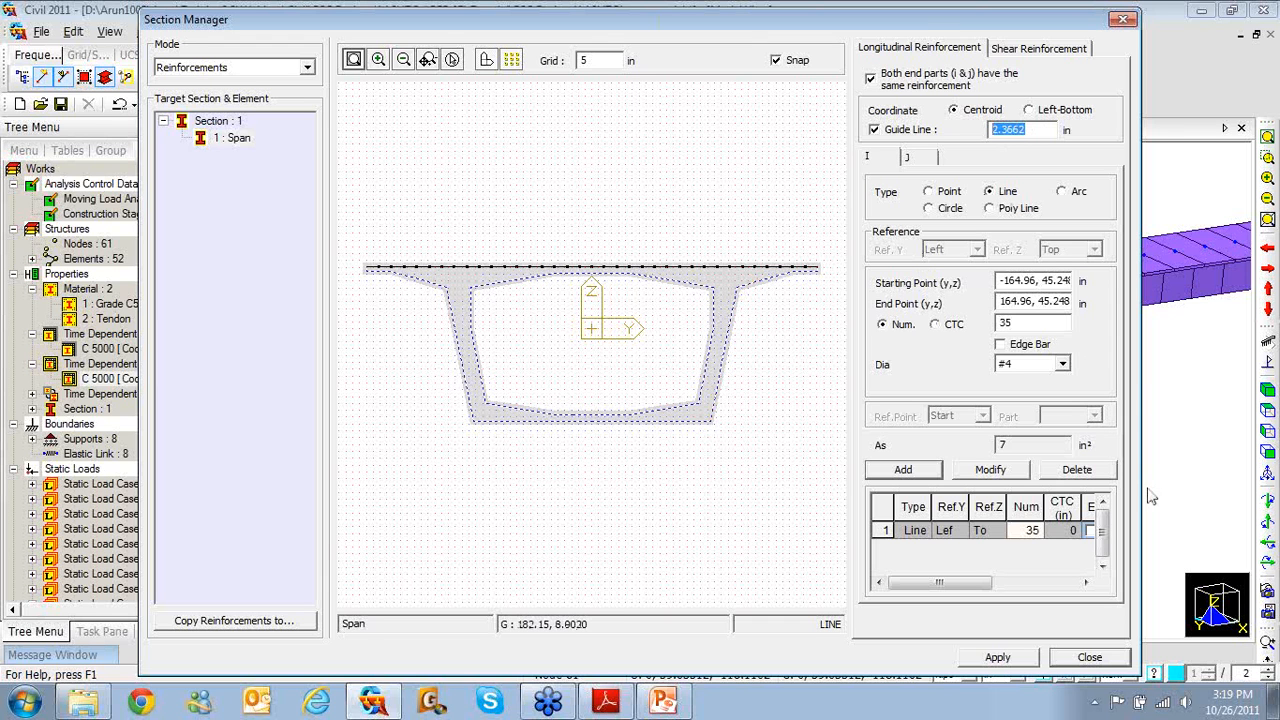
type("1.")
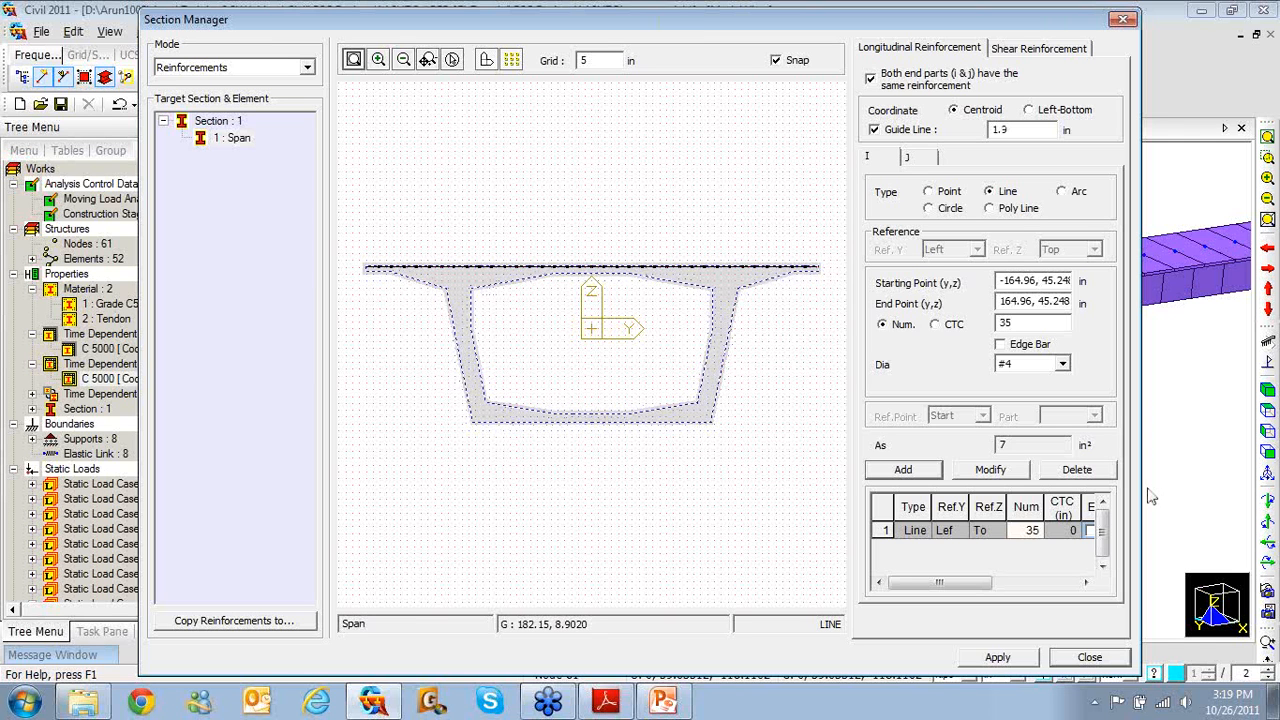
type("3685")
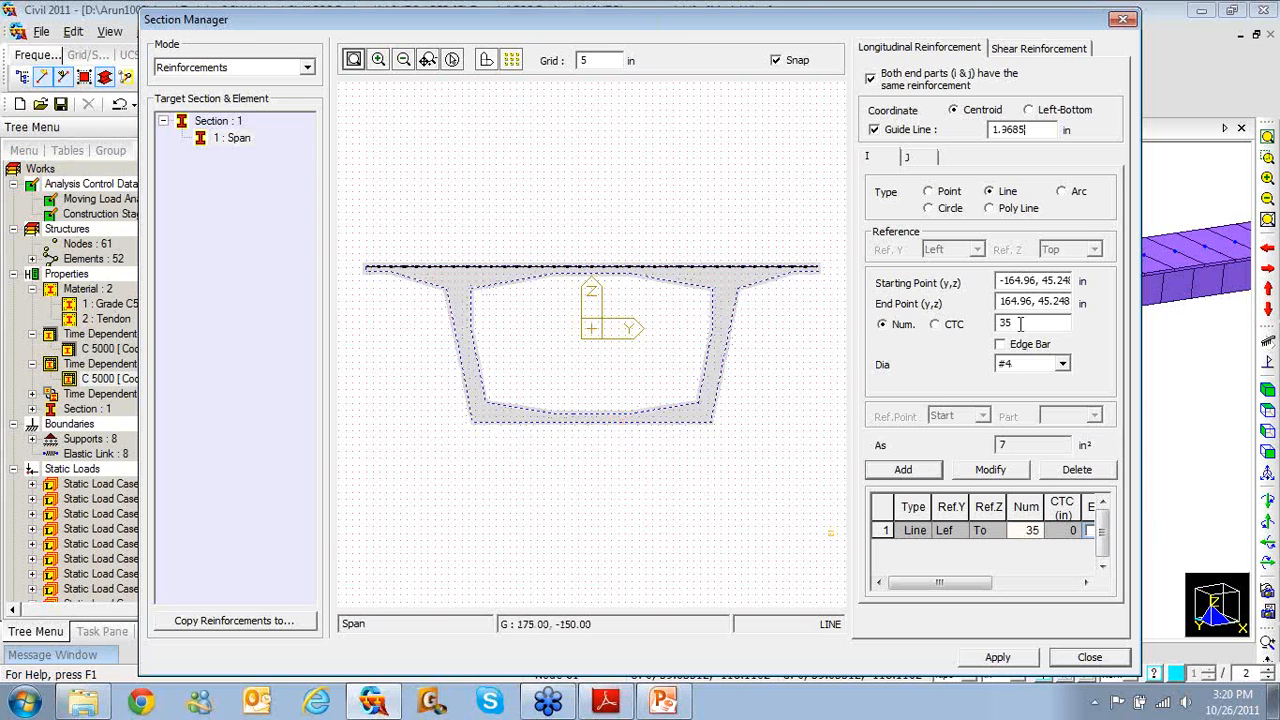
left_click_drag(1020, 323, 995, 323)
type("19")
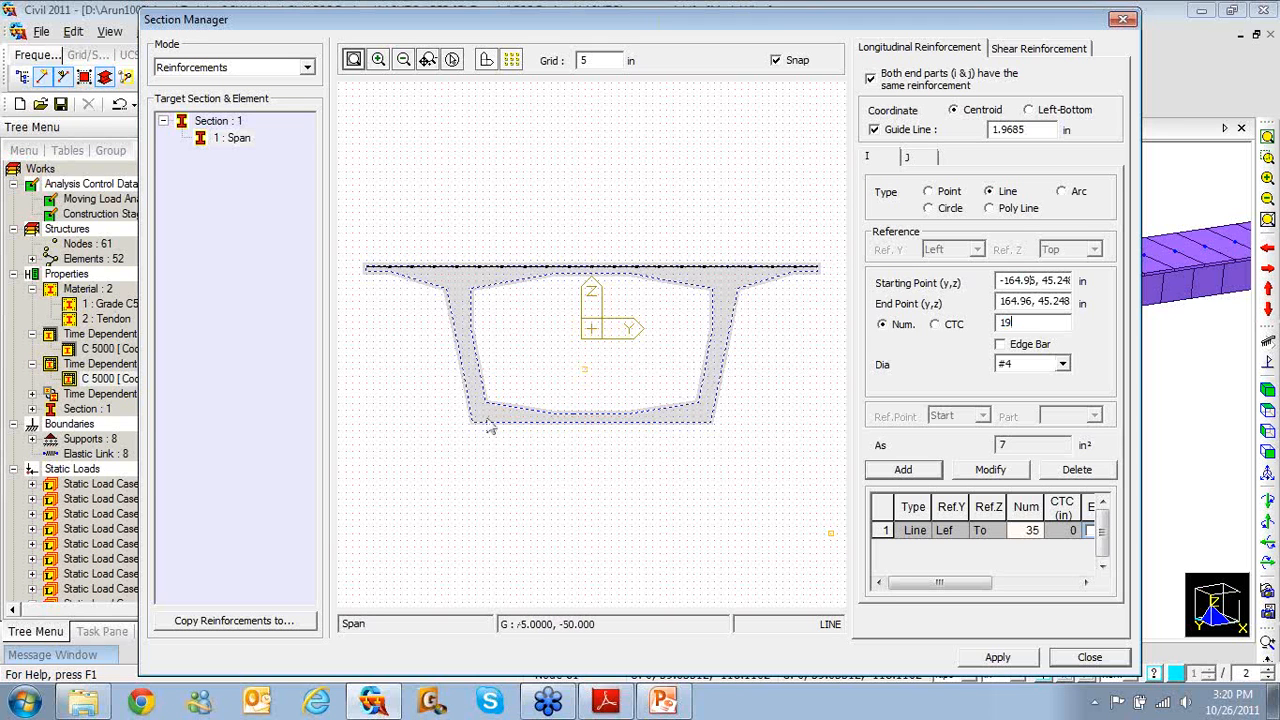
left_click_drag(476, 424, 714, 430)
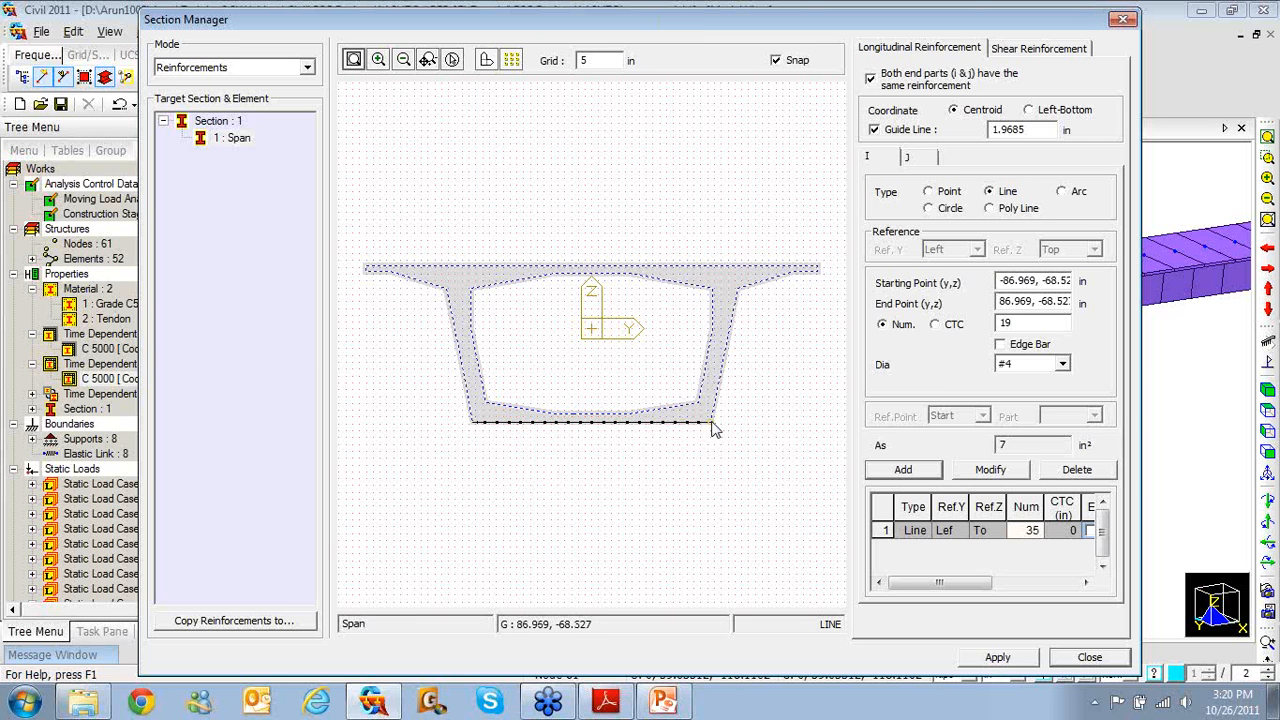
left_click(901, 472)
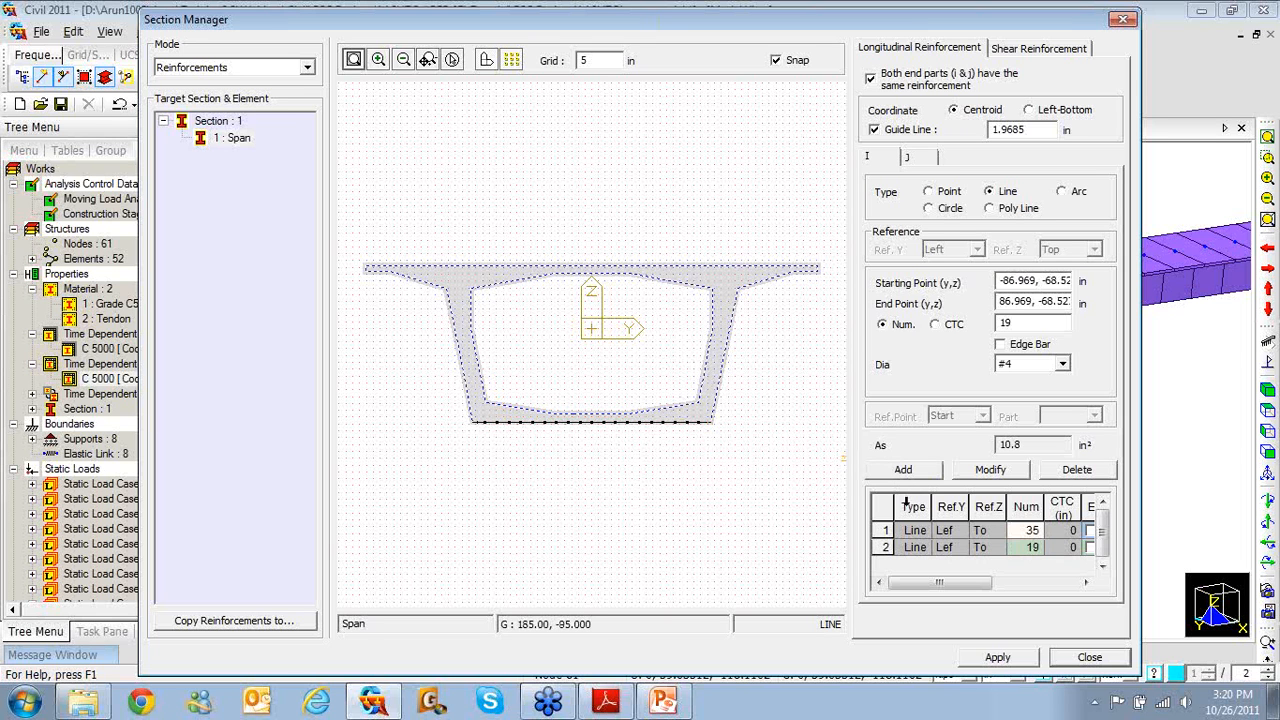
- Check the two longitudinal bar line entries, and apply the reinforcement to the Span section
left_click(913, 531)
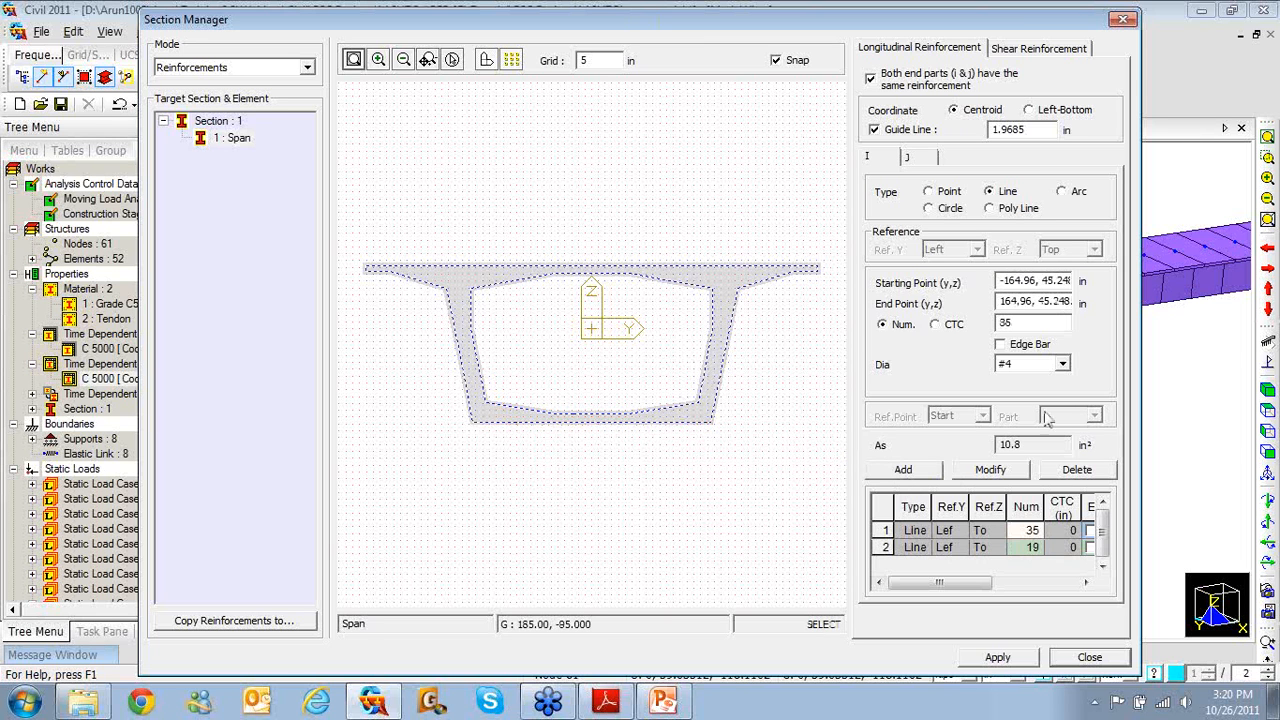
left_click(927, 550)
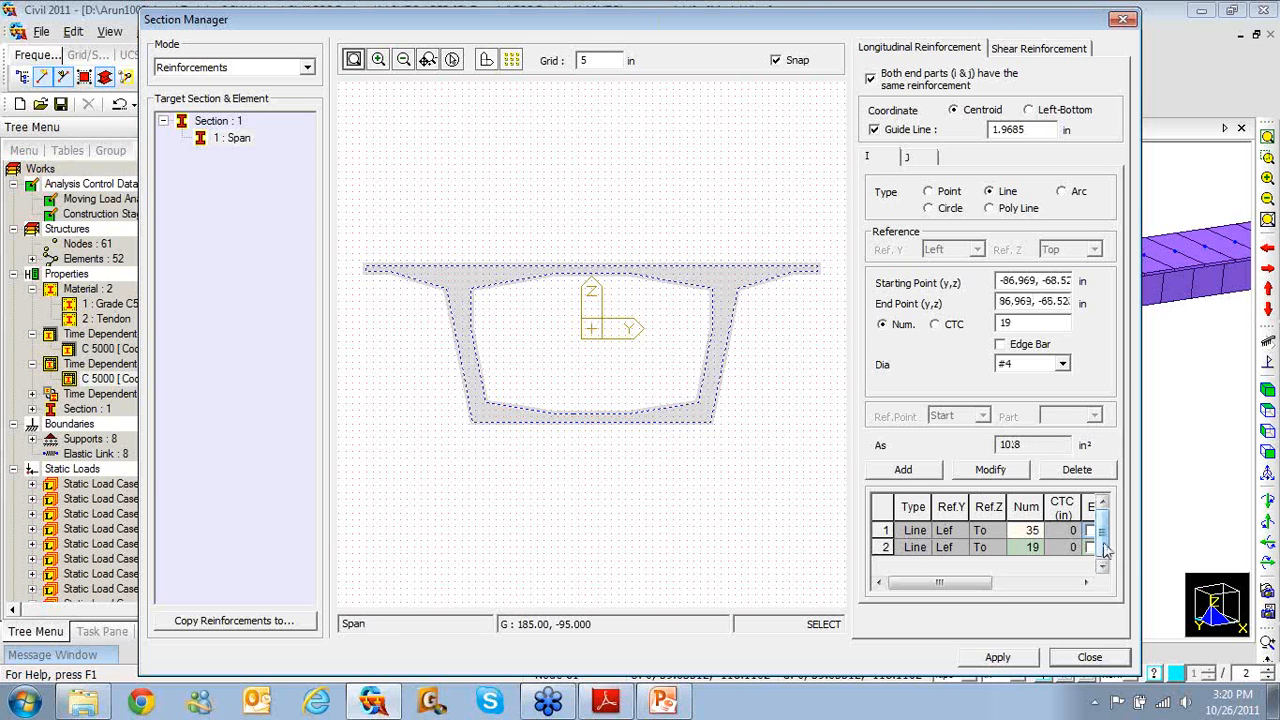
left_click(1034, 551)
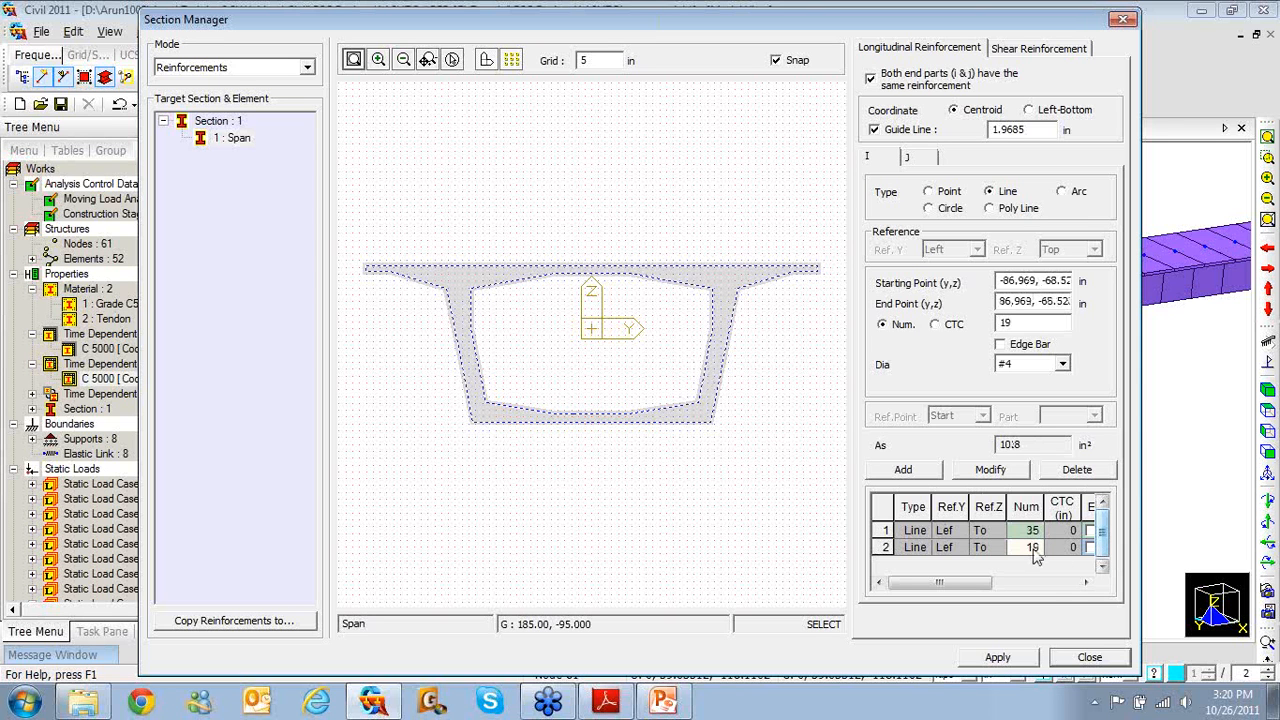
left_click(1000, 657)
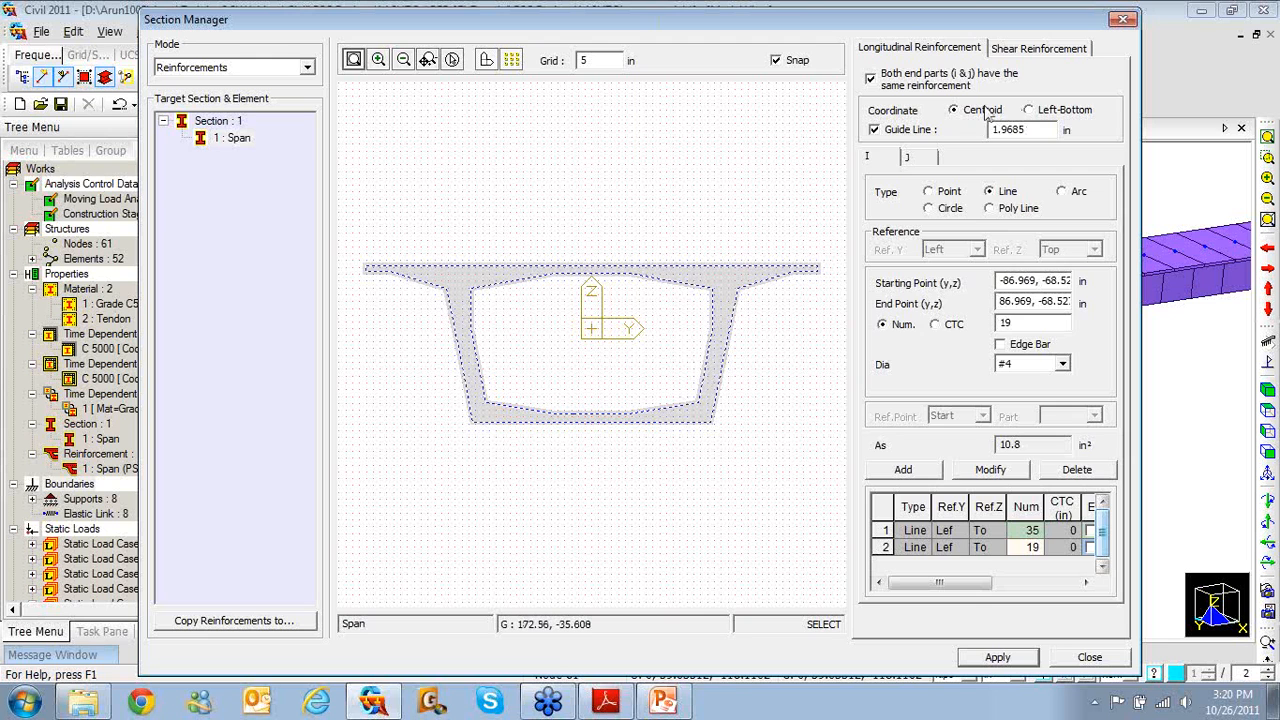
- Enable diagonal reinforcement for the Span section's shear reinforcement, with pitch 5.91 in, angle 90 deg and Aw 2.4 in²
left_click(1037, 49)
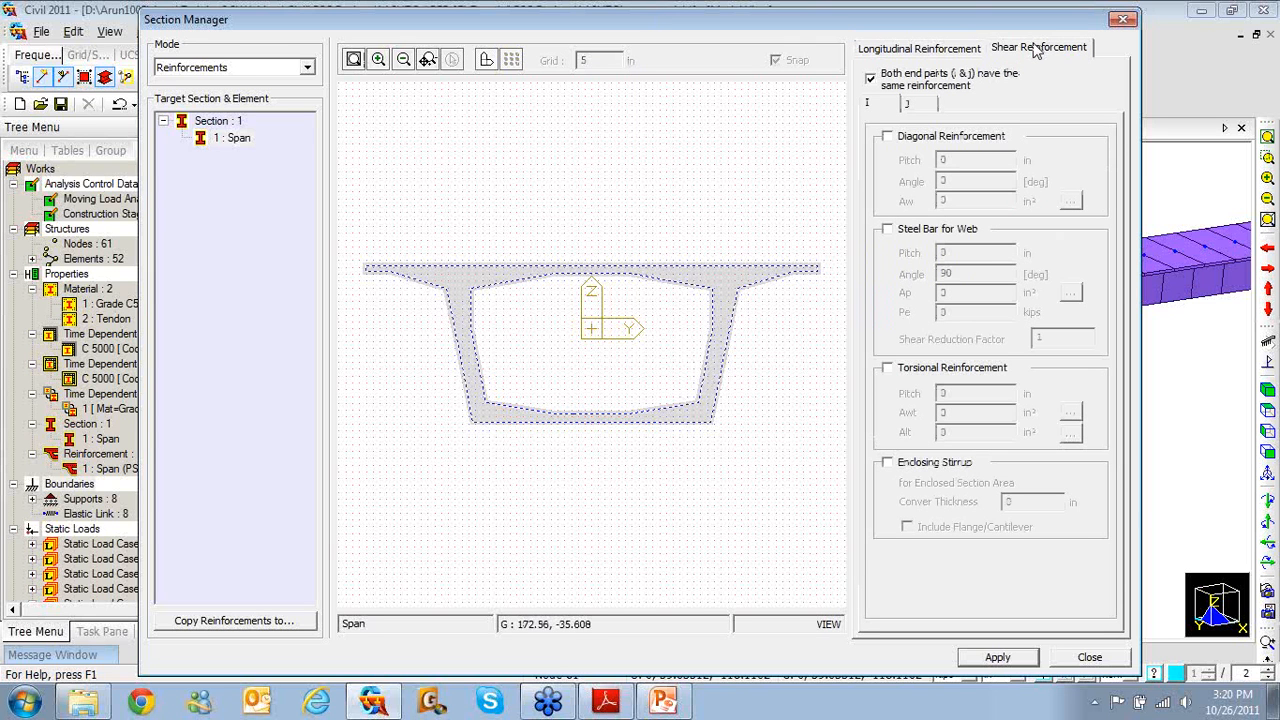
left_click(886, 140)
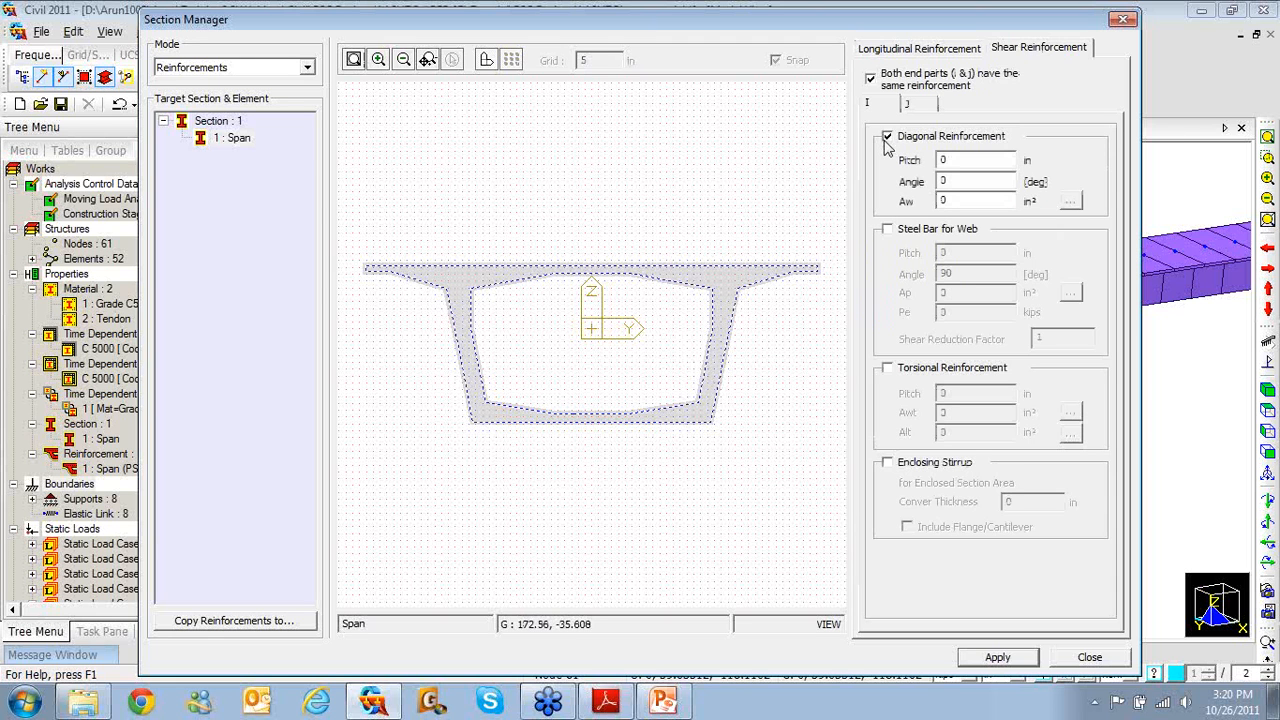
left_click_drag(971, 160, 907, 162)
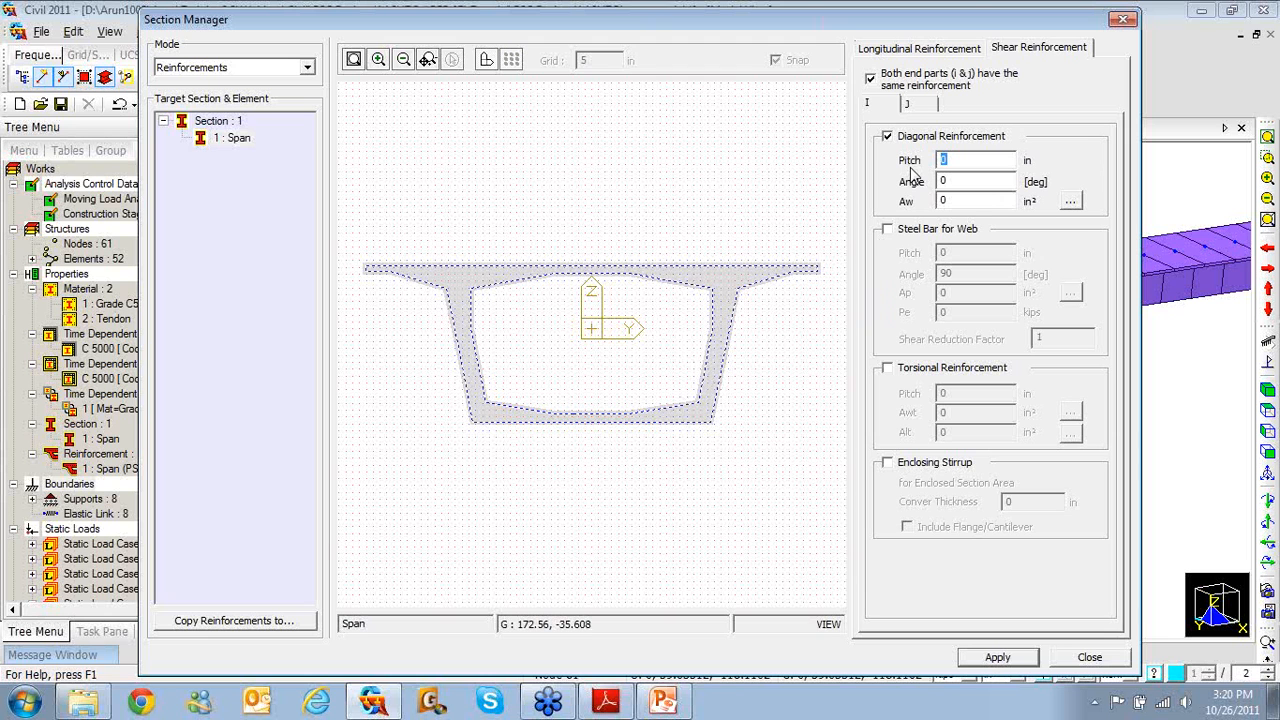
type("5.91")
key("Tab")
type("90")
key("Tab")
type("2.4")
- Enable torsional reinforcement for the Span section, with pitch 5.91 in, Awt 0.6 in² and Alt 12.17589 in²
left_click(887, 370)
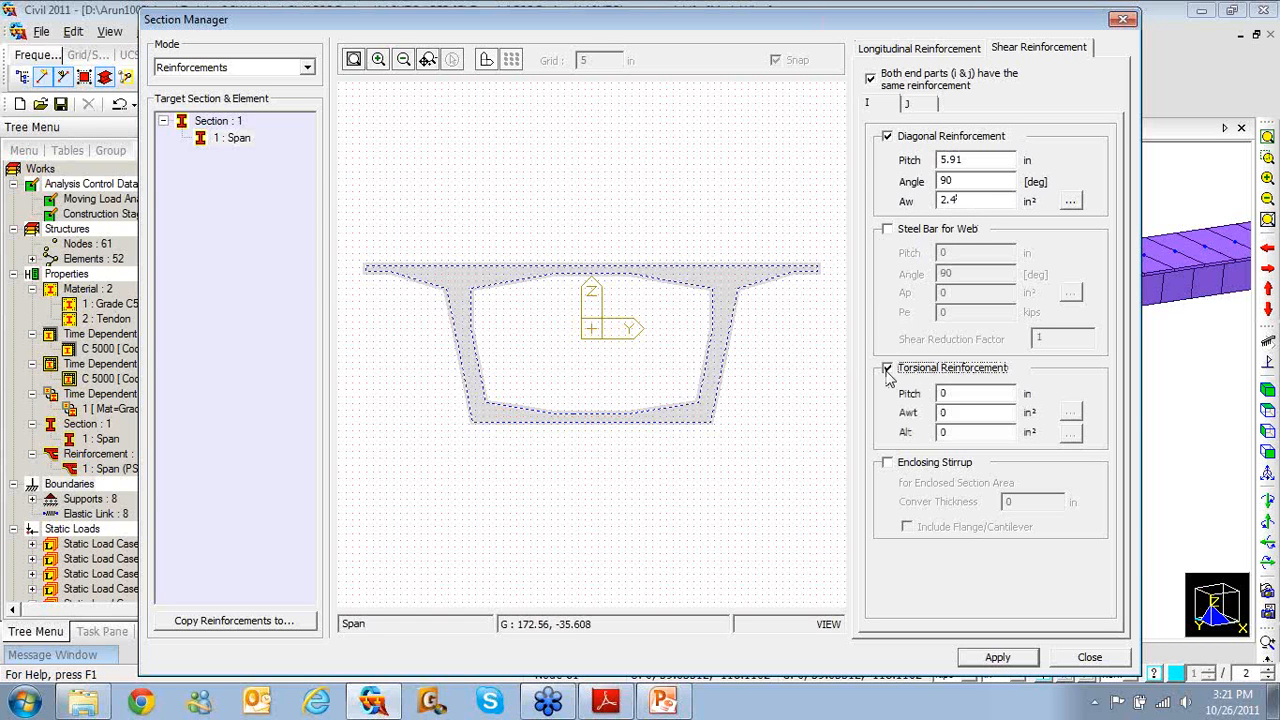
double_click(984, 393)
type("5.91")
key("Tab")
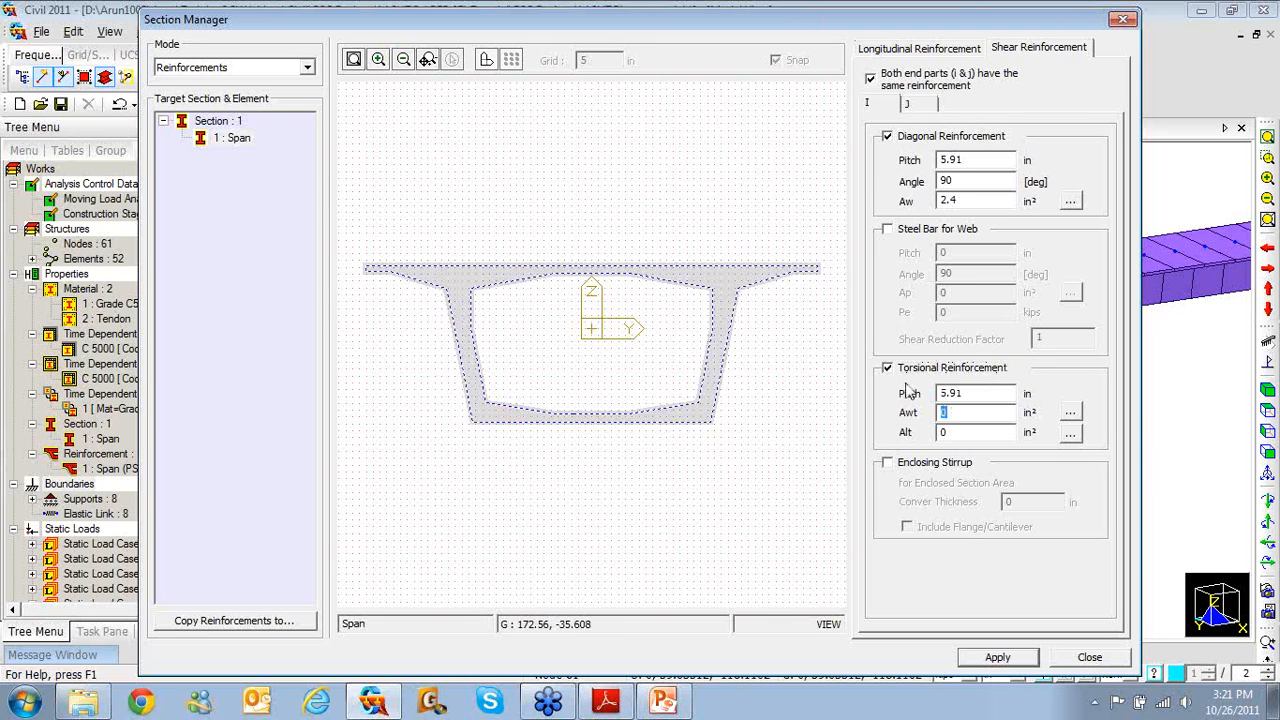
type("0.6")
key("Tab")
key("Tab")
type("12.17589")
- View the bar diameter and number calculator for the torsional Awt, close it unused, and re-enter Awt as 0.6 in²
left_click(1071, 413)
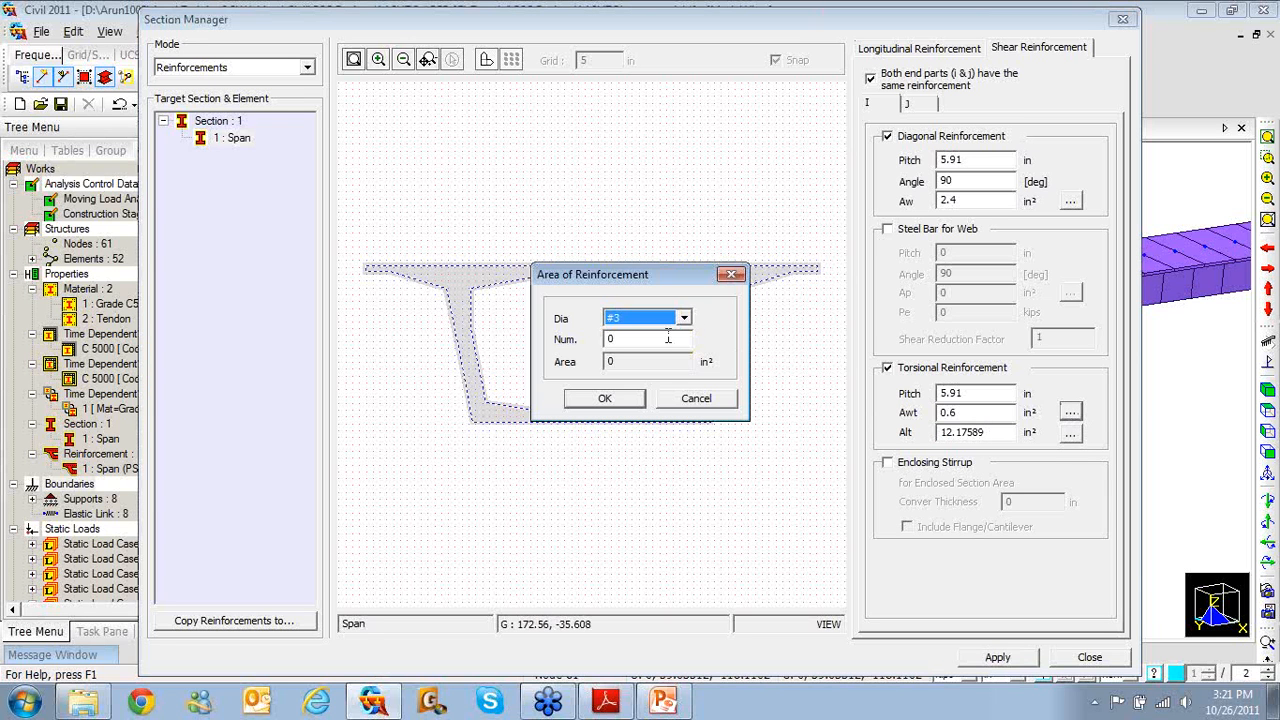
left_click(731, 274)
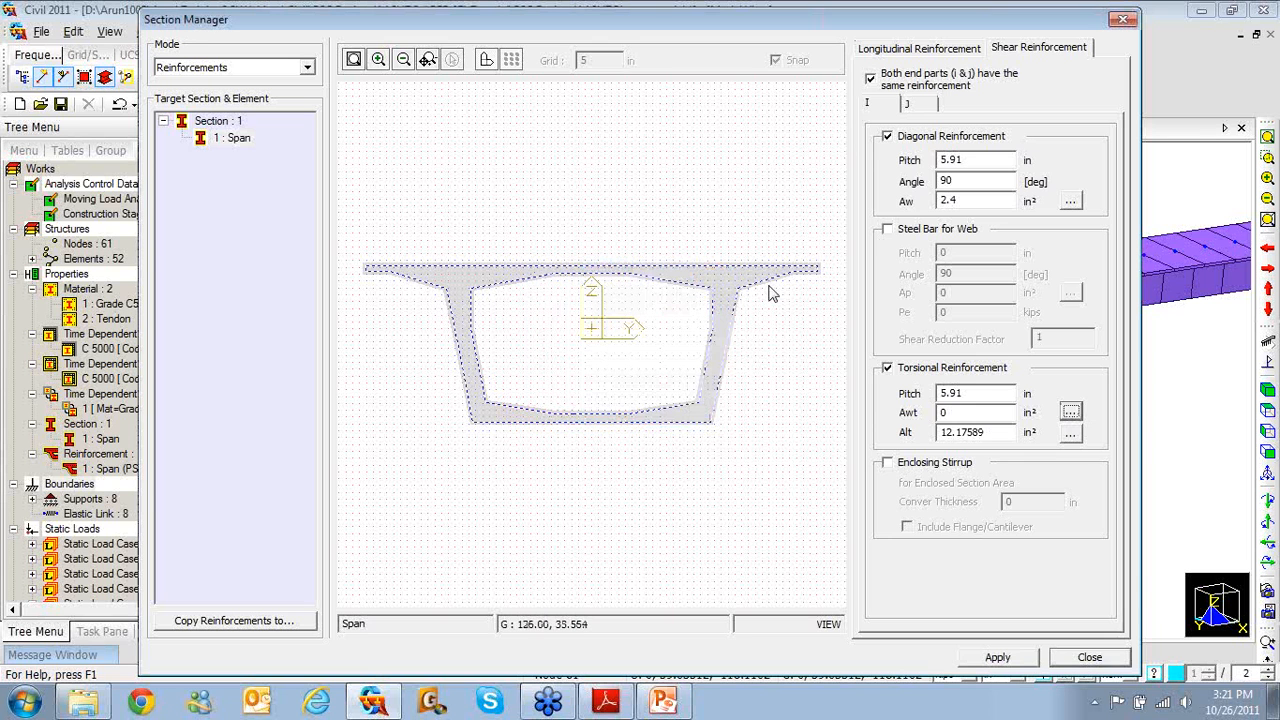
left_click(970, 413)
type(".")
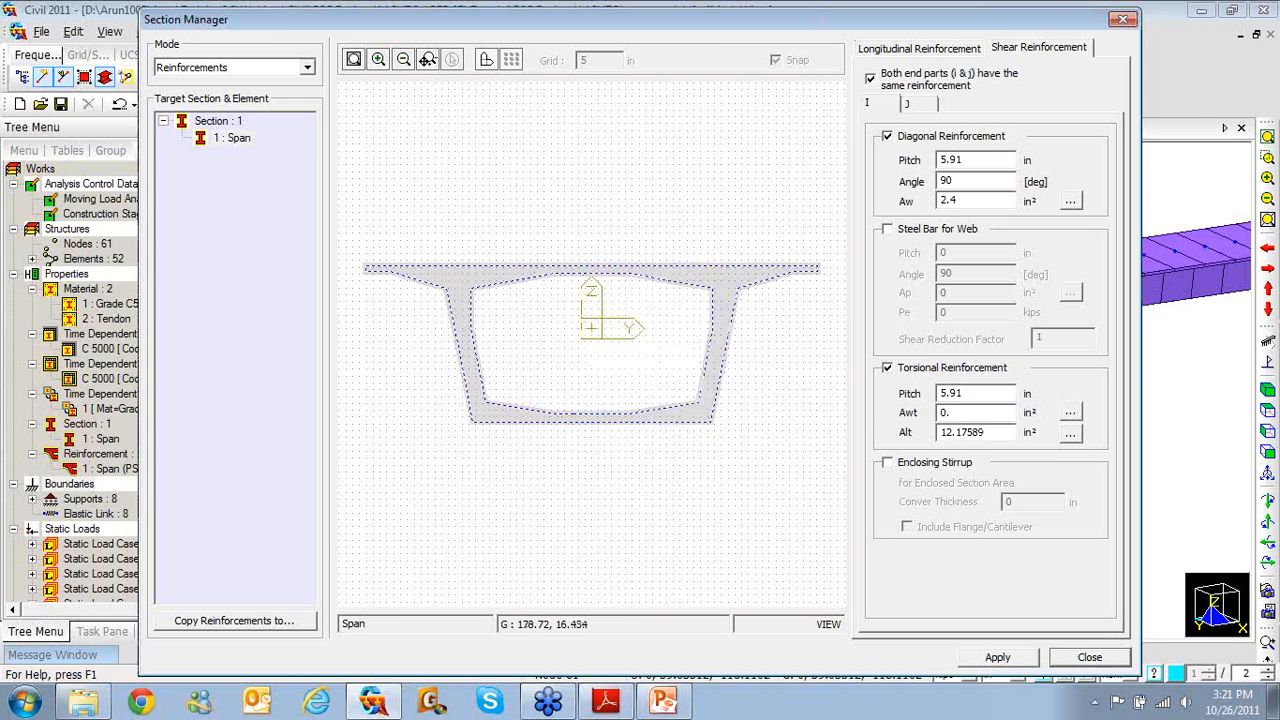
type("5")
- Review the reinforcement figure in the PowerPoint presentation, and apply the shear reinforcement to the Span section back in midas Civil
left_click(606, 702)
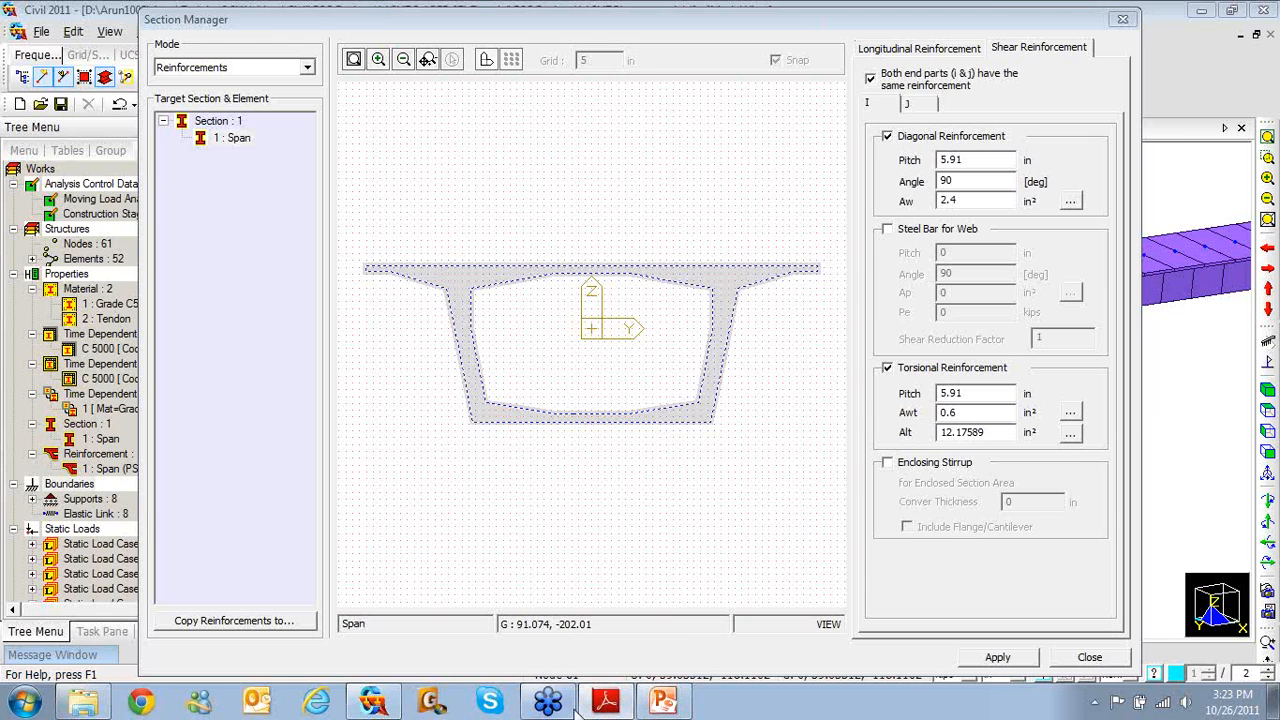
left_click(663, 700)
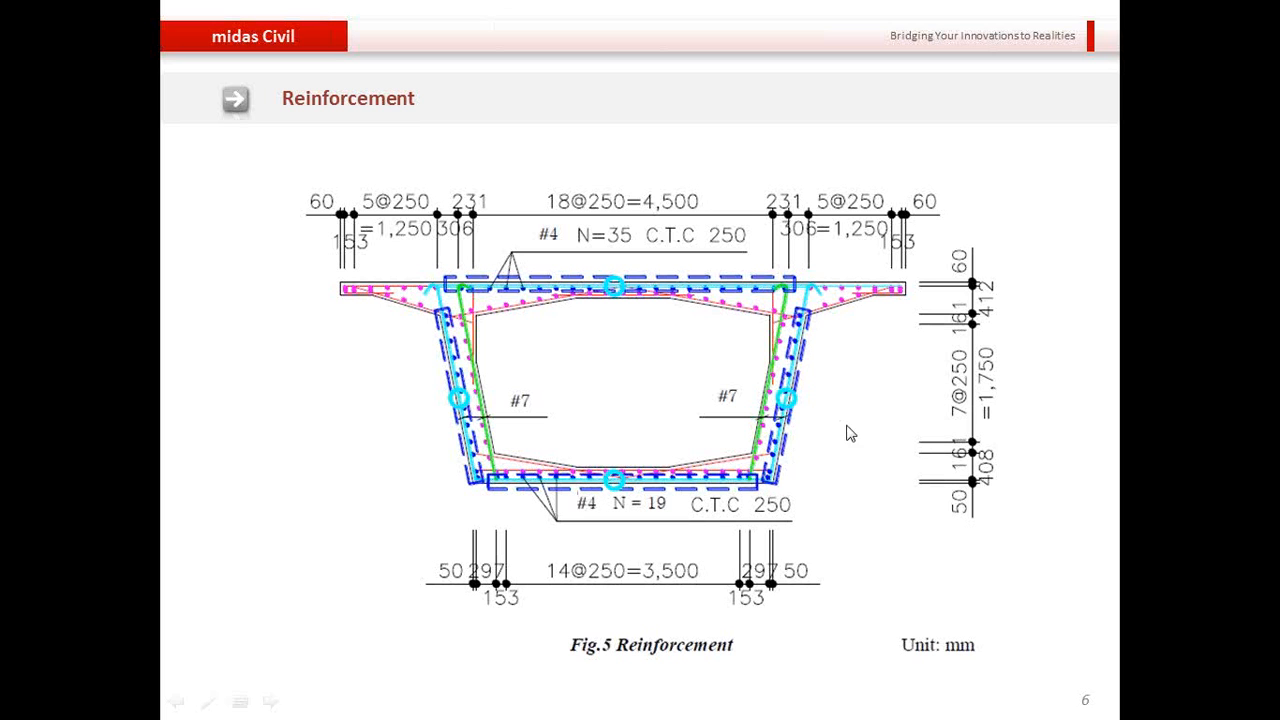
left_click(922, 252)
key("Escape")
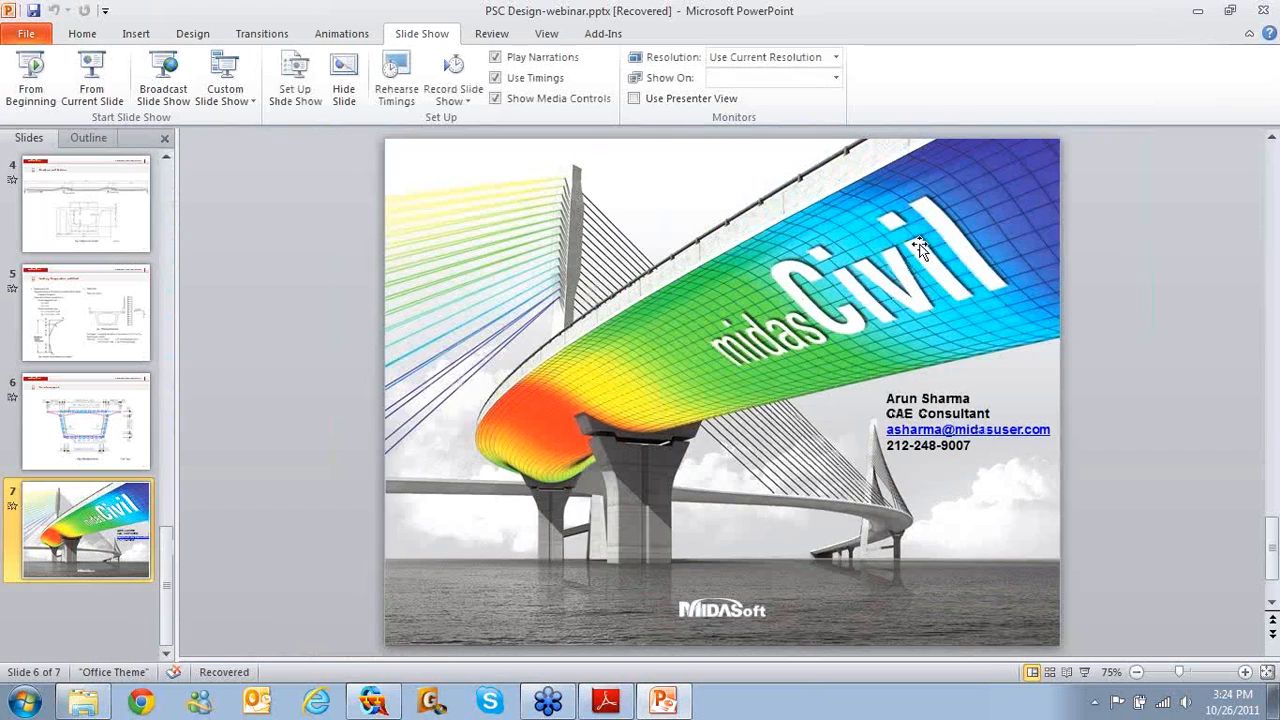
left_click(1197, 10)
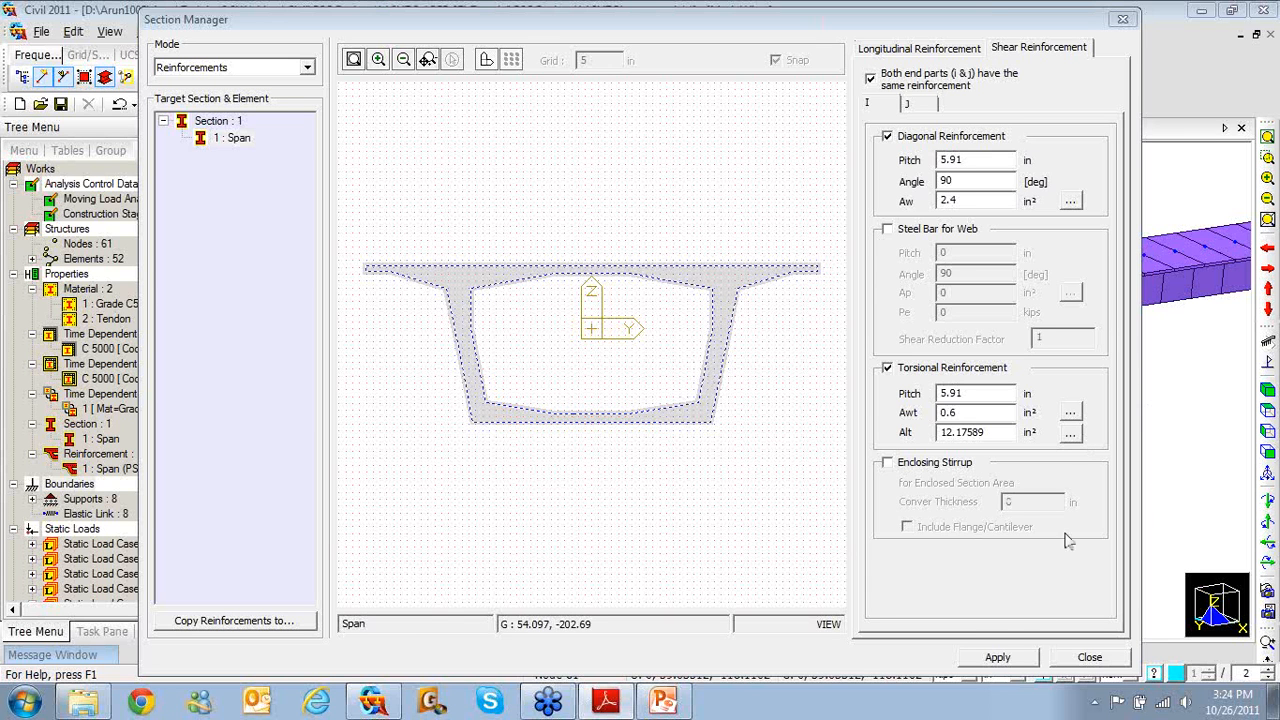
left_click(1005, 660)
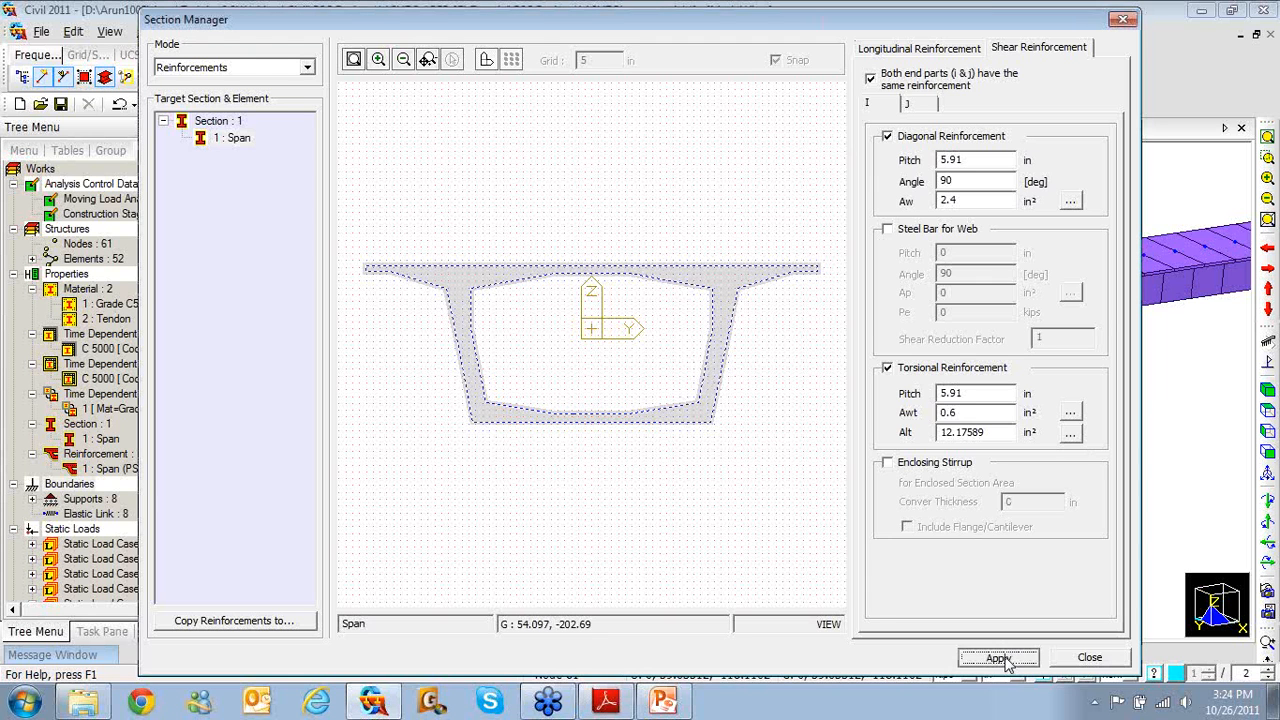
left_click(1072, 660)
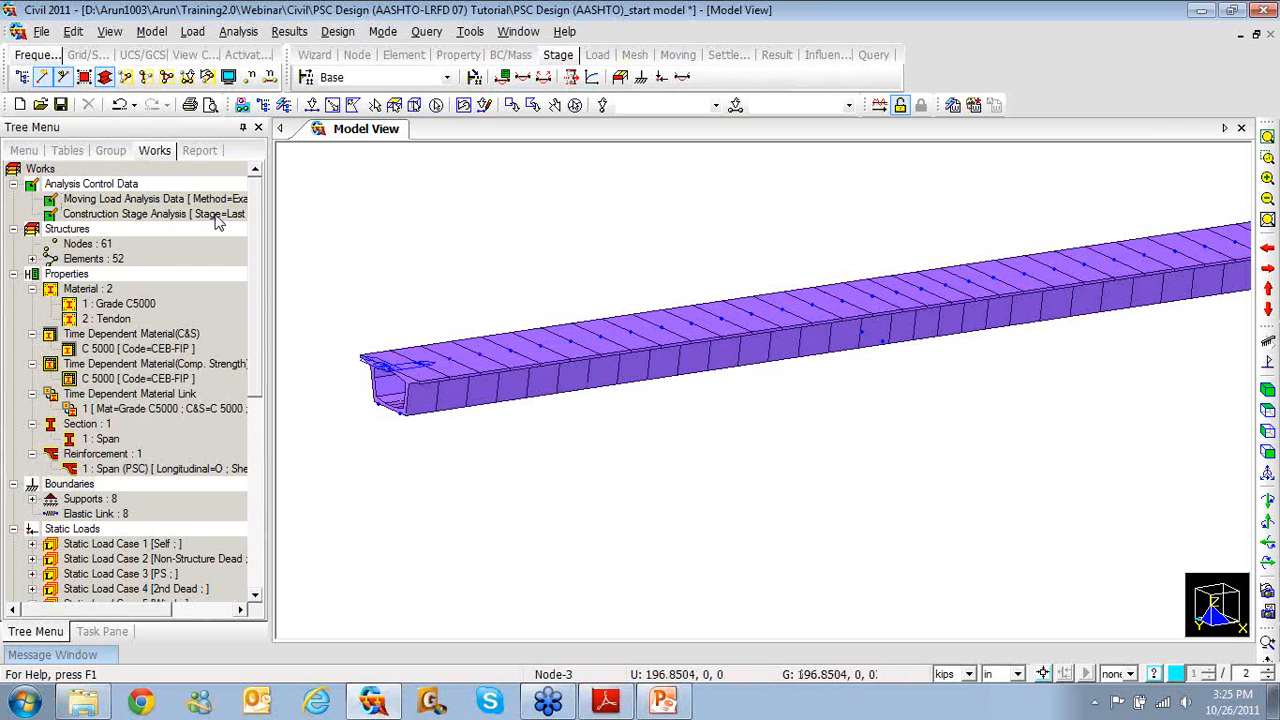
- Check the time dependent effect settings of the construction stage analysis control data, including the re-bar confinement effect, and accept them
double_click(218, 222)
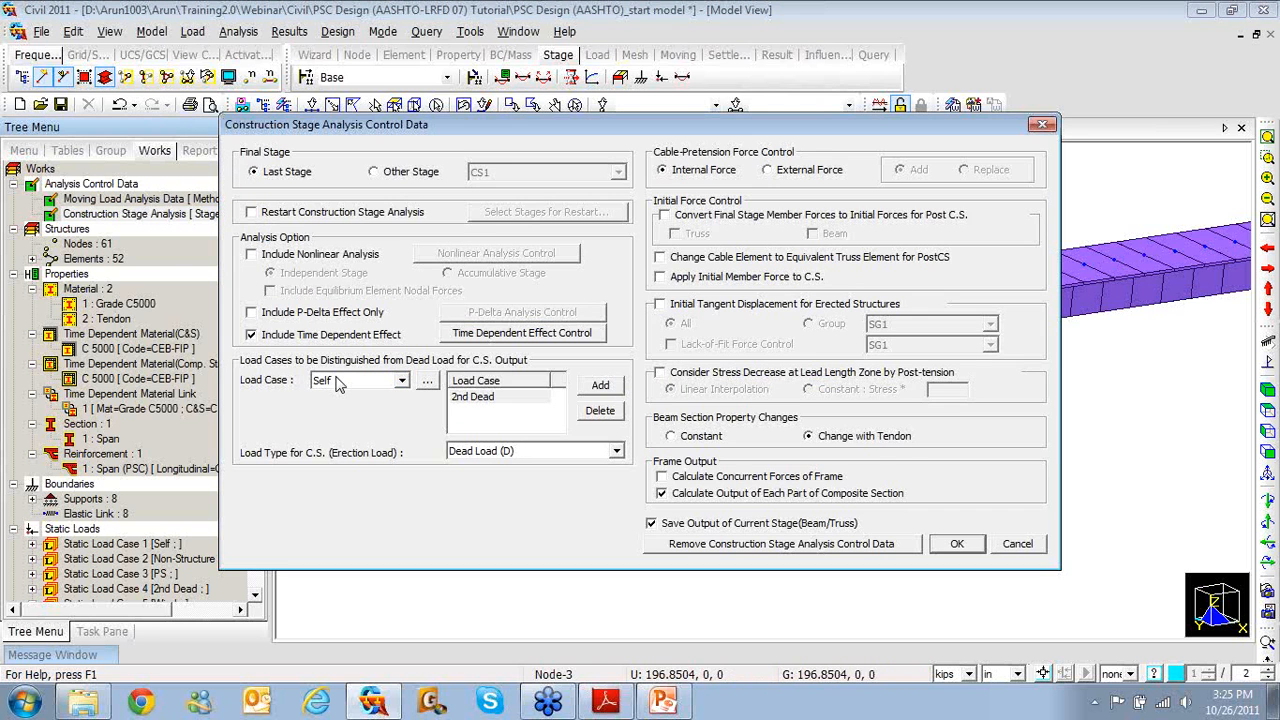
left_click(505, 333)
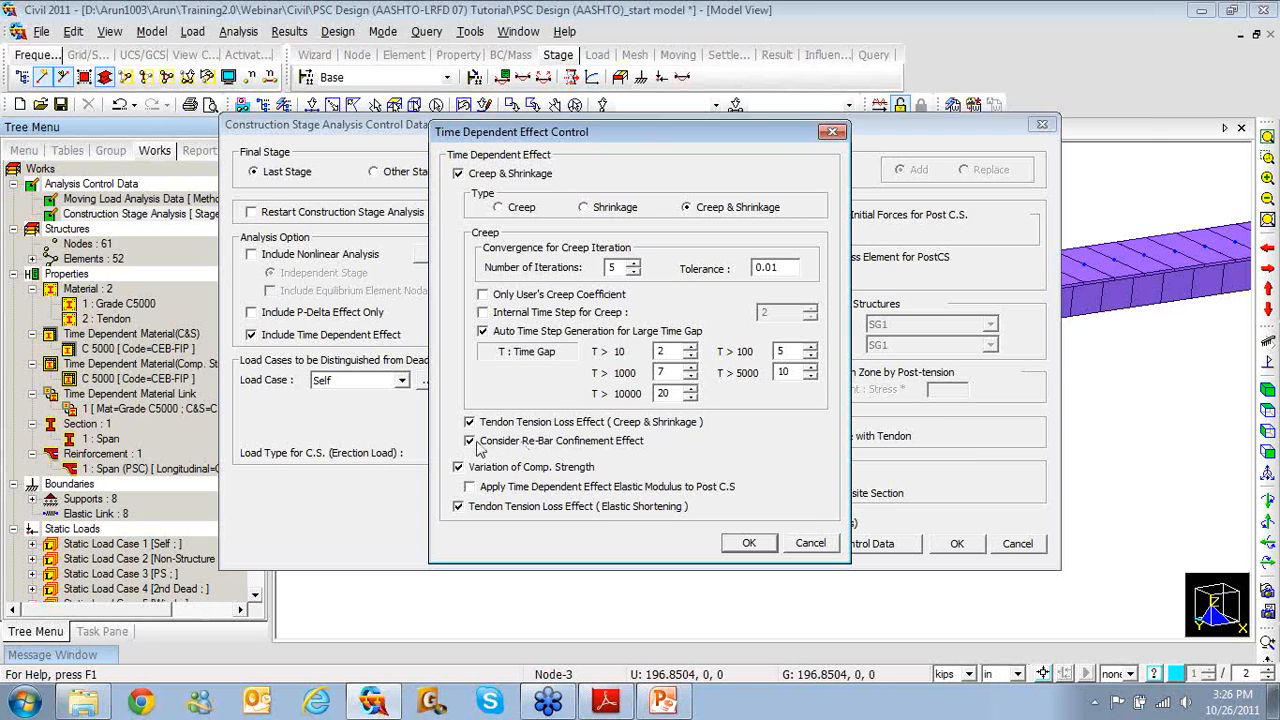
left_click(748, 544)
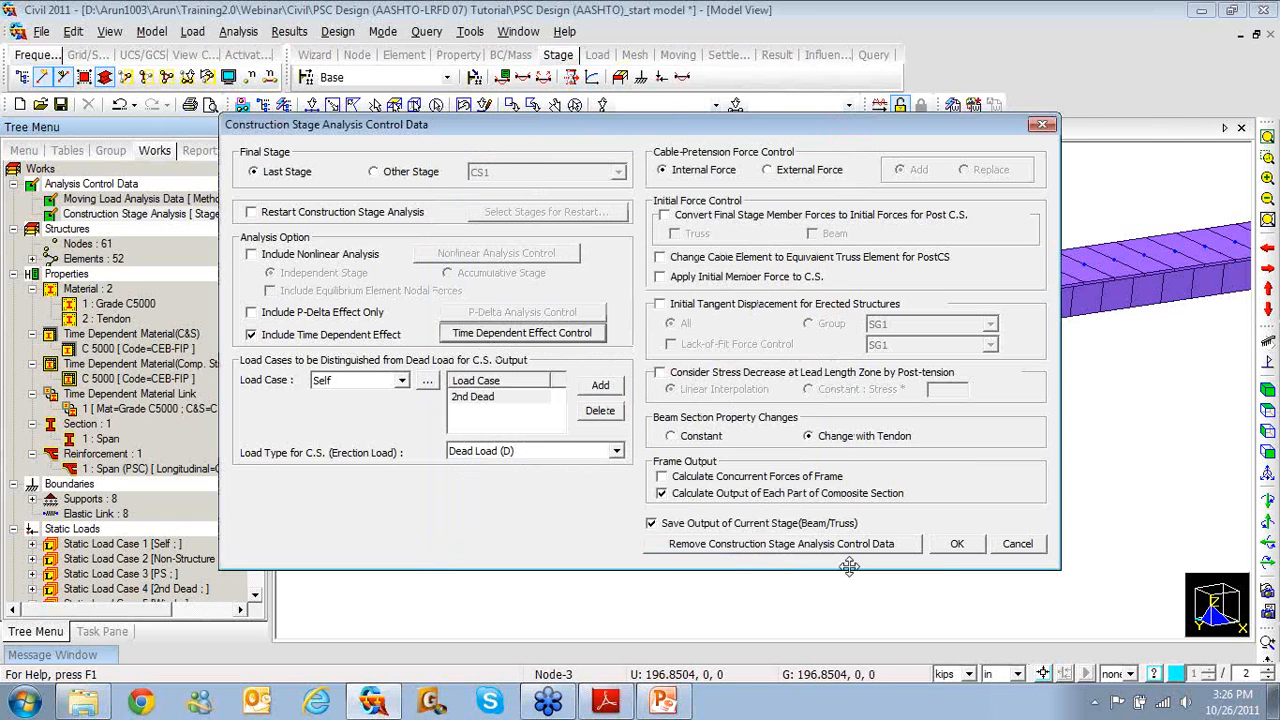
left_click(955, 548)
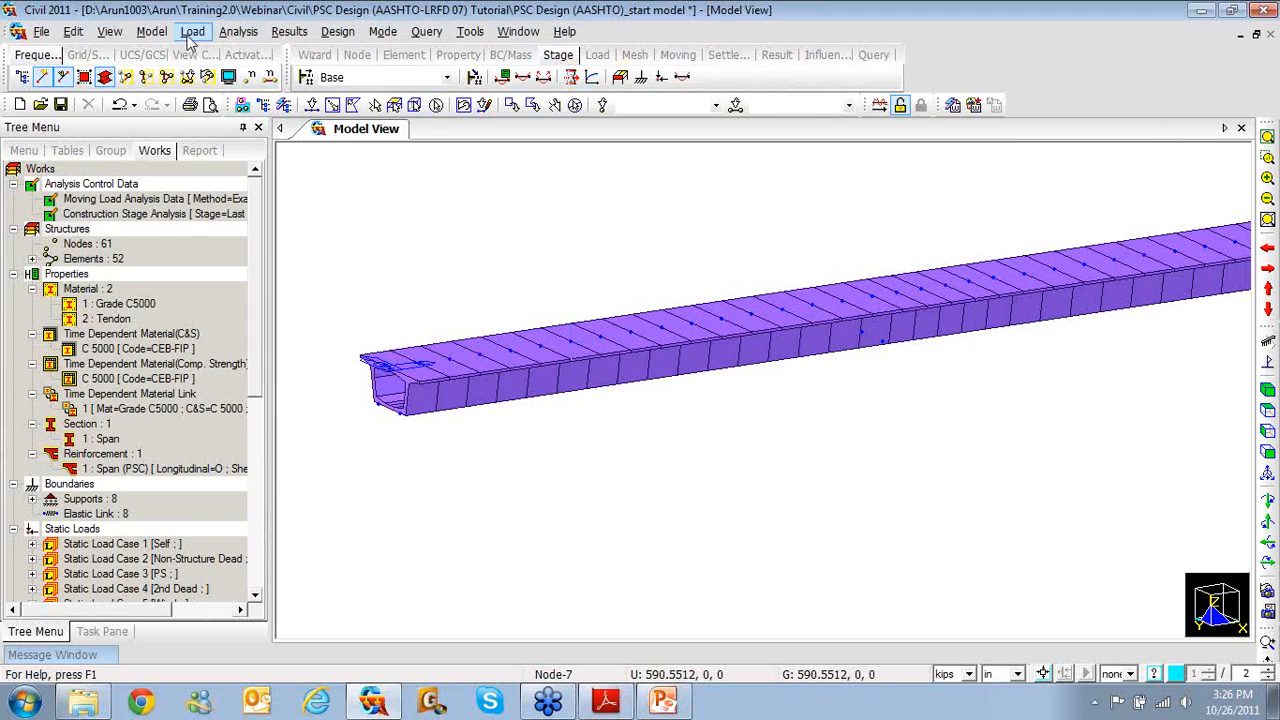
- Check in the main control data that reinforcement is considered for section stiffness calculation, and accept the settings
left_click(241, 33)
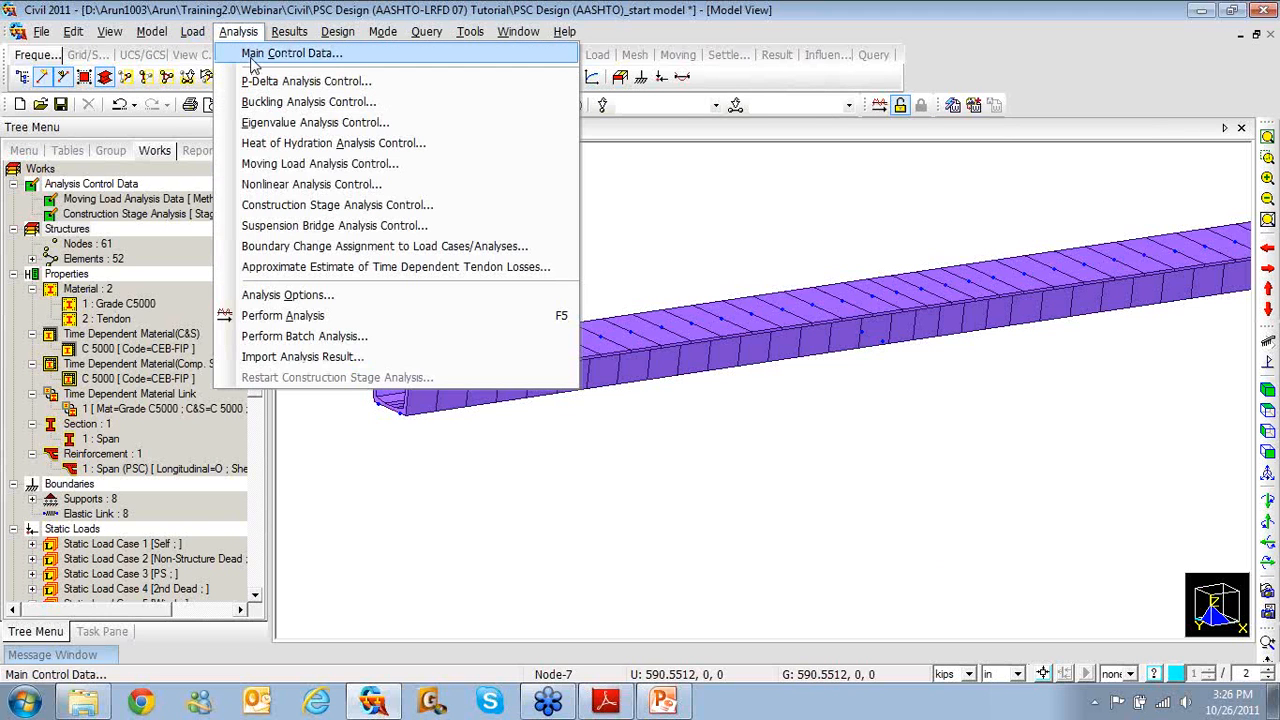
left_click(252, 53)
left_click_drag(250, 53, 512, 108)
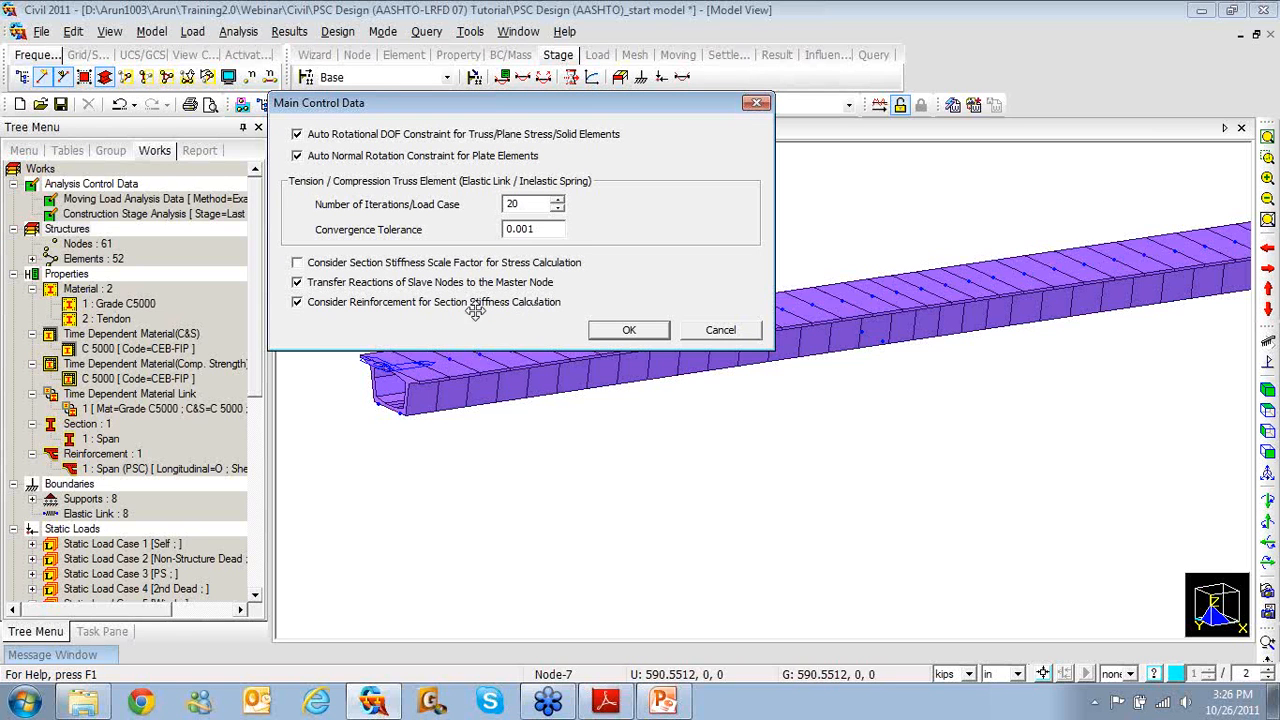
left_click(298, 304)
left_click(297, 304)
left_click(610, 332)
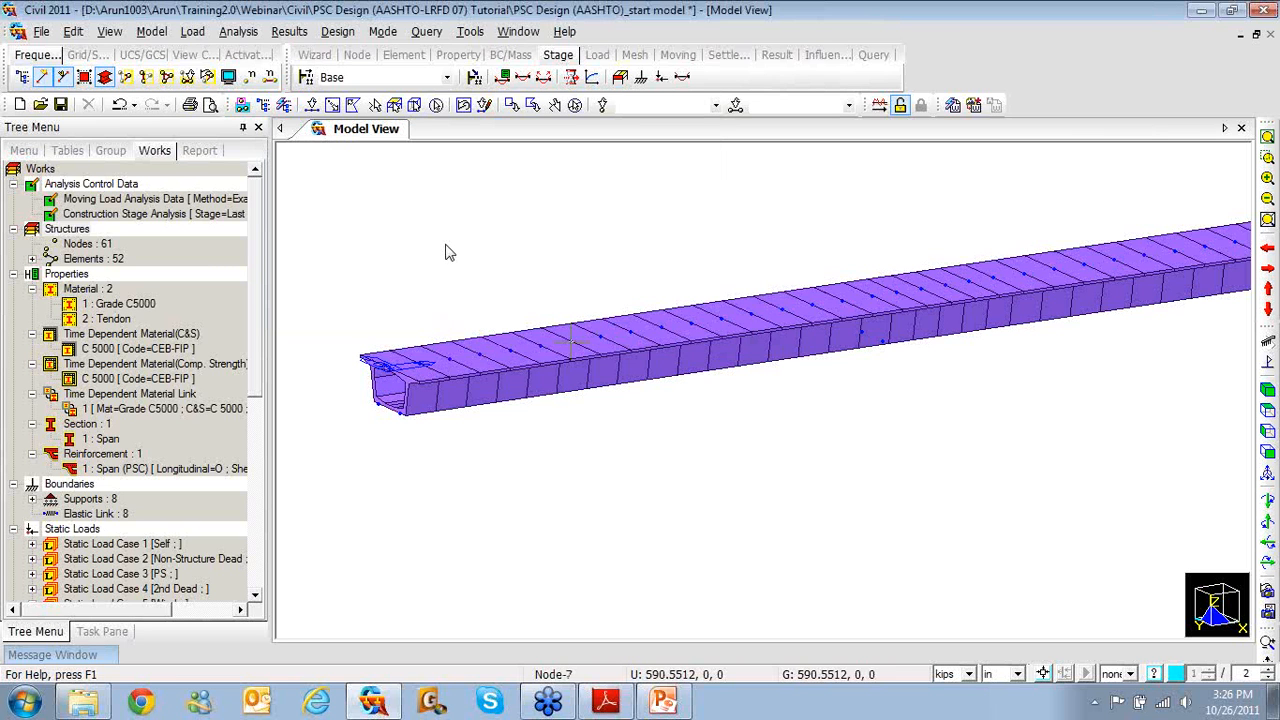
- Run the structural analysis of the bridge model and hide the analysis message output
left_click(880, 118)
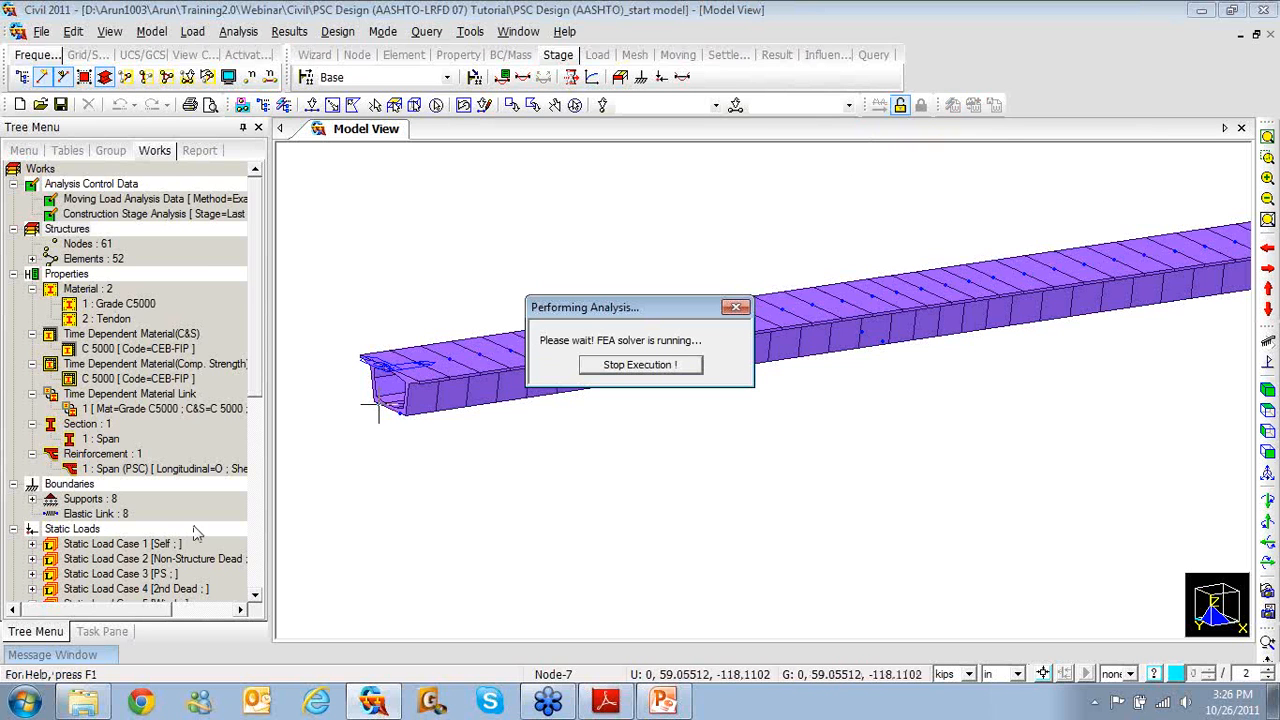
mouse_move(100, 654)
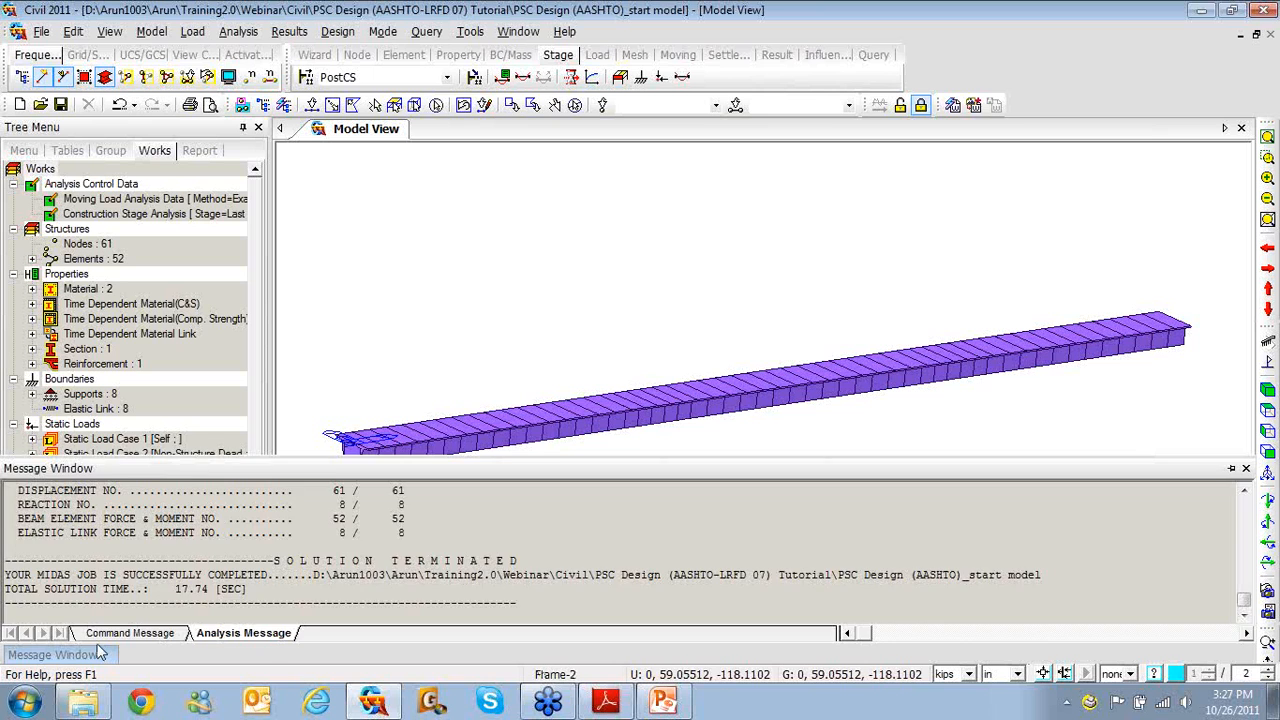
left_click(100, 654)
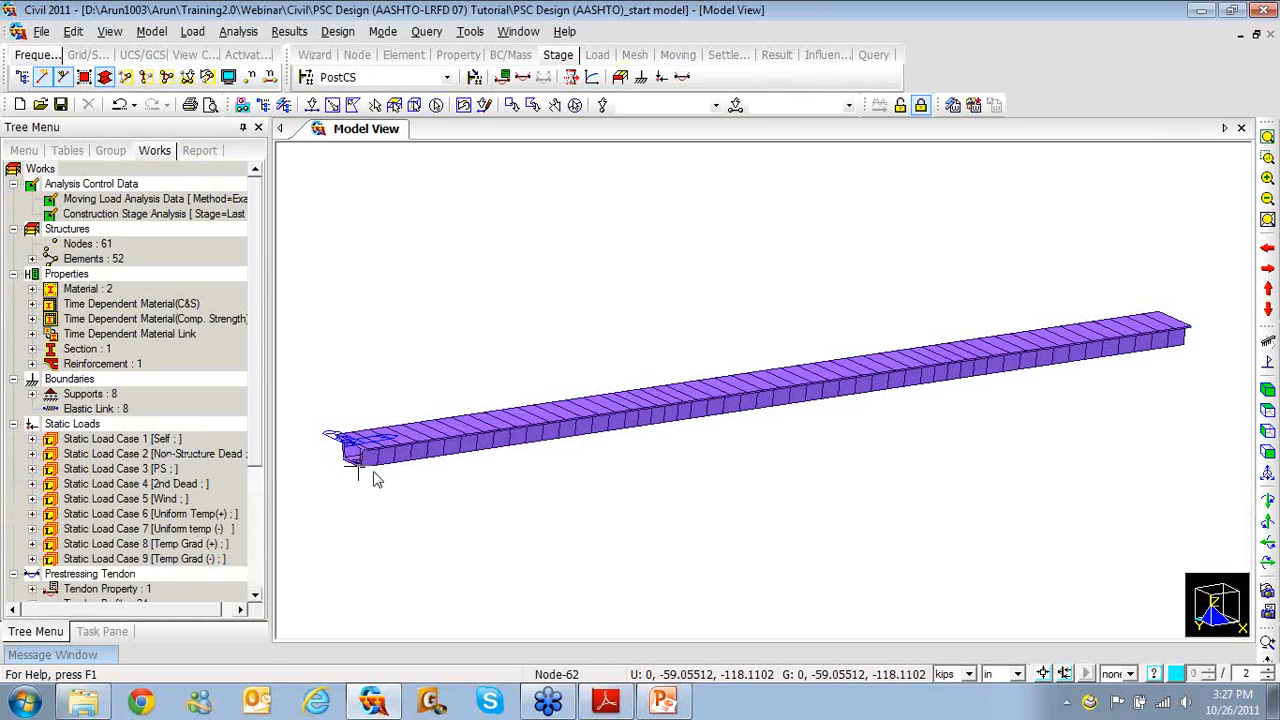
mouse_move(372, 478)
left_click(68, 657)
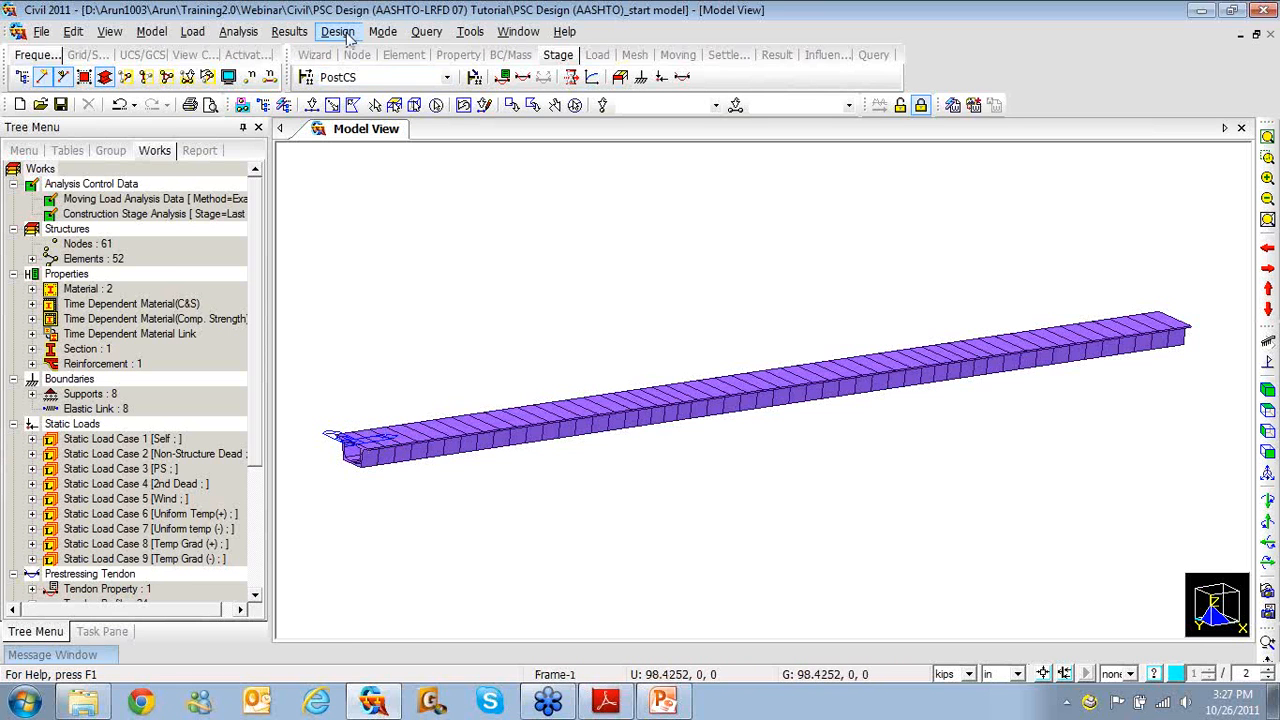
- Delete all existing load combinations from the Concrete Design list
left_click(289, 31)
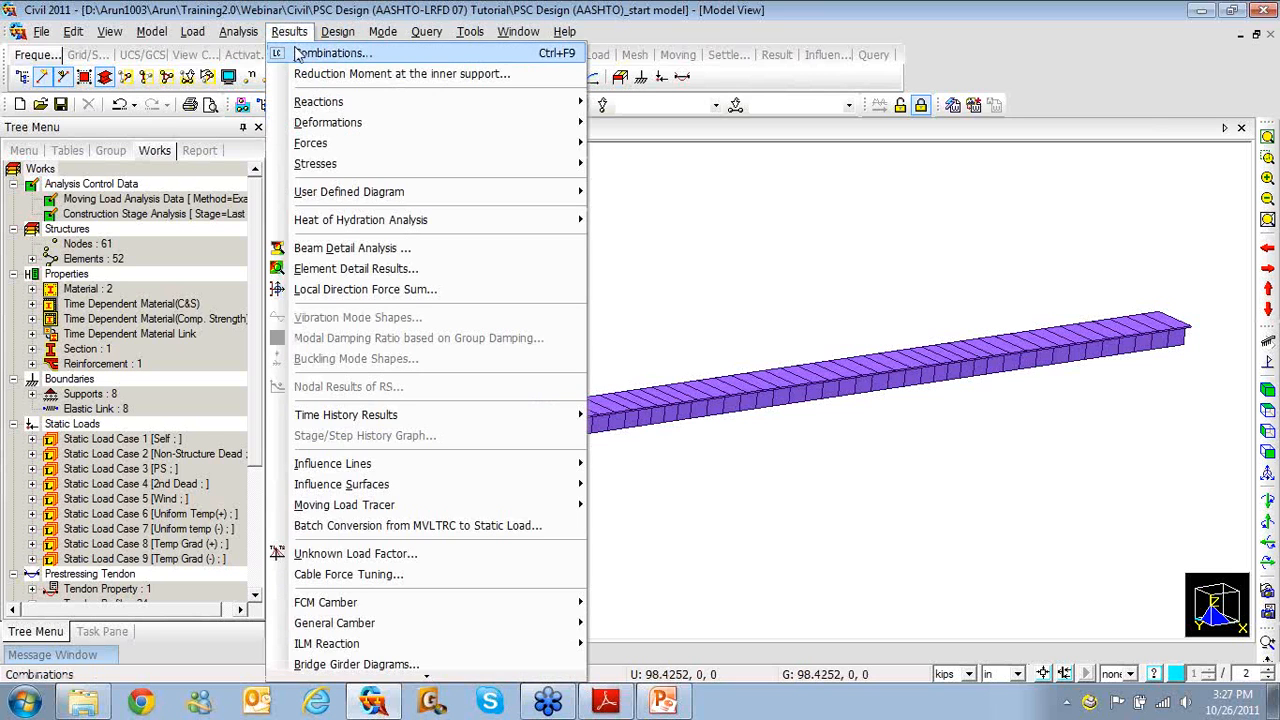
left_click(295, 48)
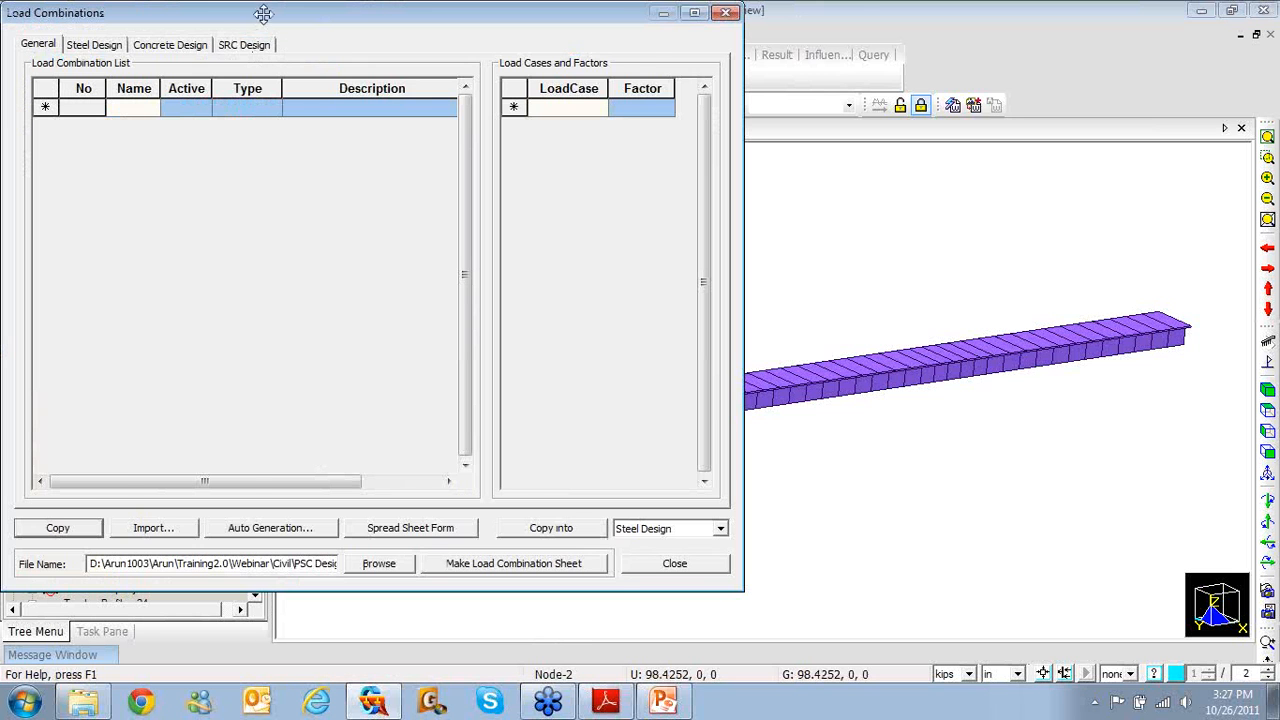
left_click(300, 49)
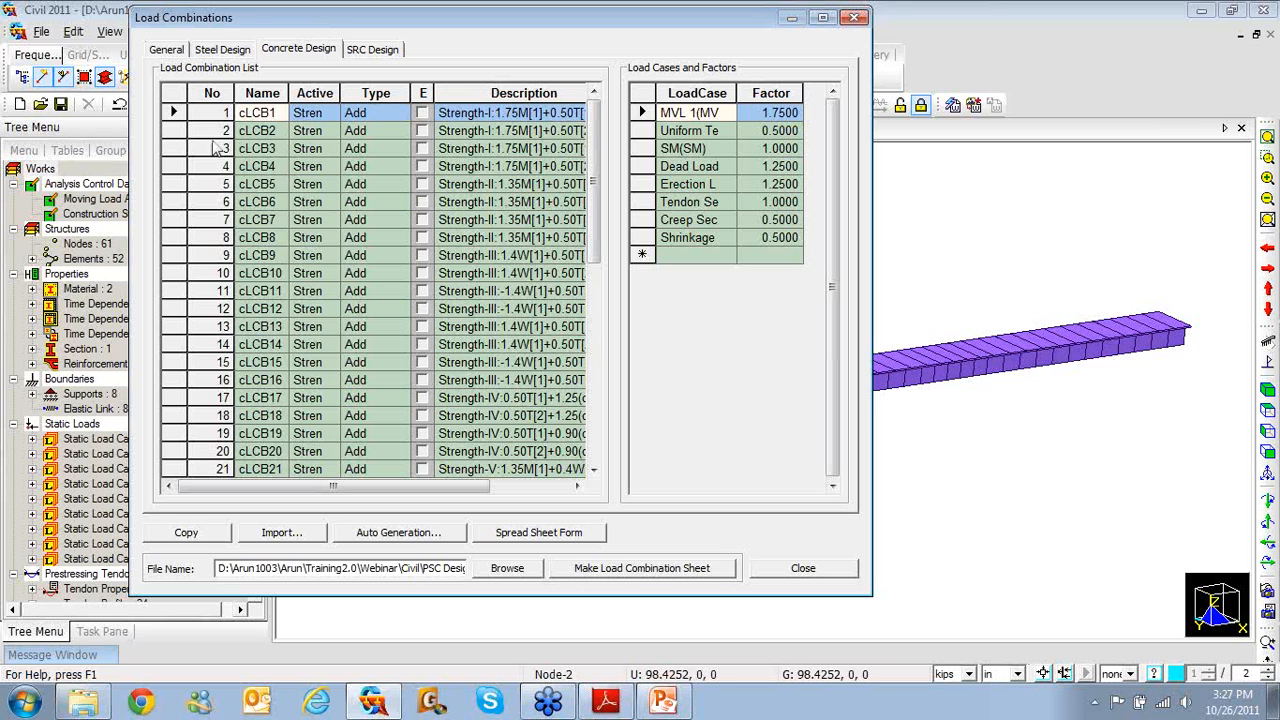
left_click(172, 112)
left_click_drag(172, 112, 163, 583)
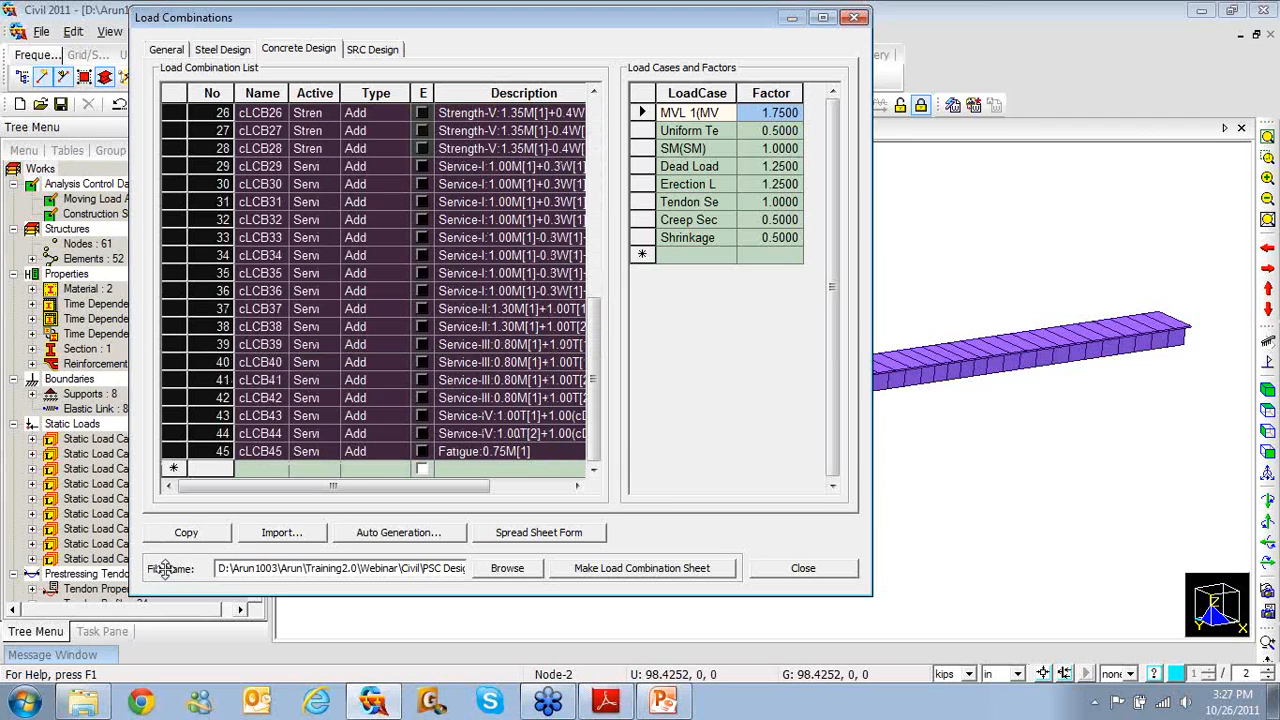
key("Delete")
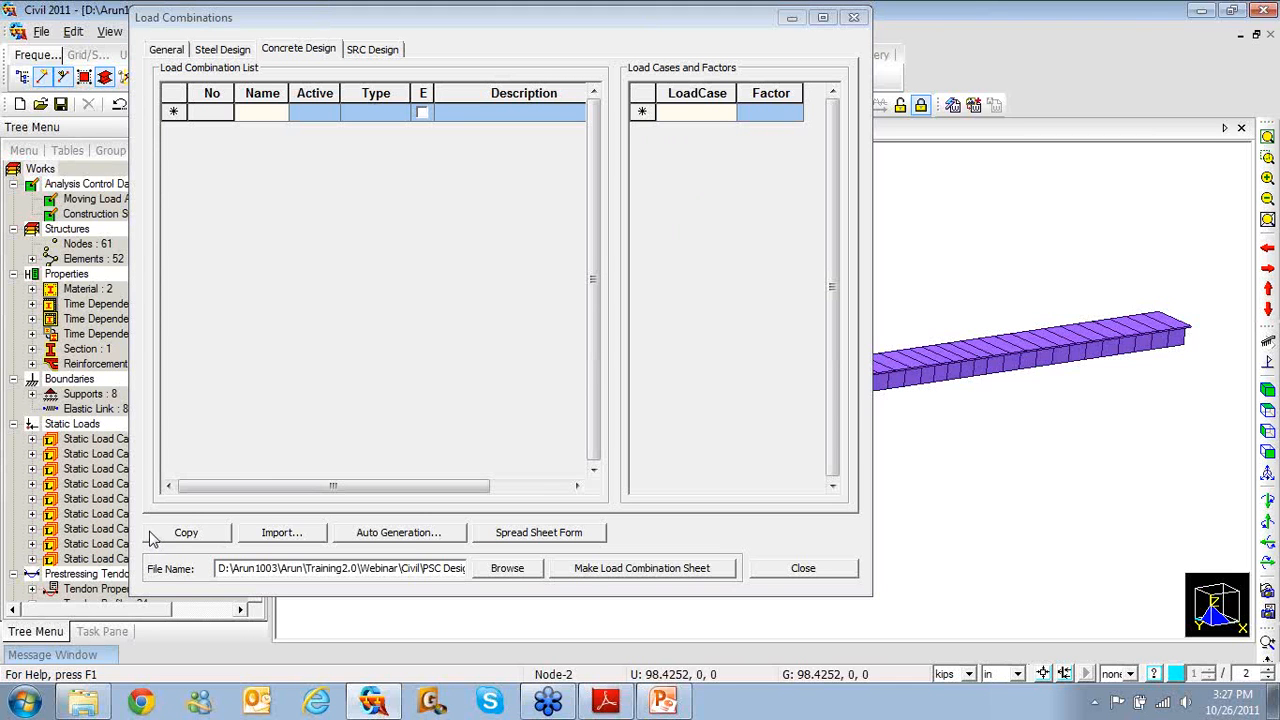
- Auto-generate concrete load combinations with code AASHTO-LRFD07, using CS Only for construction stage load cases and All Other Effects for the temperature condition
left_click(382, 537)
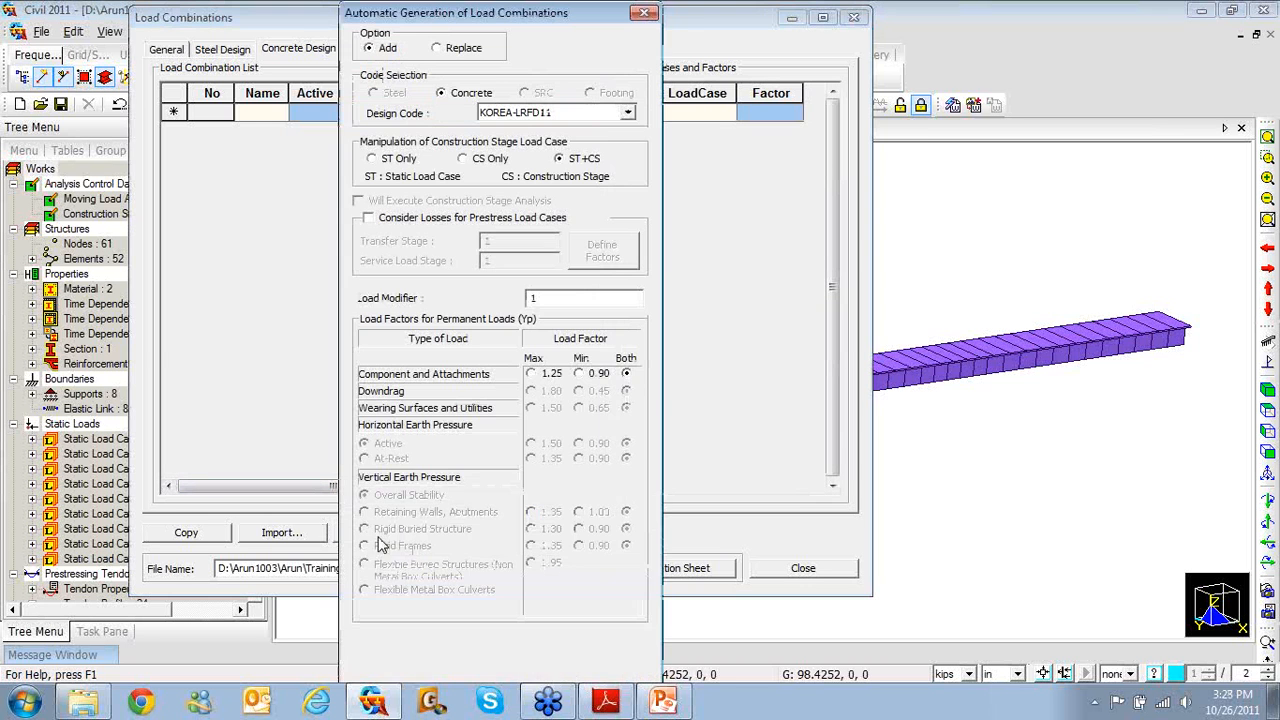
left_click(600, 113)
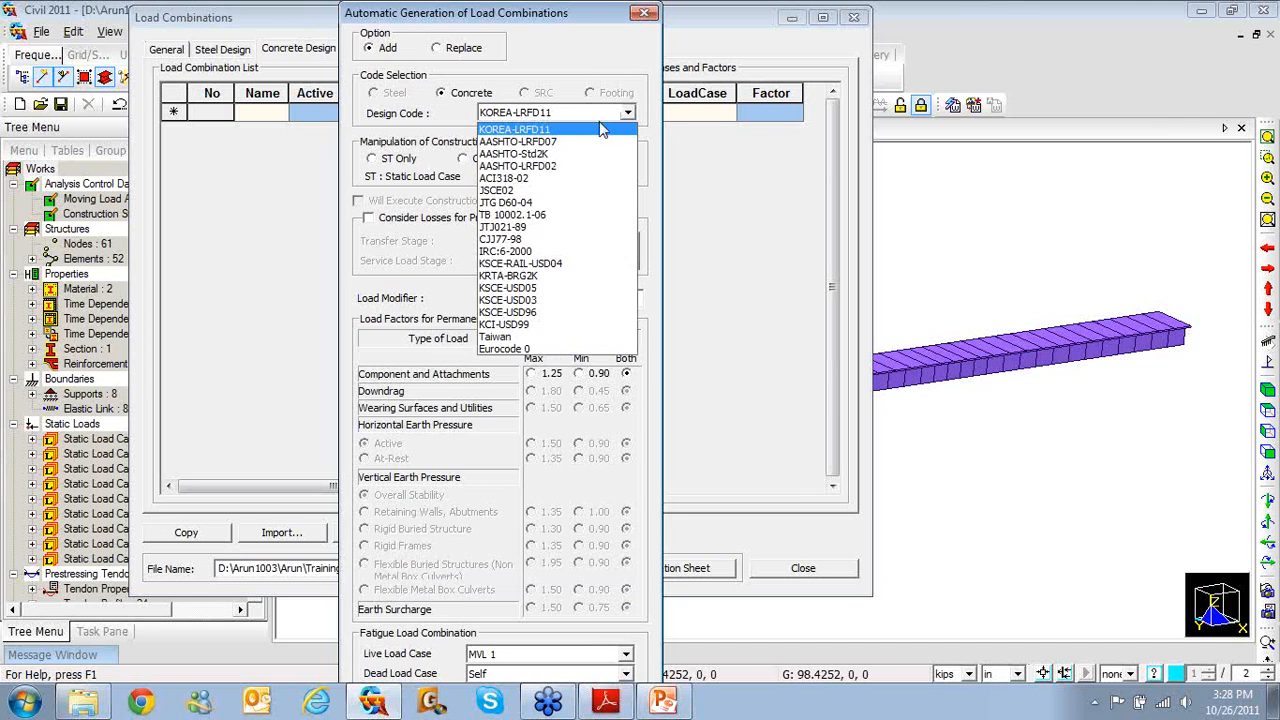
left_click(598, 142)
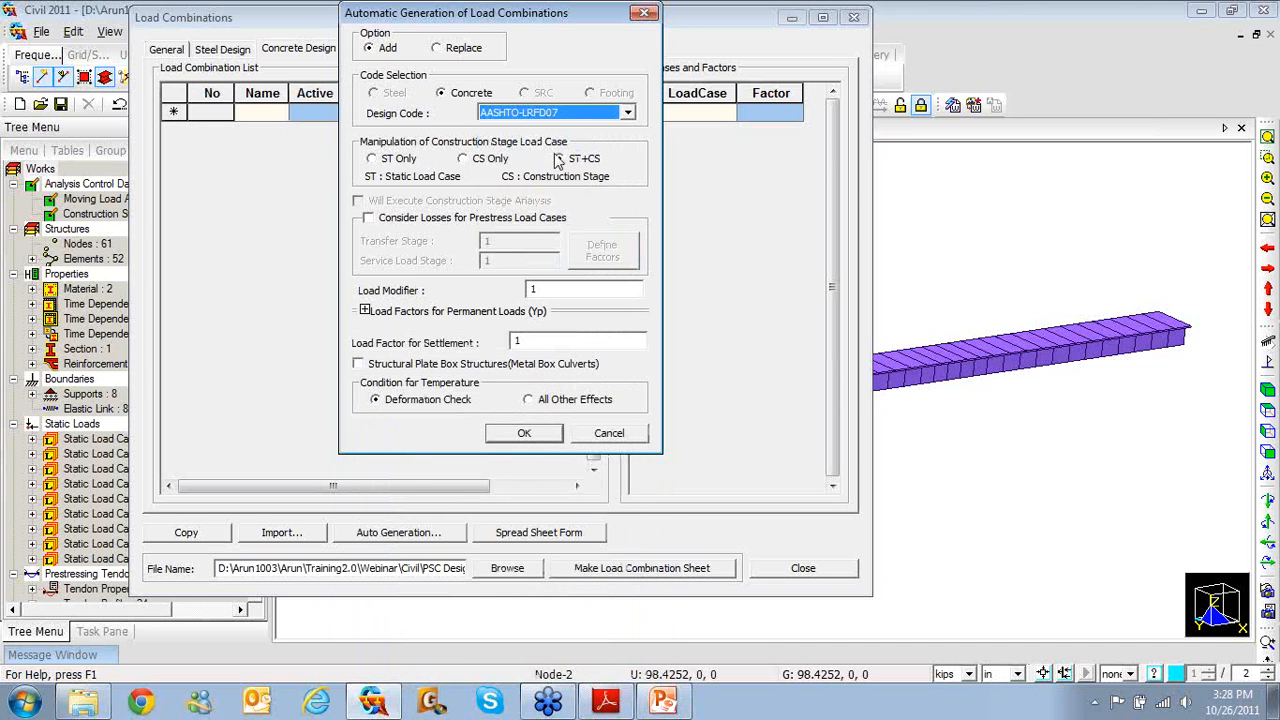
left_click(478, 166)
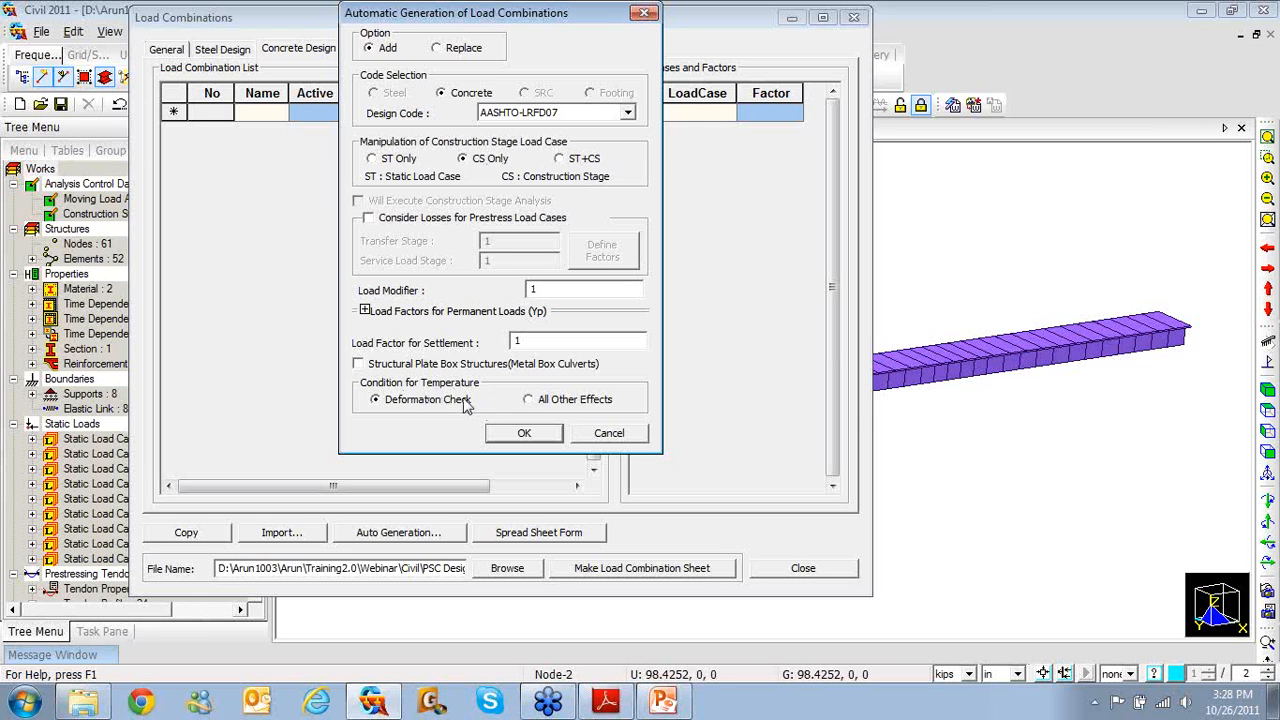
left_click(529, 400)
left_click(365, 311)
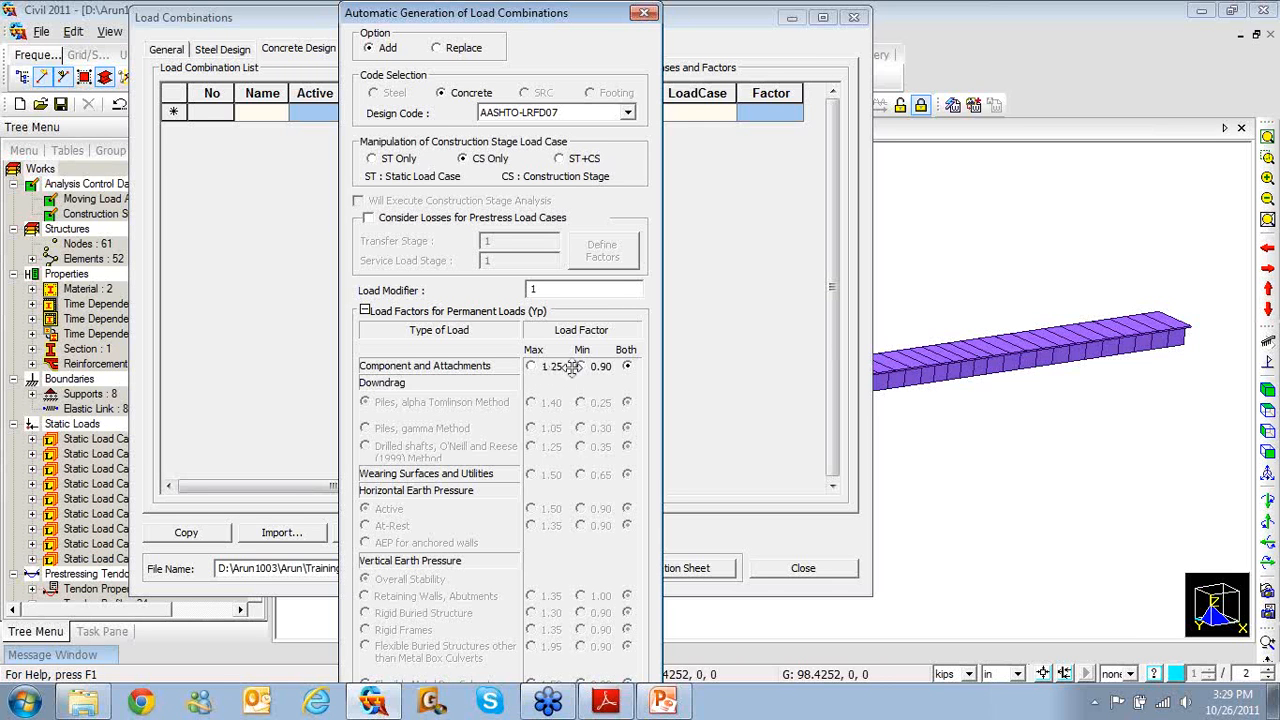
left_click(365, 311)
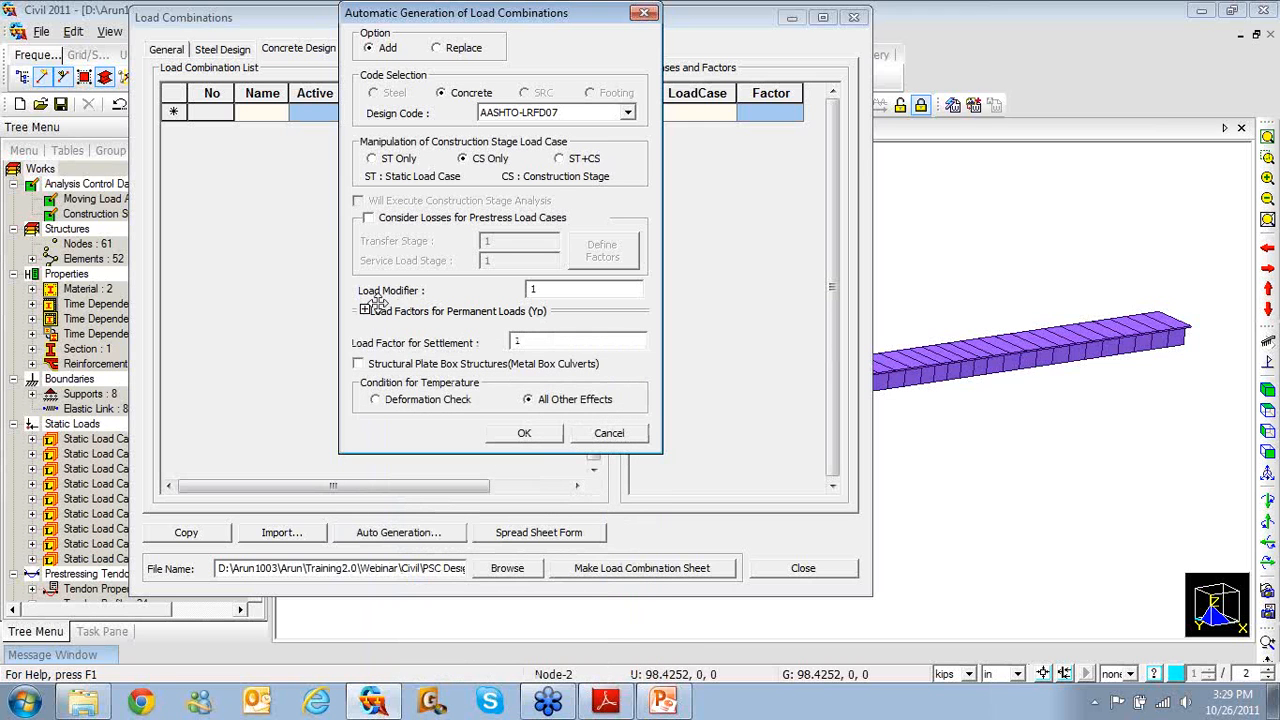
left_click(524, 434)
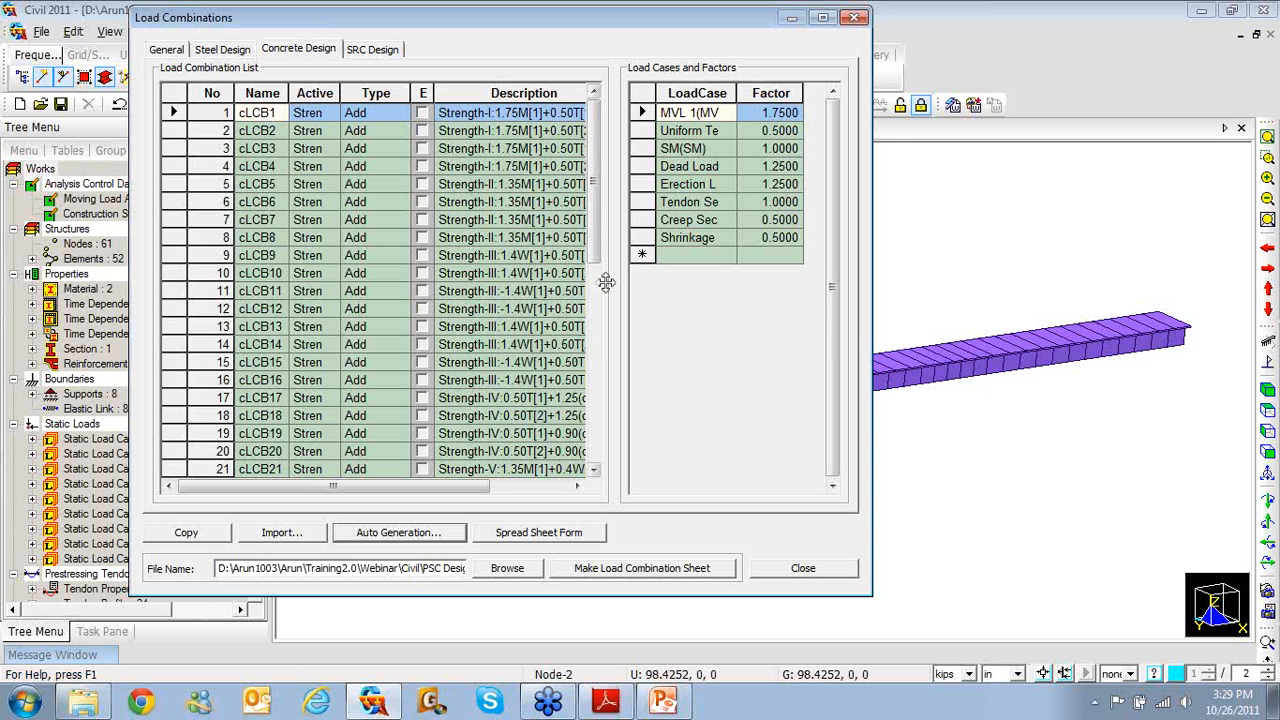
- Review the load cases and factors of the generated combinations, including in spreadsheet form with the empty static load columns collapsed, and close the list
left_click(266, 134)
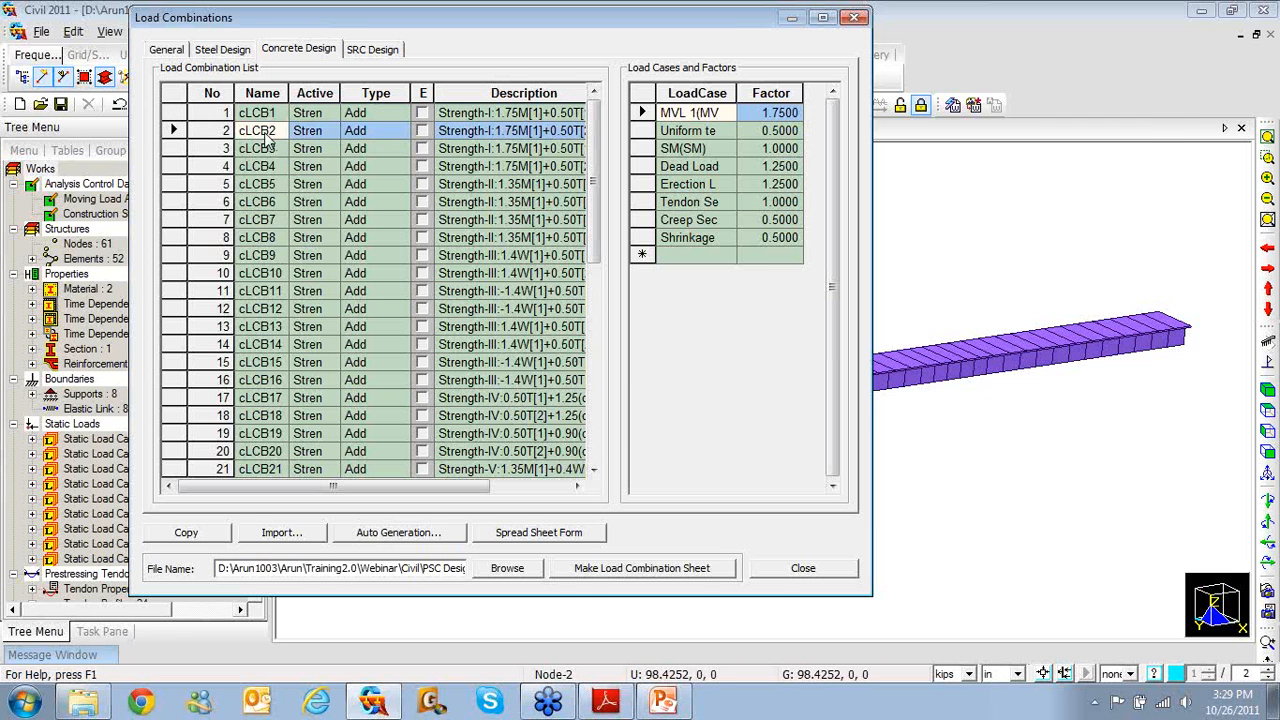
left_click(268, 150)
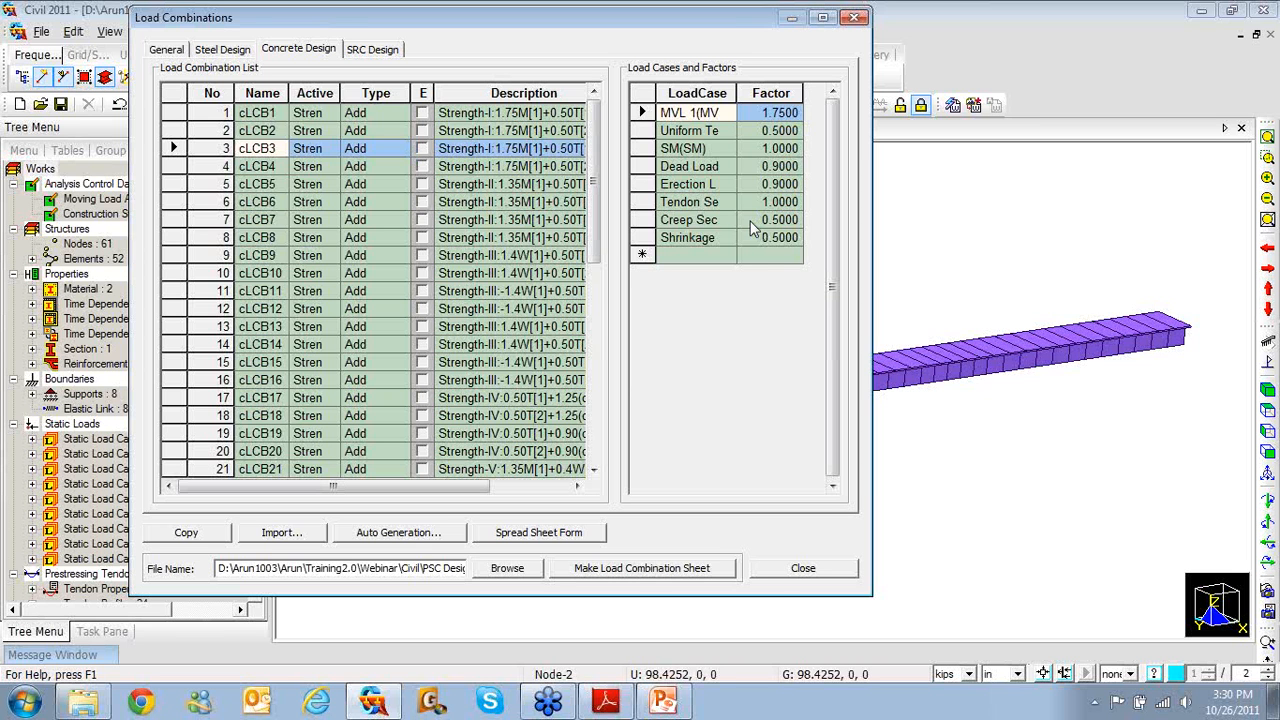
left_click(538, 532)
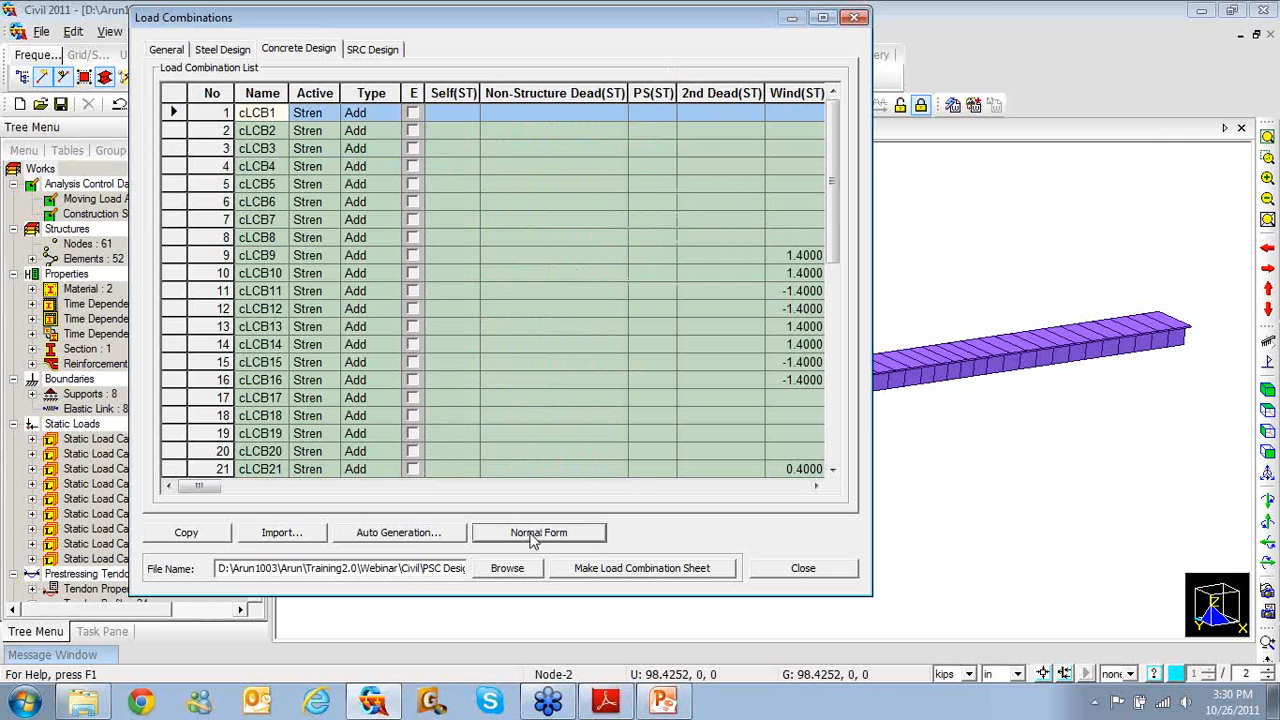
left_click_drag(452, 88, 603, 95)
left_click(648, 88)
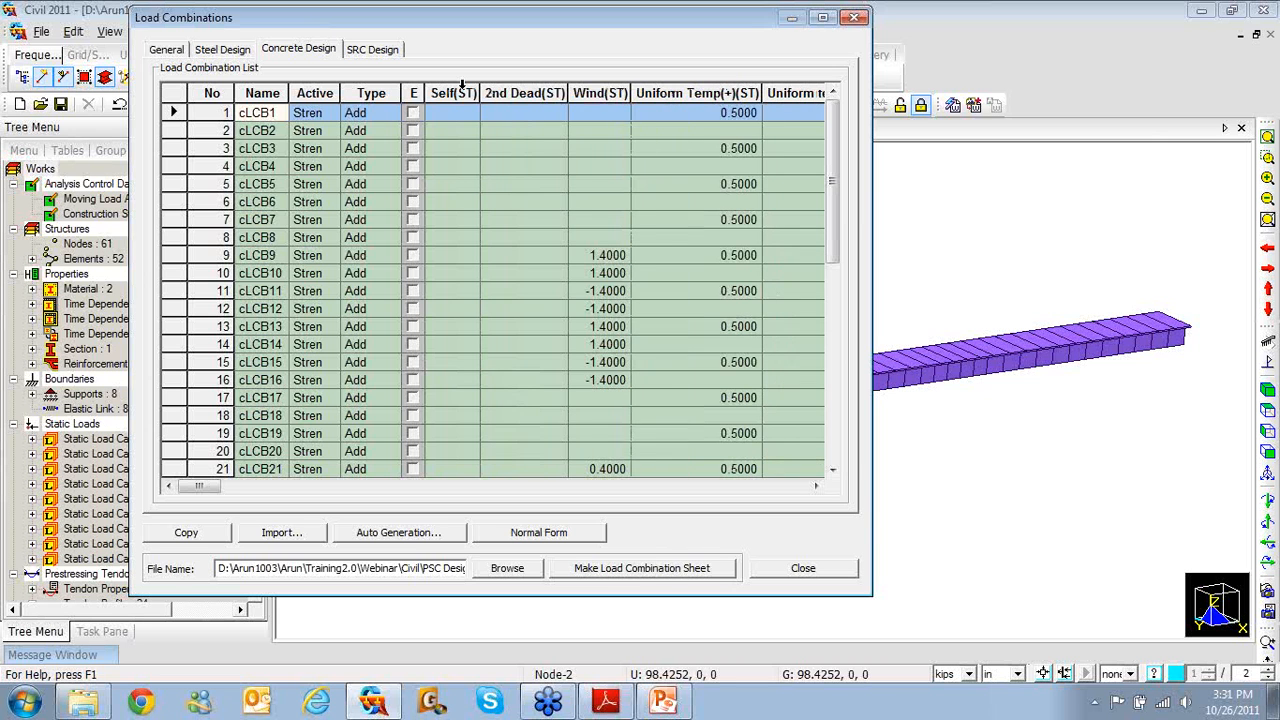
mouse_move(452, 88)
left_mouse_down()
mouse_move(540, 90)
mouse_move(457, 89)
left_mouse_up()
left_click(509, 91)
left_click_drag(568, 91, 480, 89)
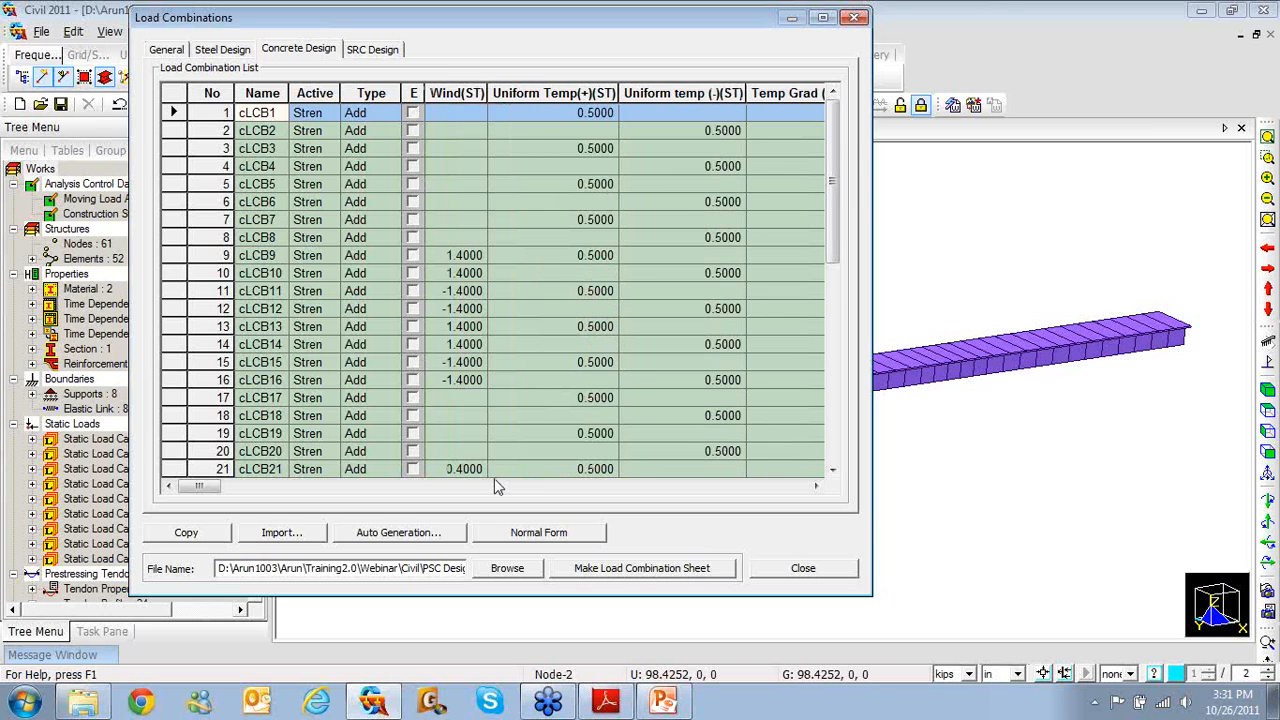
left_click_drag(200, 486, 280, 486)
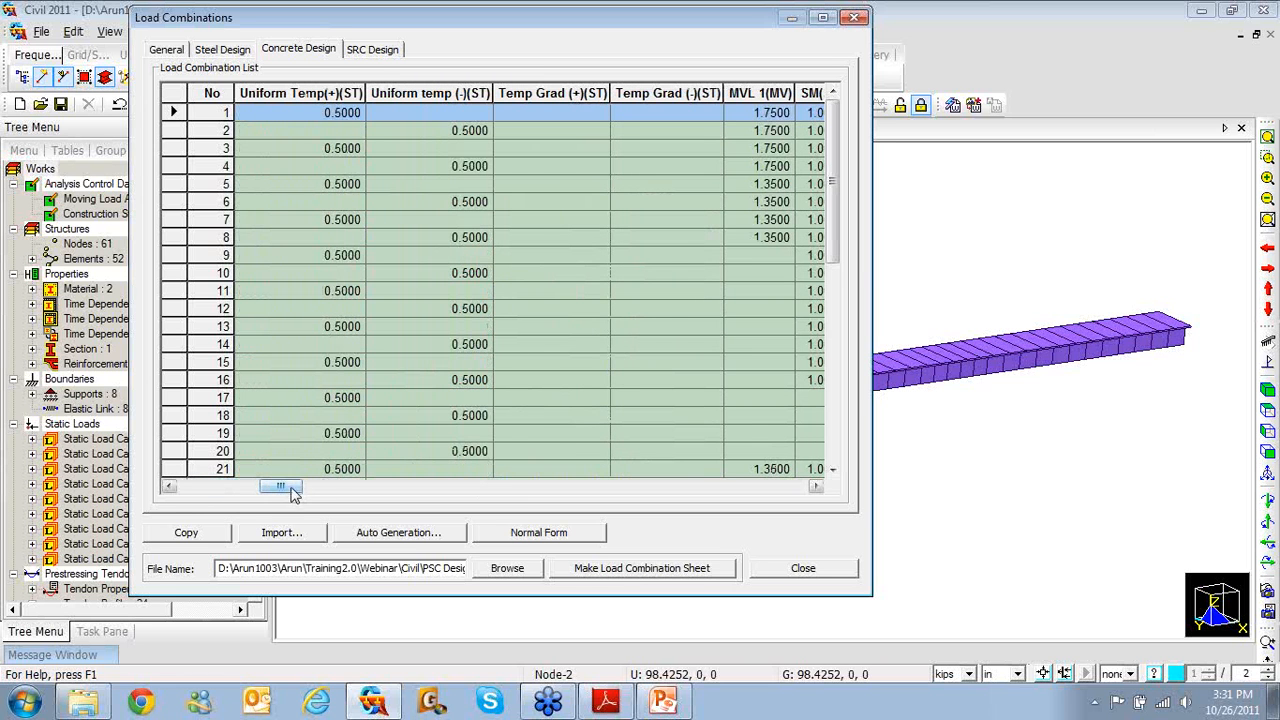
mouse_move(284, 486)
left_mouse_down()
mouse_move(250, 486)
mouse_move(535, 486)
mouse_move(280, 494)
left_mouse_up()
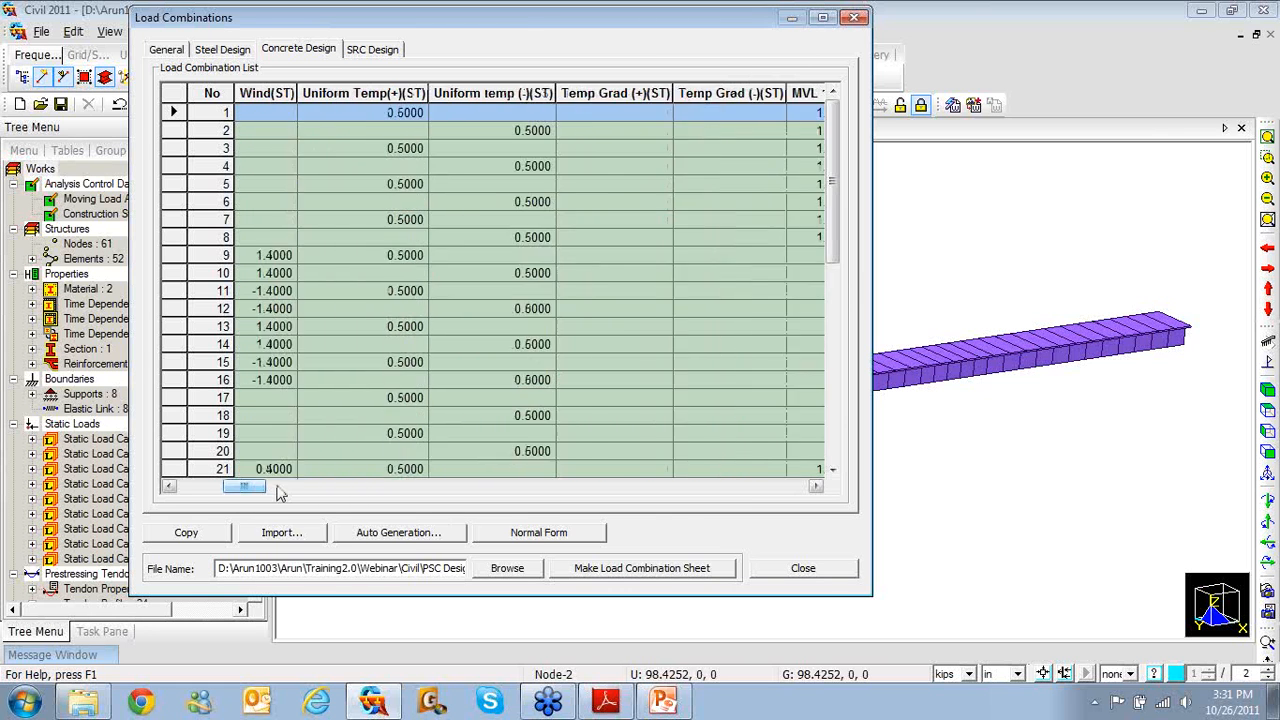
left_click(855, 19)
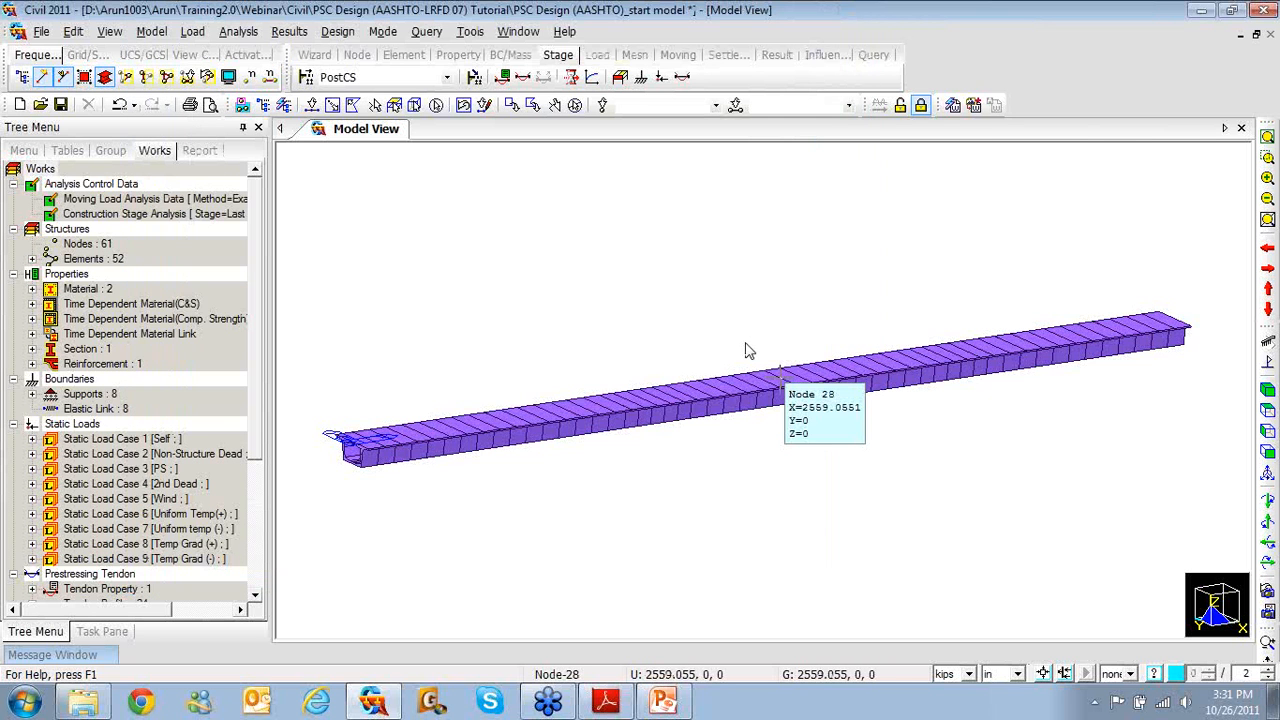
- Reopen the Concrete Design load combinations and examine the Active options available for combination cLCB1
mouse_move(751, 352)
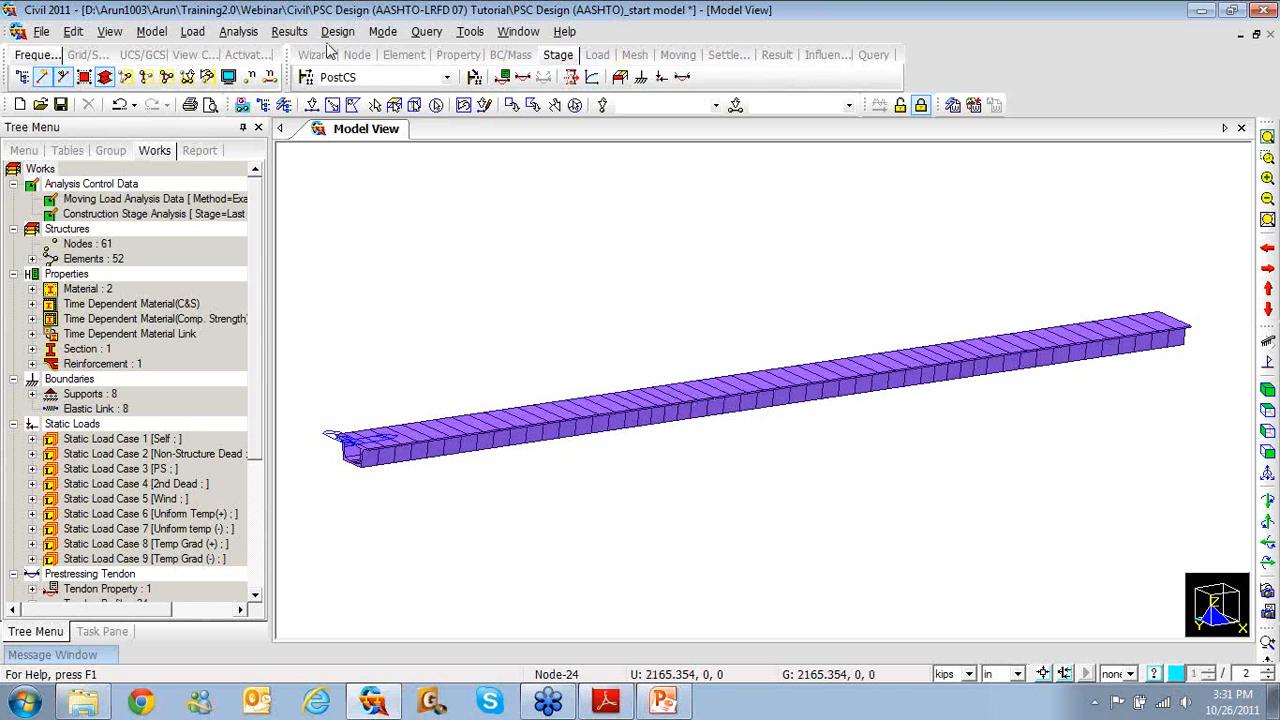
left_click(289, 31)
left_click(303, 53)
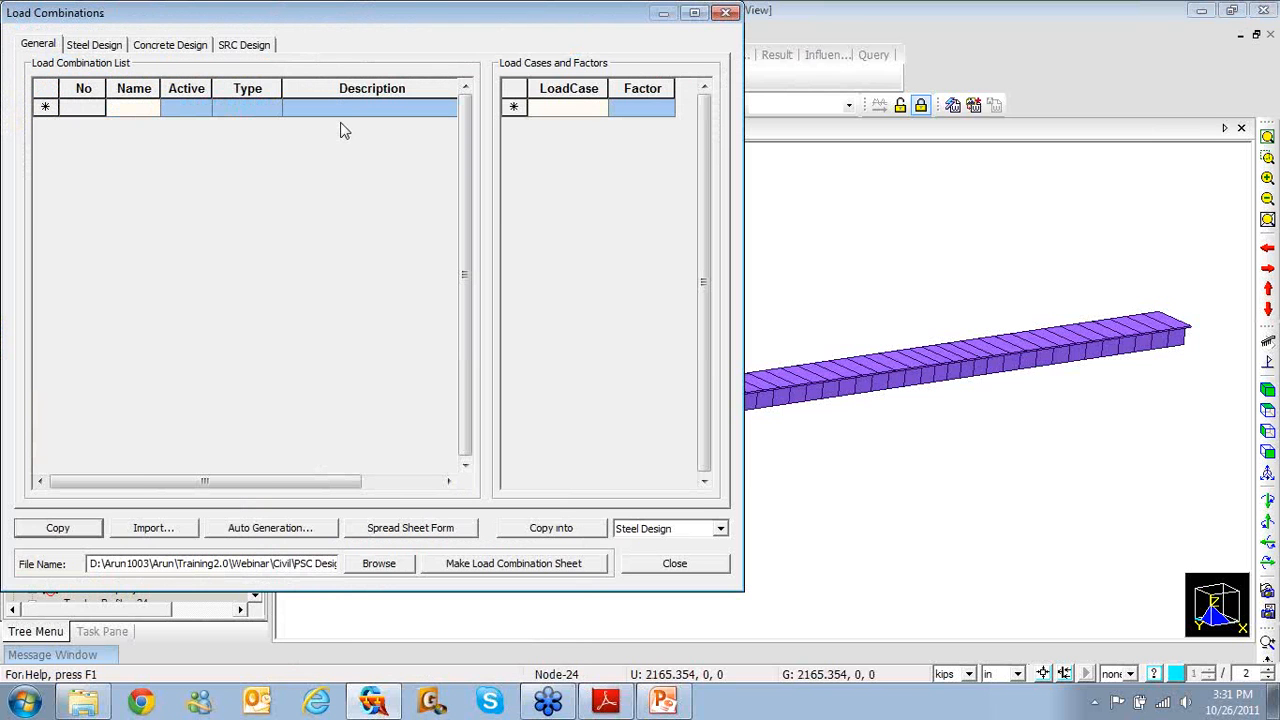
left_click(170, 44)
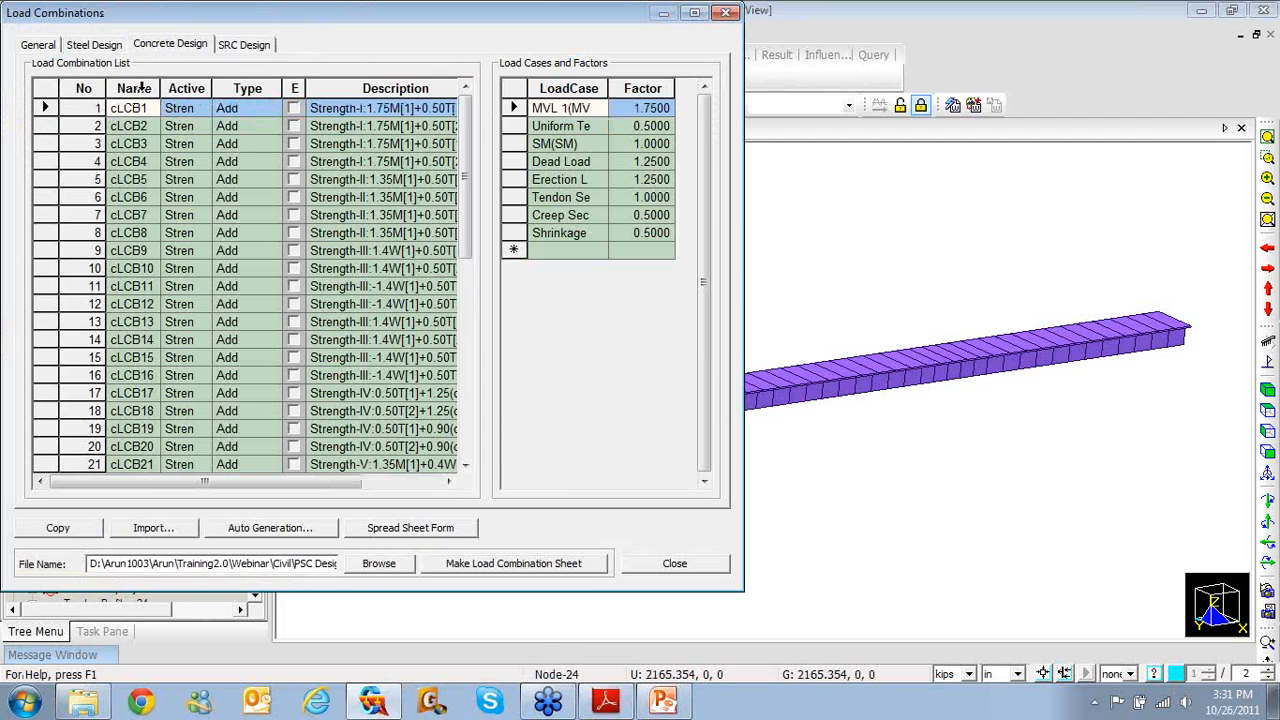
left_click(204, 110)
left_click(204, 109)
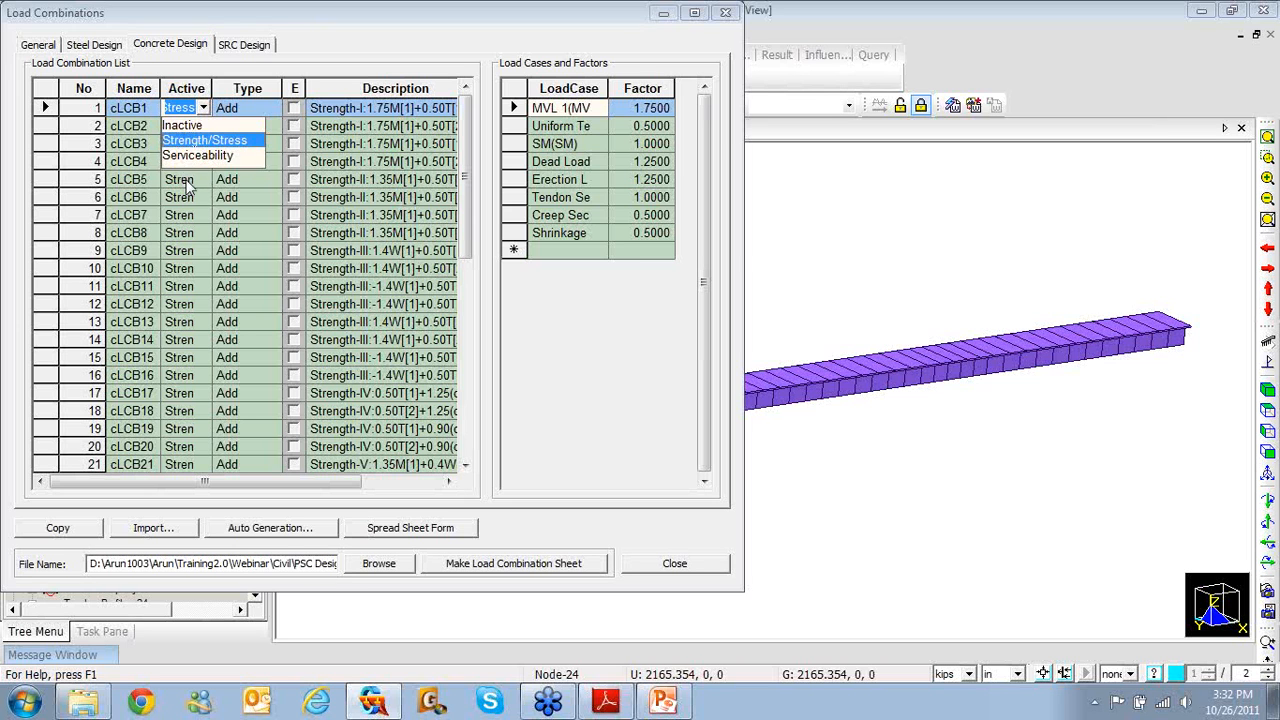
left_click(185, 180)
left_click(183, 128)
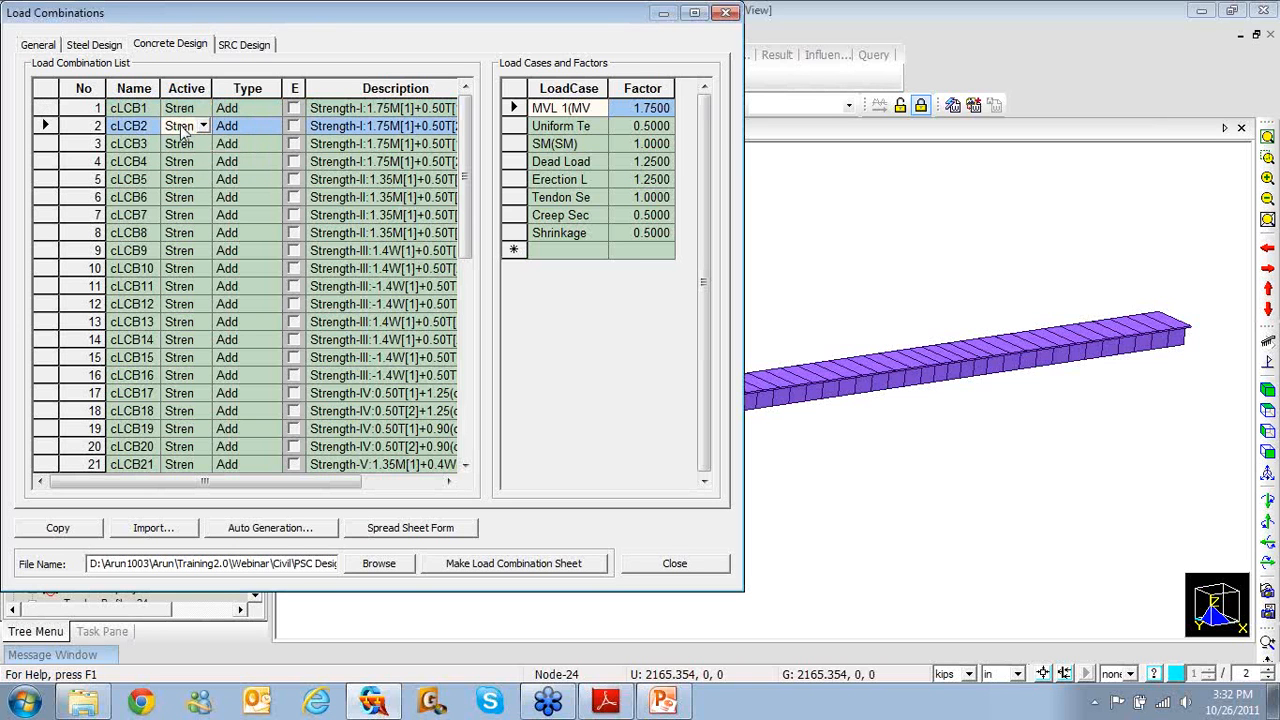
left_click(183, 111)
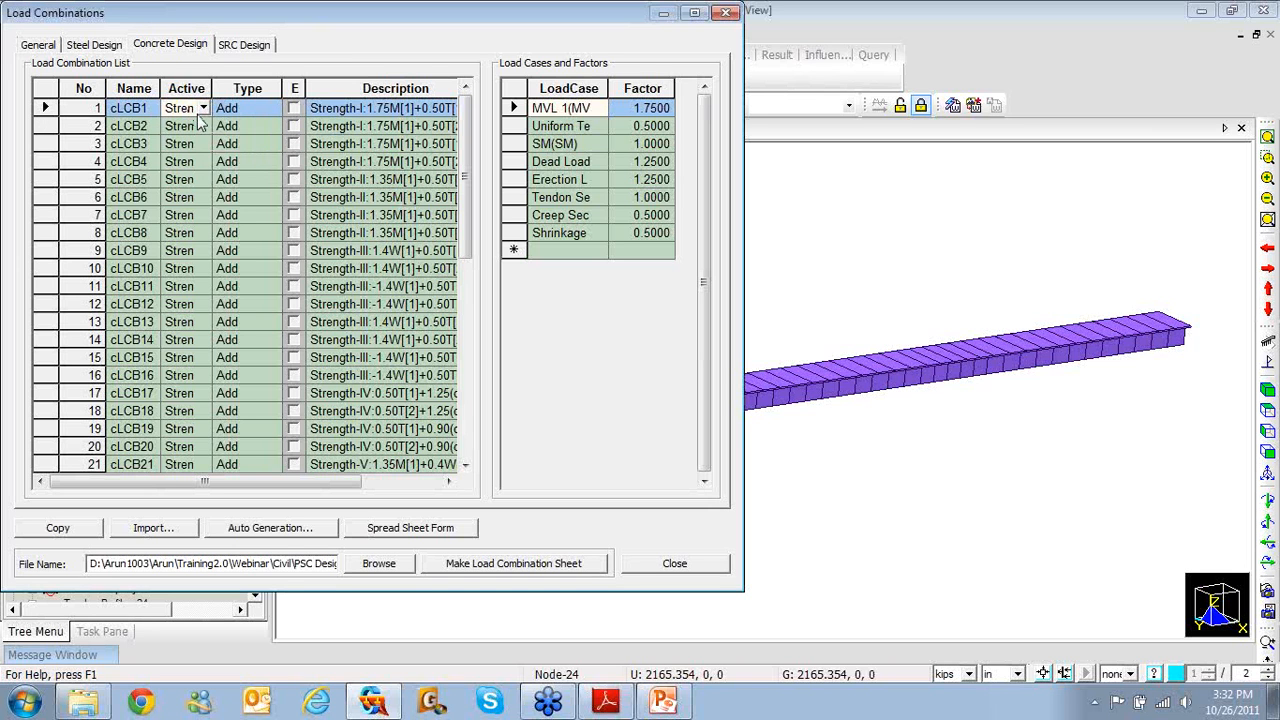
- Examine the Type options Add and Envelope for cLCB1, select cLCB3's type, and close the load combinations
left_click(273, 109)
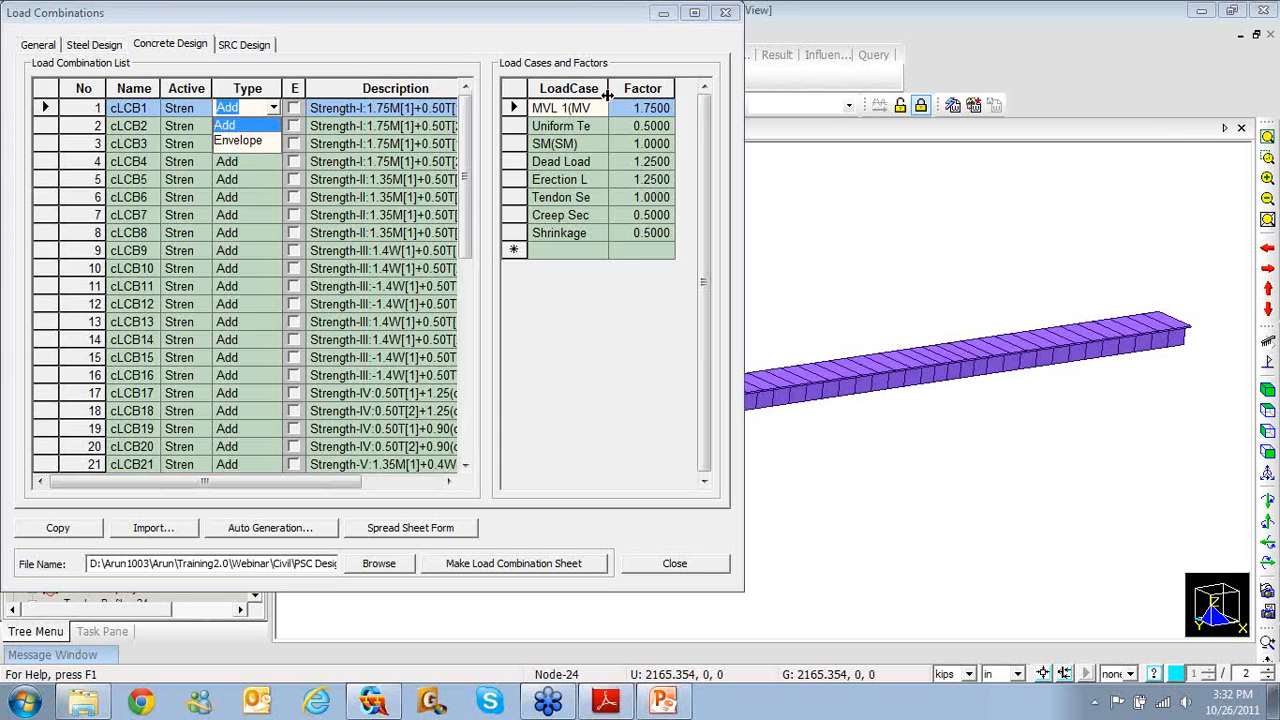
left_click(266, 163)
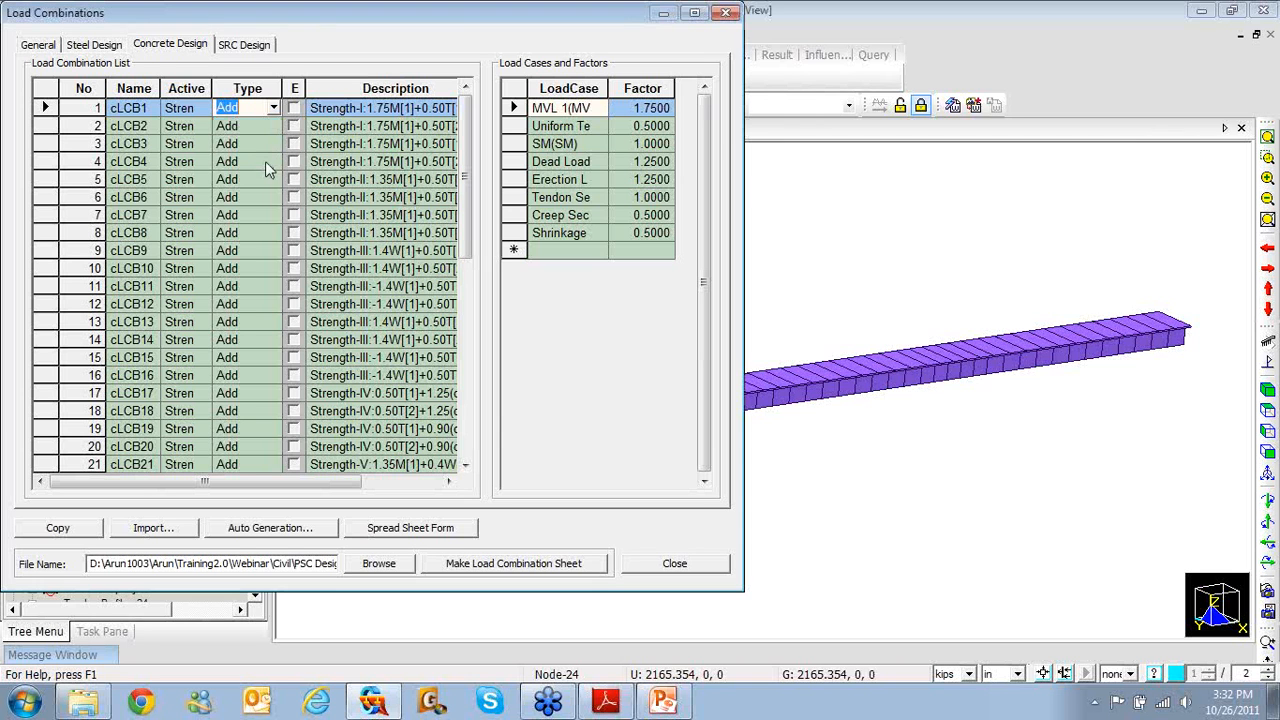
left_click(251, 142)
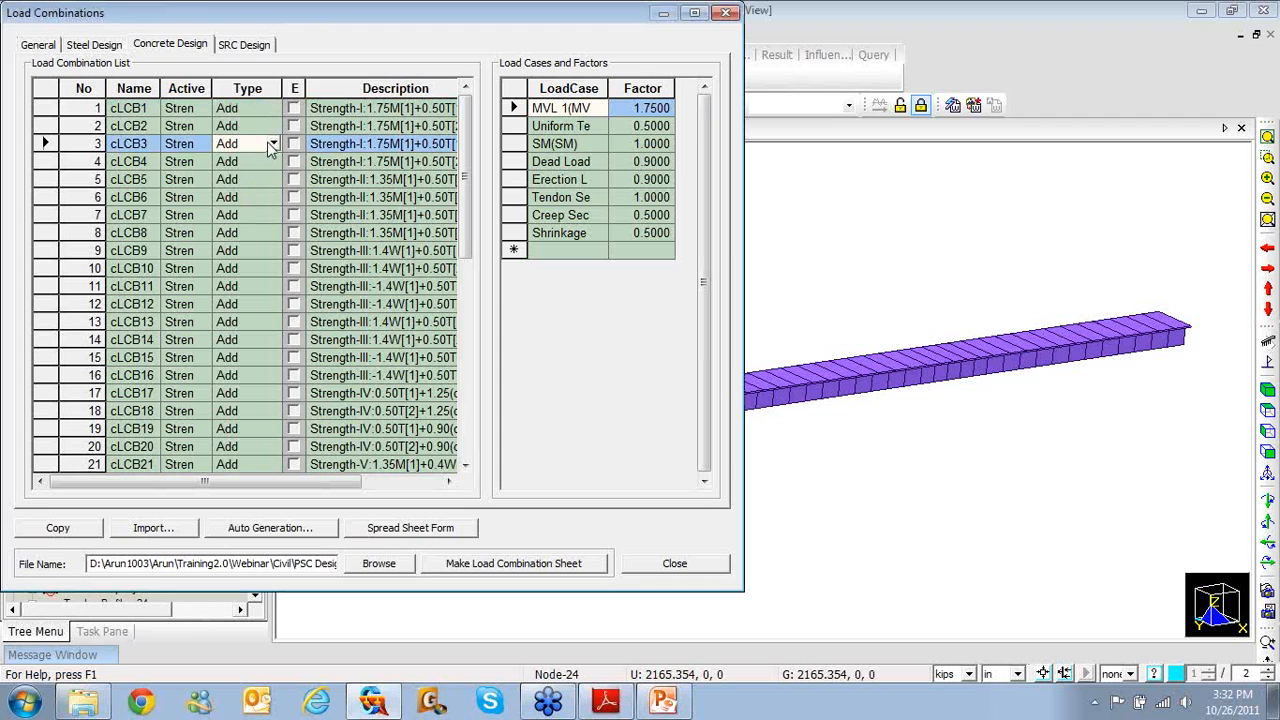
left_click(727, 13)
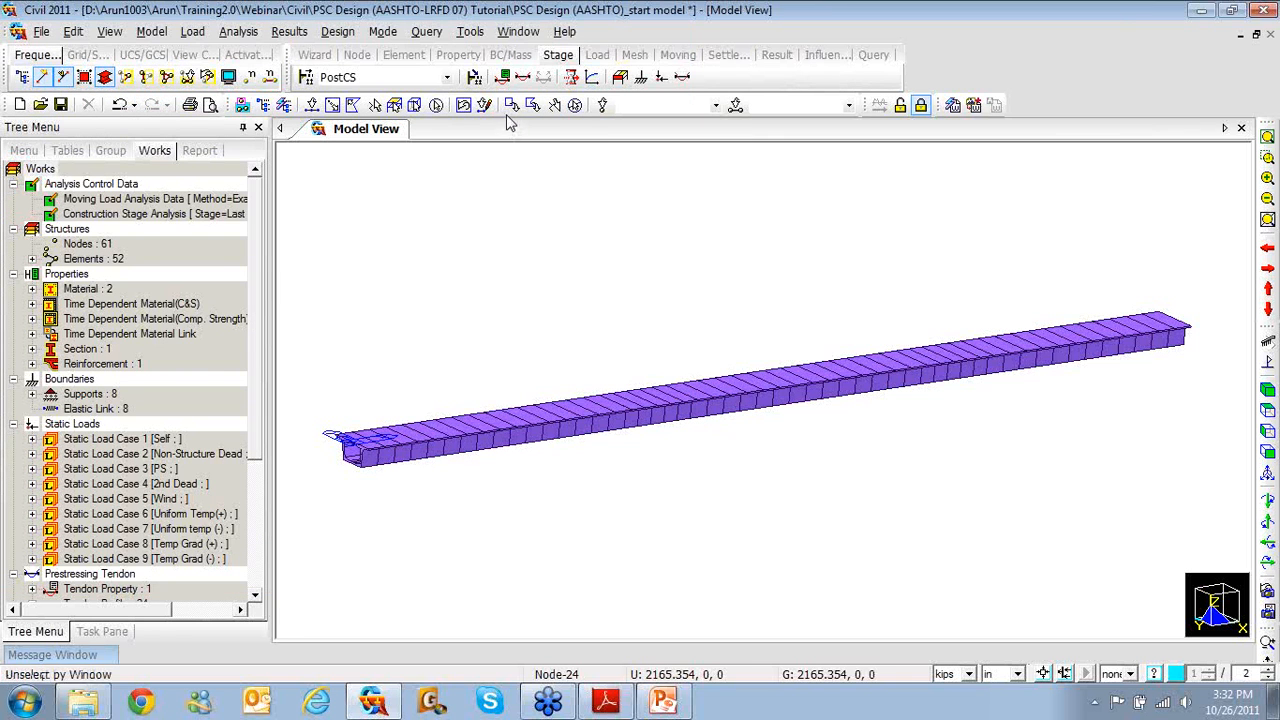
- Add a new combination named Dead at the end of the Concrete Design load combination list
left_click(302, 38)
left_click(306, 48)
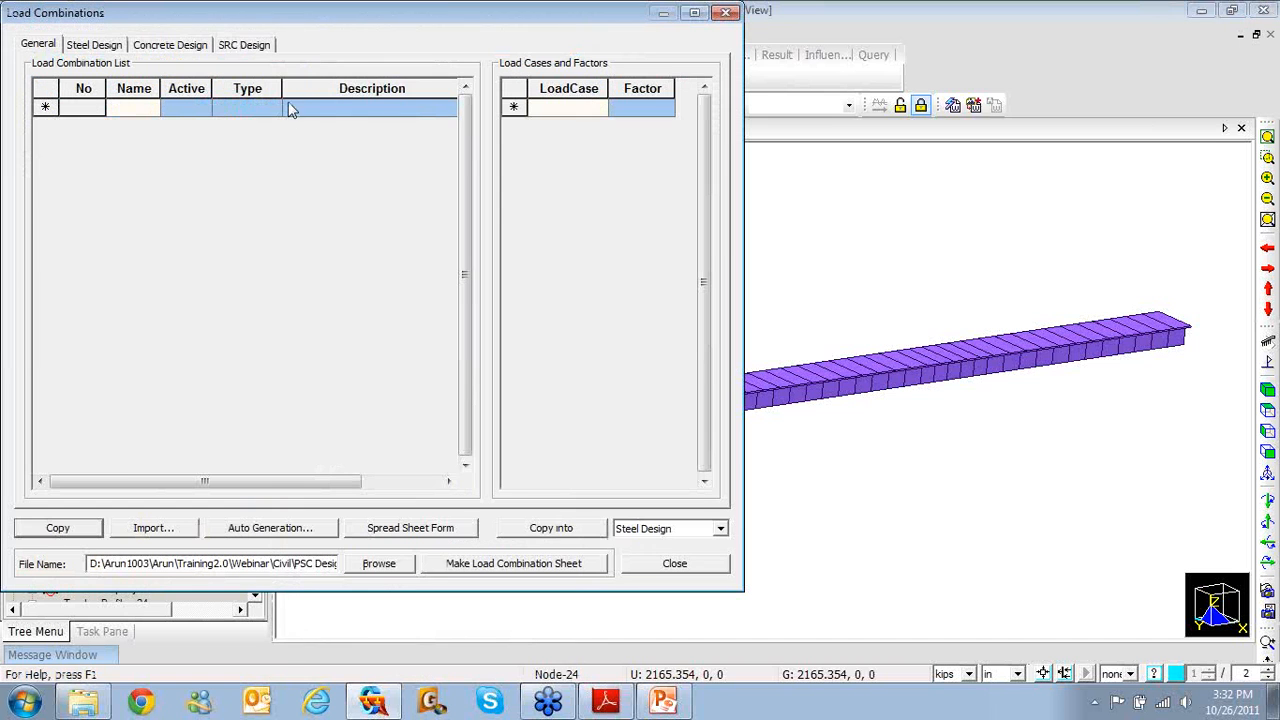
left_click(191, 48)
scroll(167, 467, "down", 7)
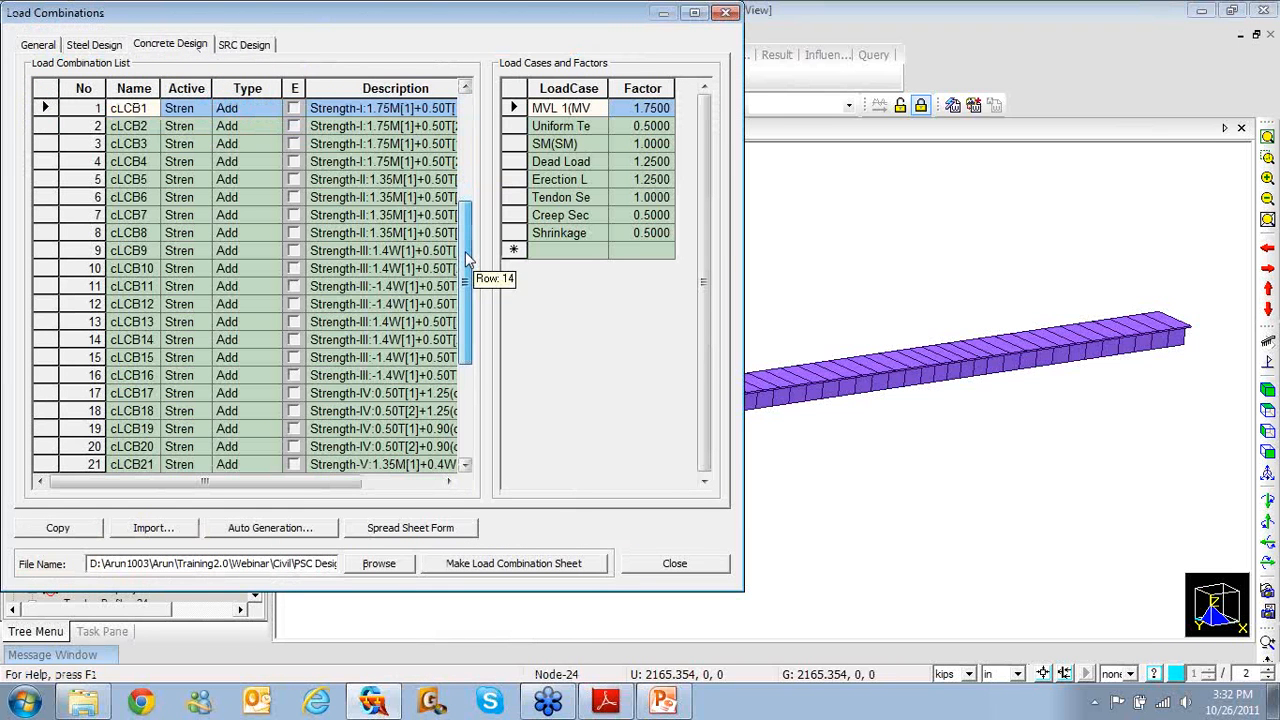
left_click(164, 462)
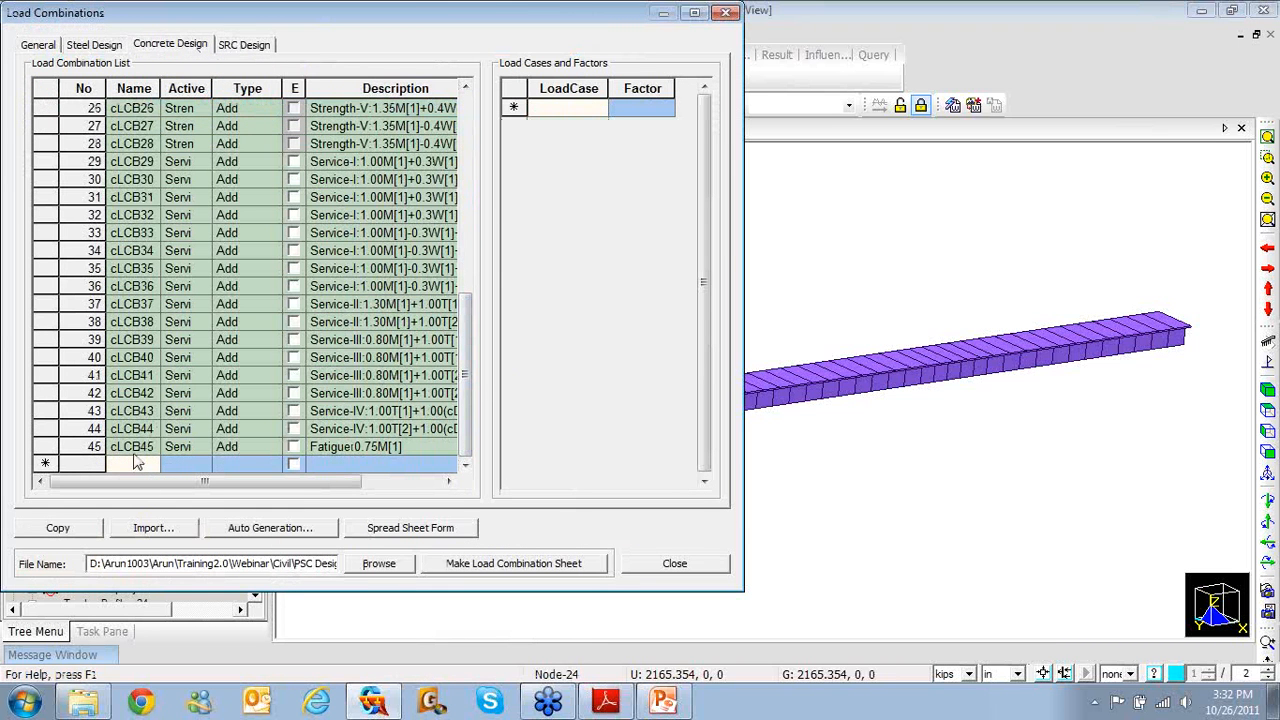
type("Dea")
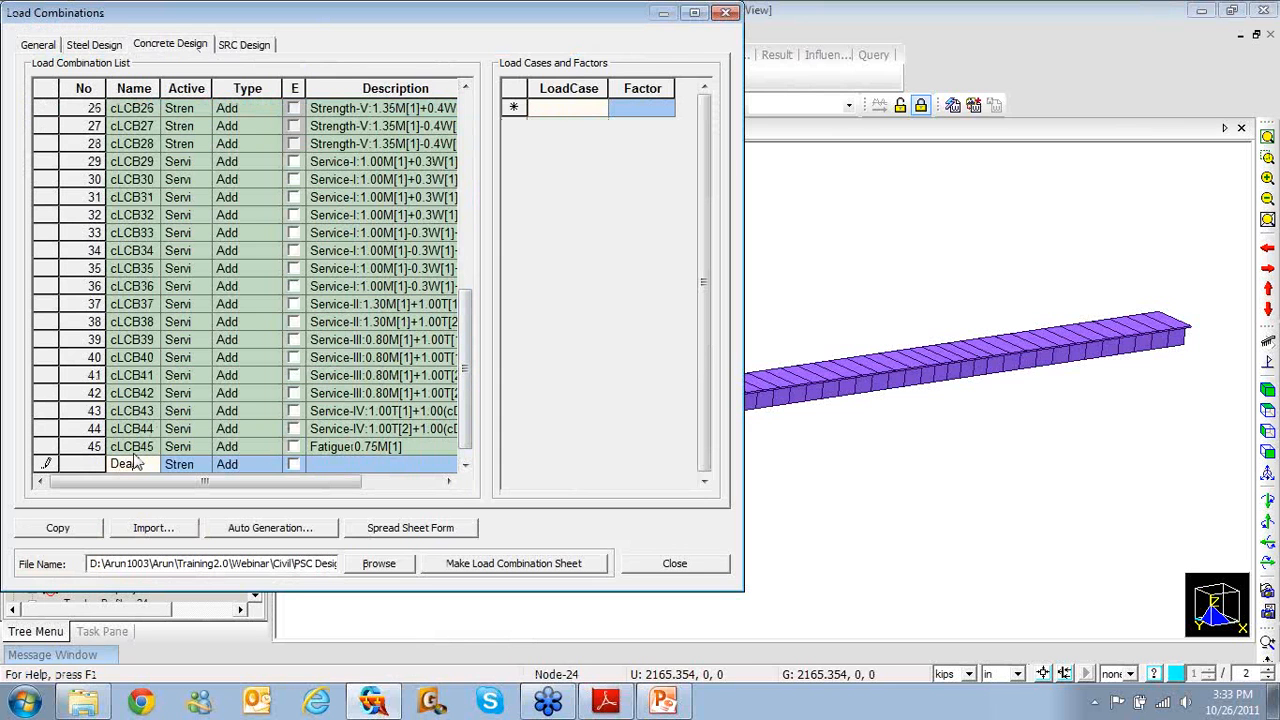
type("d")
- Add the construction stage load cases Dead Load(CS) and Tendon Secondary(CS) to the Dead combination with factor 1.0
left_click(599, 110)
left_click(600, 108)
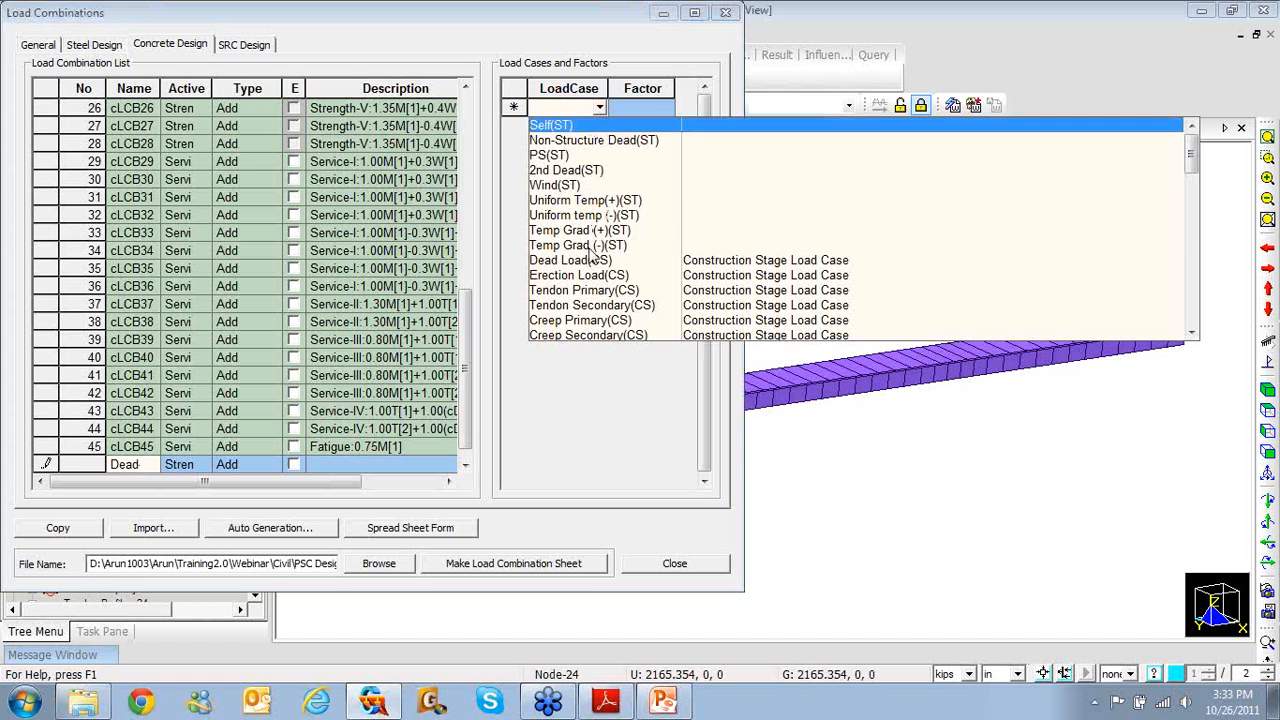
left_click(590, 262)
left_click(599, 126)
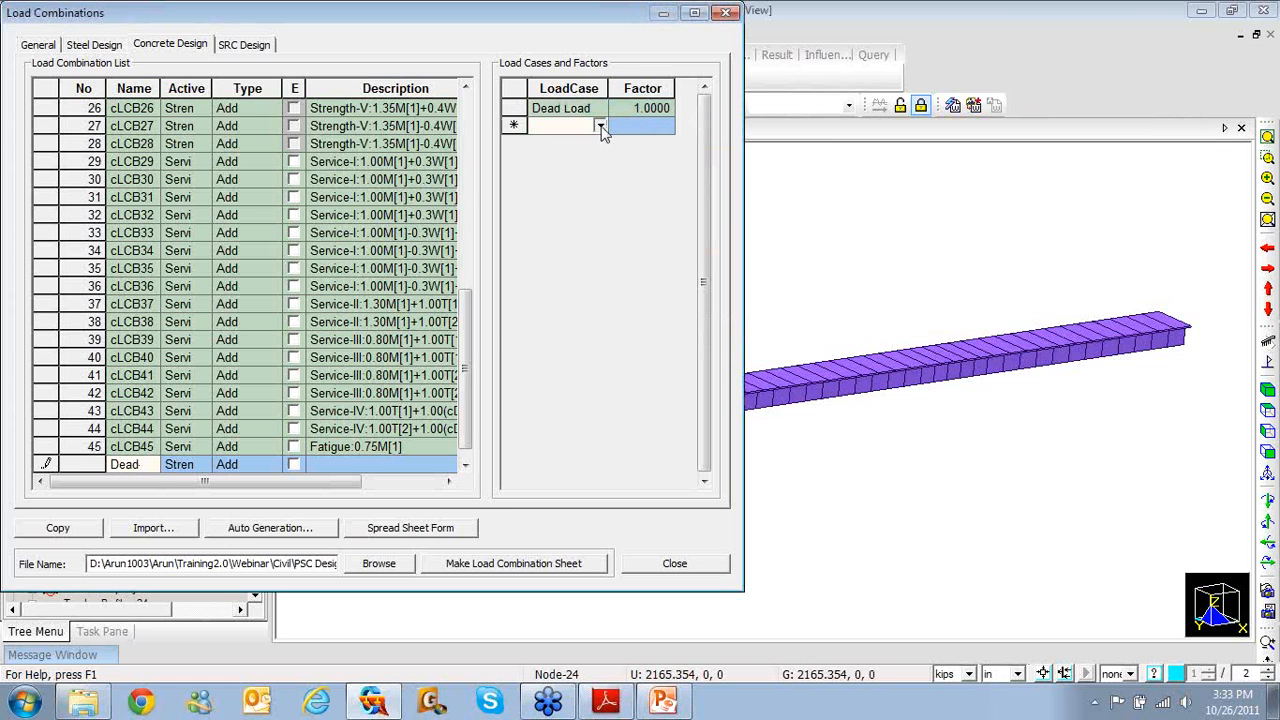
left_click(600, 127)
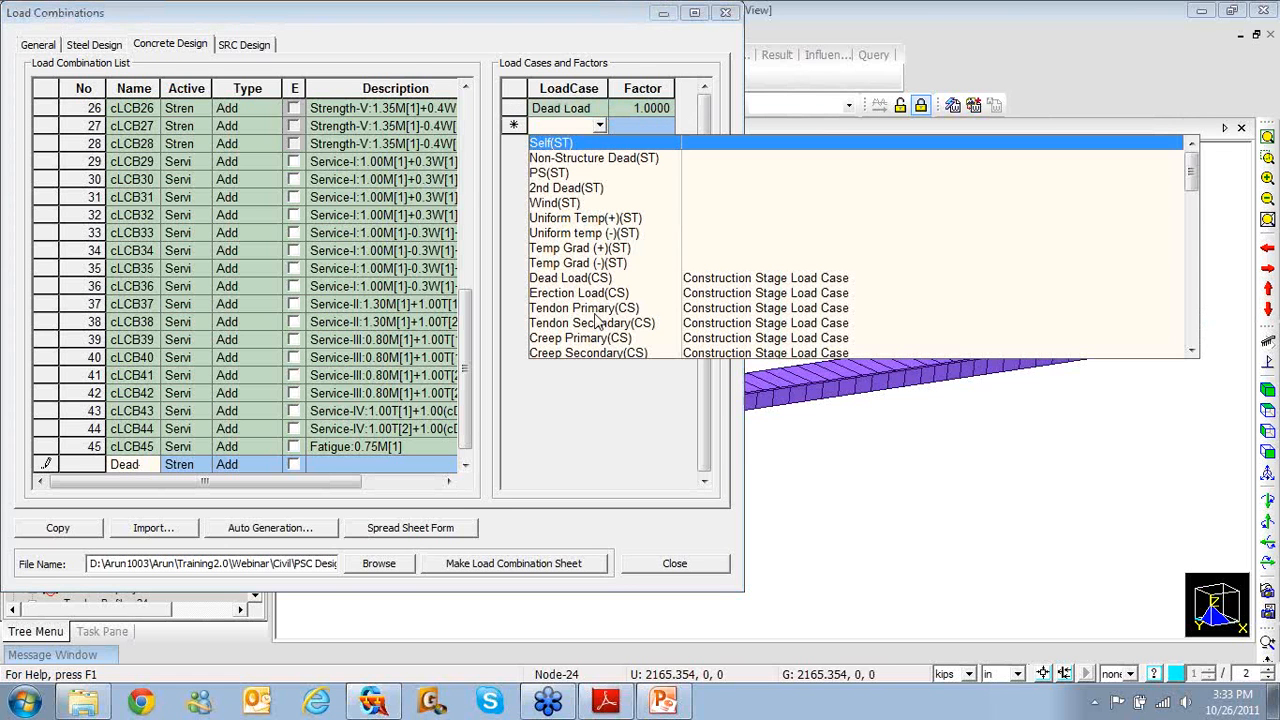
left_click(598, 324)
- Add the Shrinkage and Creep Secondary(CS) load cases to the Dead combination with factor 1.0
left_click(599, 143)
left_click(600, 143)
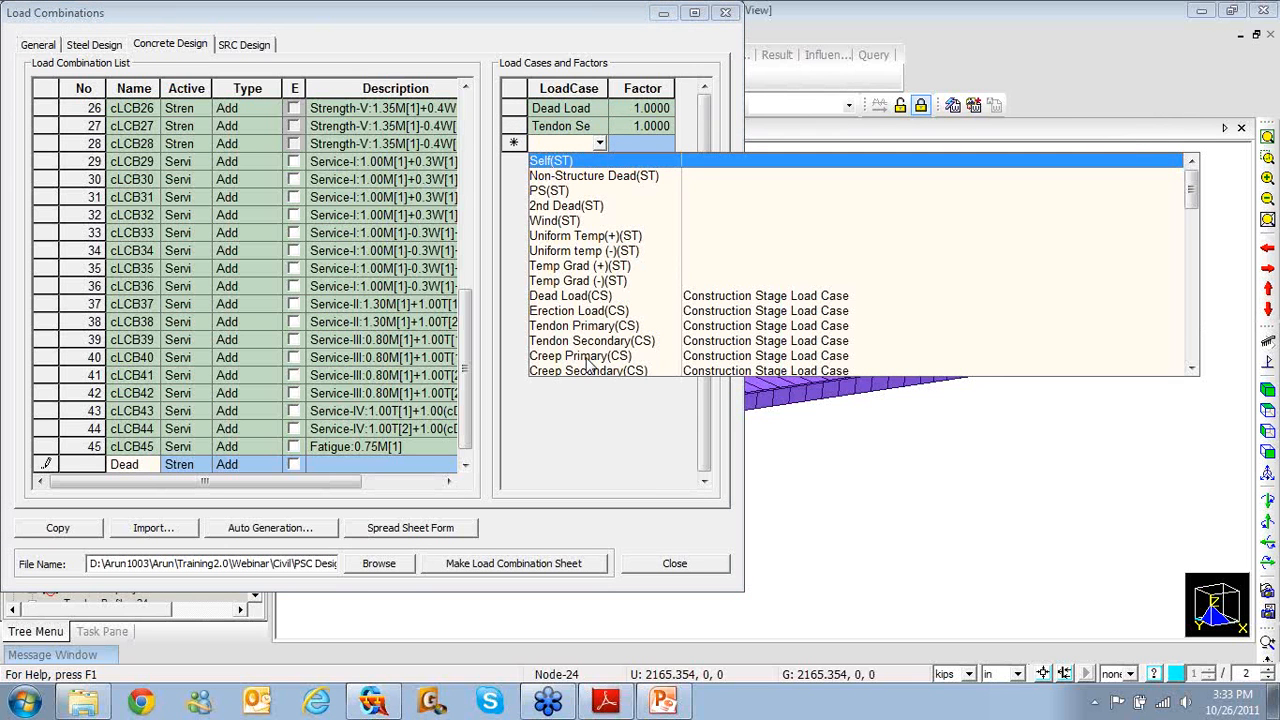
scroll(587, 364, "down", 1)
left_click(587, 357)
left_click(600, 162)
left_click(600, 162)
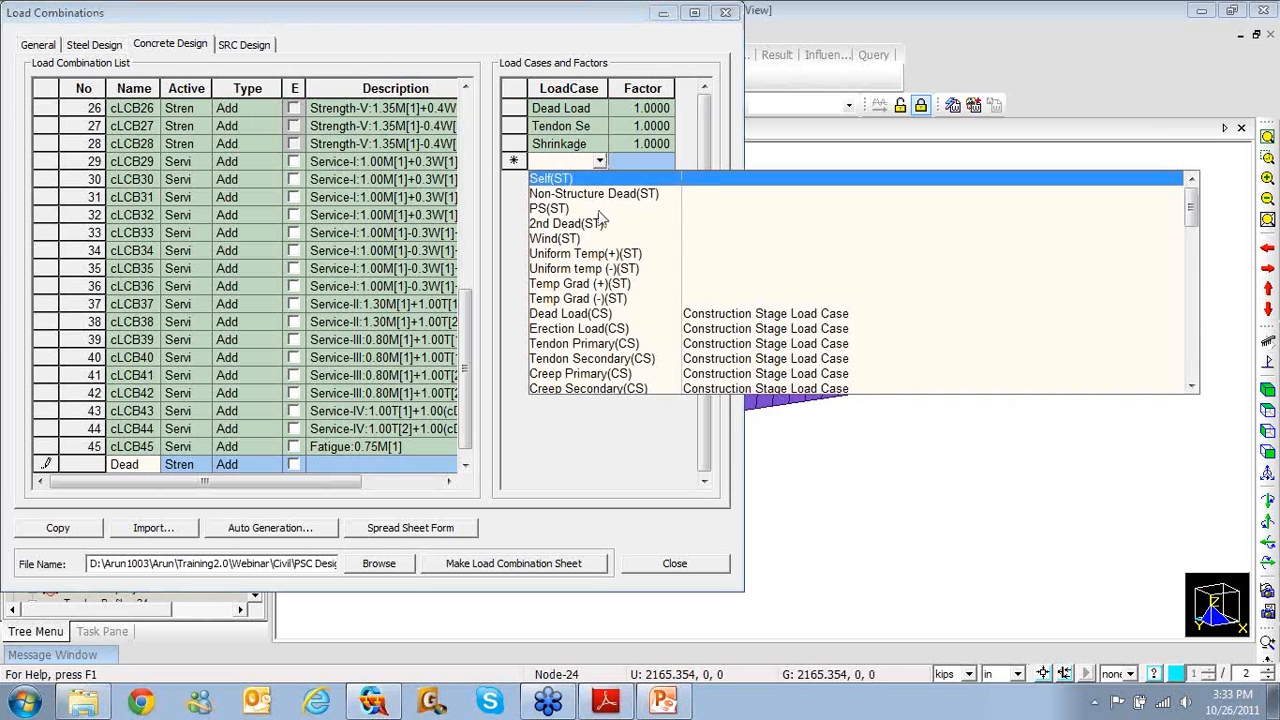
left_click(596, 388)
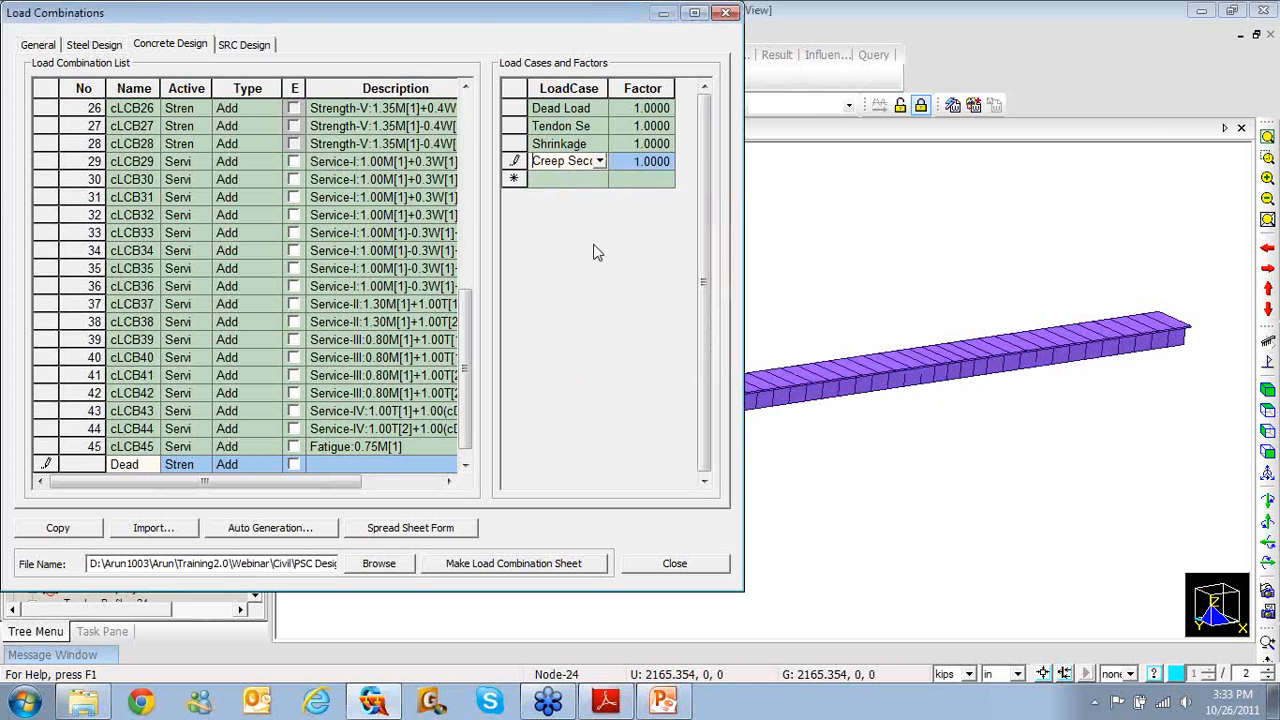
- Set the Dead combination's factors to 1.3 for Dead Load and 1.25 for tendon secondary, and add it to the concrete design combinations
left_click(595, 180)
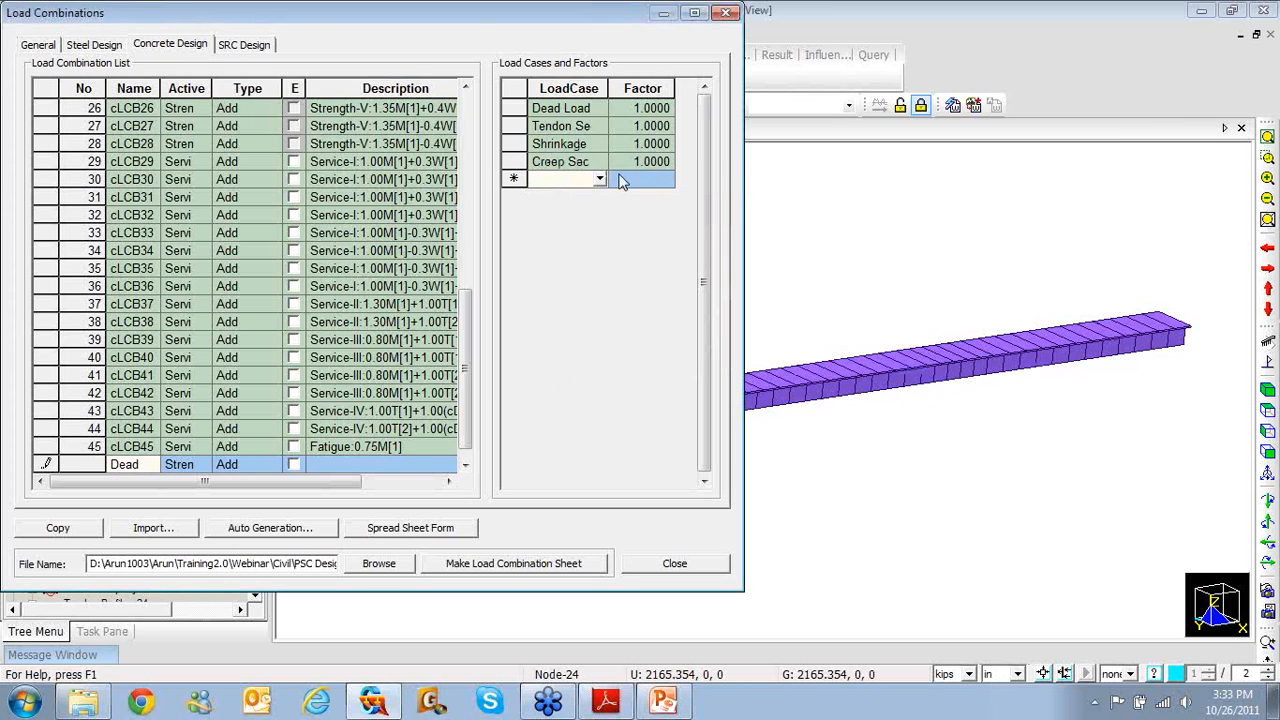
left_click(655, 108)
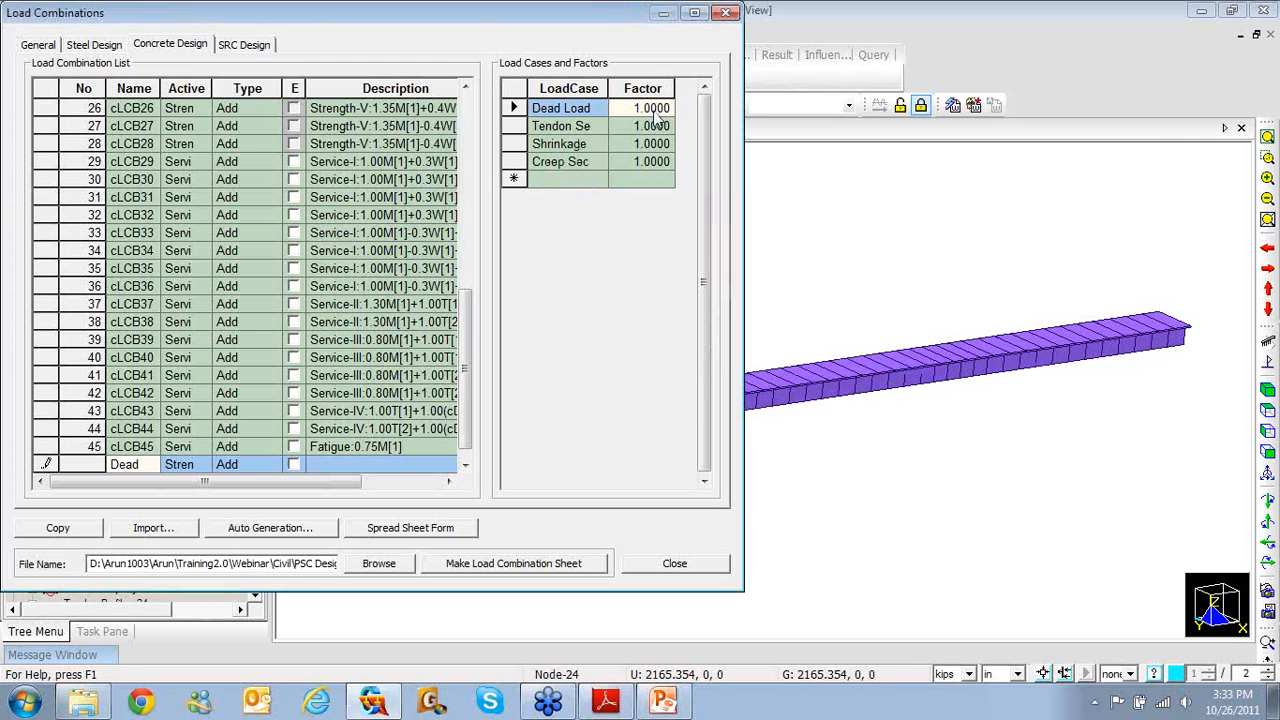
type("1.3")
left_click(643, 126)
type("1.")
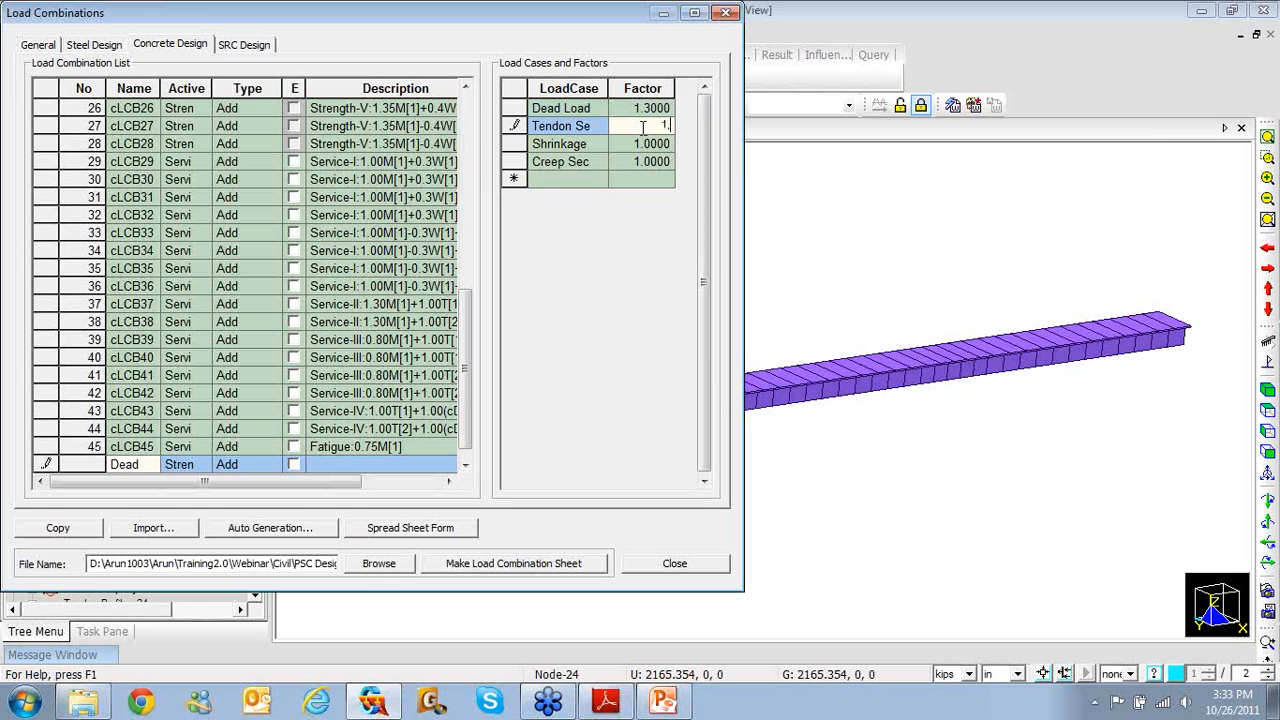
type("25")
left_click(648, 148)
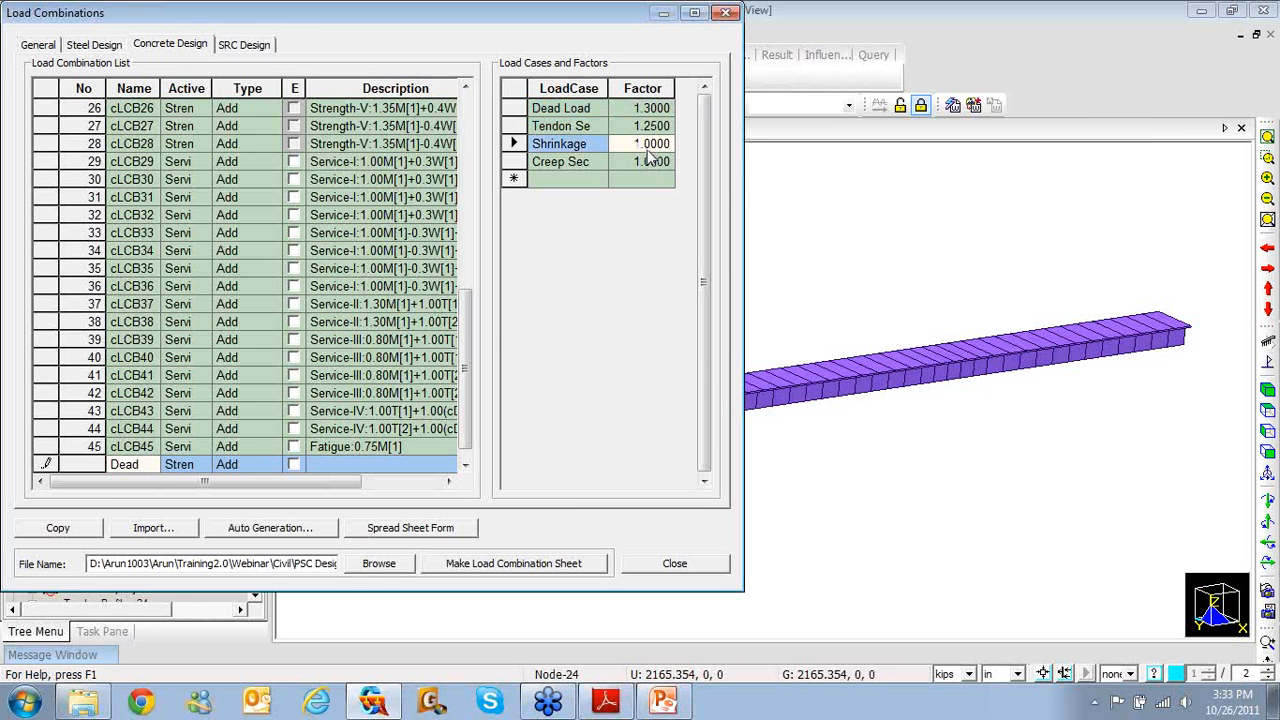
left_click(650, 162)
left_click(645, 179)
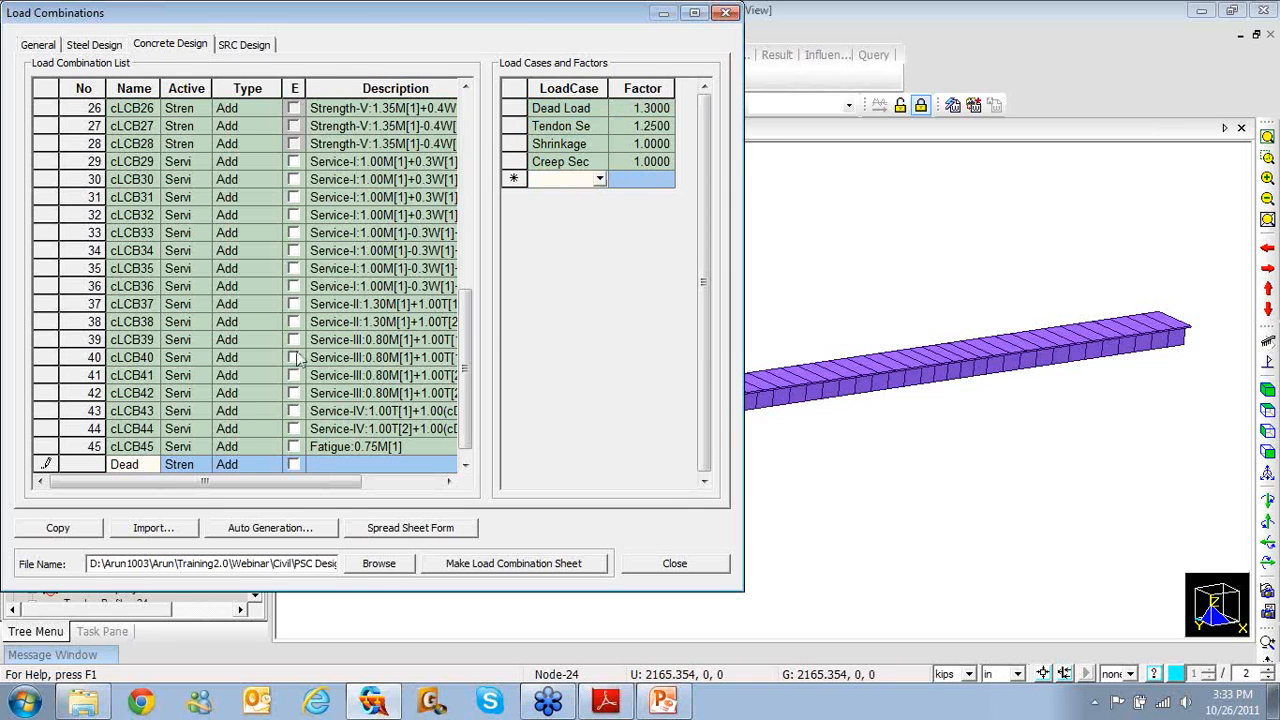
left_click_drag(465, 363, 456, 423)
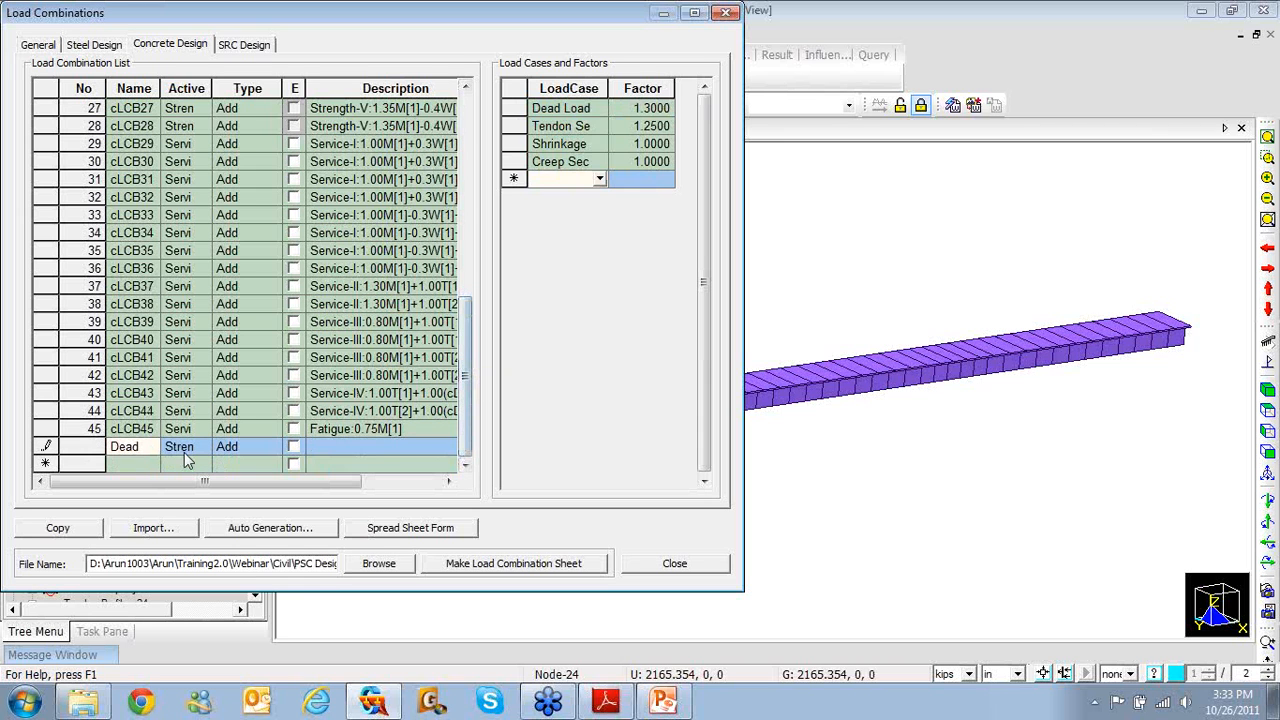
left_click(134, 463)
left_click(128, 448)
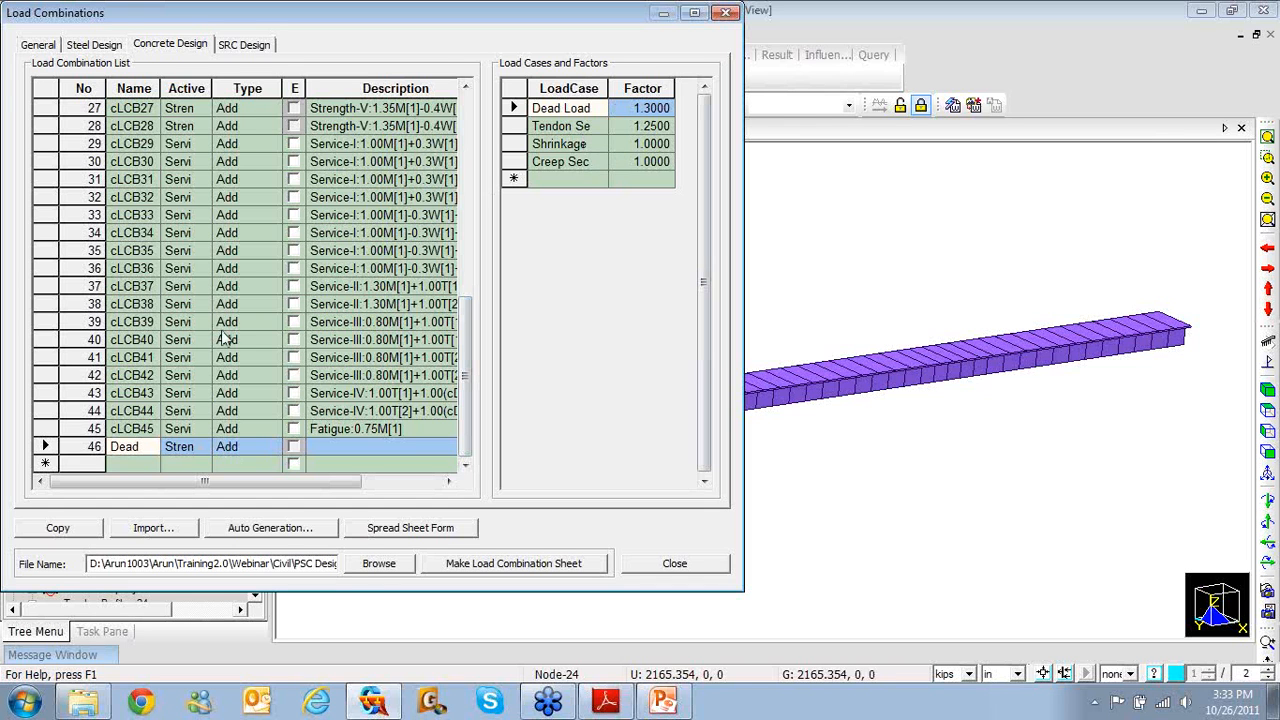
- Delete the Dead load combination from the concrete design list and close the load combinations
left_click(42, 447)
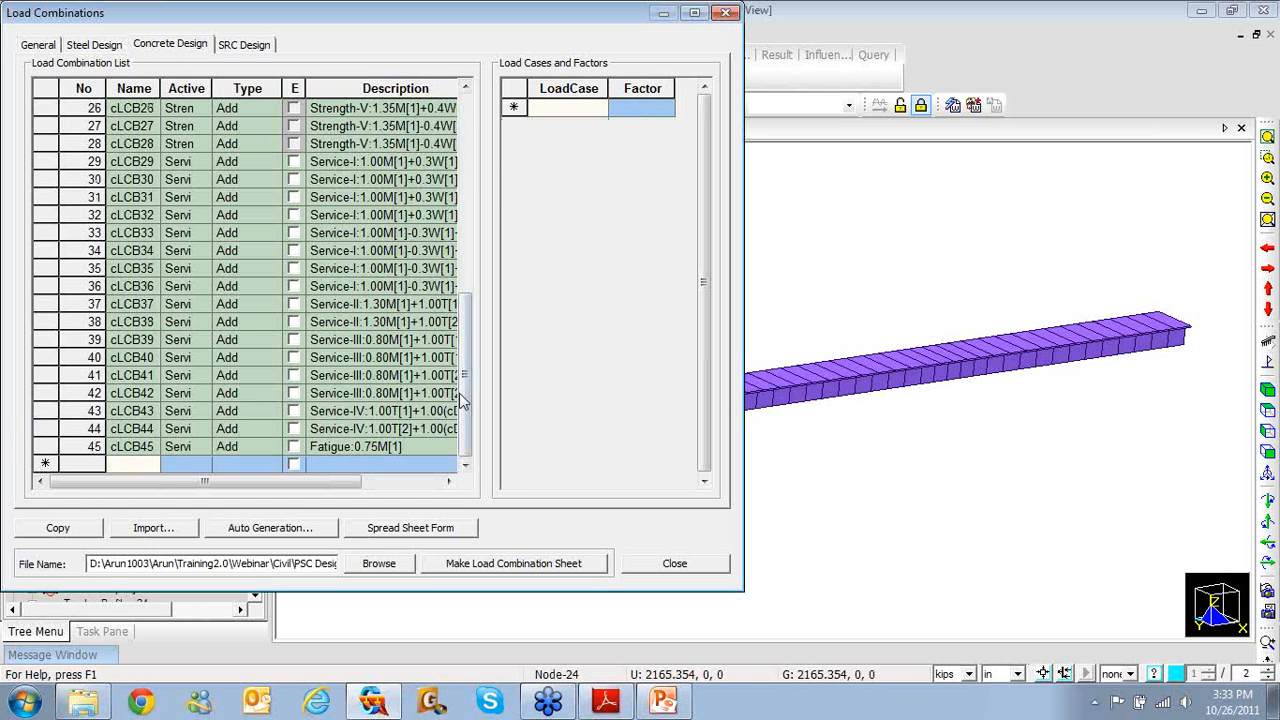
left_click_drag(463, 400, 474, 170)
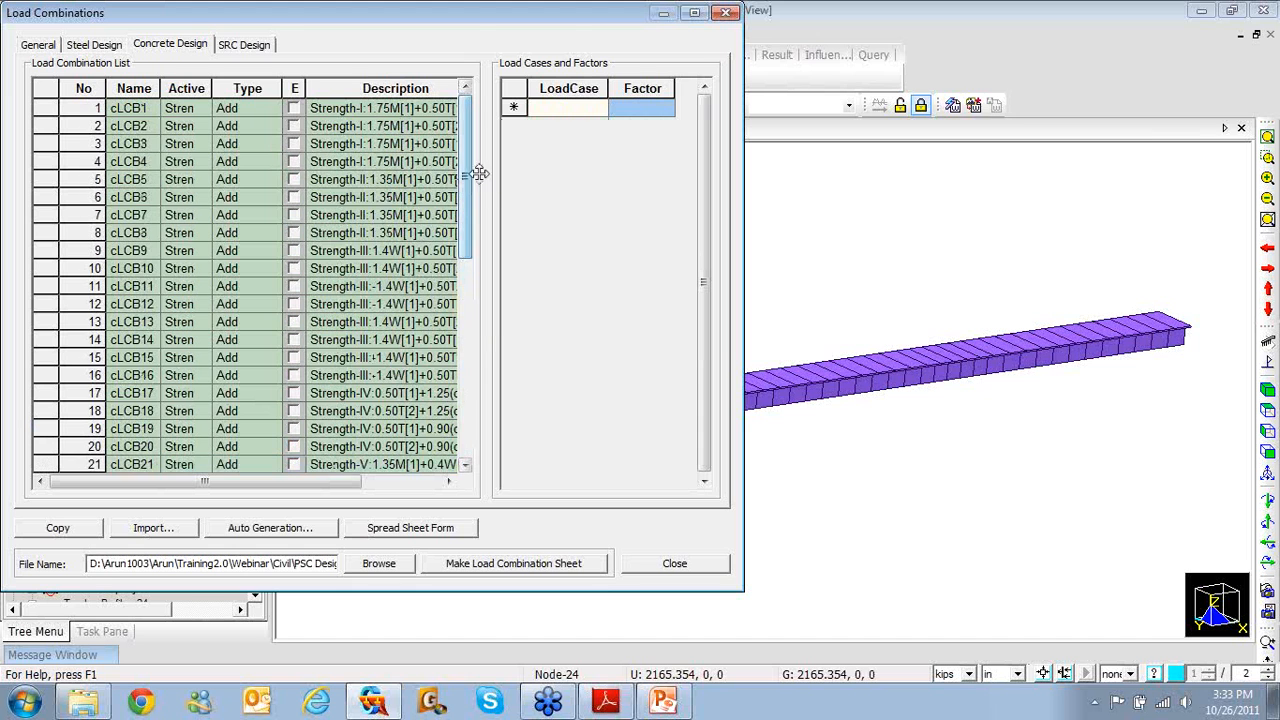
left_click(729, 14)
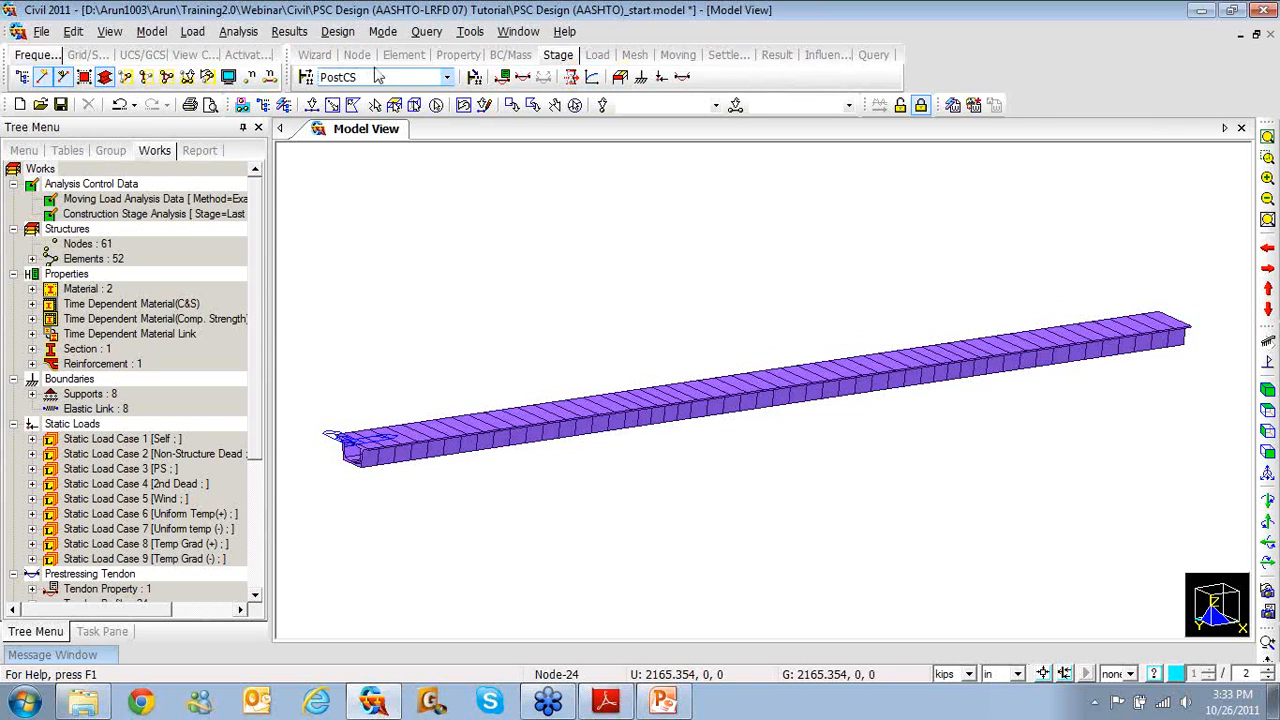
- Open the PSC design parameters for AASHTO-LRFD07 and choose the Fully PSC bridge type with Segmental construction
left_click(349, 33)
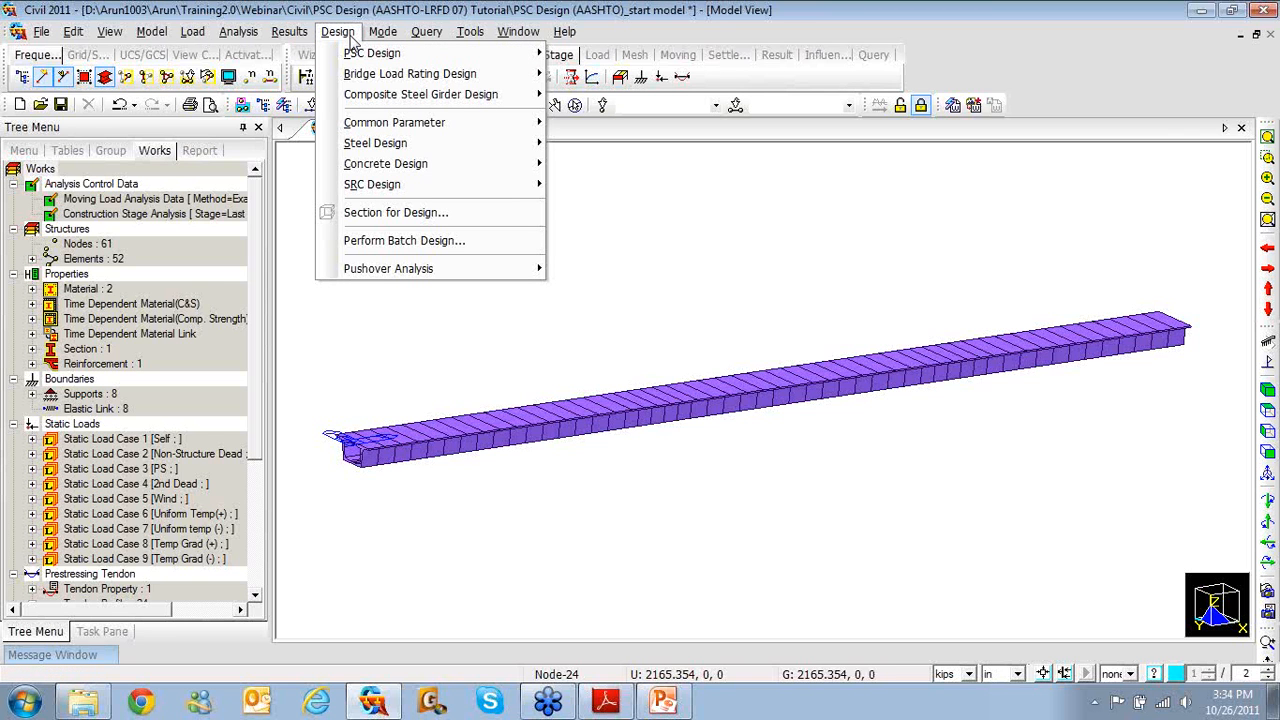
mouse_move(362, 56)
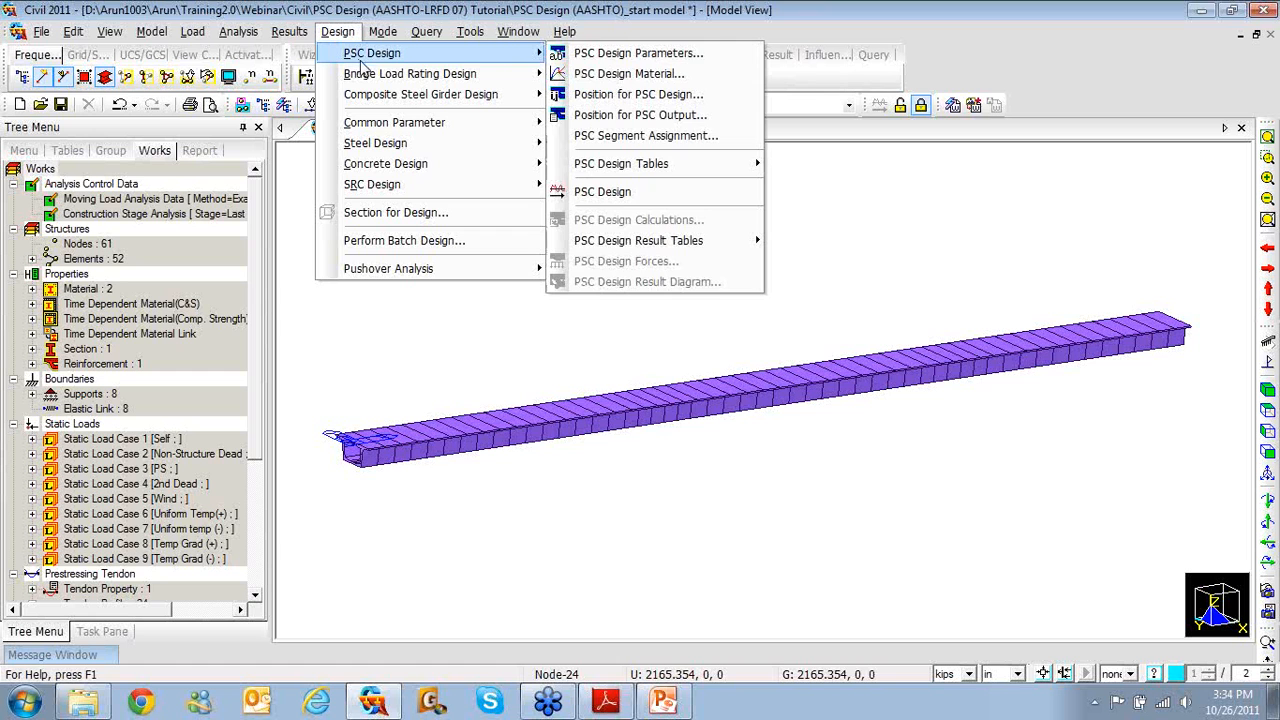
left_click(594, 56)
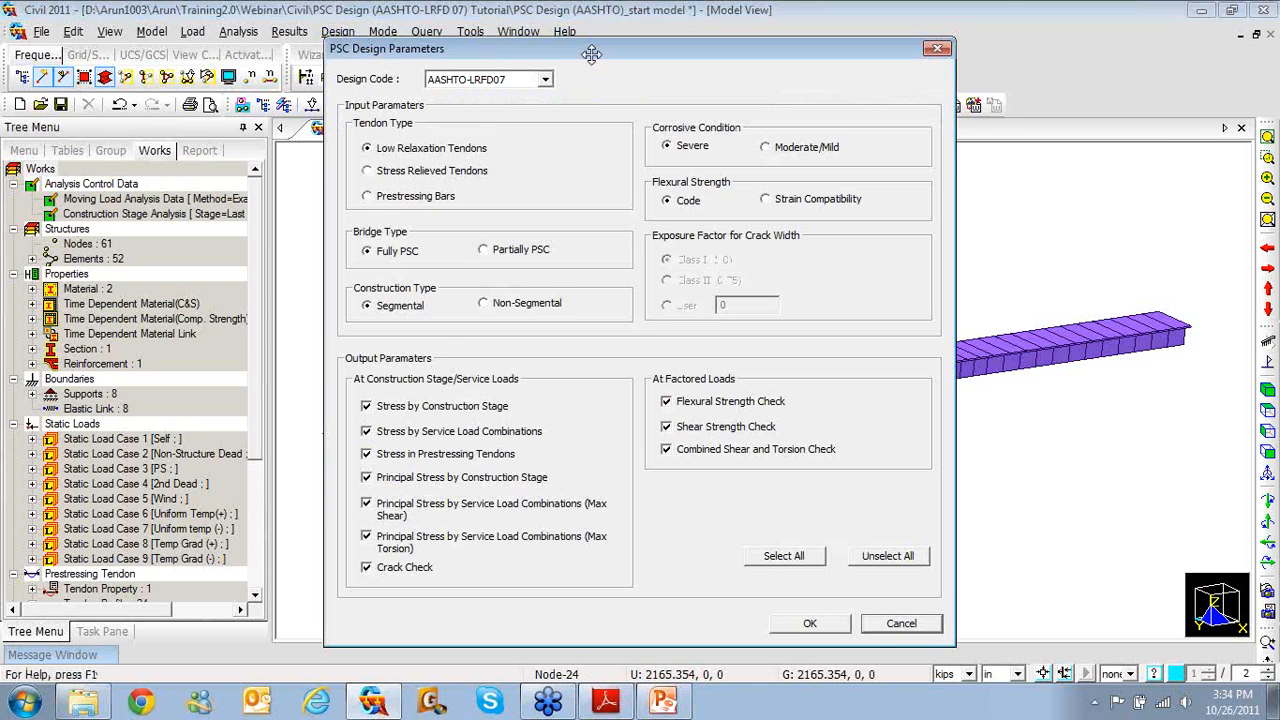
left_click_drag(595, 48, 639, 32)
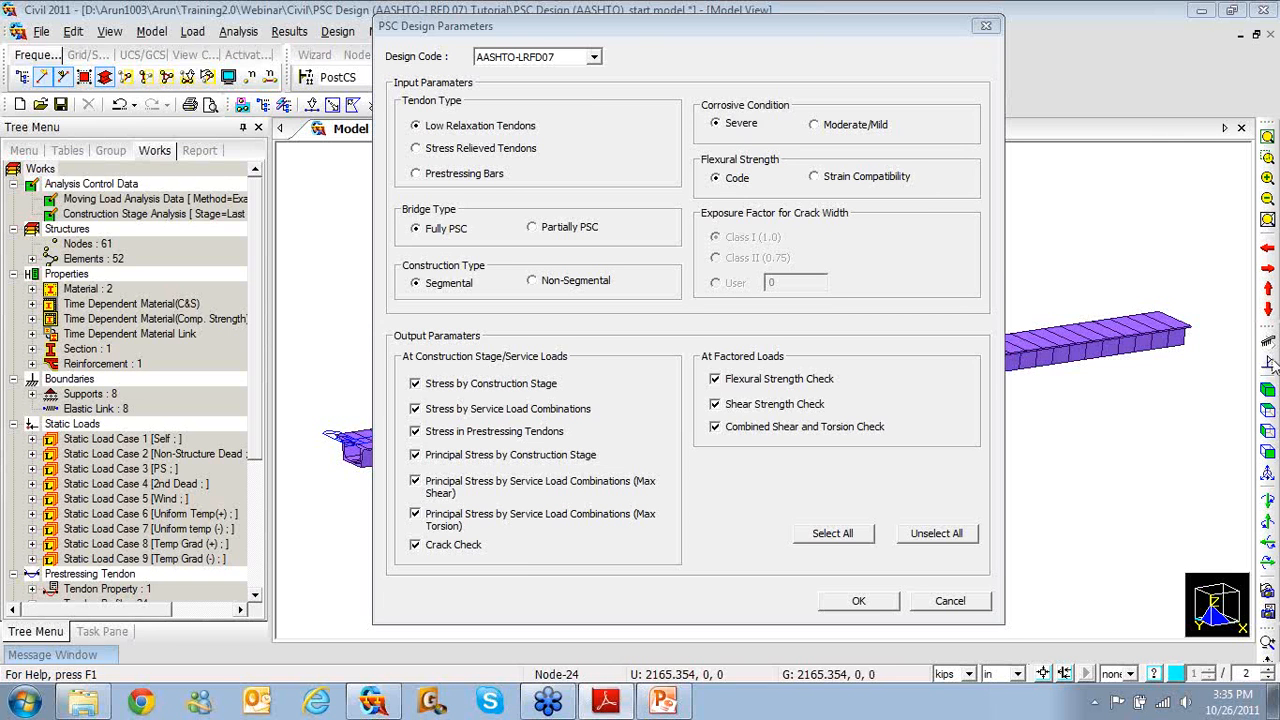
left_click(533, 229)
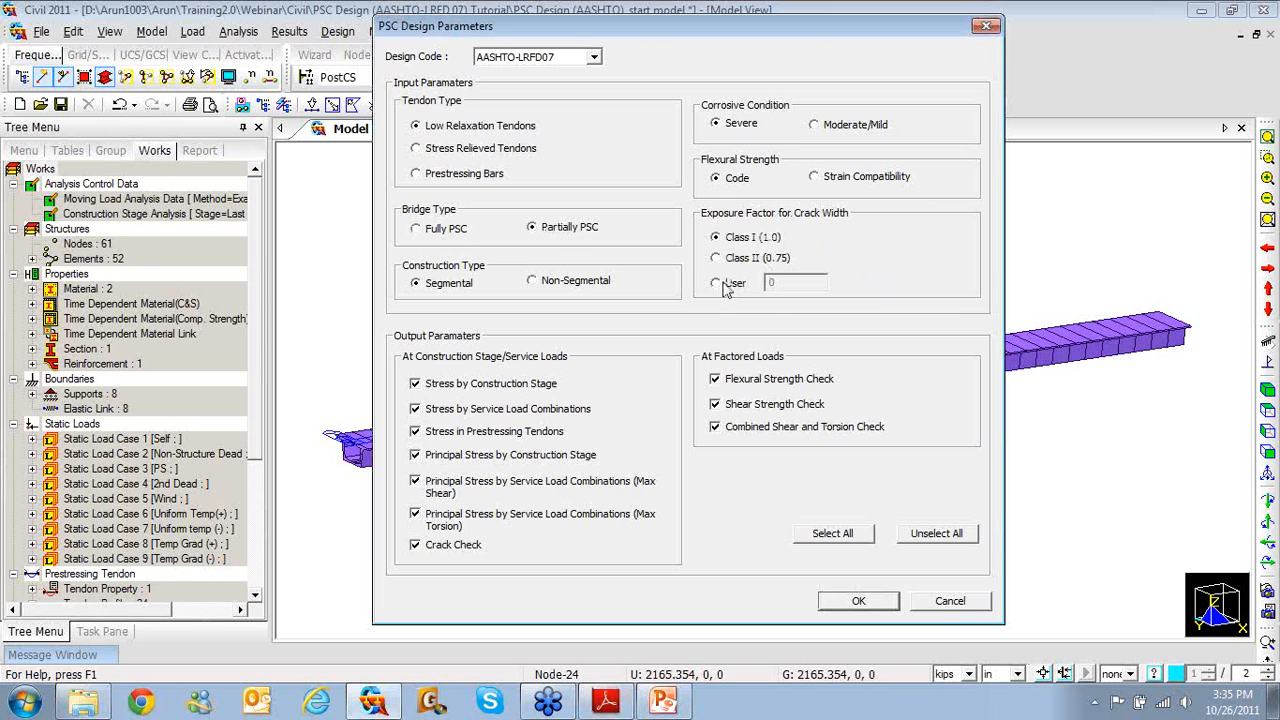
left_click(452, 229)
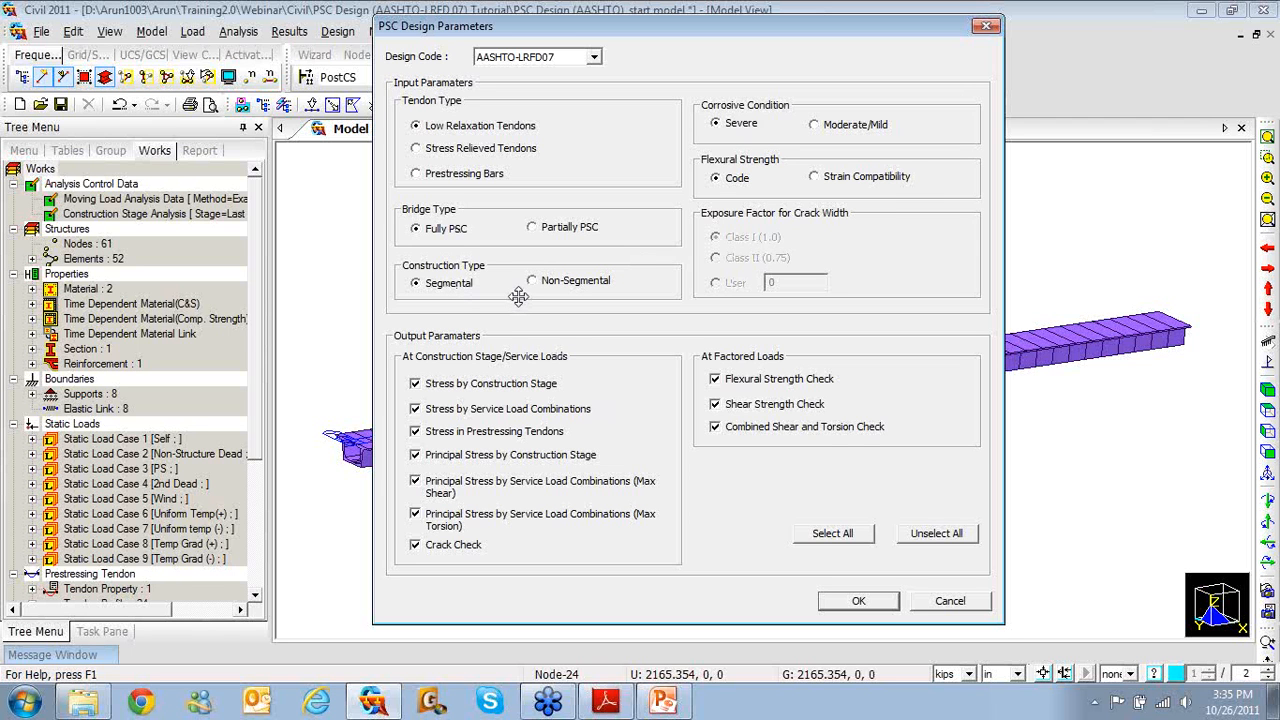
left_click(438, 289)
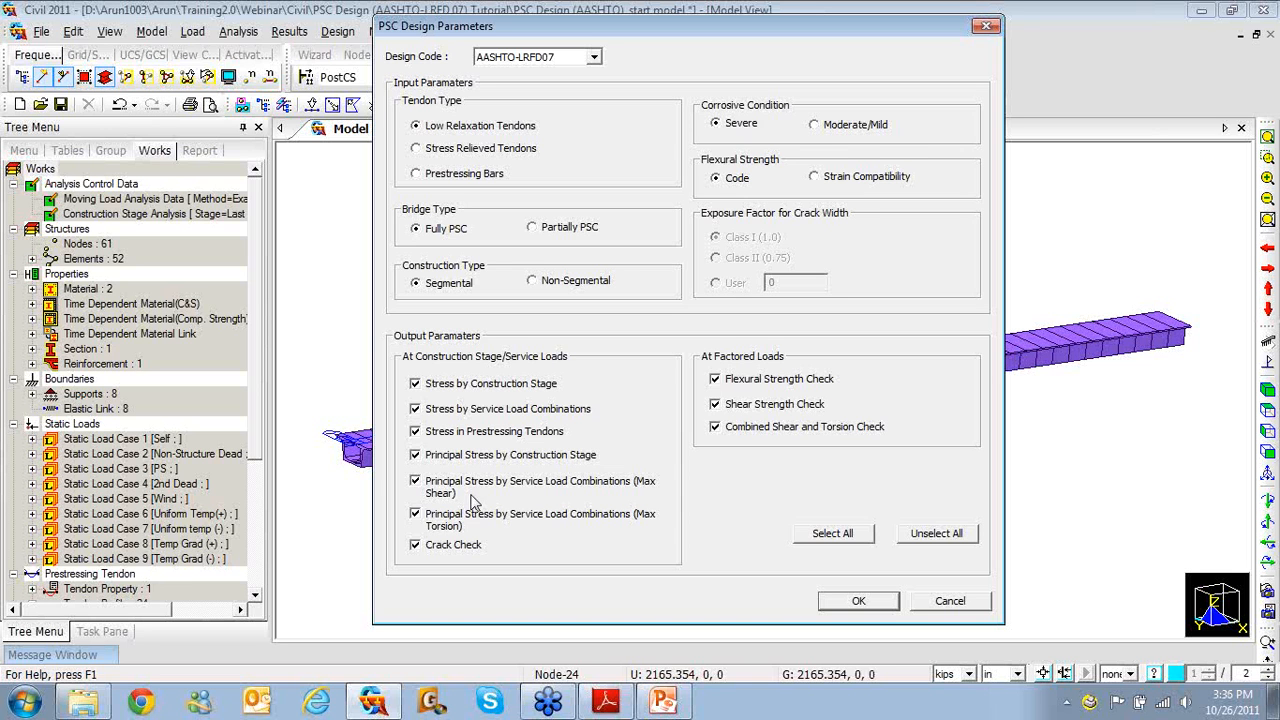
- Select all output checks for construction stage, service and factored loads, and confirm the PSC design parameters
left_click(930, 535)
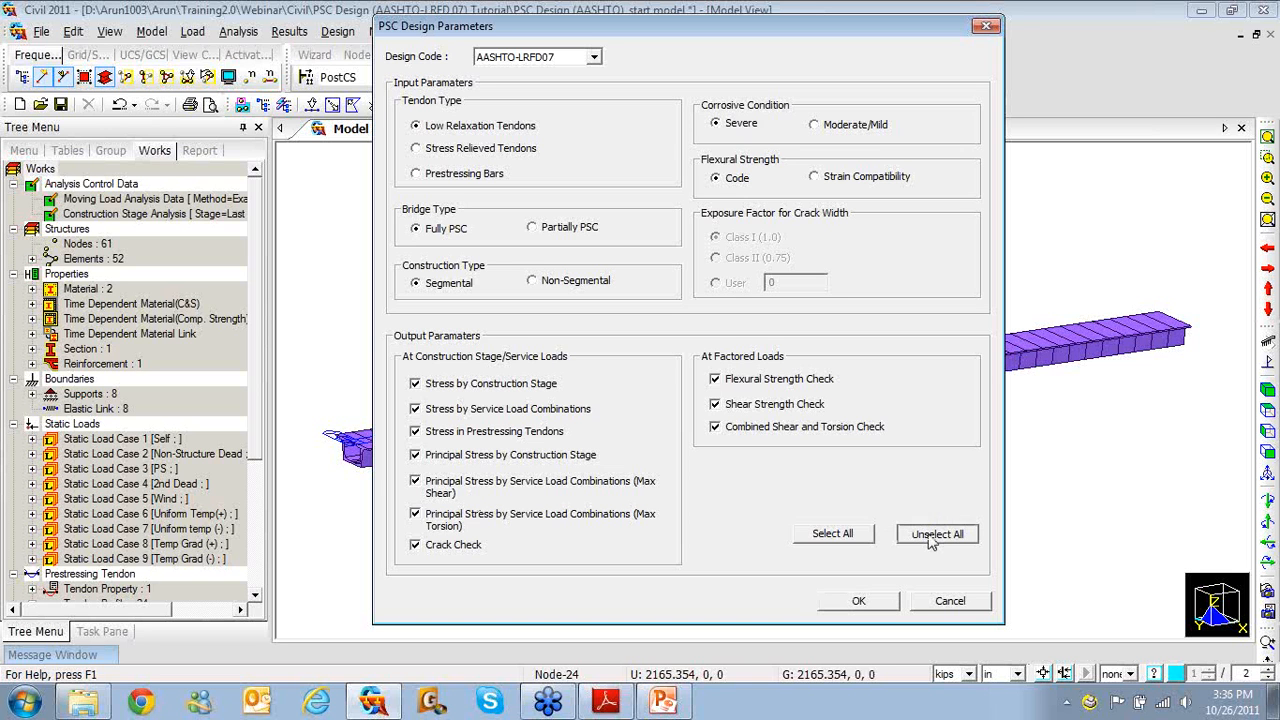
left_click(845, 535)
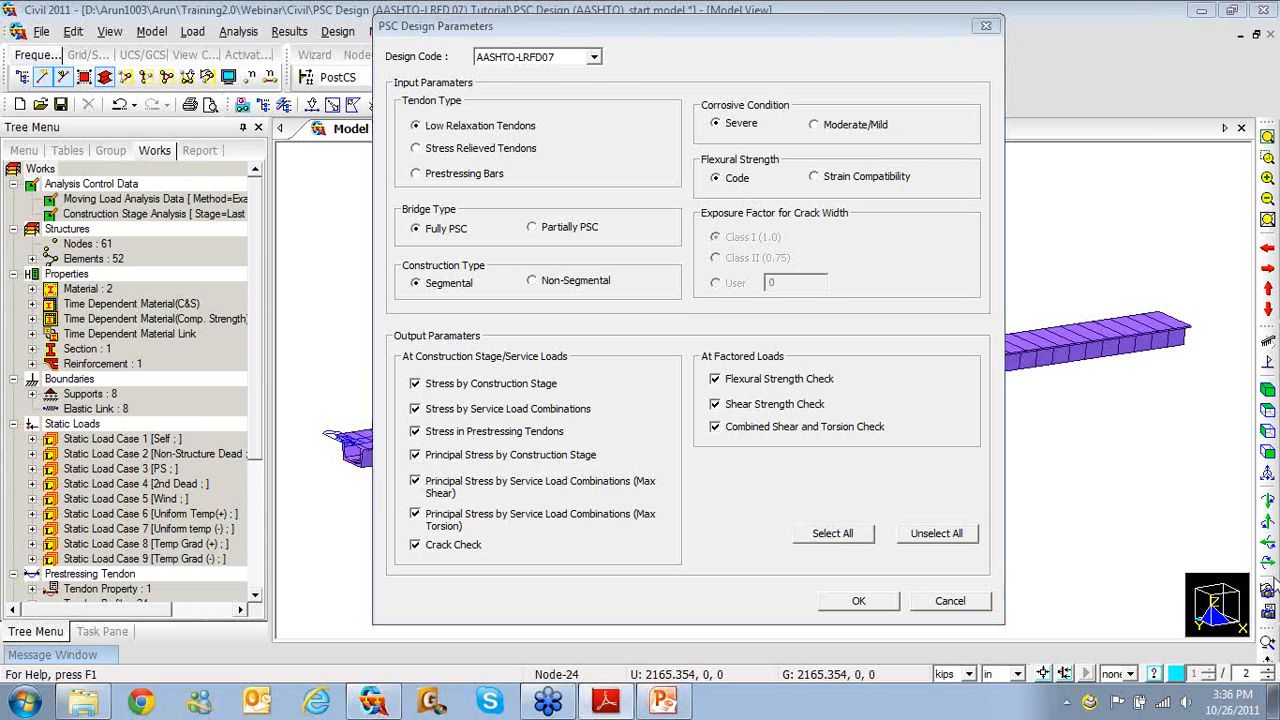
left_click(858, 601)
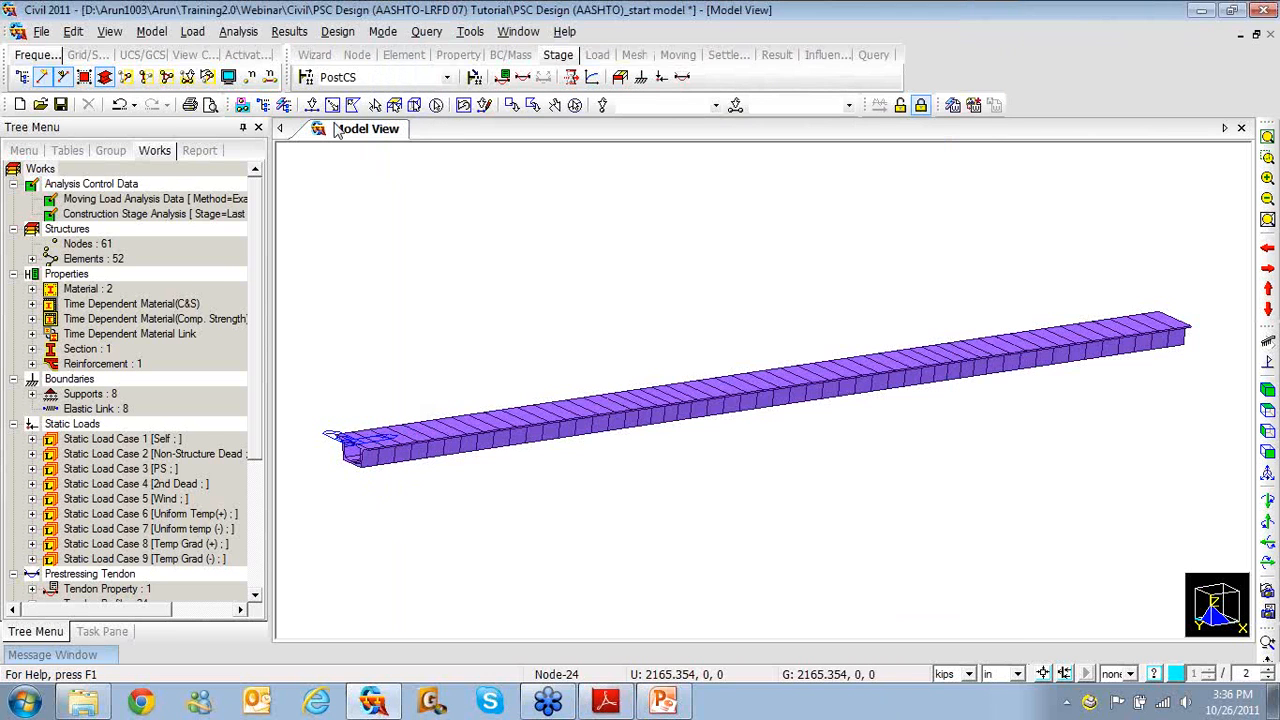
- Open the PSC design materials, select the Grade C5000 concrete and use Grade 60 for both main rebar and sub-rebar
left_click(337, 31)
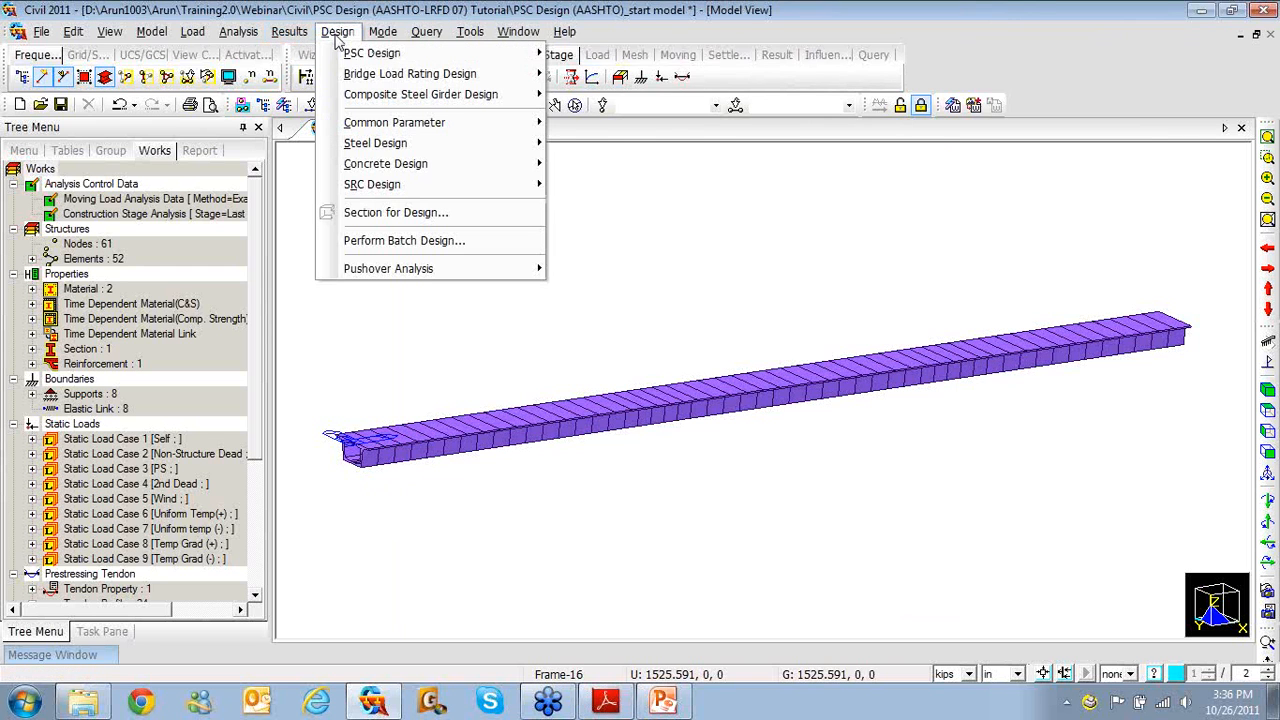
mouse_move(362, 53)
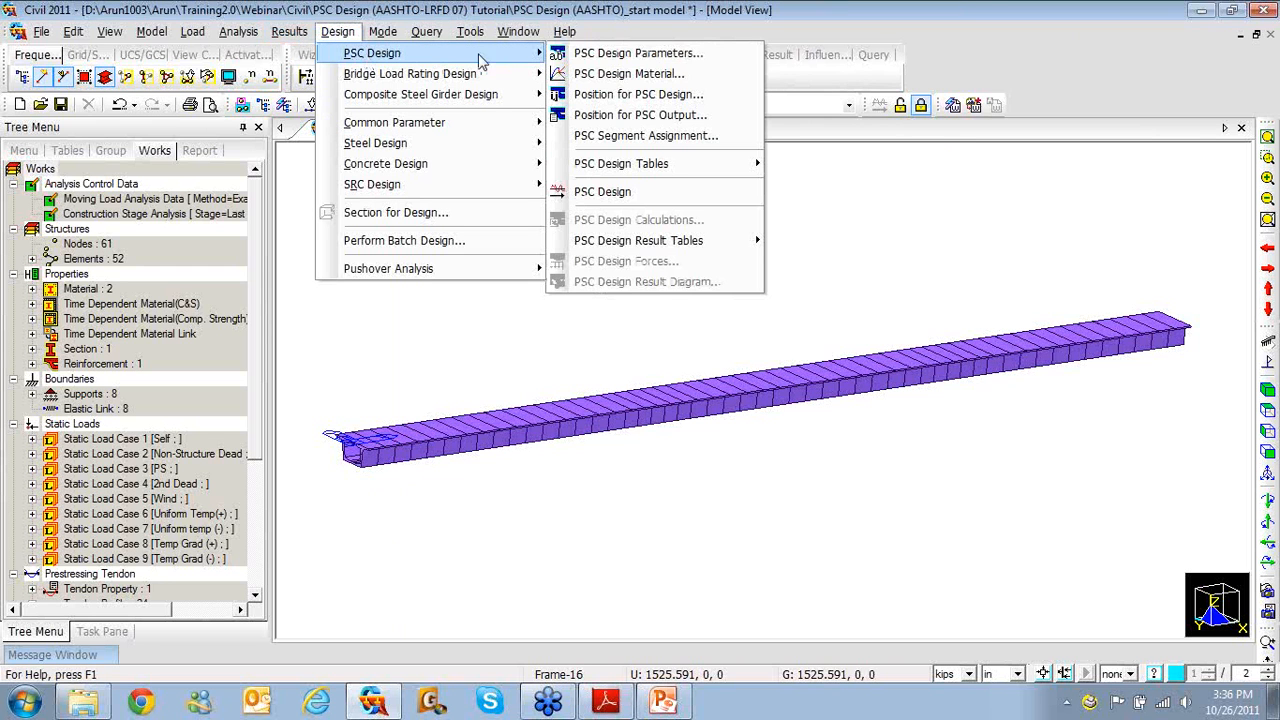
left_click(592, 76)
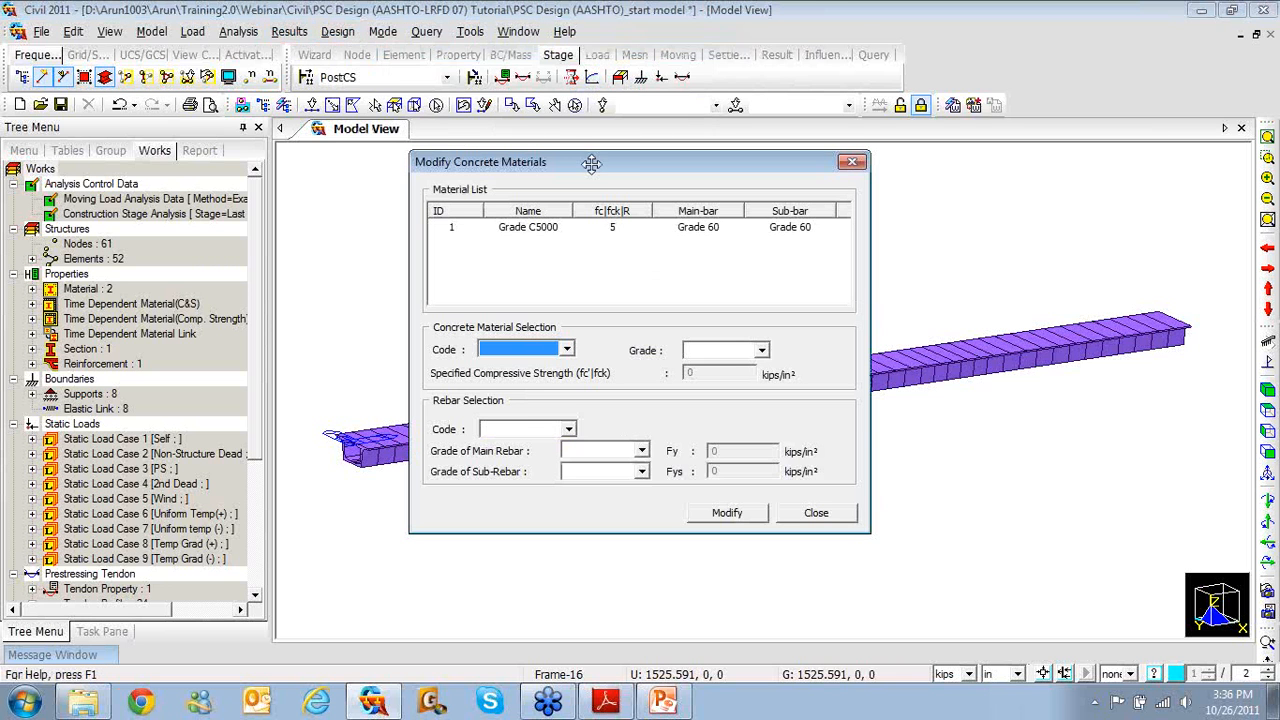
left_click(540, 230)
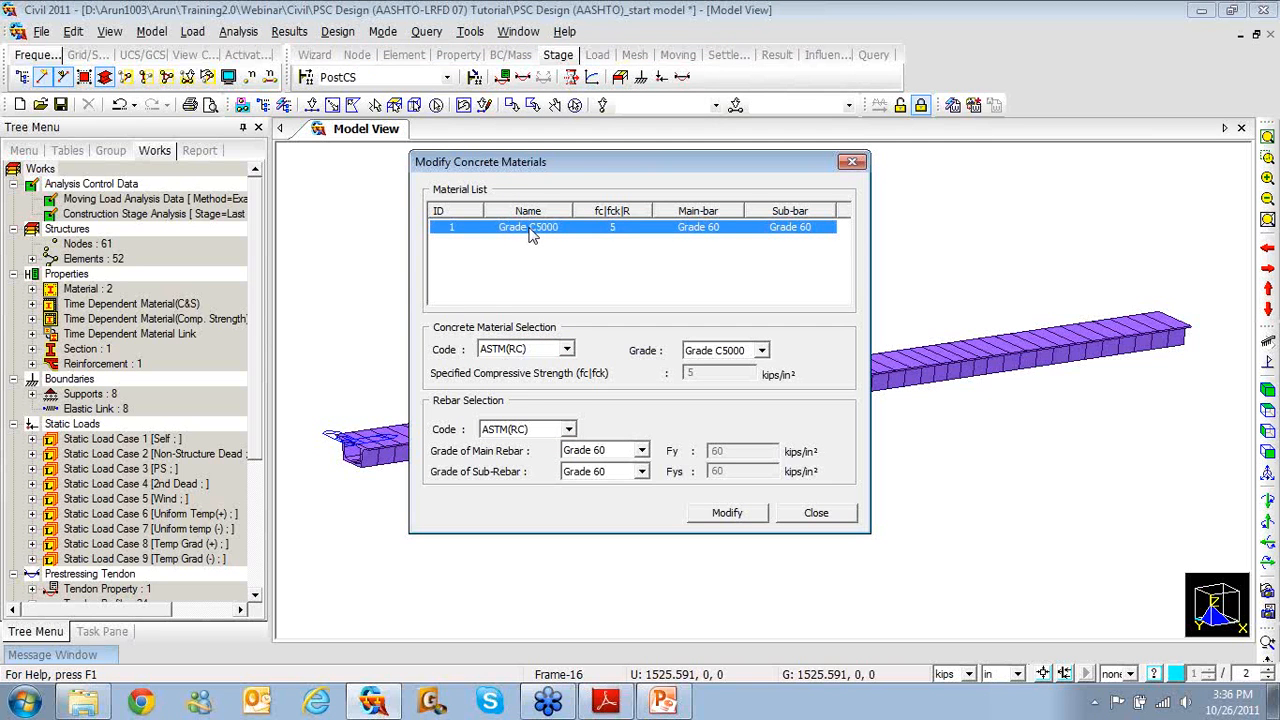
left_click(641, 450)
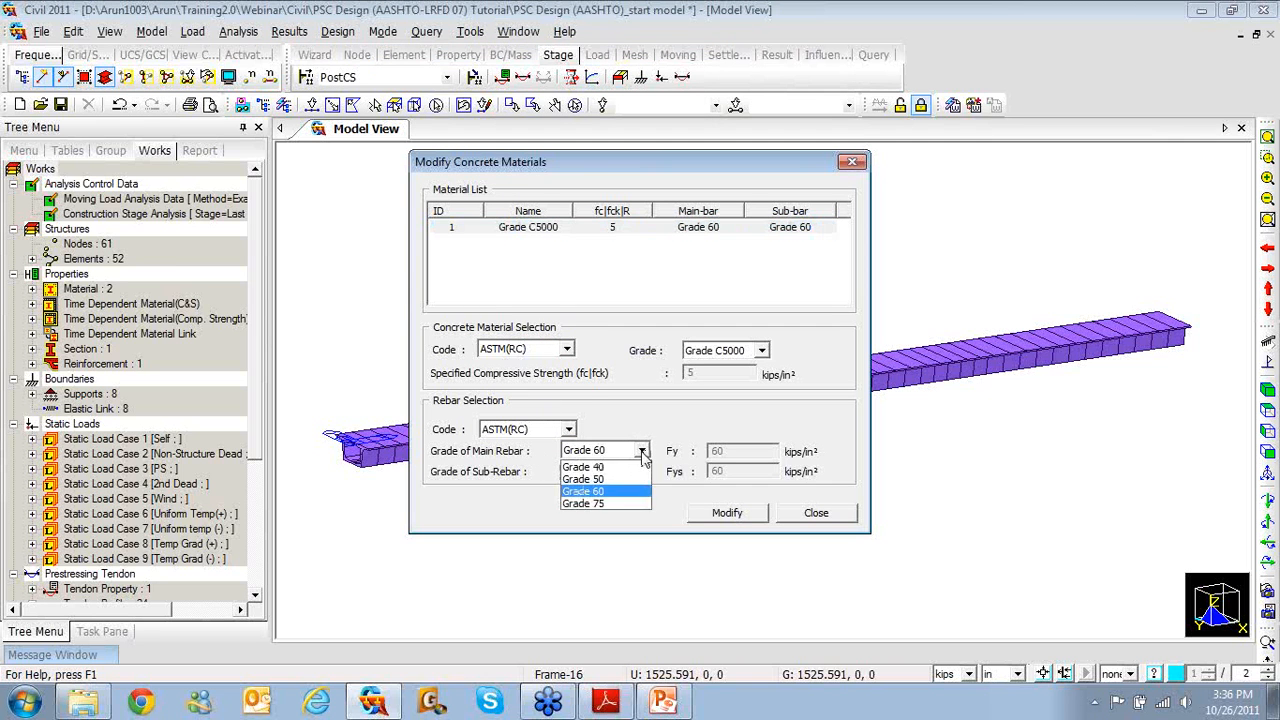
left_click(641, 452)
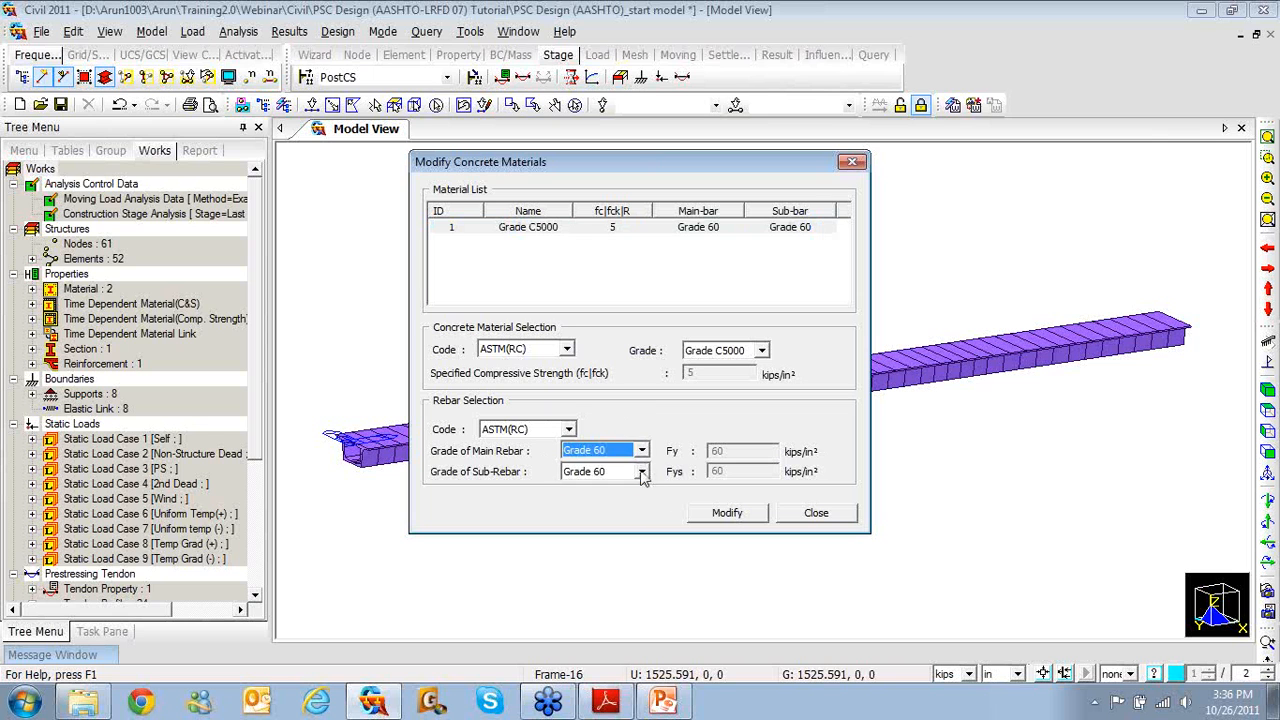
left_click(643, 472)
left_click(620, 512)
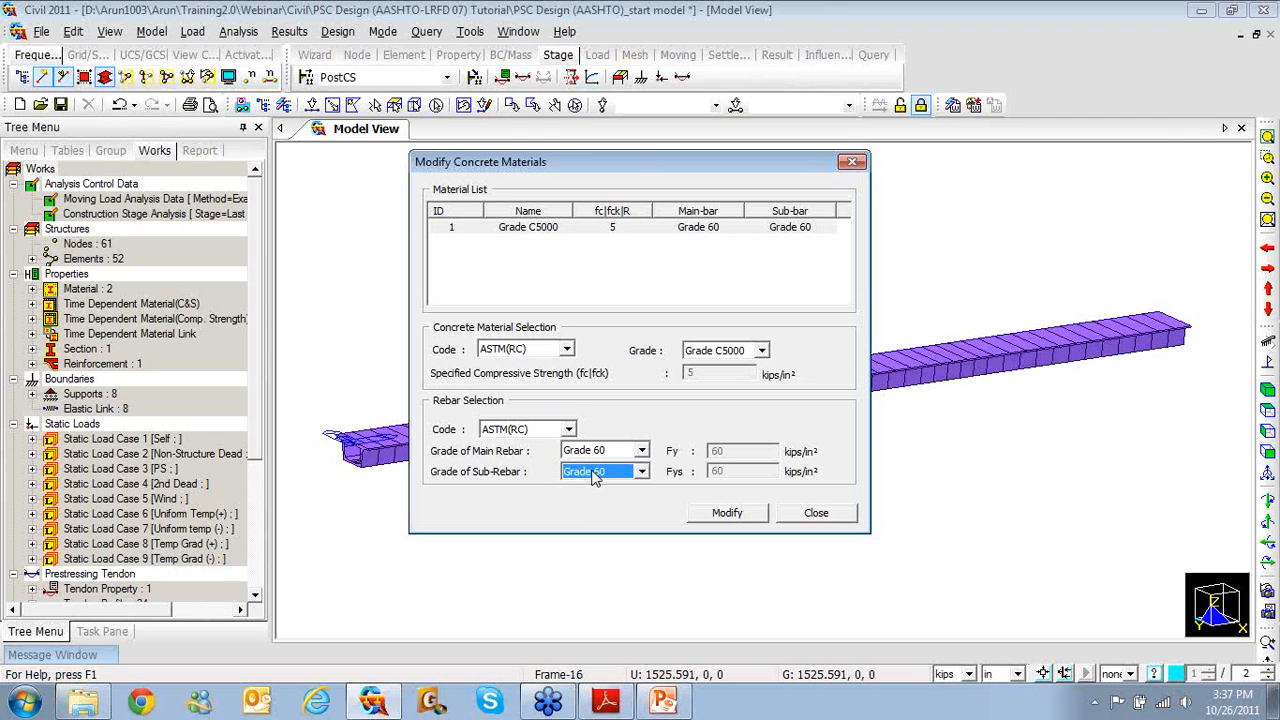
- Keep ASTM(RC) as the rebar and concrete code, apply the material modification and close the concrete materials
left_click(567, 431)
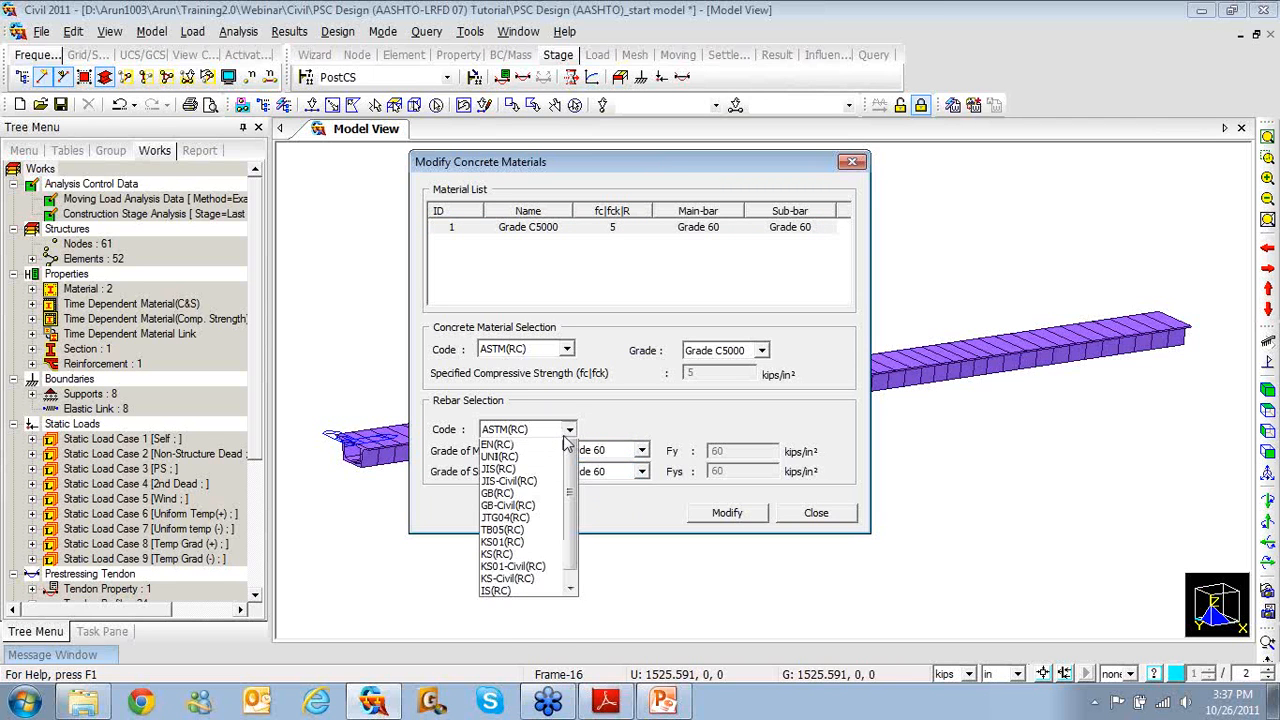
left_click(566, 438)
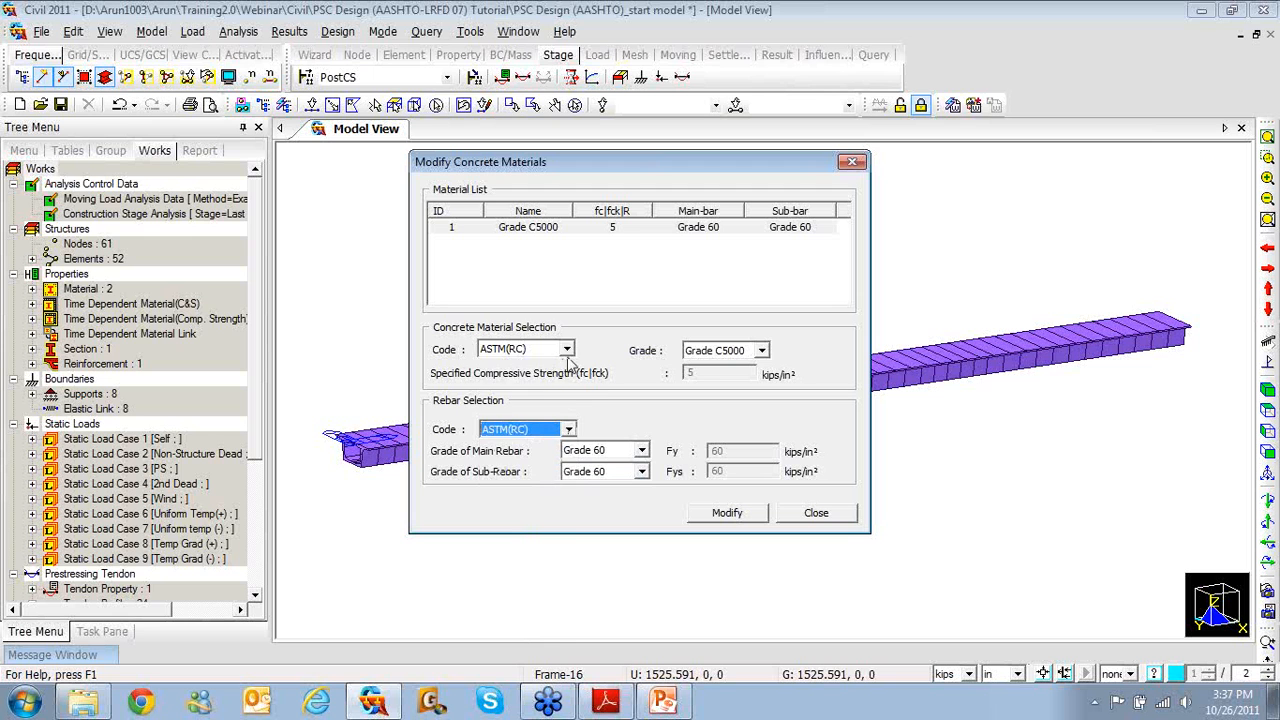
left_click(567, 349)
left_click(567, 358)
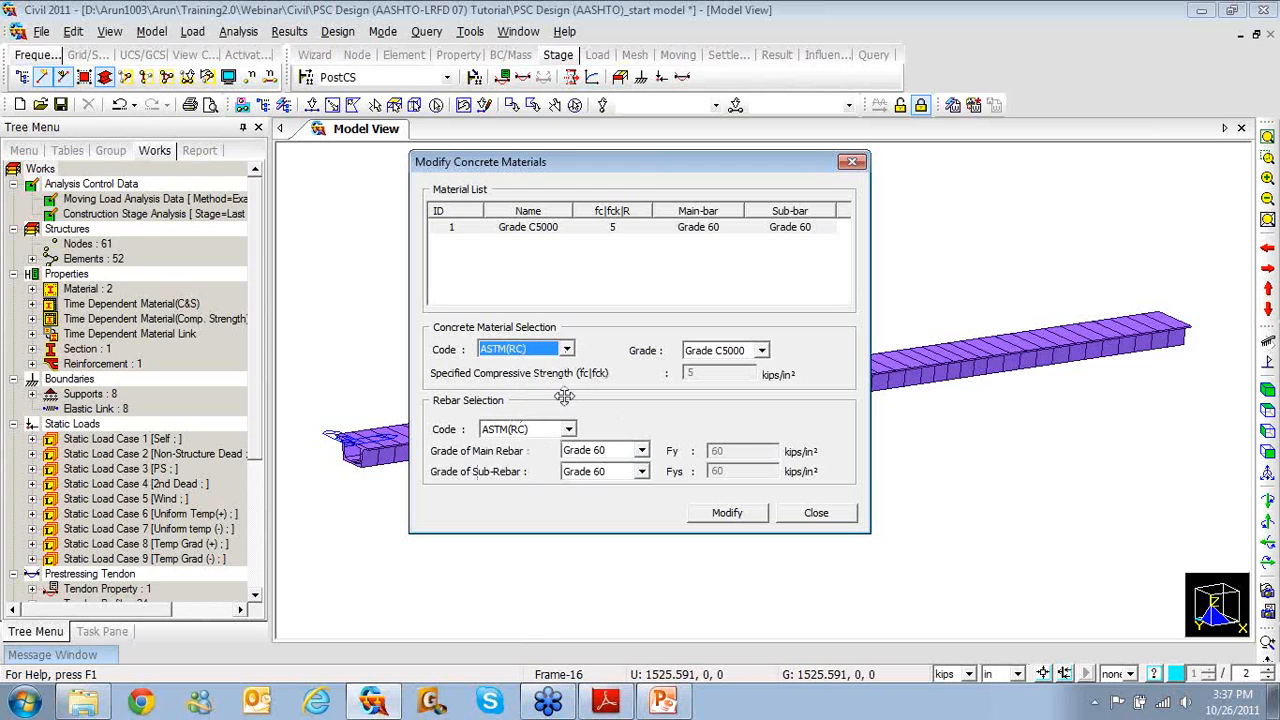
left_click(733, 513)
left_click(812, 514)
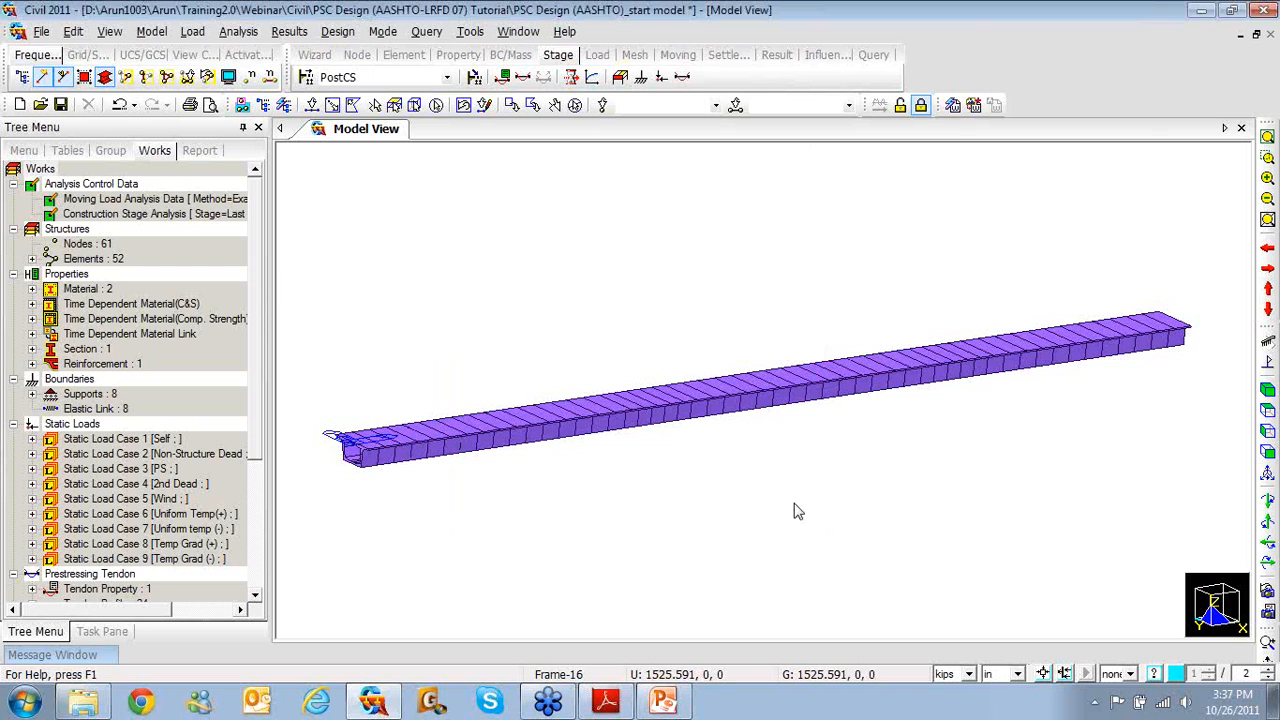
- Open the Position for PSC Design settings to assign moment and shear check positions to the girder elements
left_click(337, 31)
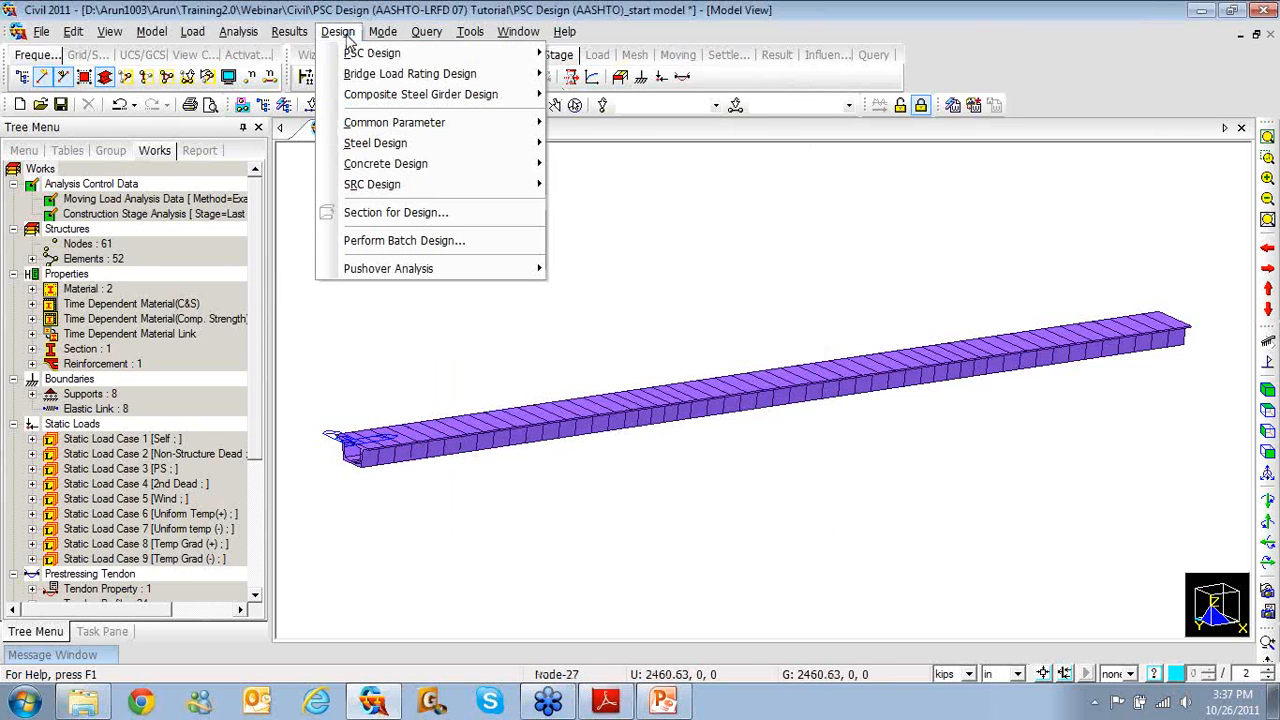
mouse_move(380, 53)
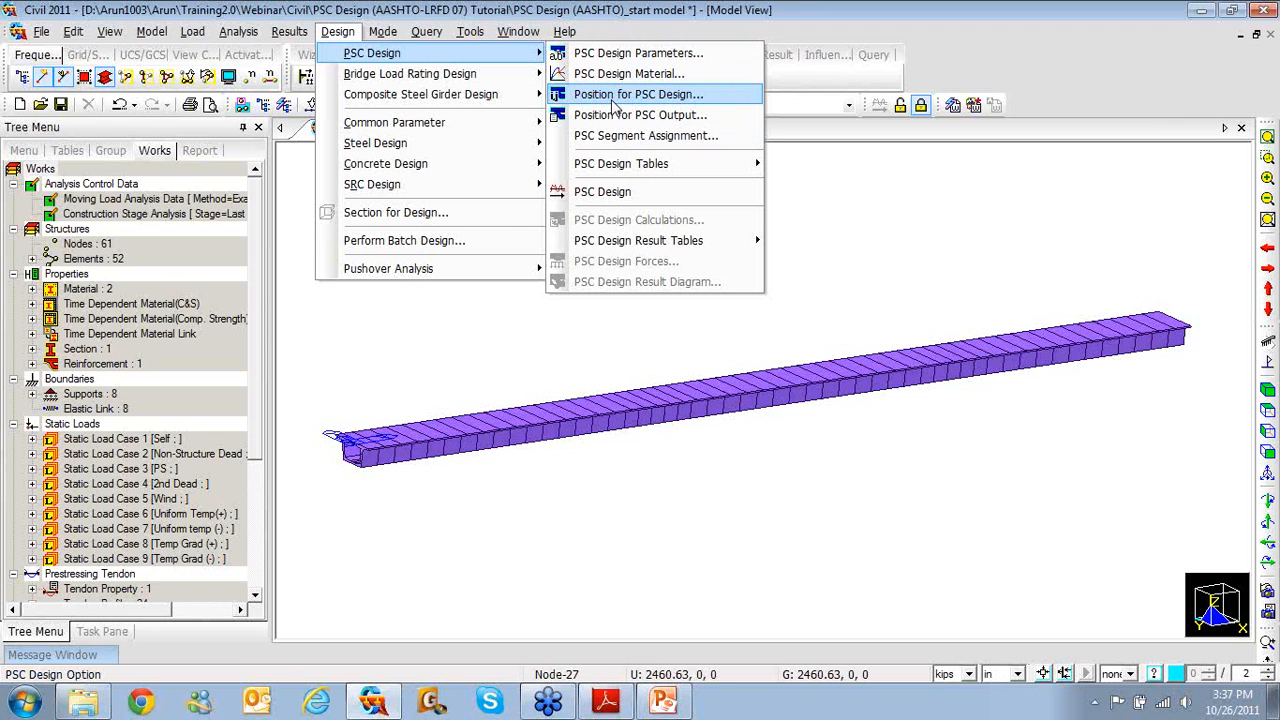
left_click(614, 95)
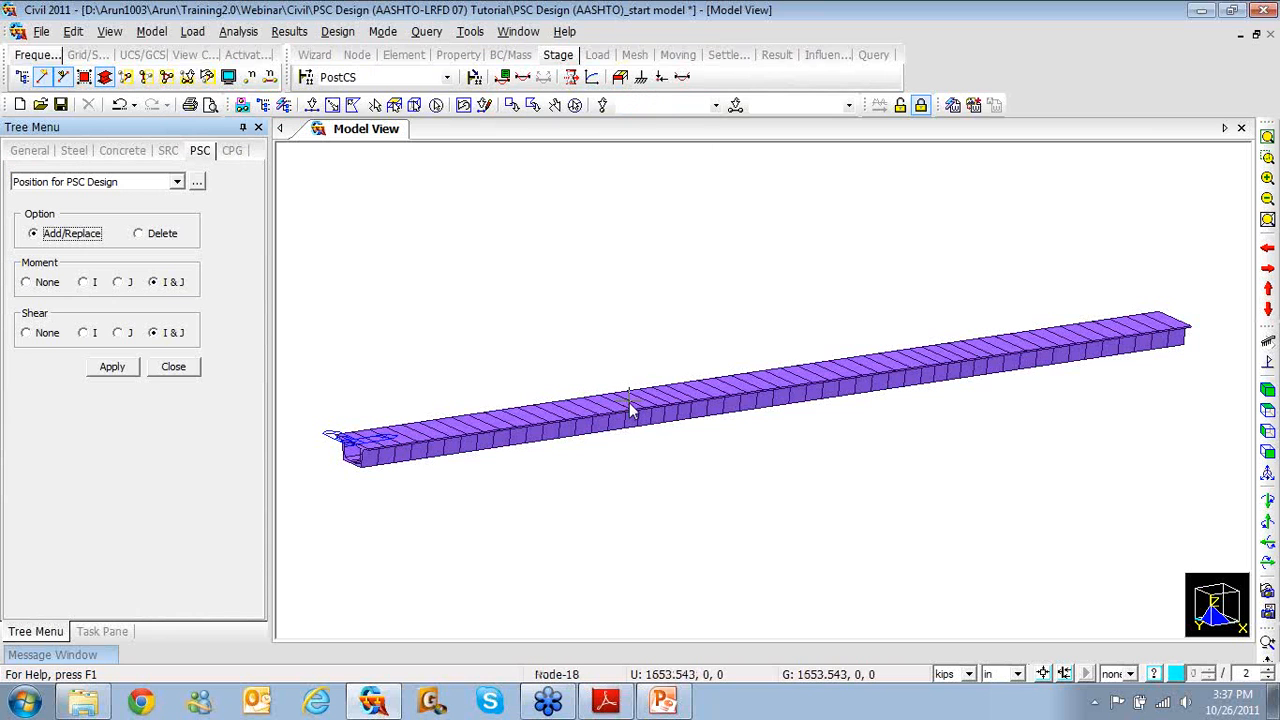
- Display the Support by Direction symbols on the bridge girder, shown in front view
left_click(228, 78)
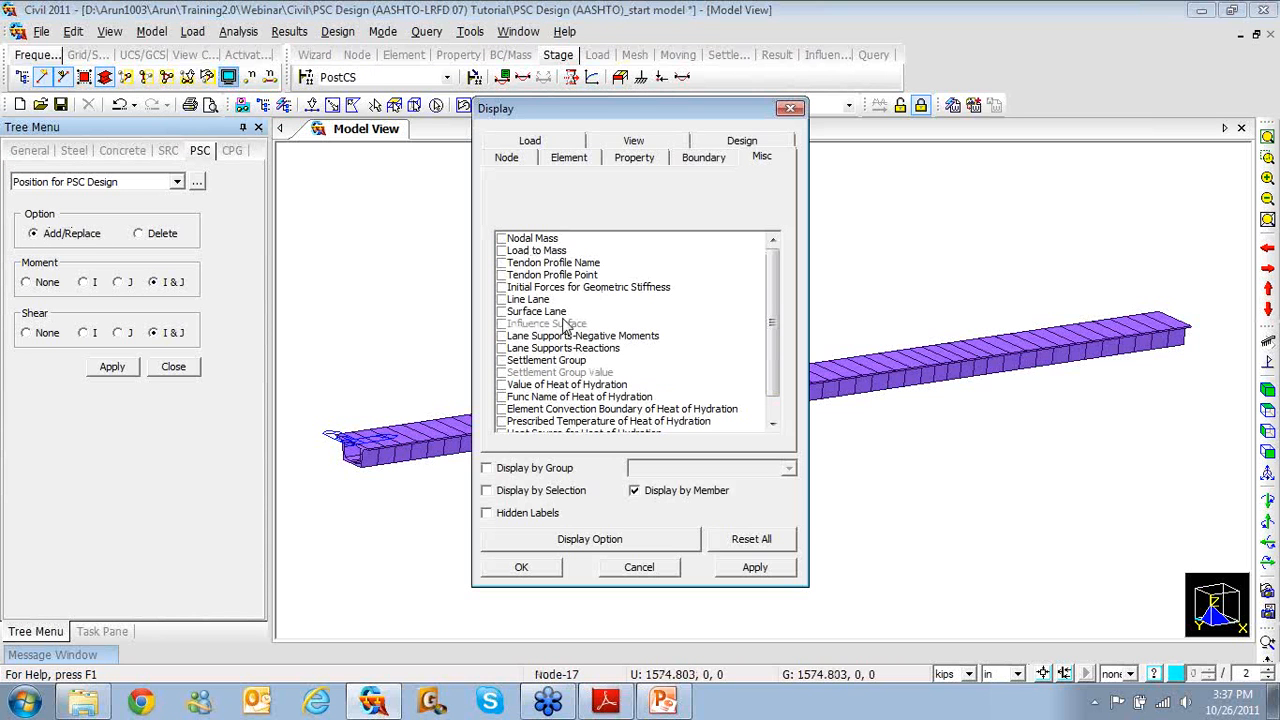
left_click(700, 157)
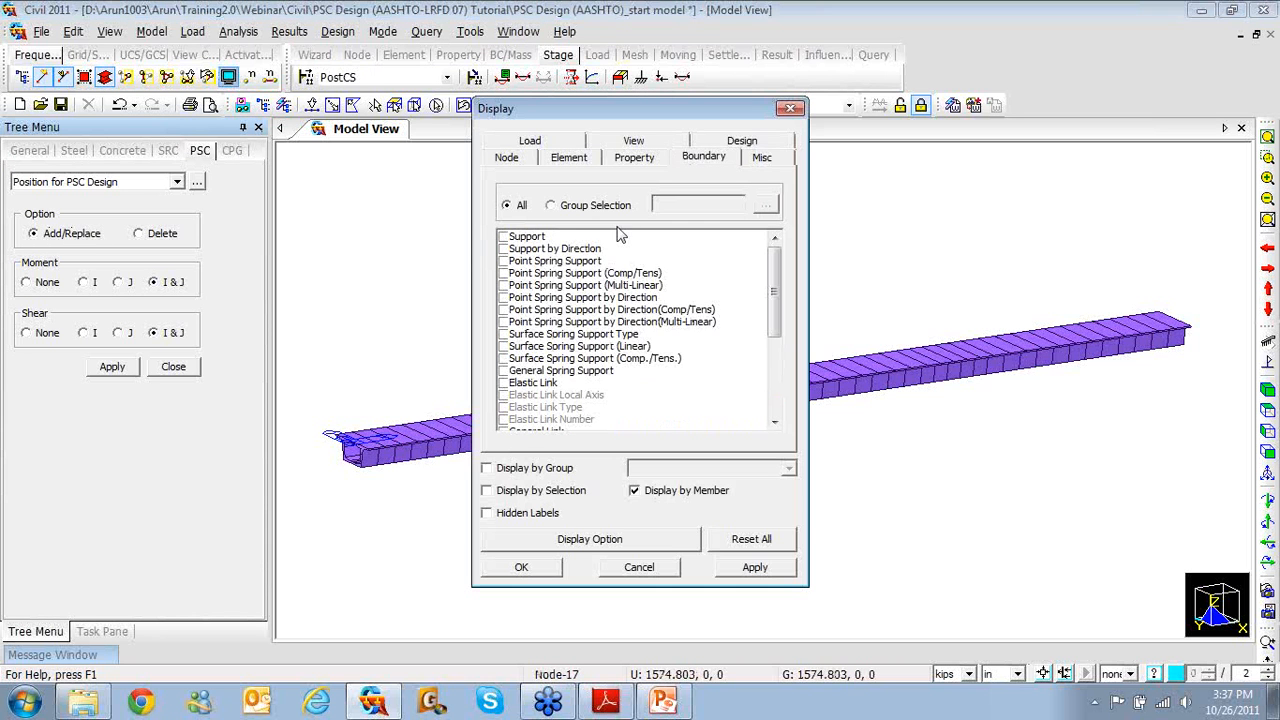
left_click(504, 250)
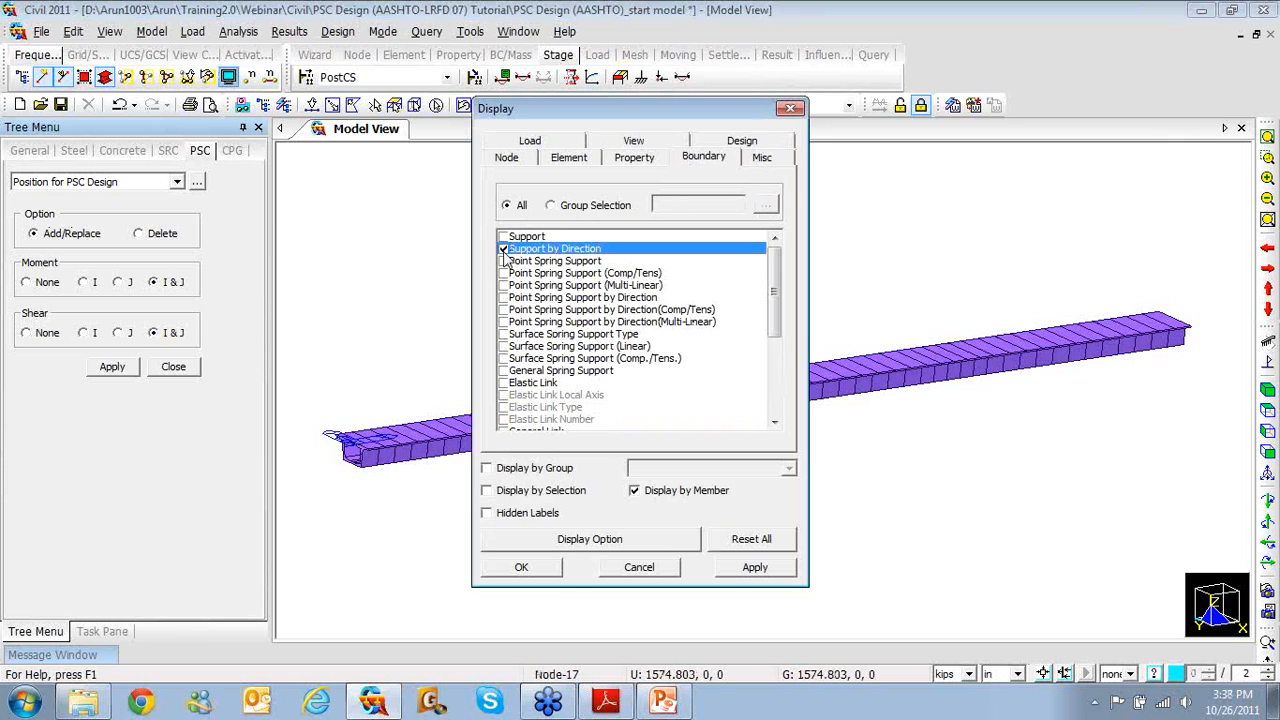
left_click(555, 572)
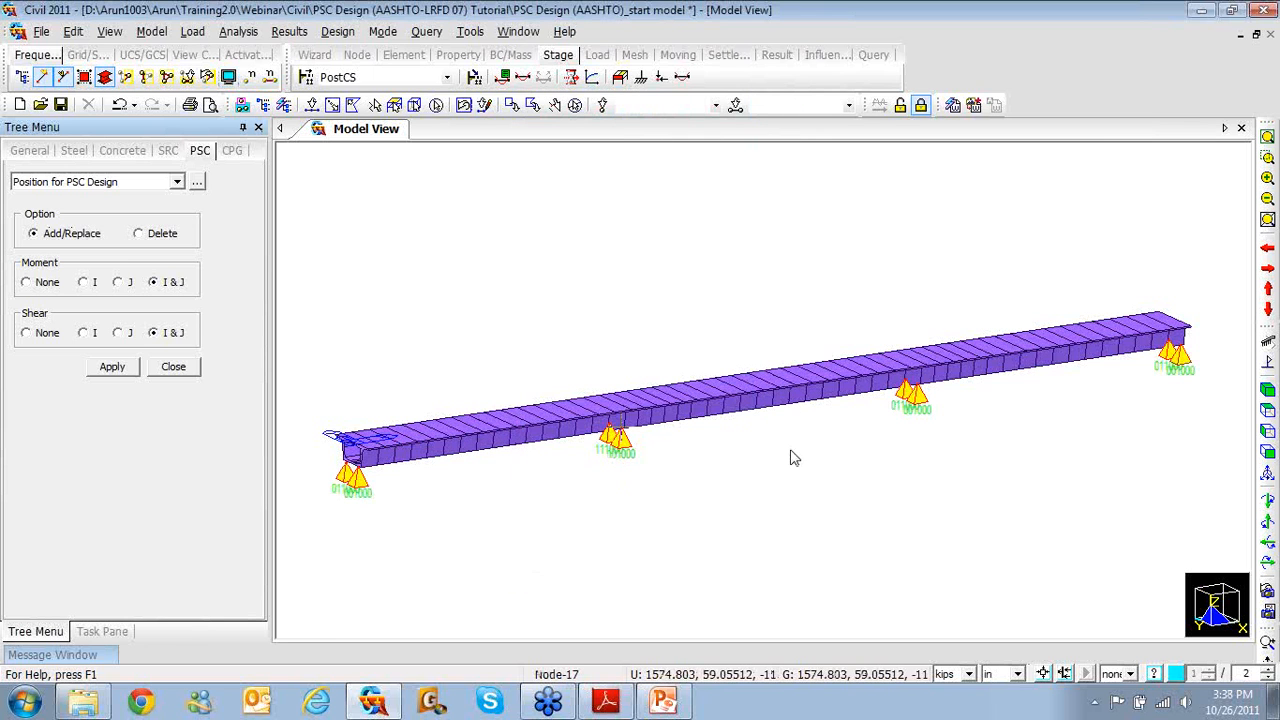
left_click(1267, 453)
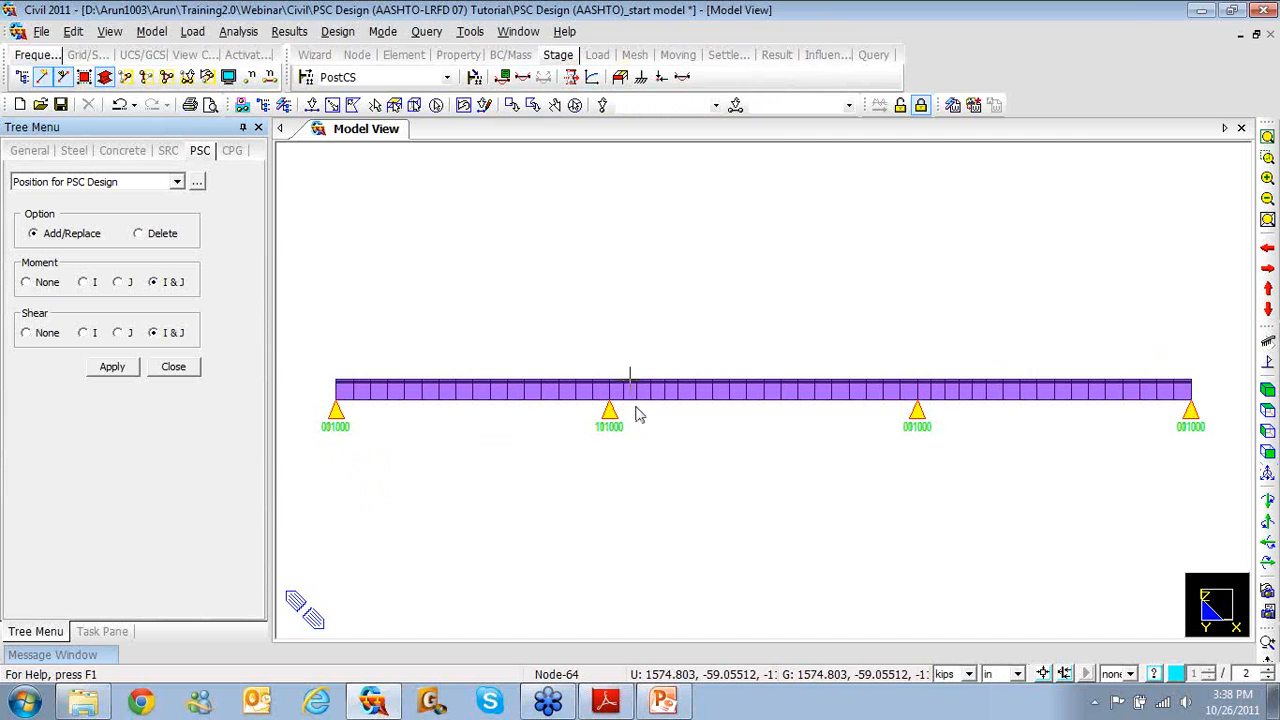
- Assign moment-only I & J design checks to elements 16, 17, 26 and 27, and shear-only I & J checks to elements 1 and 2
left_click(311, 105)
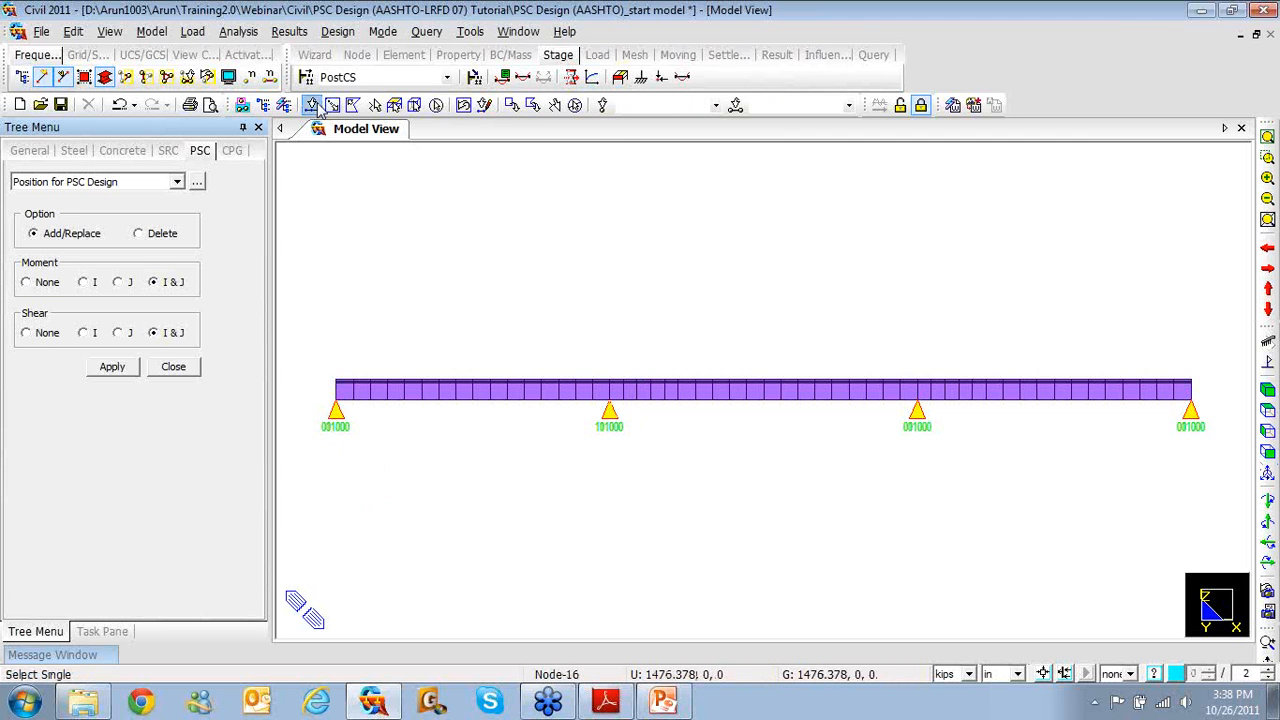
left_click(613, 386)
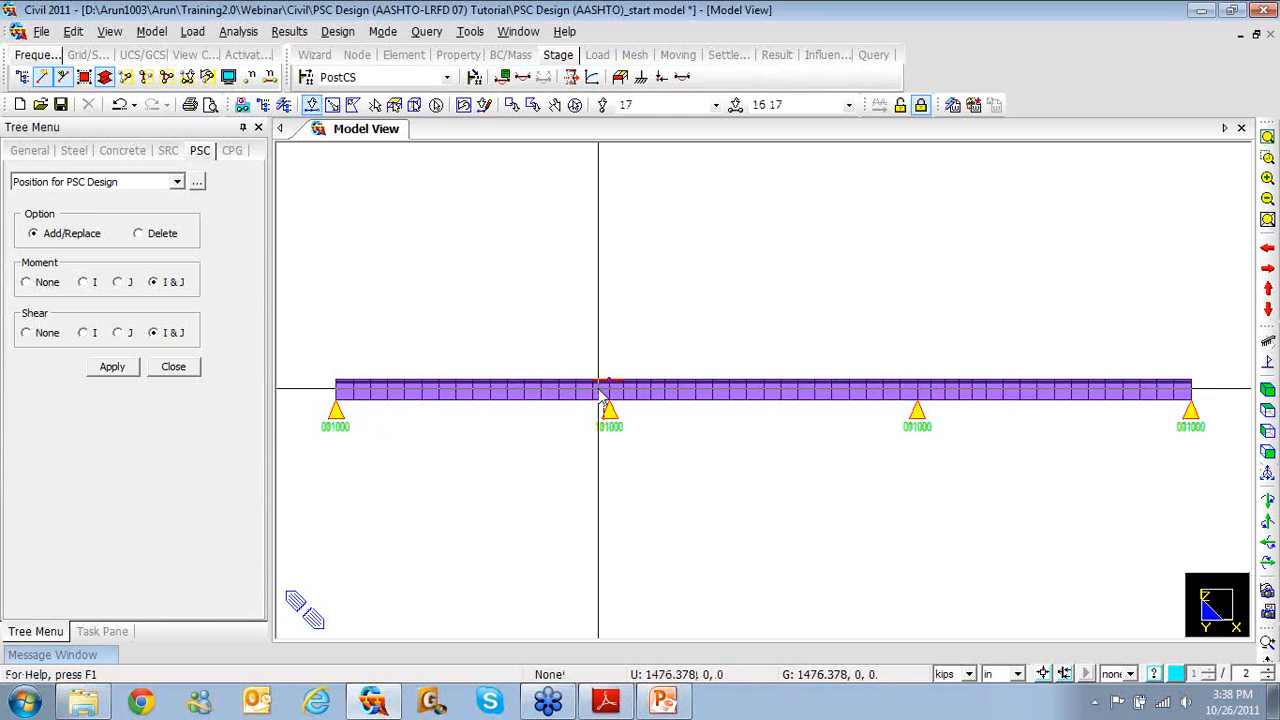
left_click(769, 386)
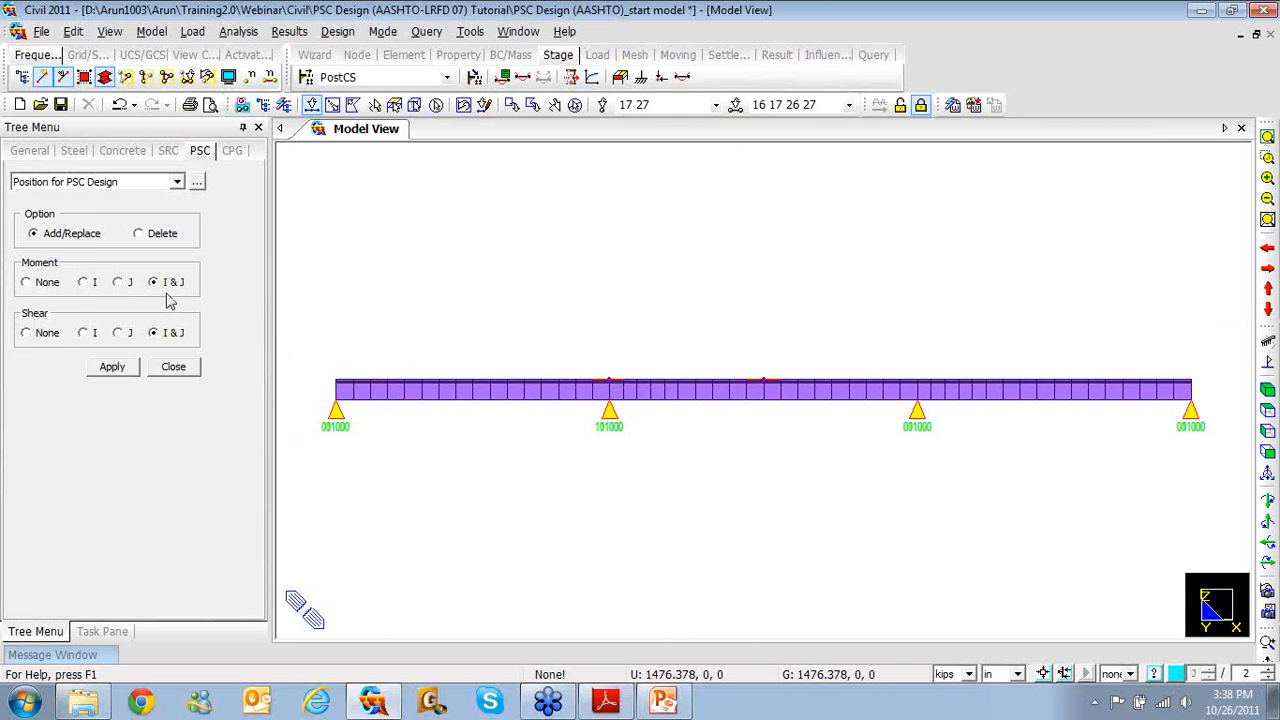
left_click(84, 337)
left_click(30, 335)
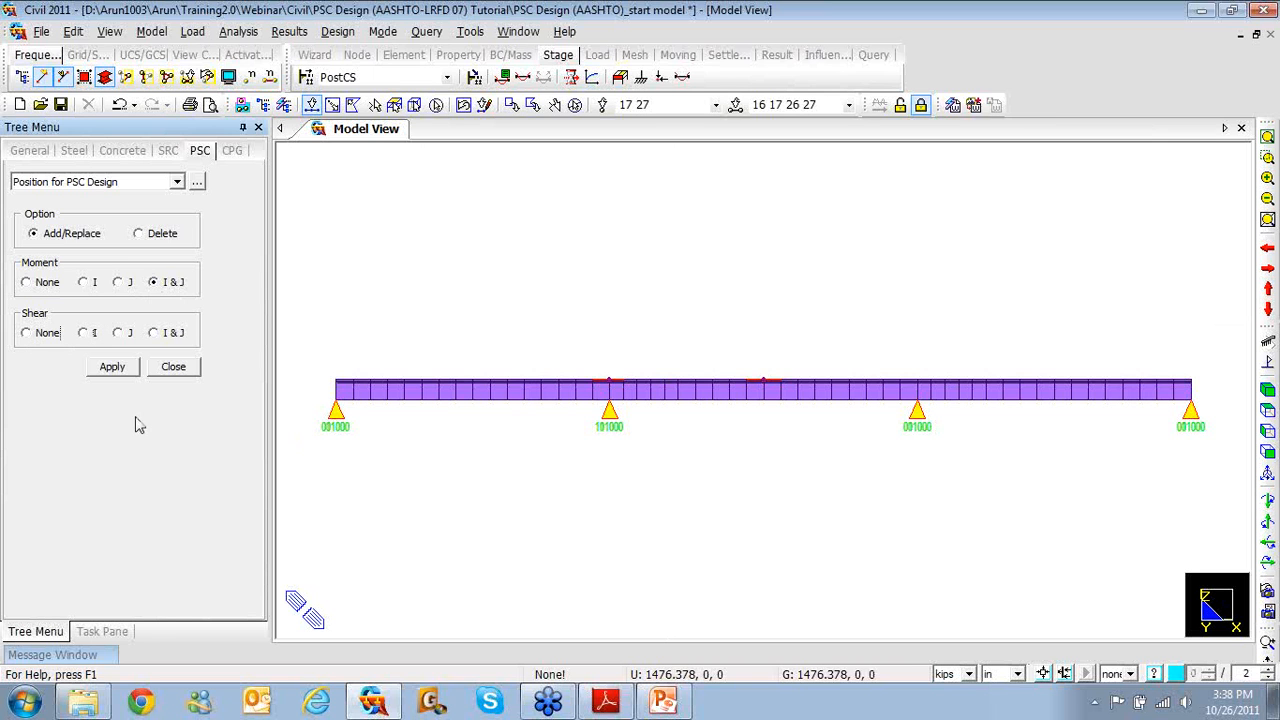
left_click(116, 373)
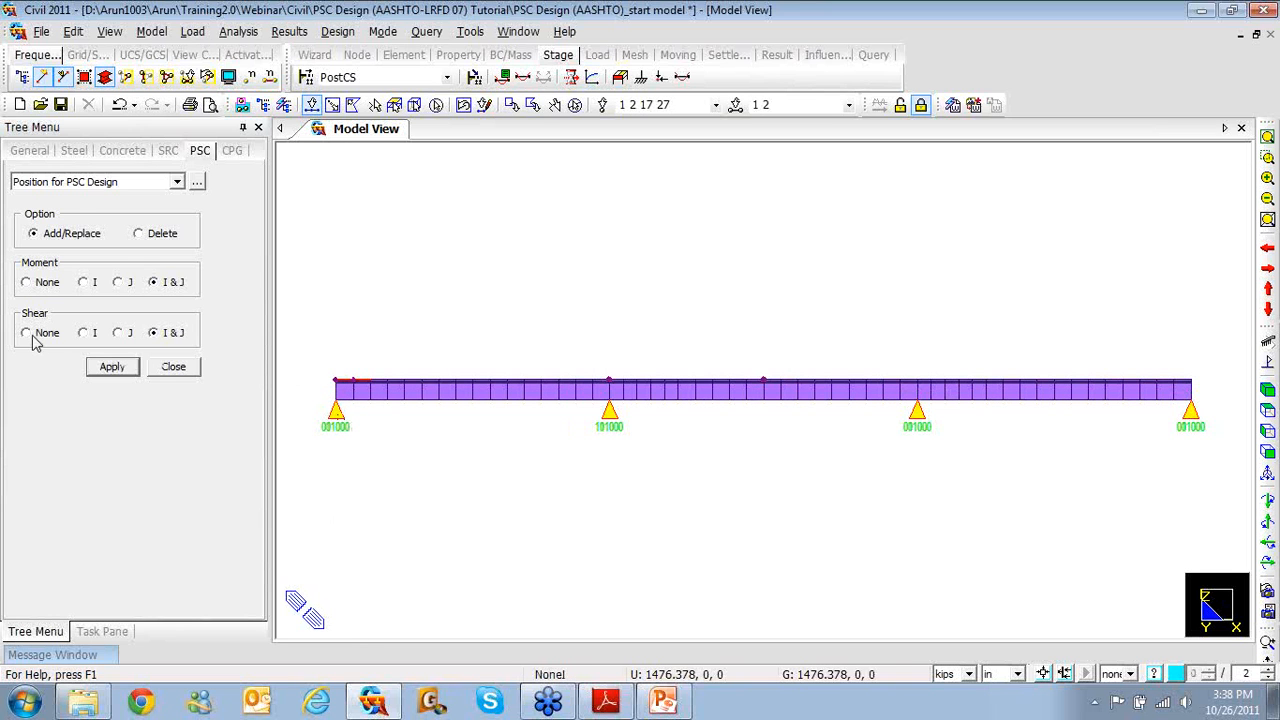
left_click(42, 284)
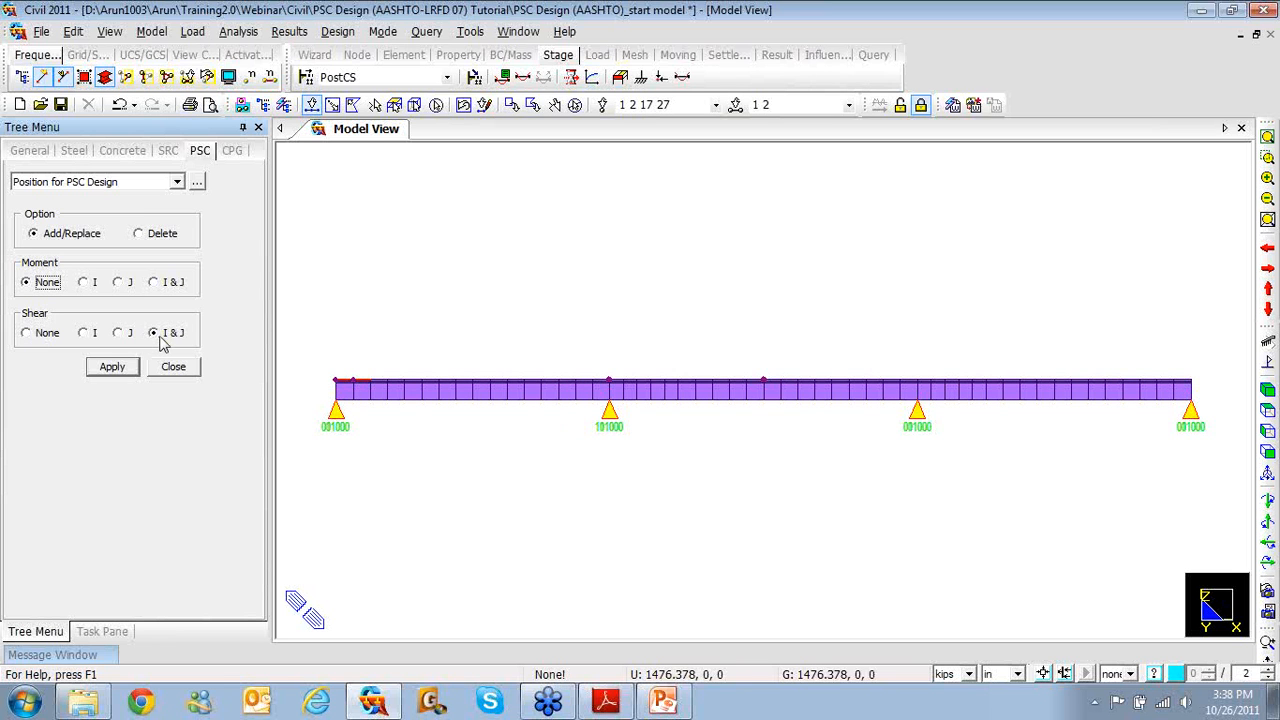
left_click(101, 369)
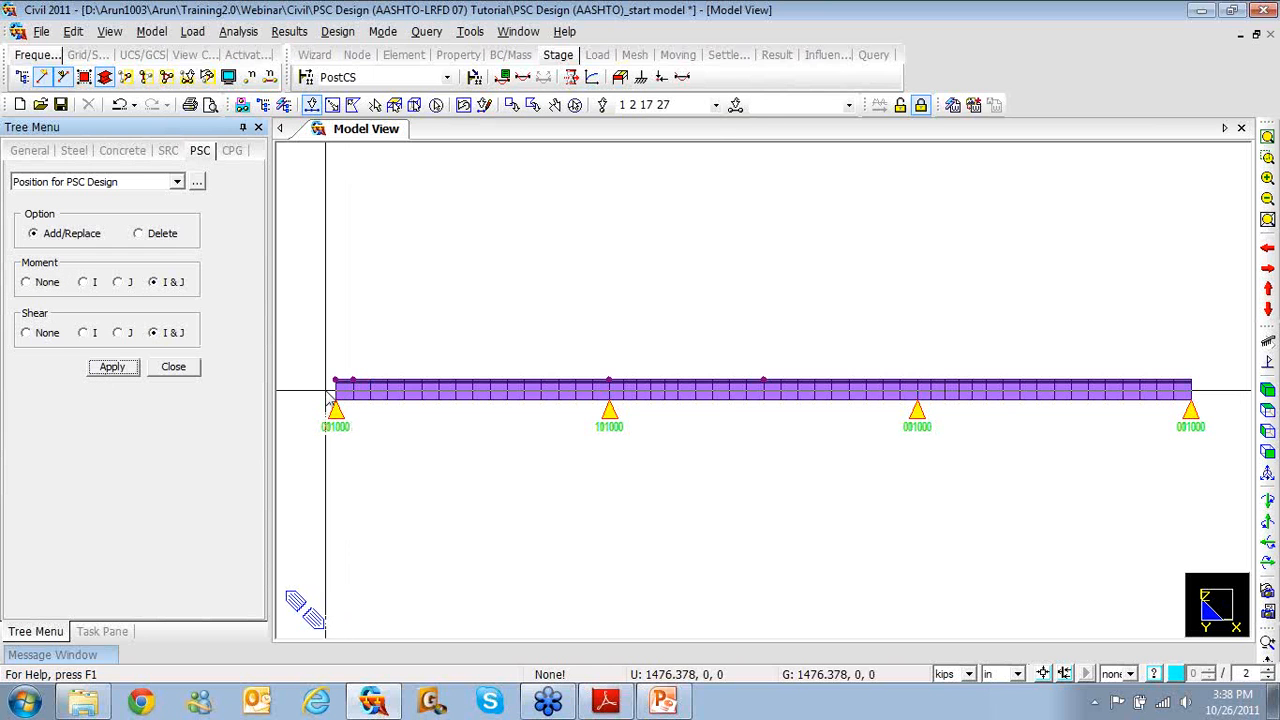
- Delete every assigned element from the Position for PSC Design table and close the table
left_click(197, 181)
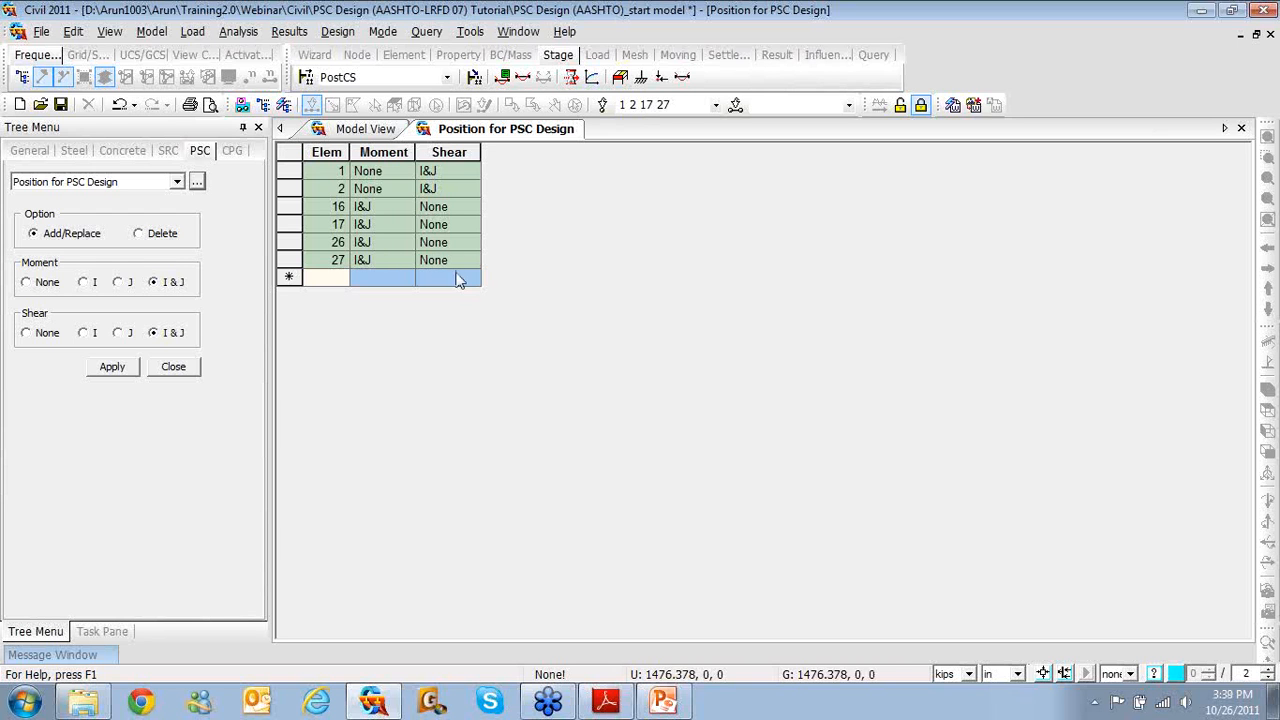
left_click_drag(458, 277, 344, 174)
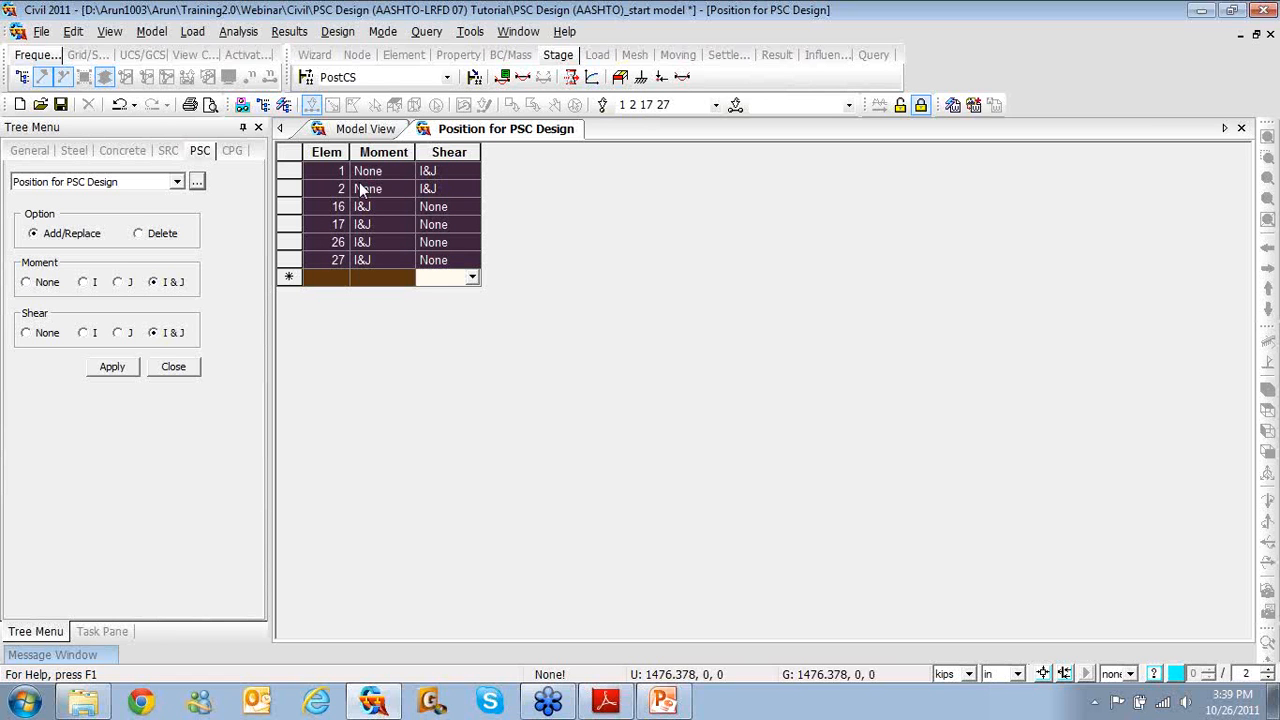
left_click(292, 152)
key("Delete")
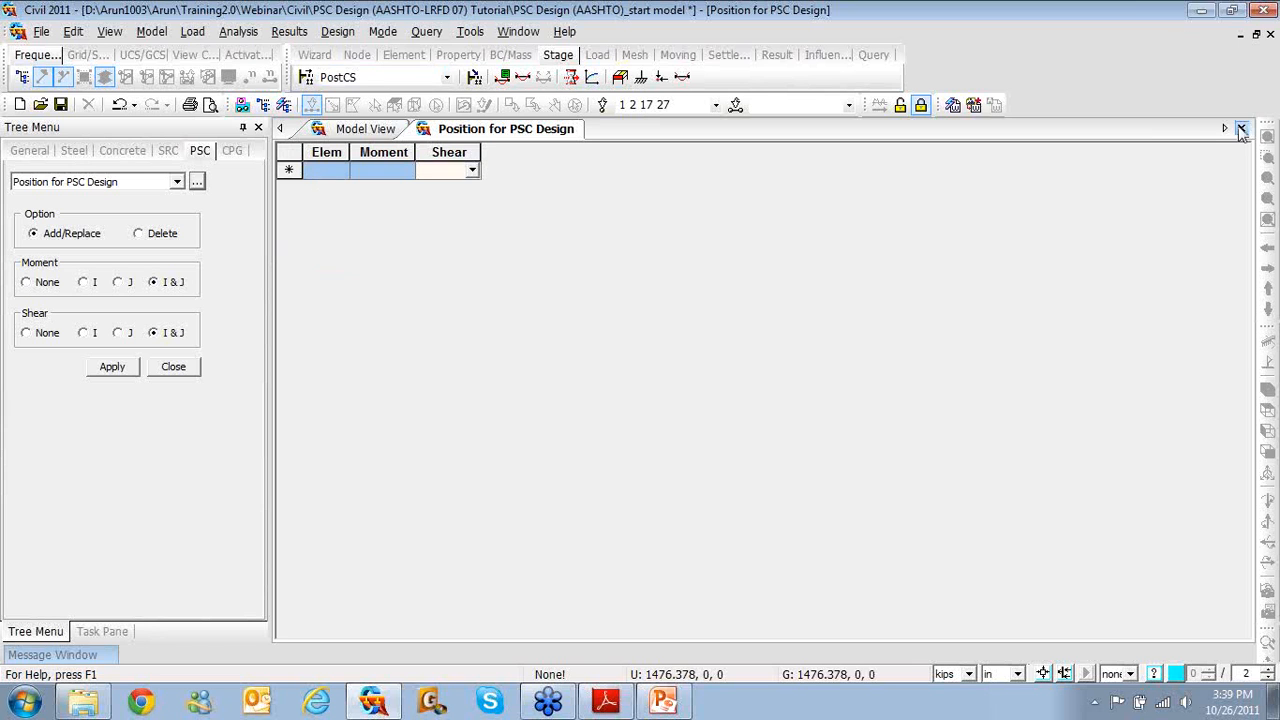
left_click(1241, 128)
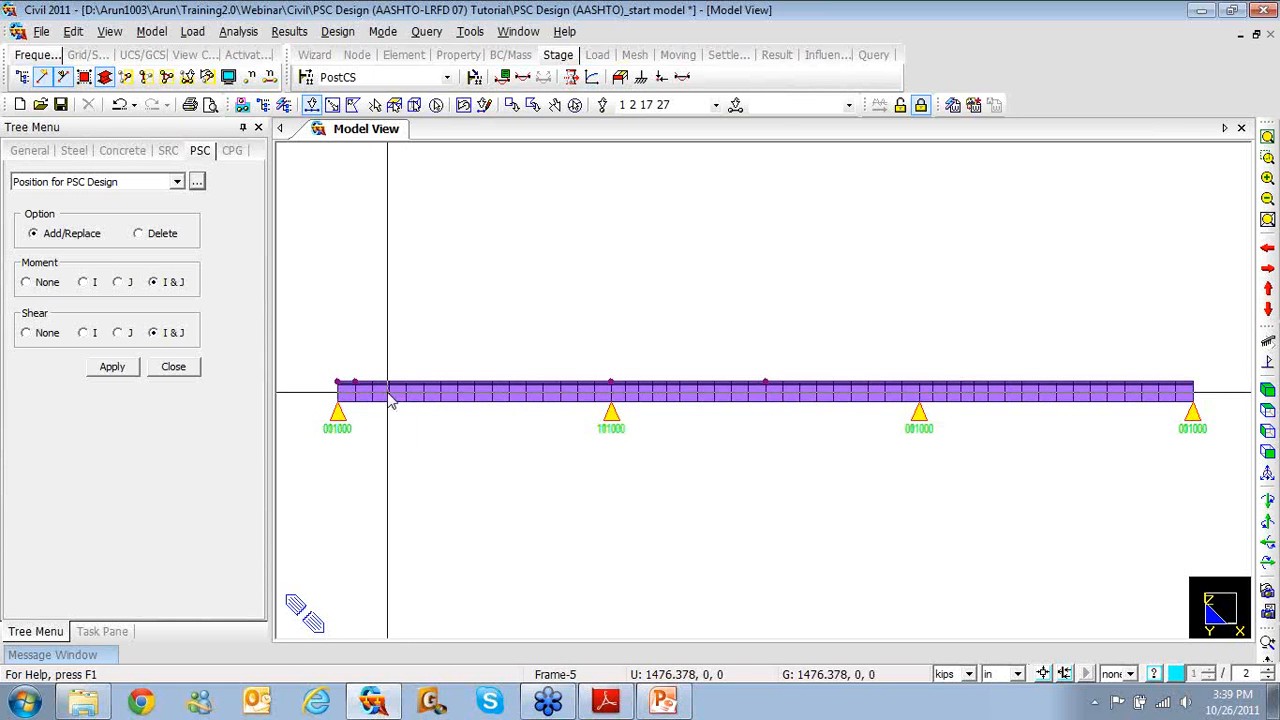
- Open the Position for PSC Output settings and clear the current selection in the model
left_click(177, 182)
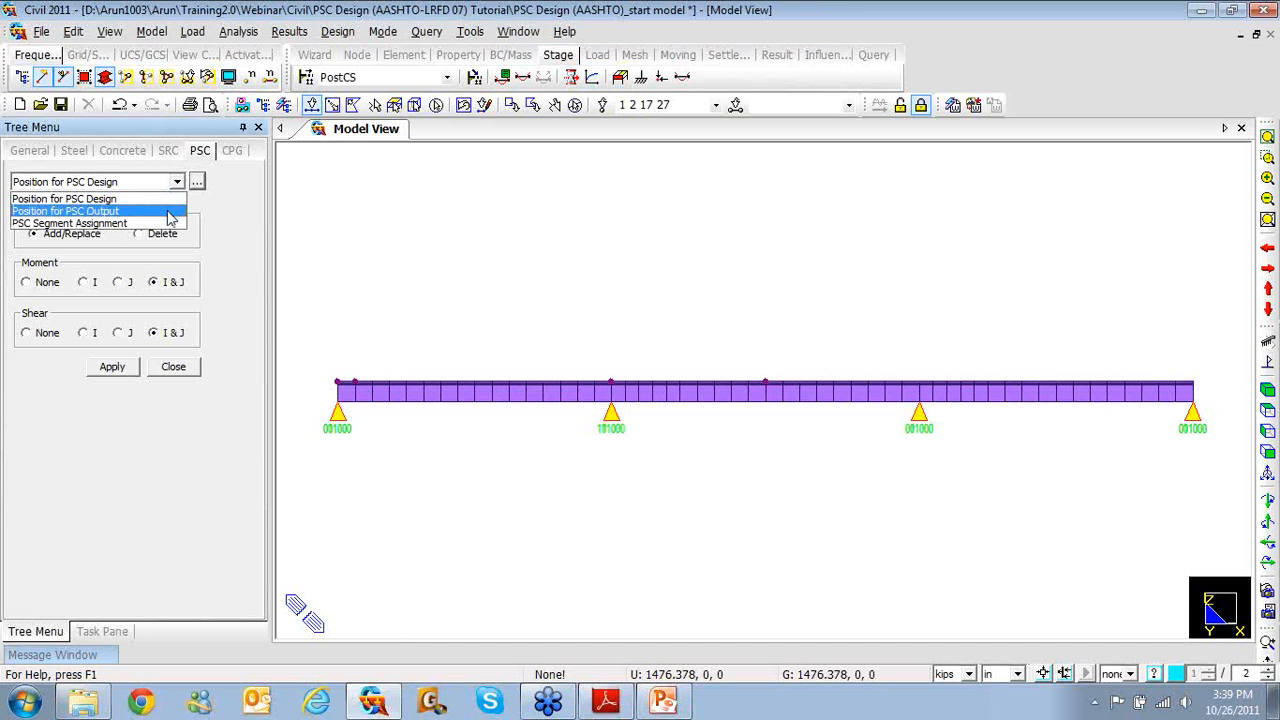
left_click(220, 216)
left_click(337, 32)
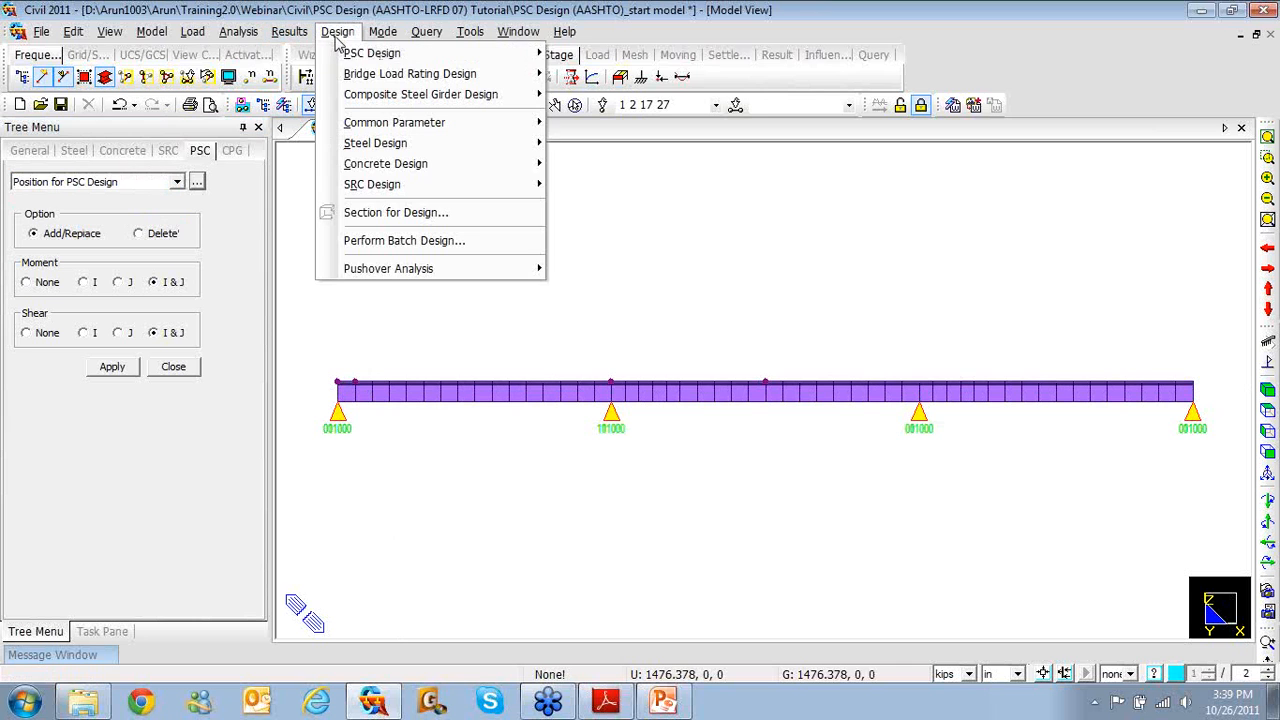
mouse_move(345, 53)
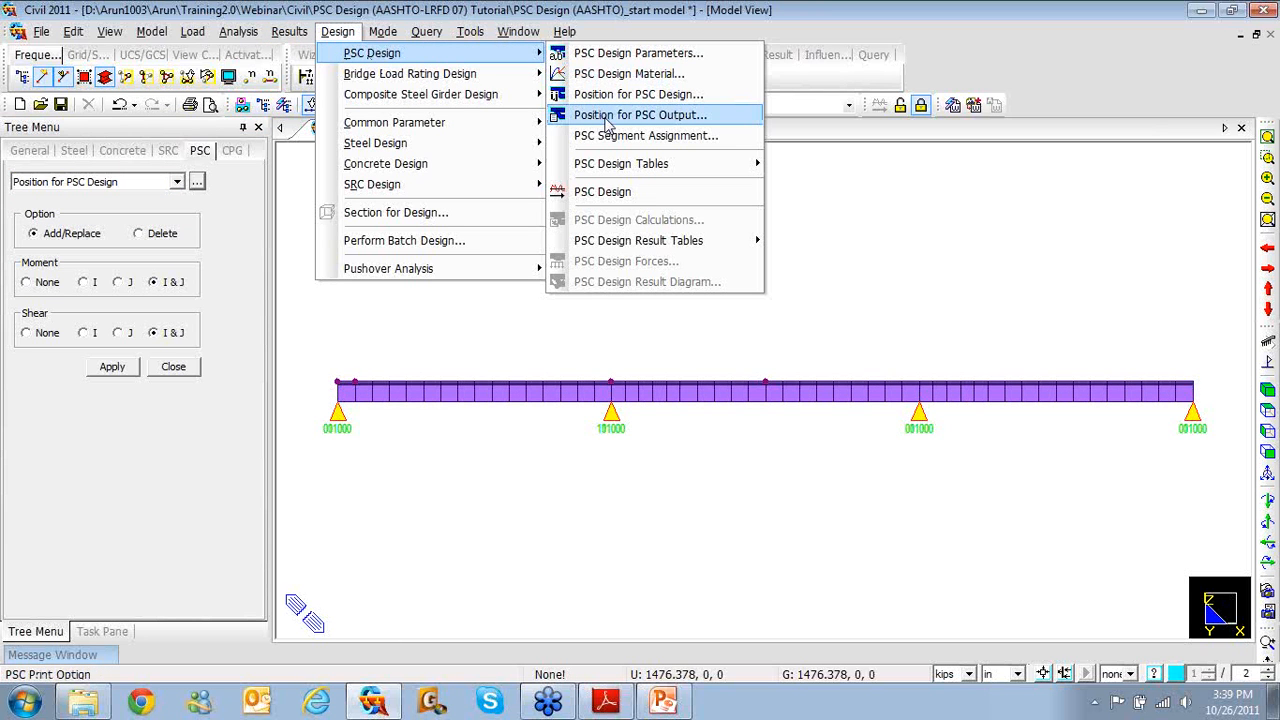
left_click(641, 118)
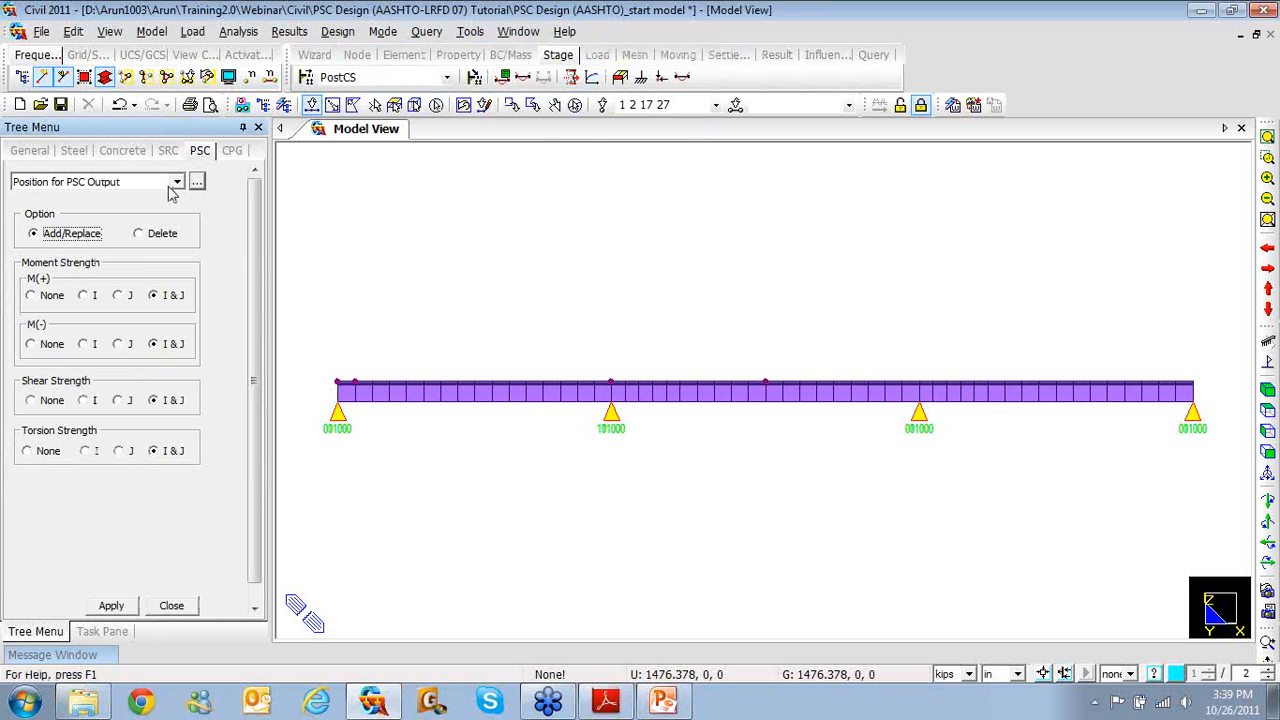
left_click(576, 106)
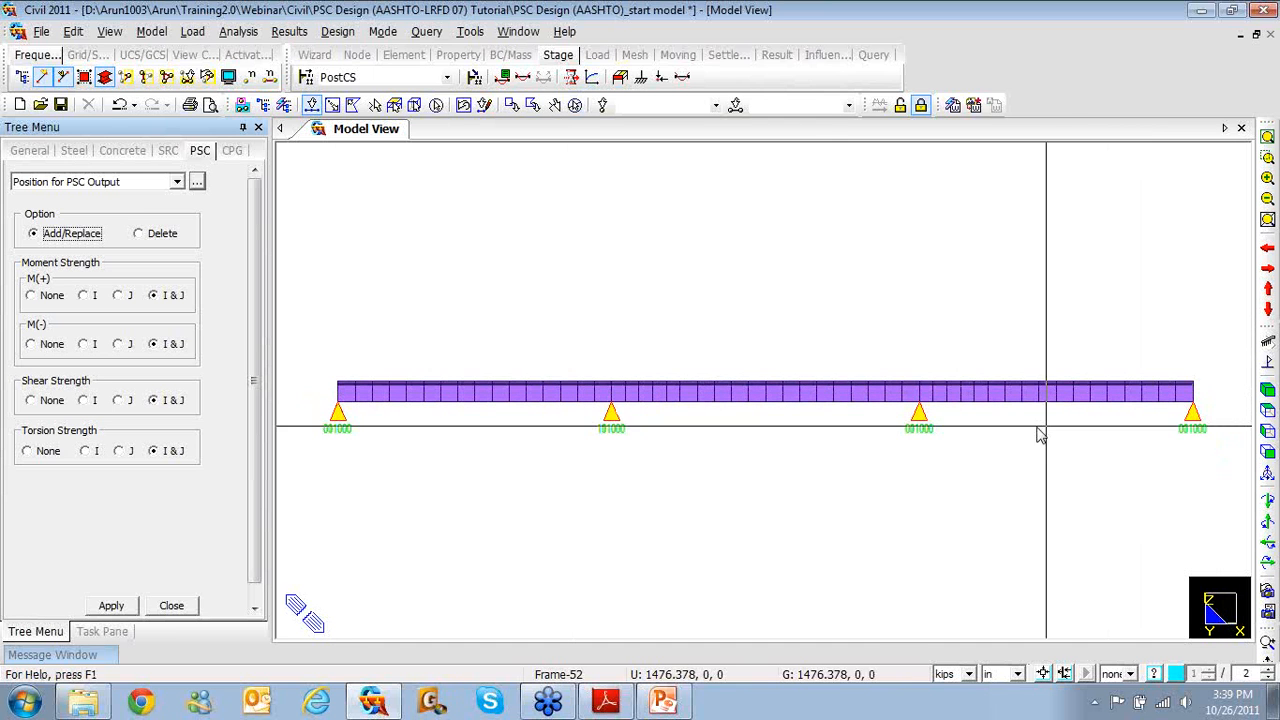
mouse_move(836, 440)
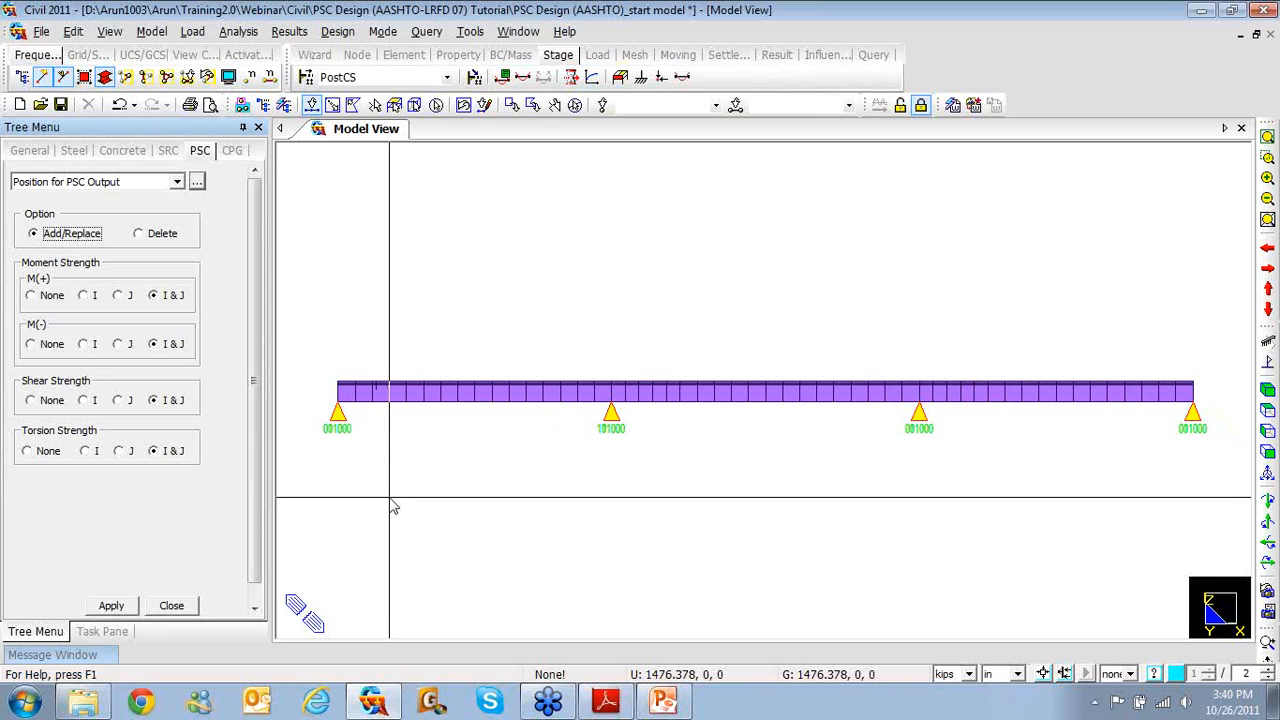
left_click(772, 104)
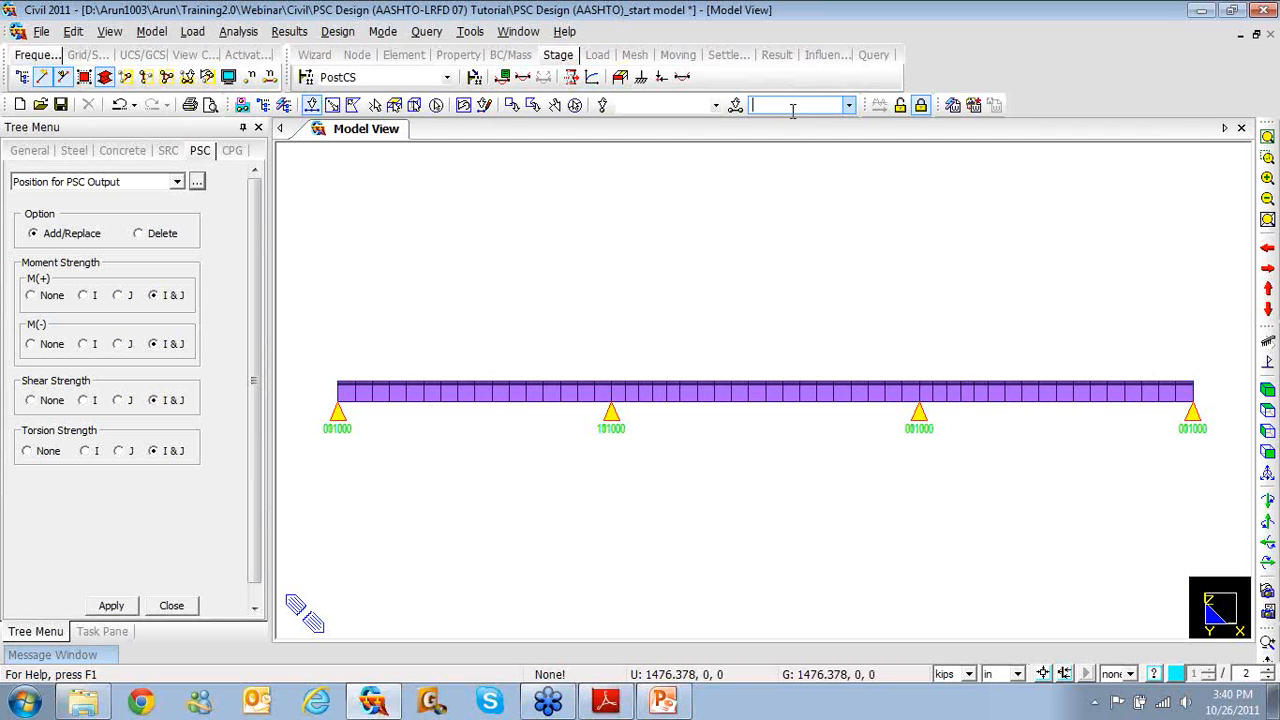
left_click(436, 105)
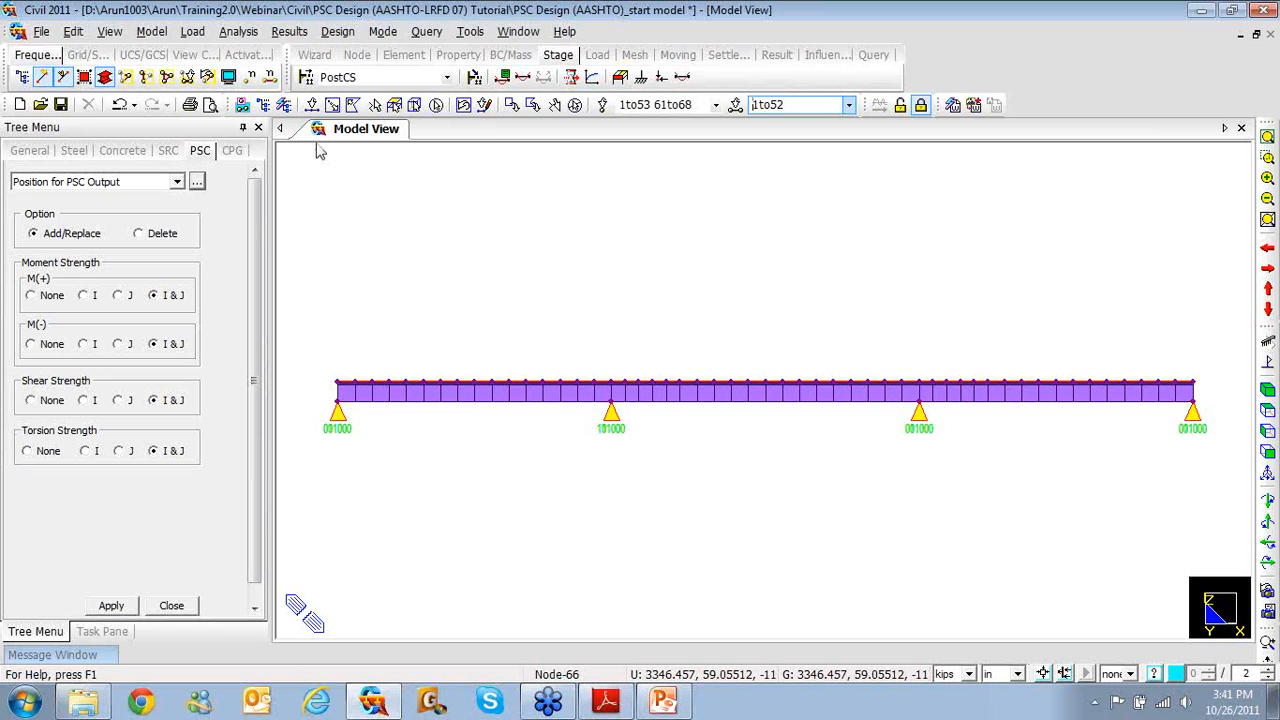
left_click(575, 106)
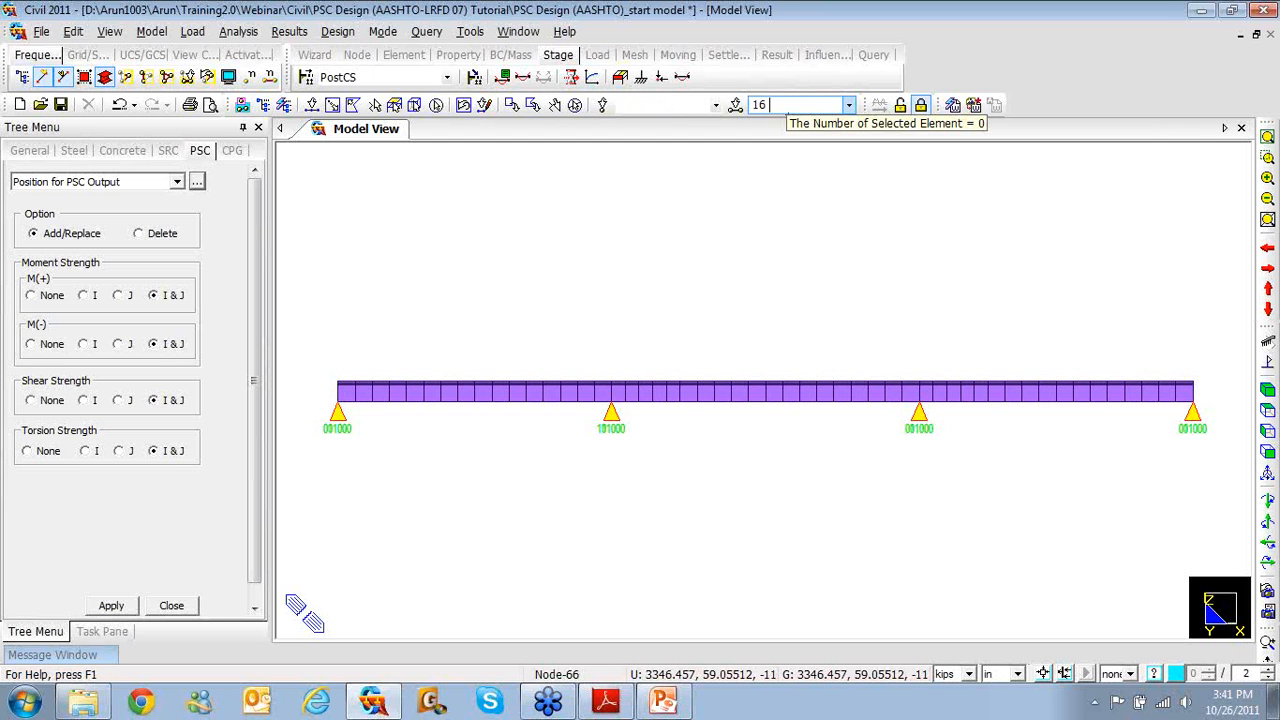
- Apply I & J moment, shear and torsion strength output to interior-support and midspan elements including 16, 17, 26, 27 and 36, and close the settings
type("26 27 36 3")
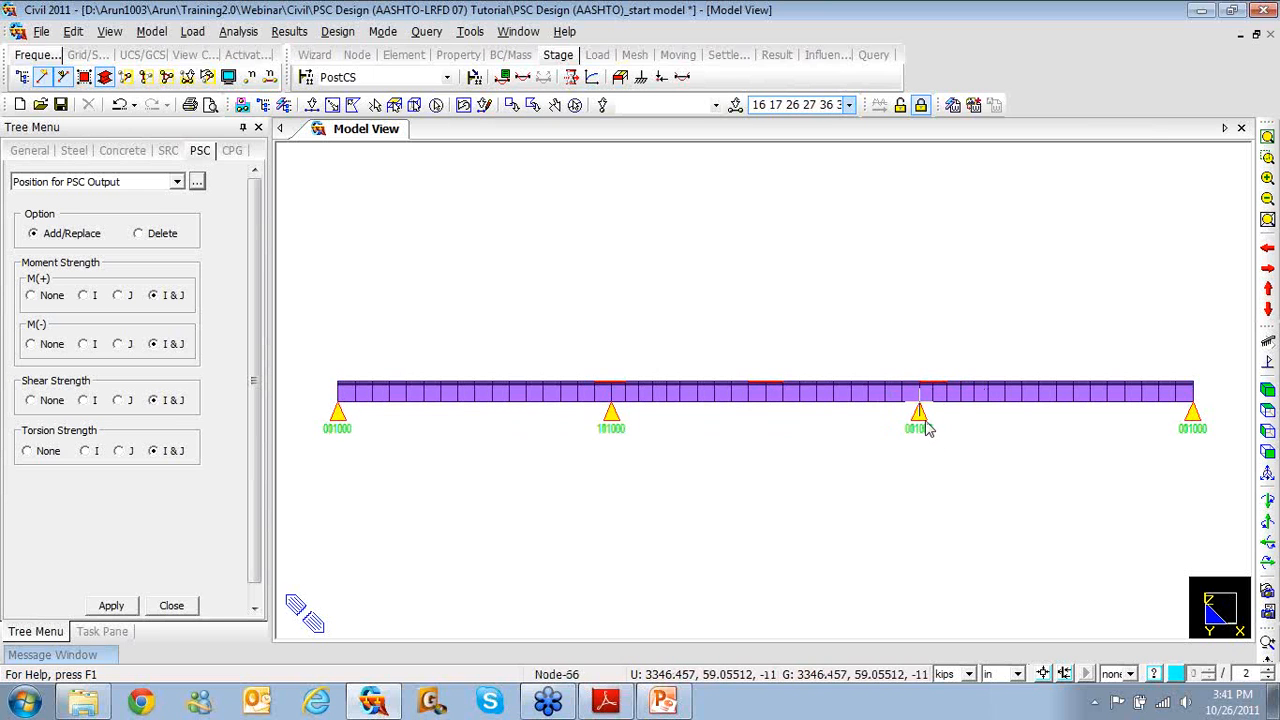
left_click(122, 607)
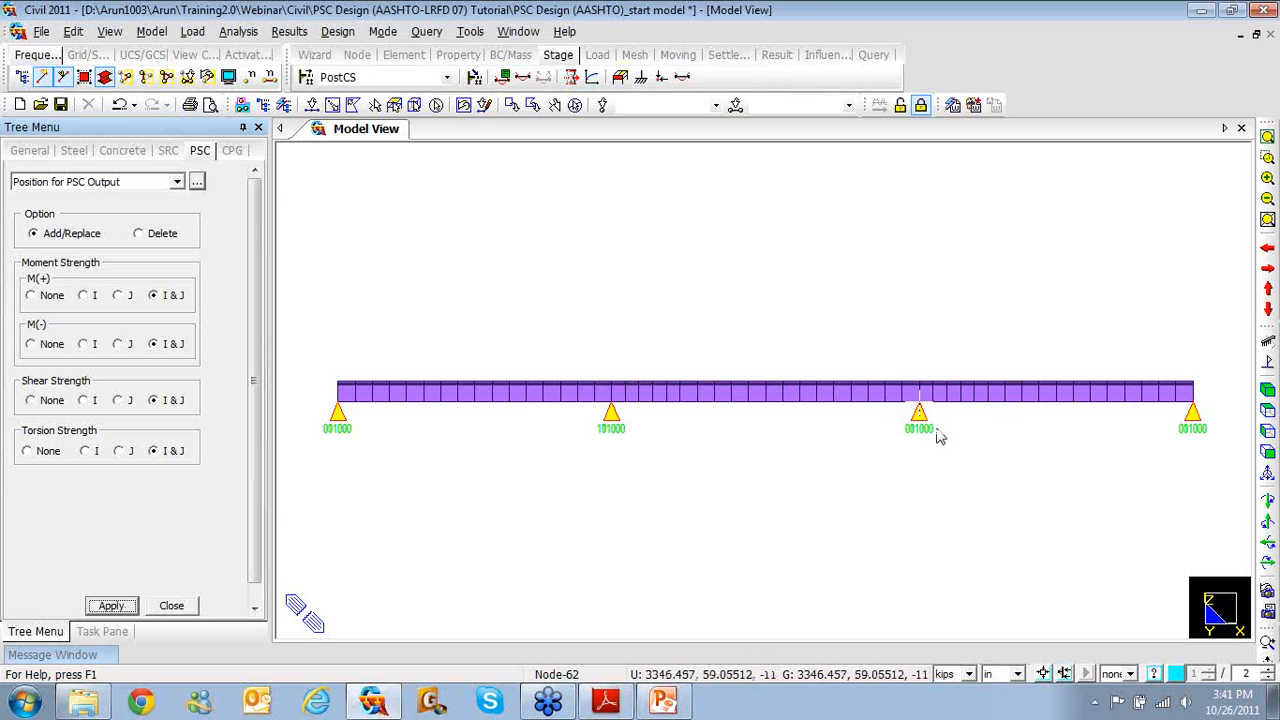
left_click(185, 610)
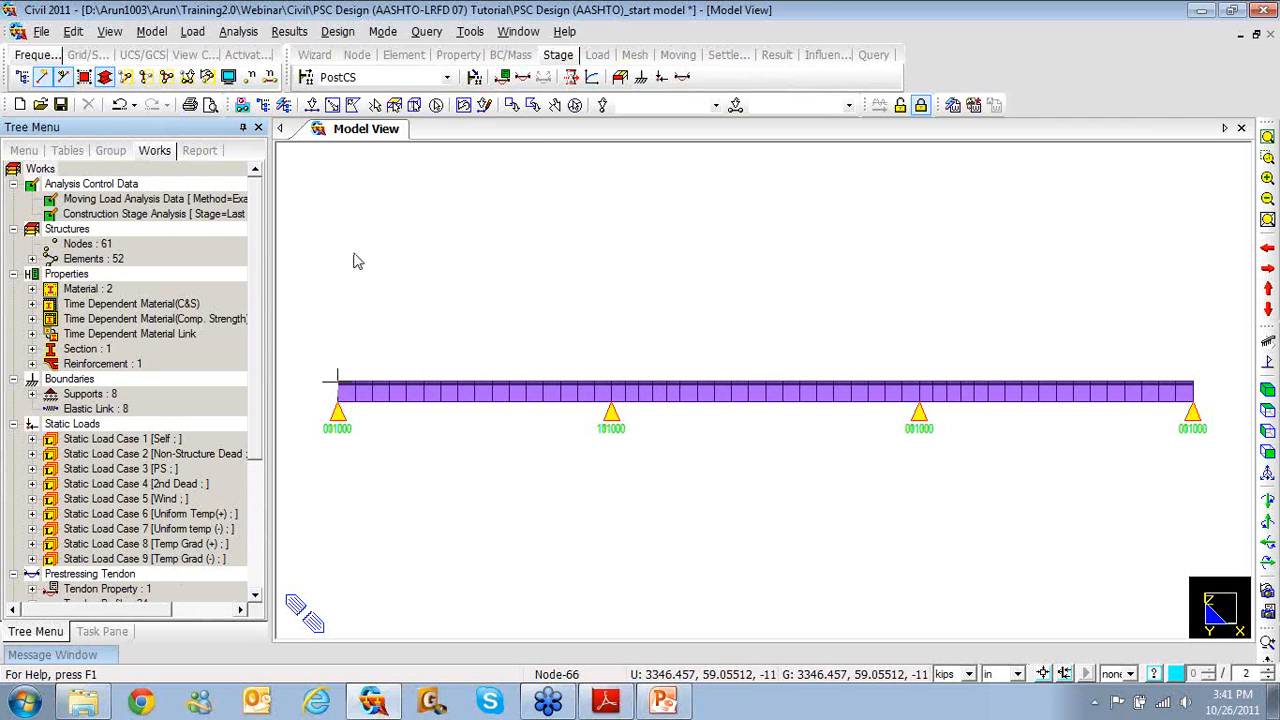
- Assign elements 1 to 16 of the first span as a PSC segment and highlight that segment in the model
left_click(337, 31)
mouse_move(480, 52)
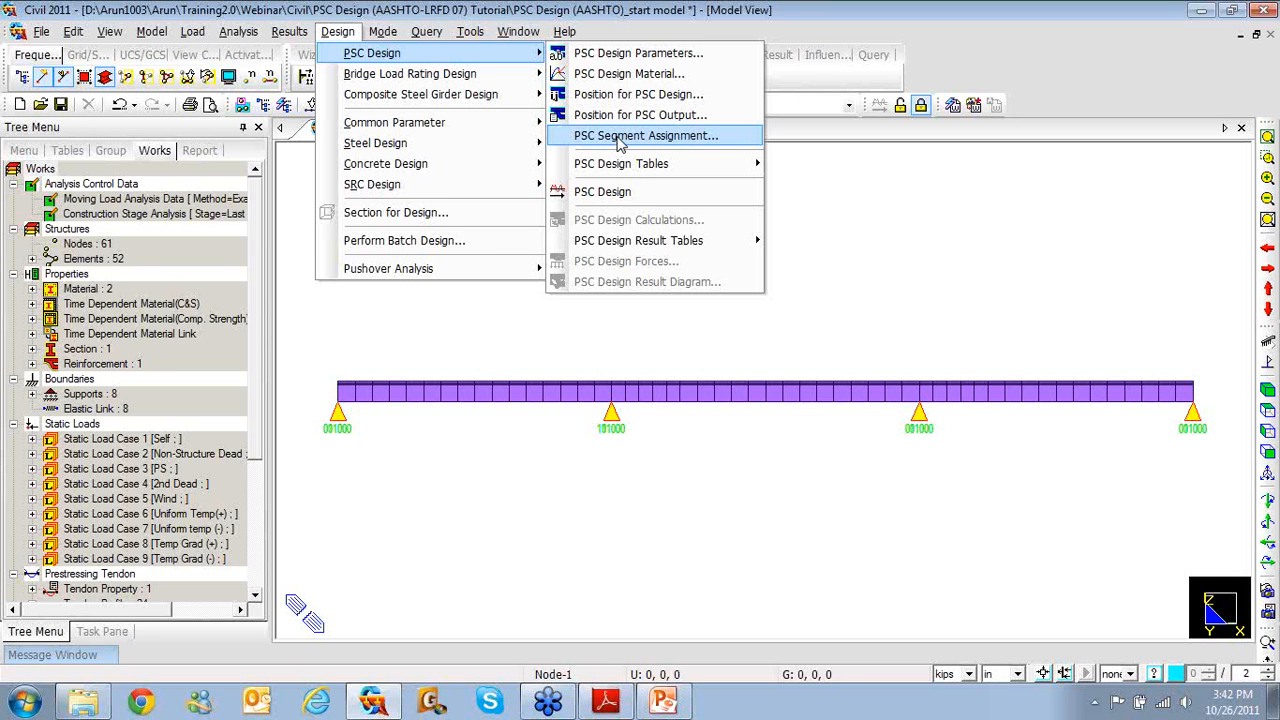
left_click(621, 137)
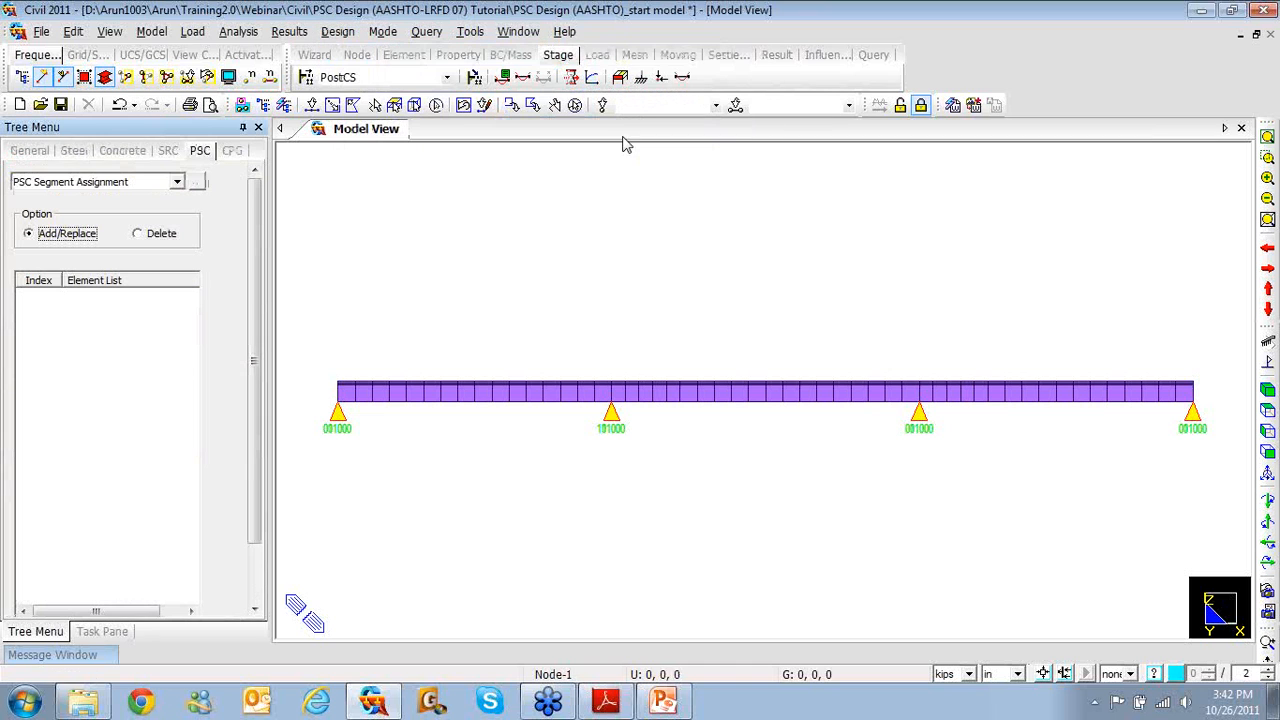
left_click(313, 105)
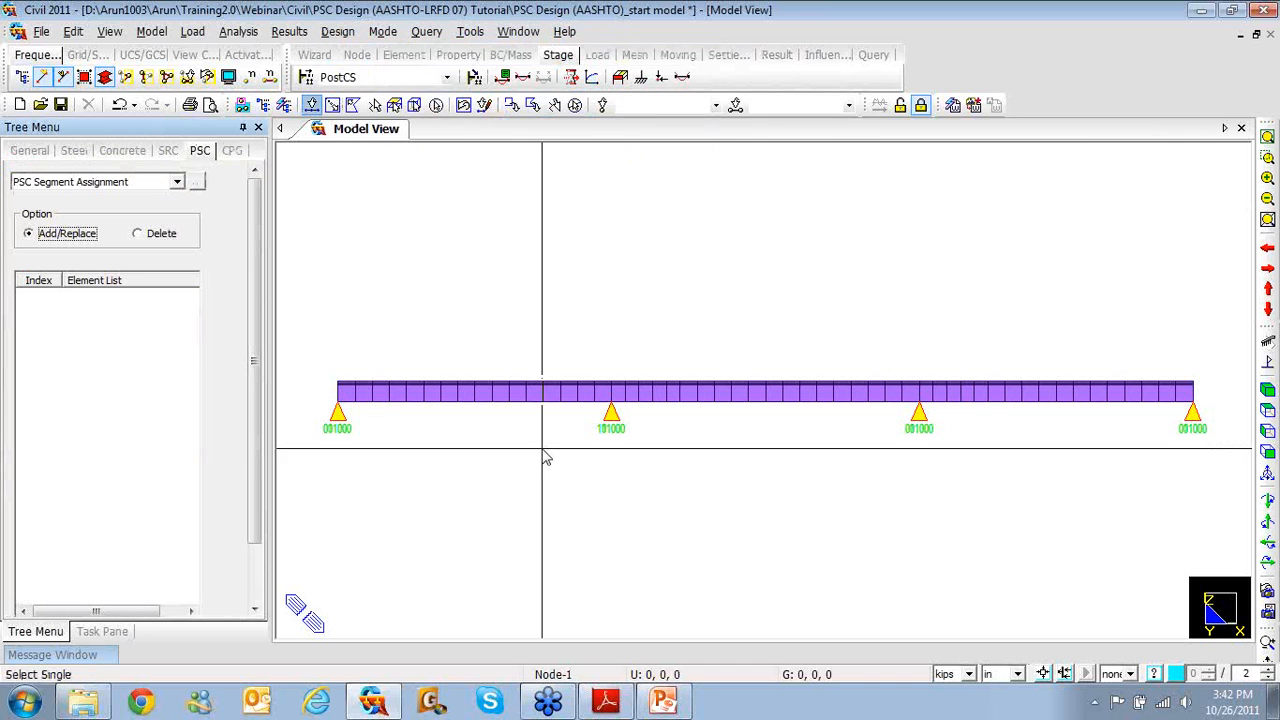
left_click_drag(606, 380, 344, 337)
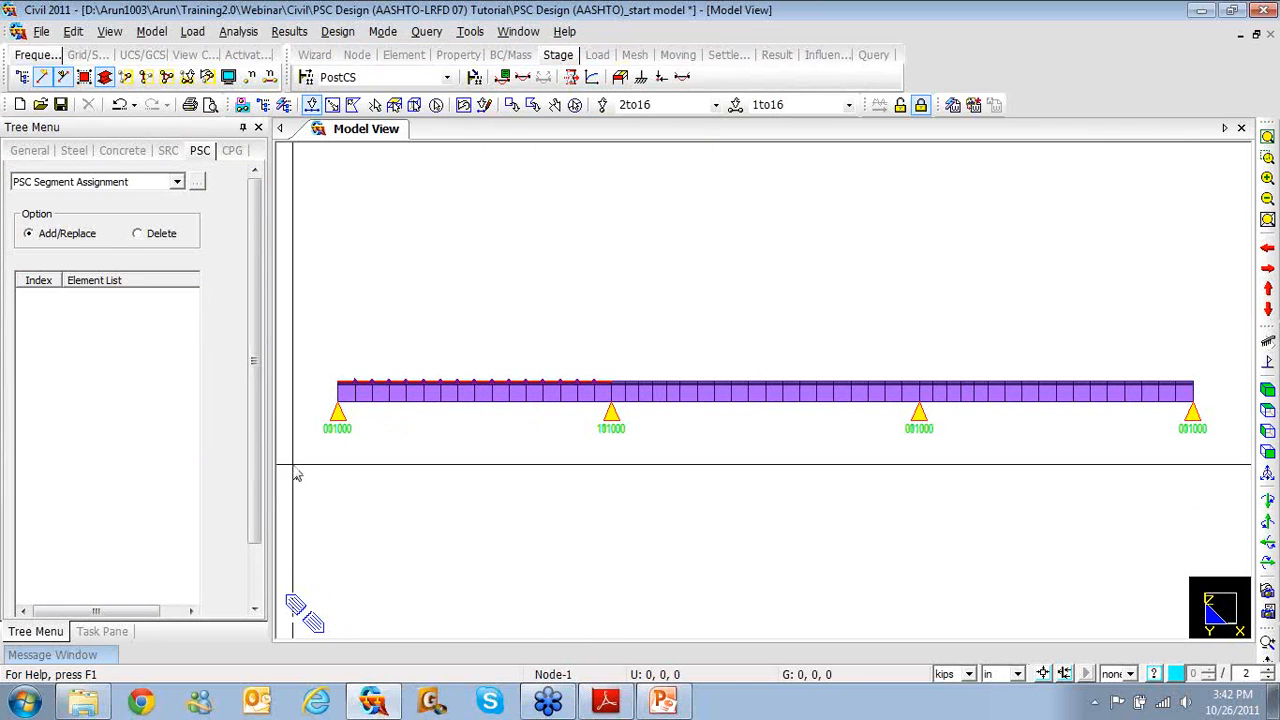
scroll(246, 532, "down", 3)
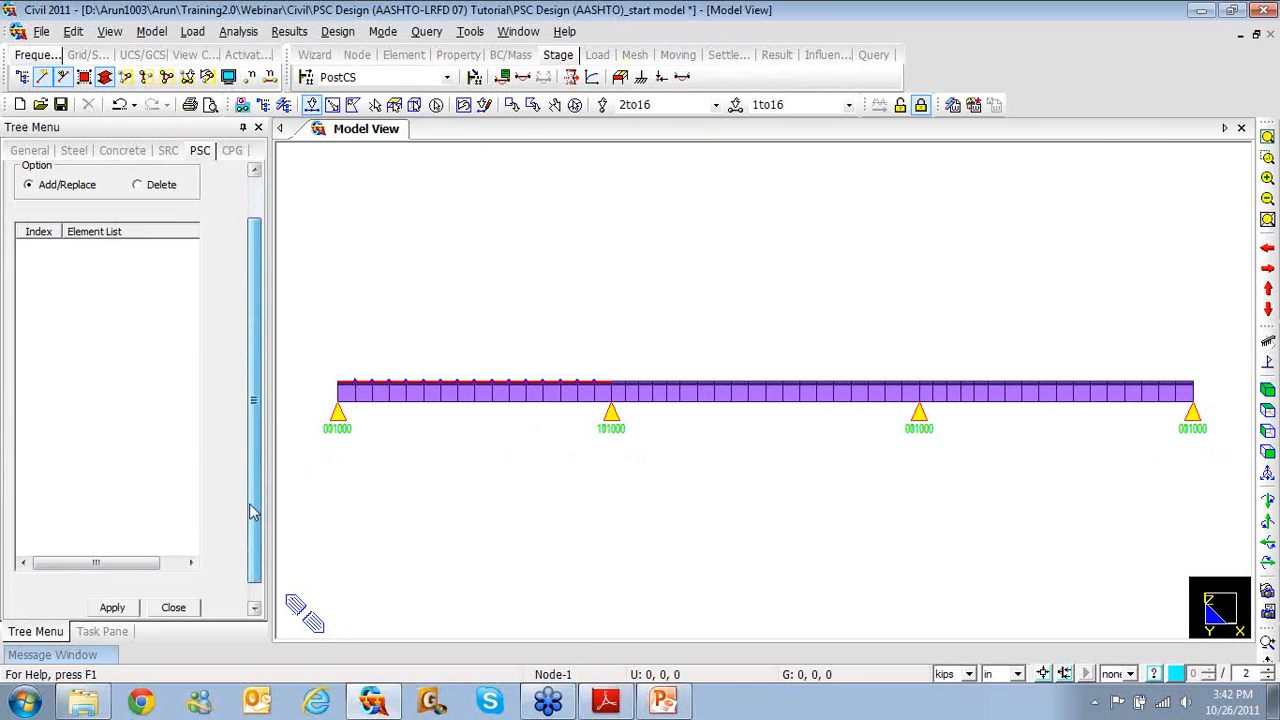
left_click(112, 590)
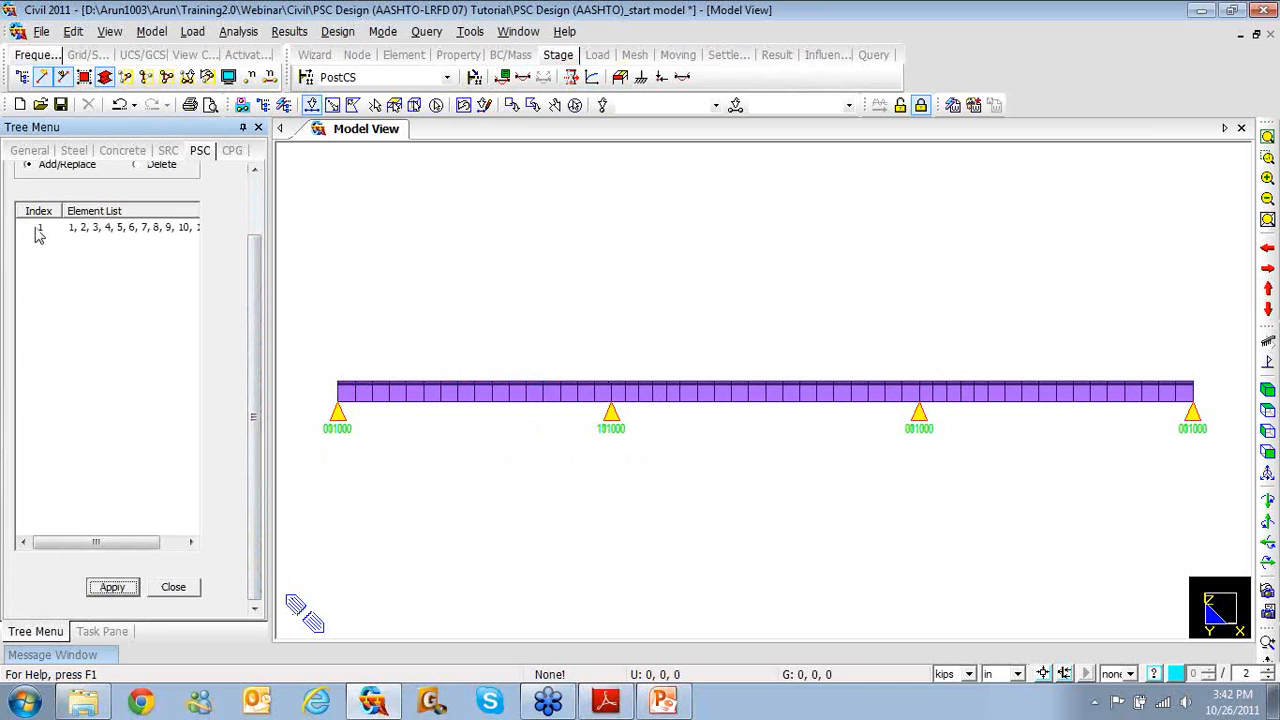
left_click(72, 232)
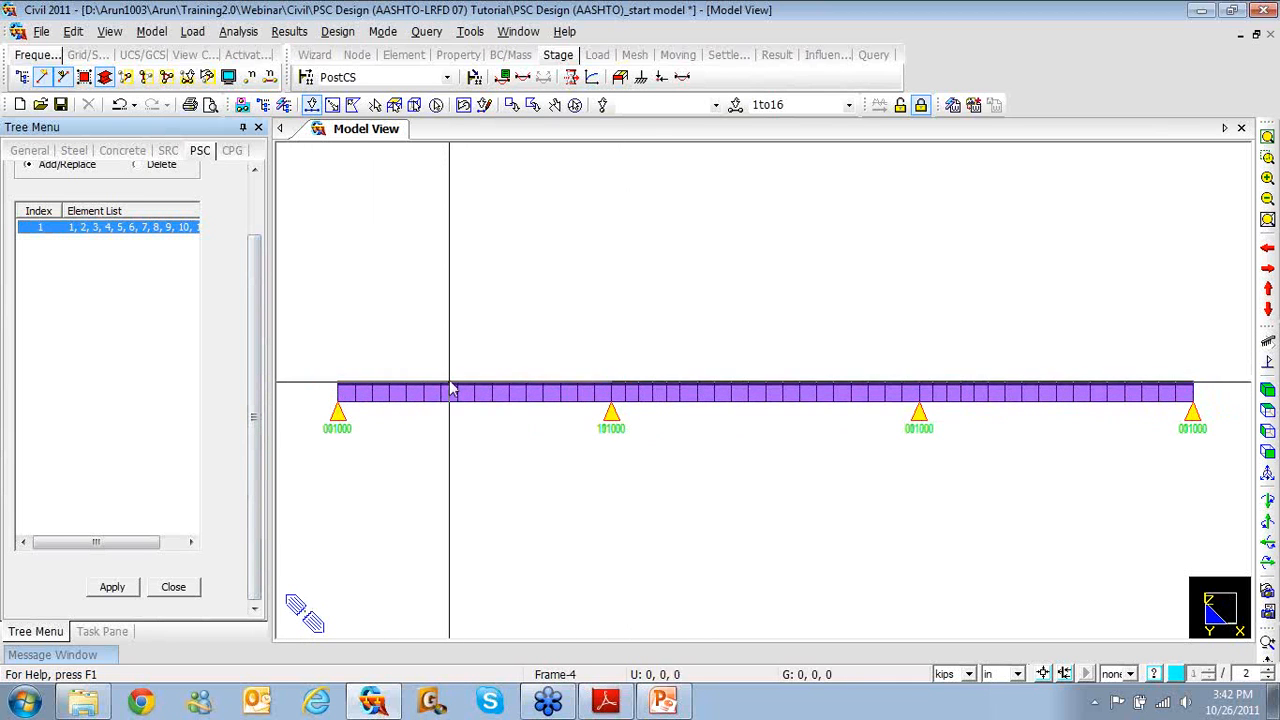
- Close the PSC segment assignment settings and run the PSC design
mouse_move(451, 387)
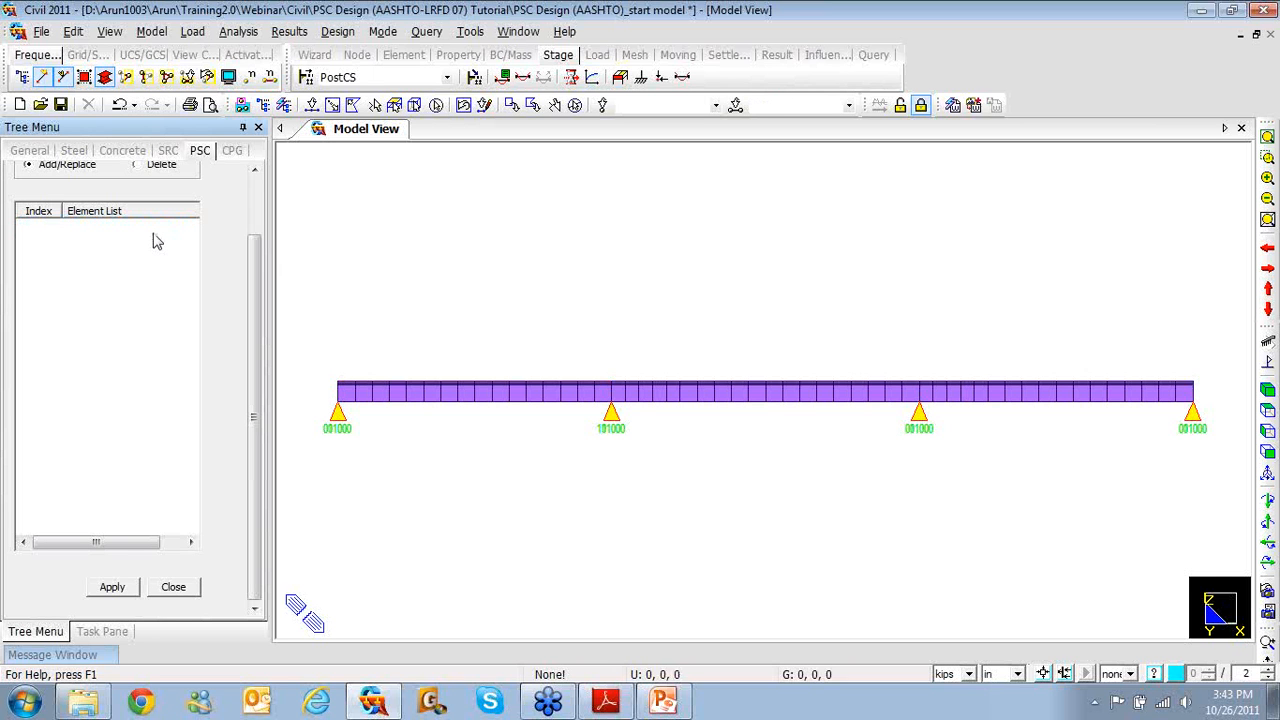
left_click(162, 588)
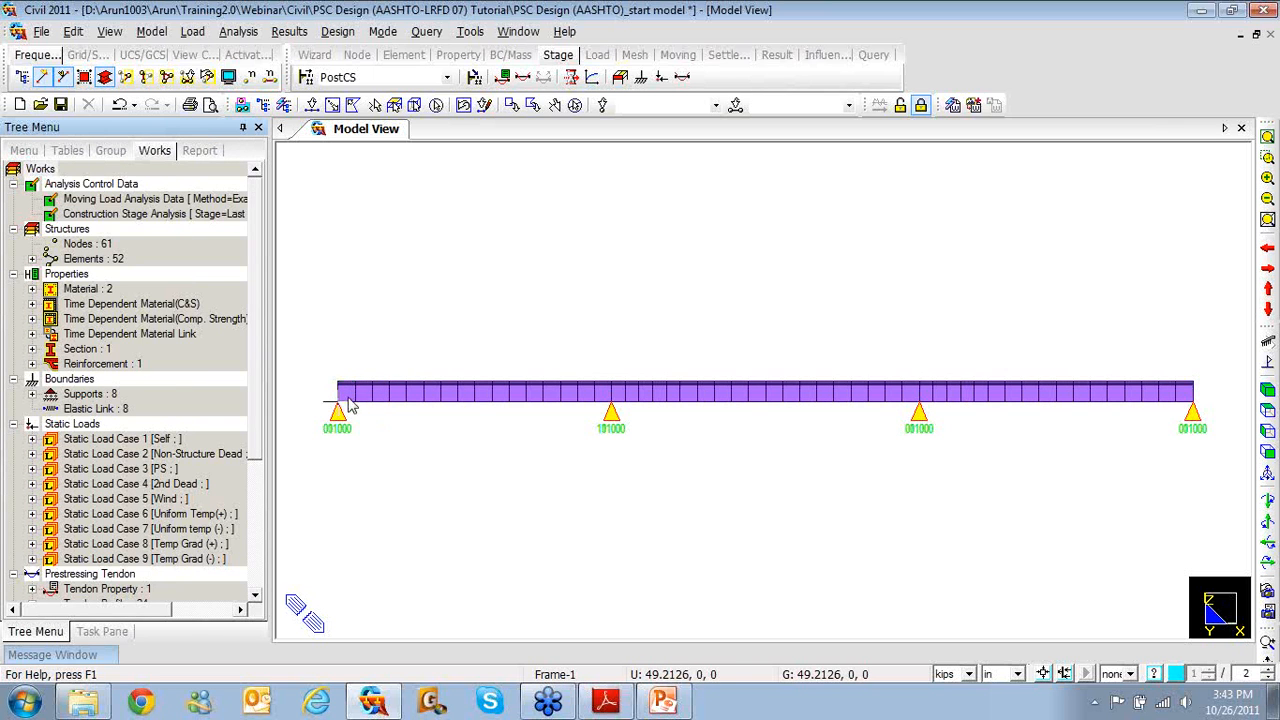
mouse_move(349, 397)
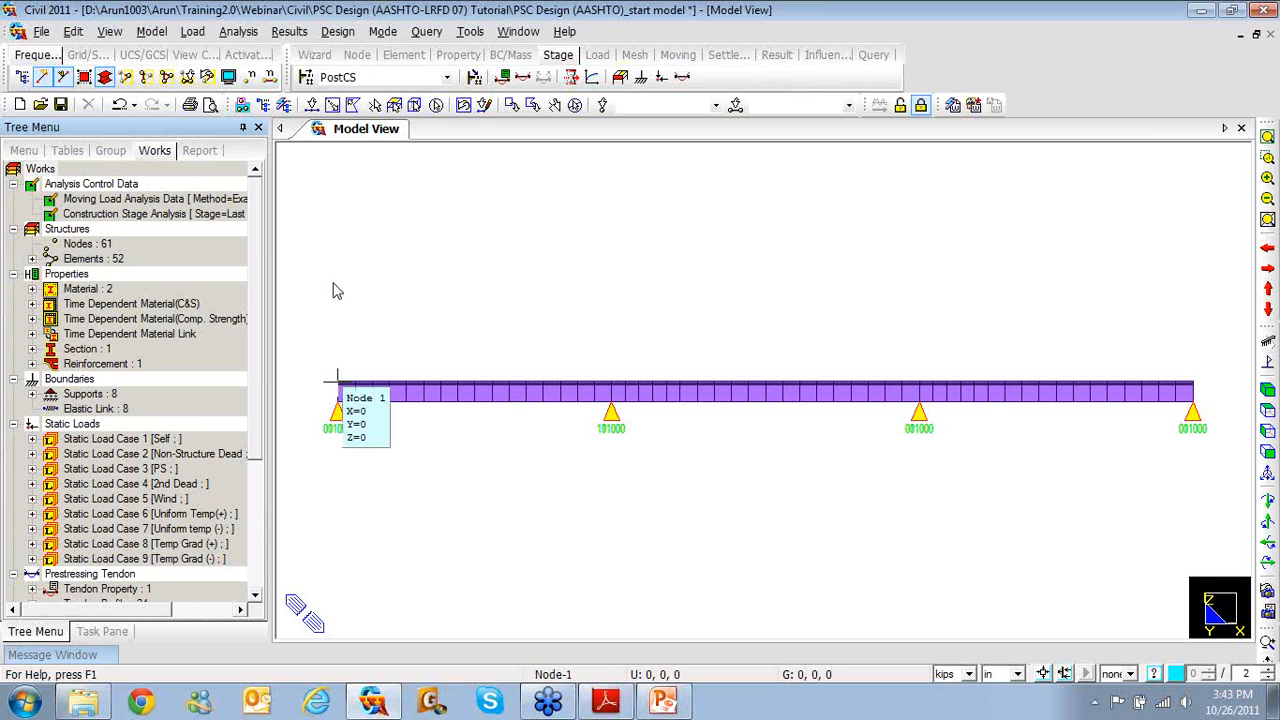
left_click(352, 31)
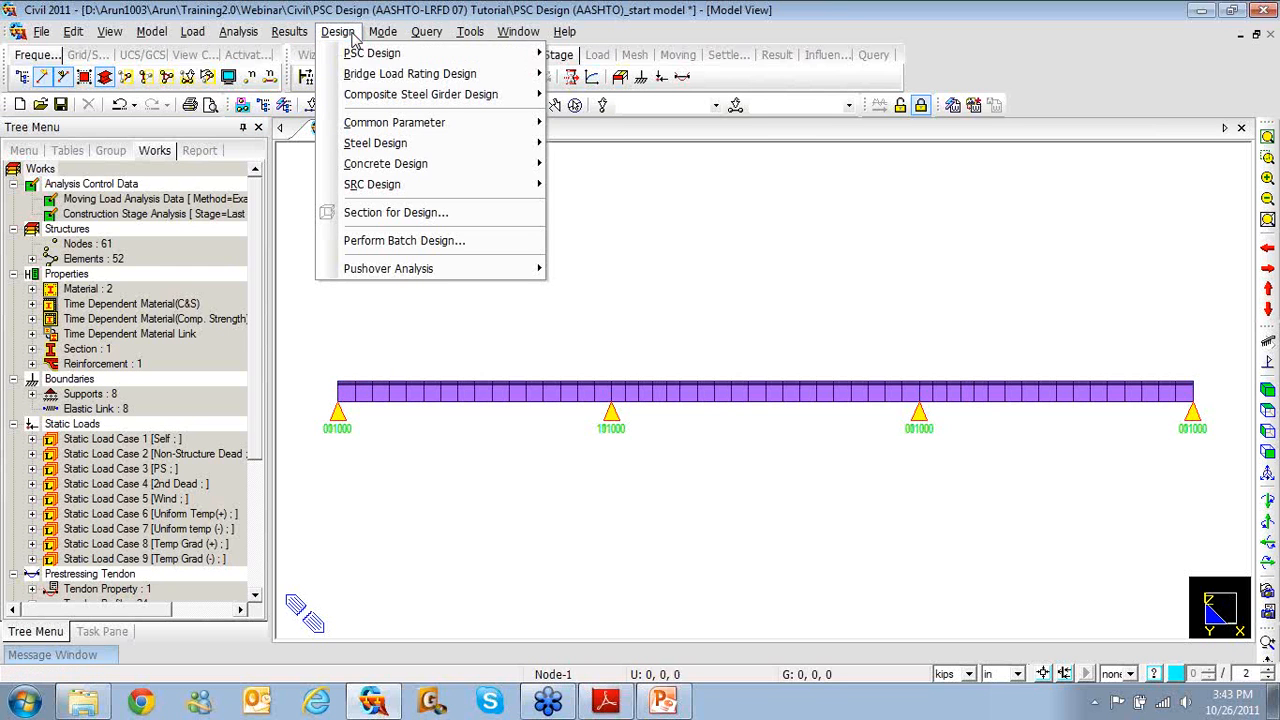
mouse_move(362, 60)
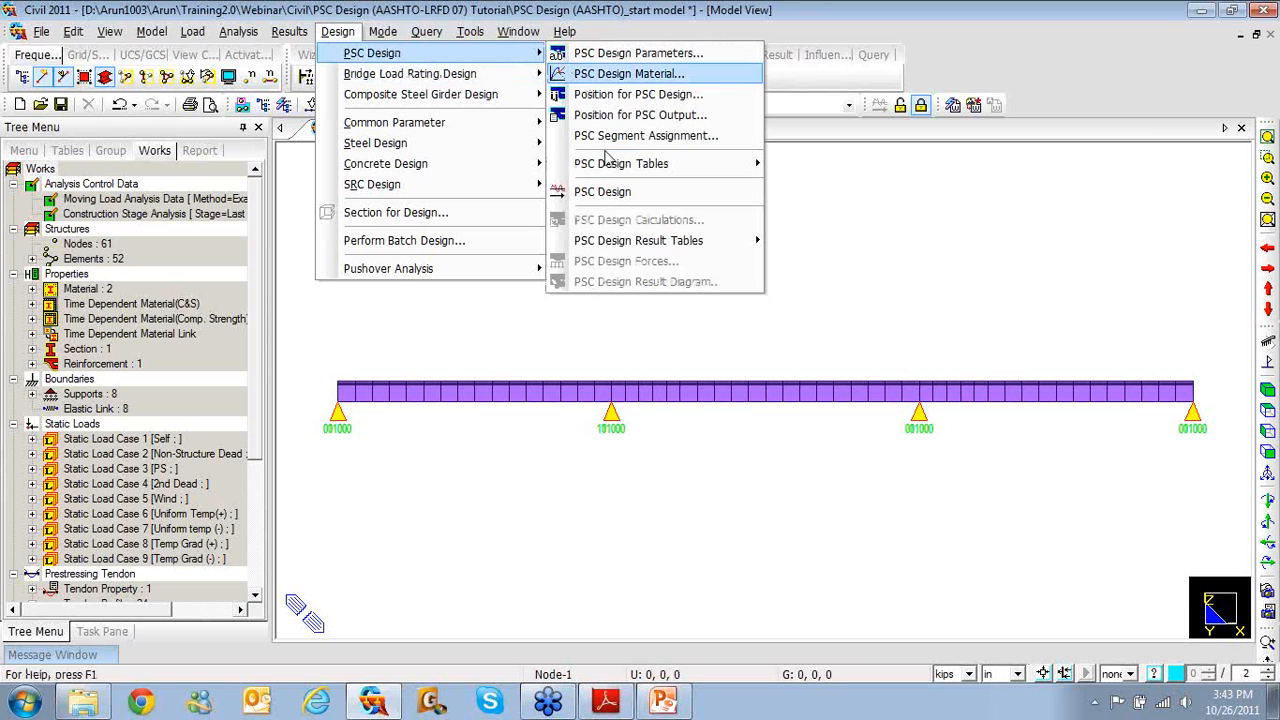
mouse_move(610, 168)
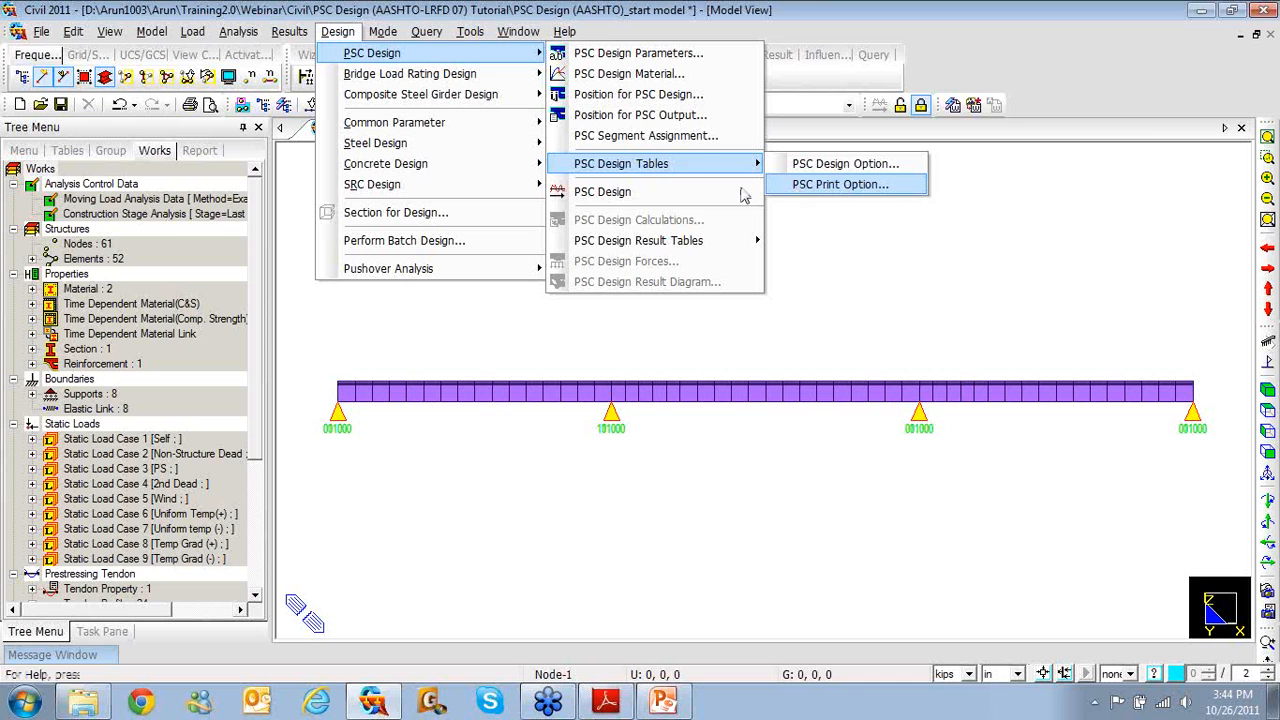
left_click(607, 198)
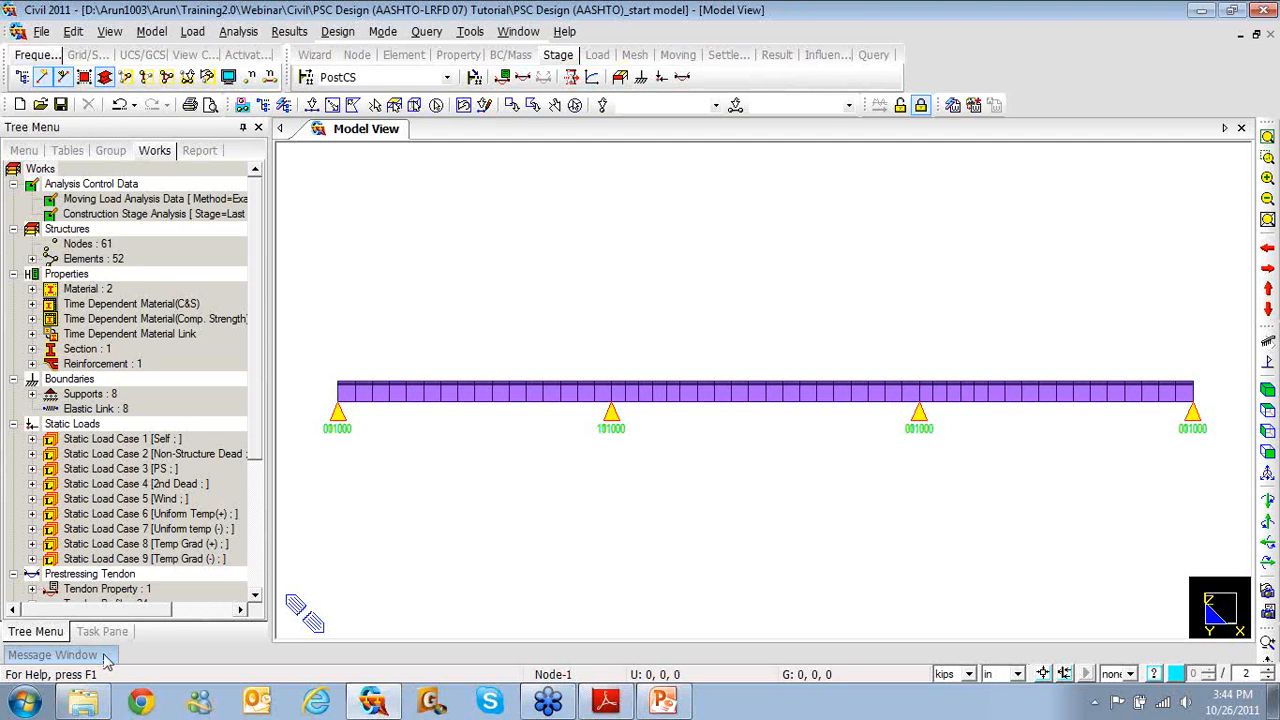
- Check the design messages and generate the PSC design calculation report in US units
mouse_move(107, 661)
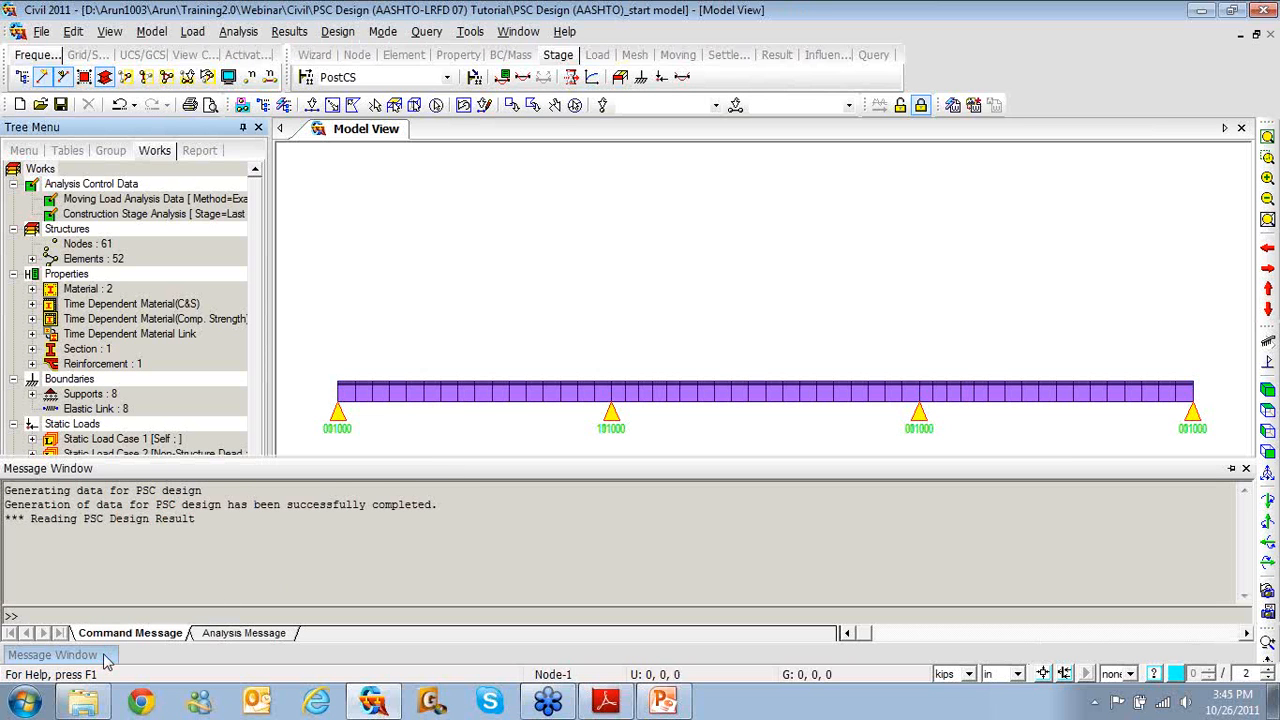
left_click(337, 31)
mouse_move(358, 53)
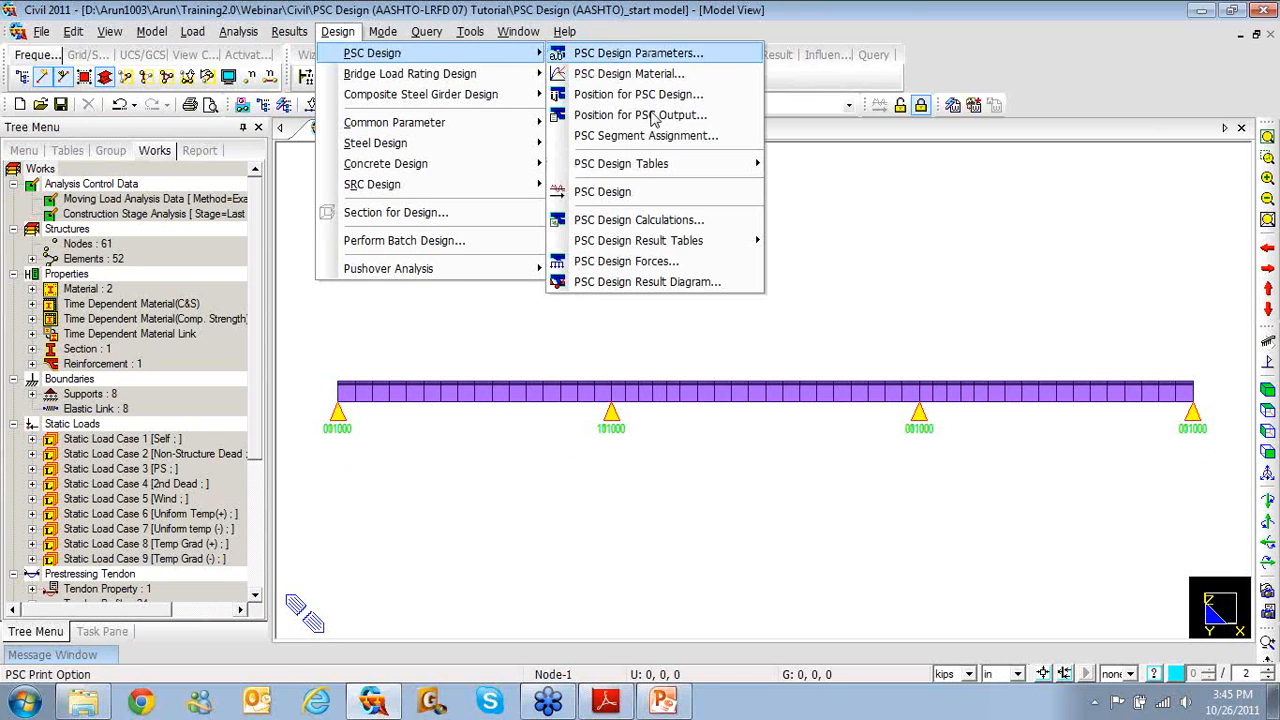
left_click(673, 221)
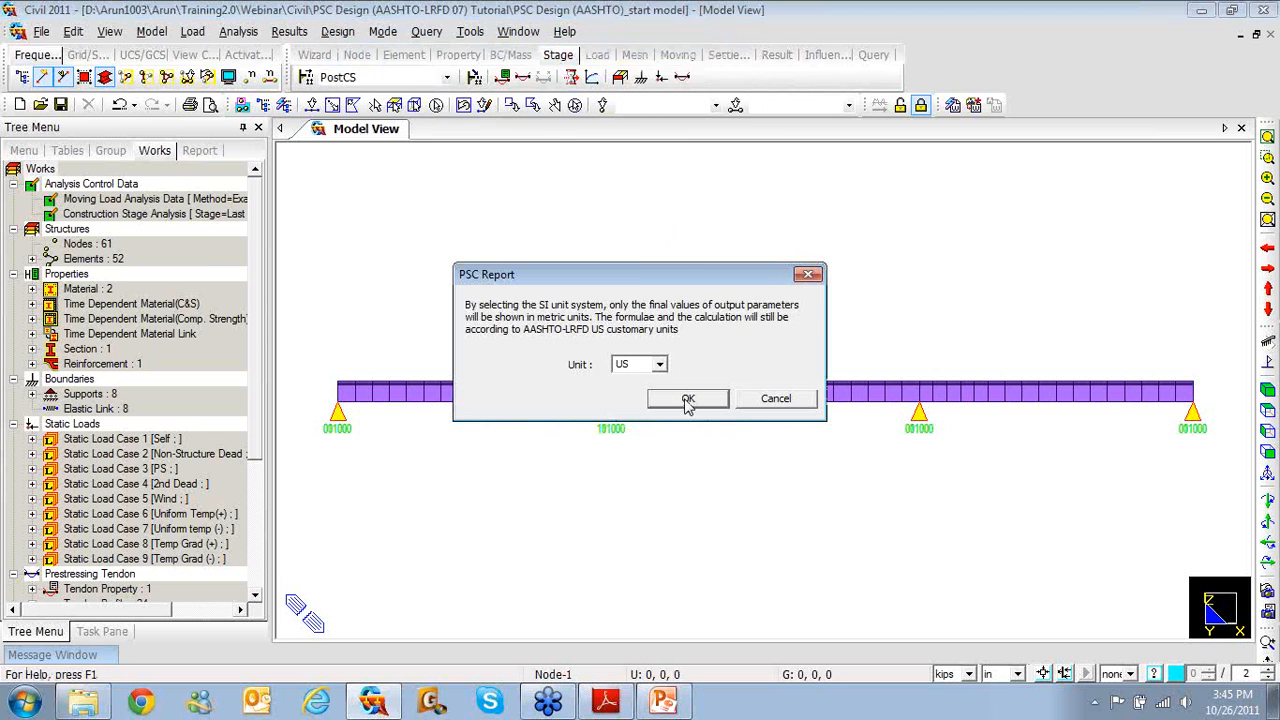
left_click(688, 399)
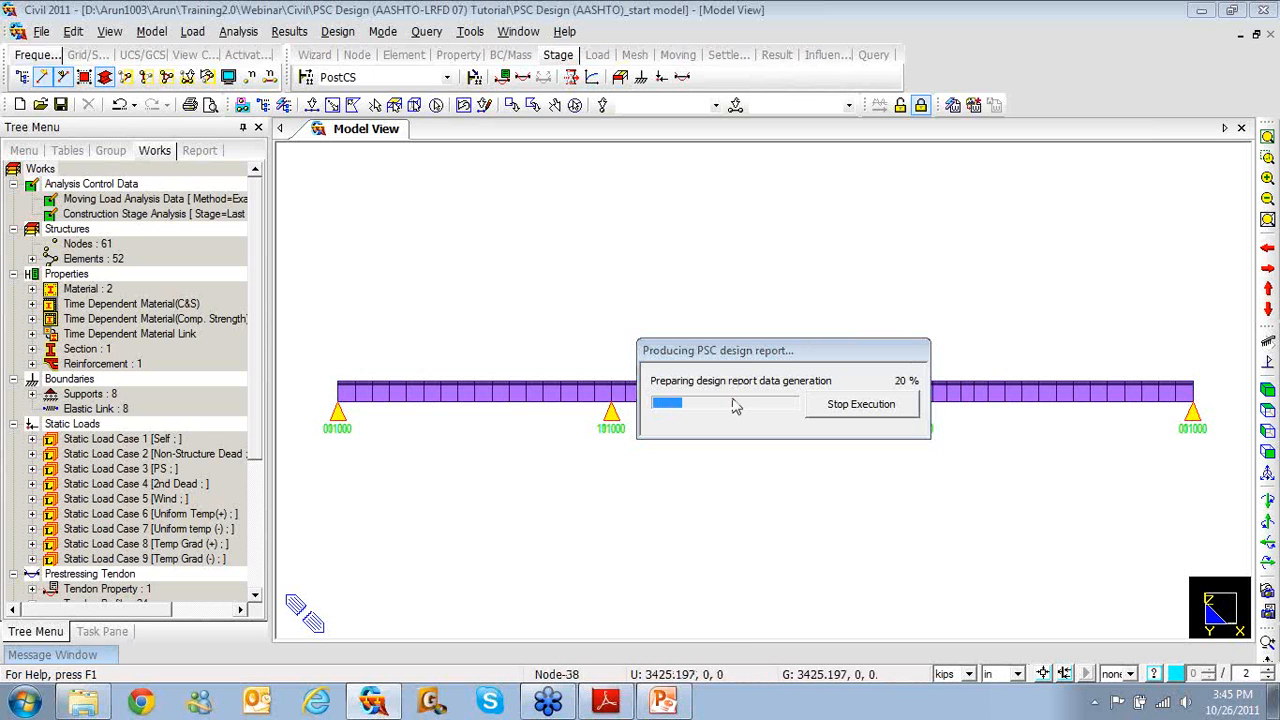
- Review the construction-stage cross-section stress check table for elements 1to52, parts i and j, in compression and tension, keeping the report progress window clear of it
left_click(339, 32)
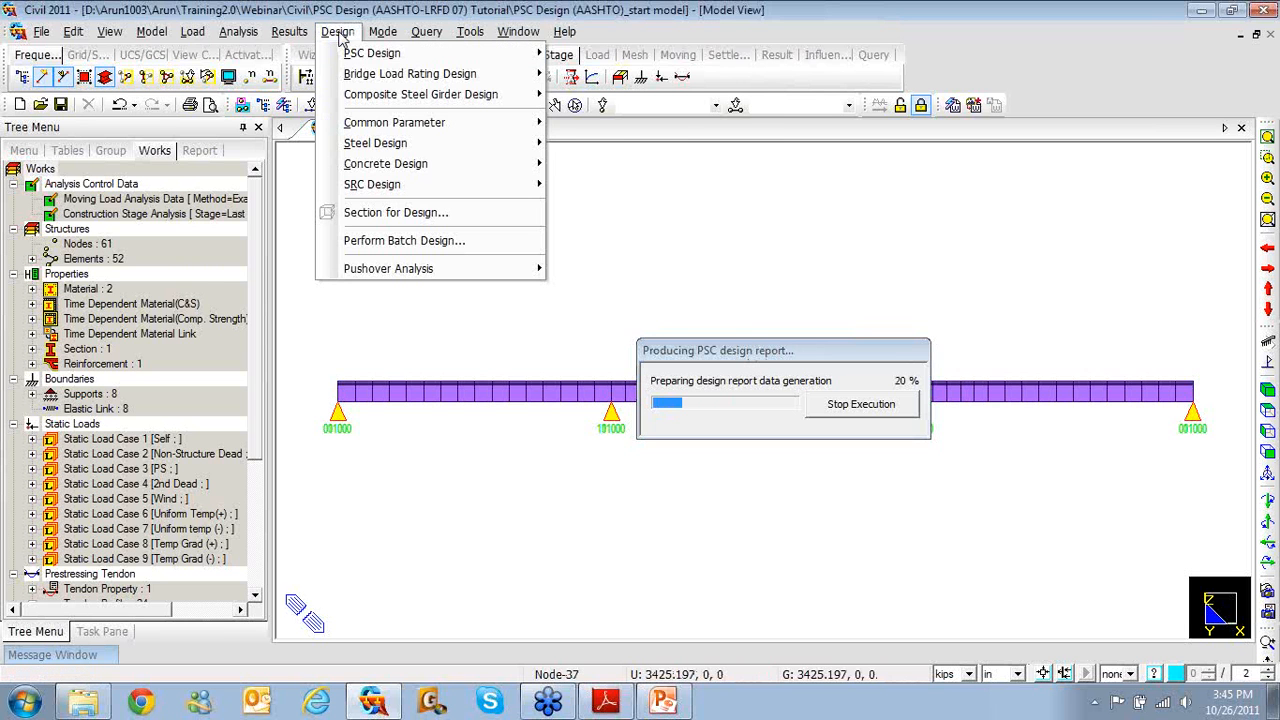
mouse_move(345, 57)
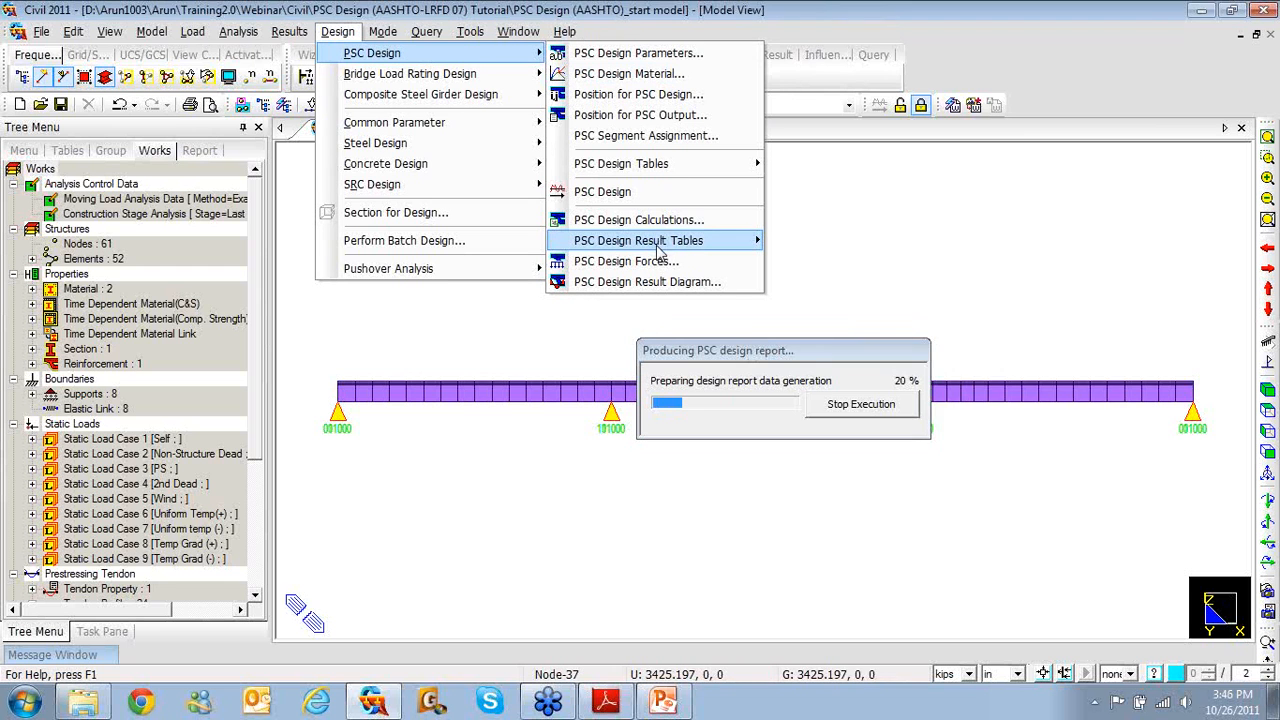
mouse_move(667, 242)
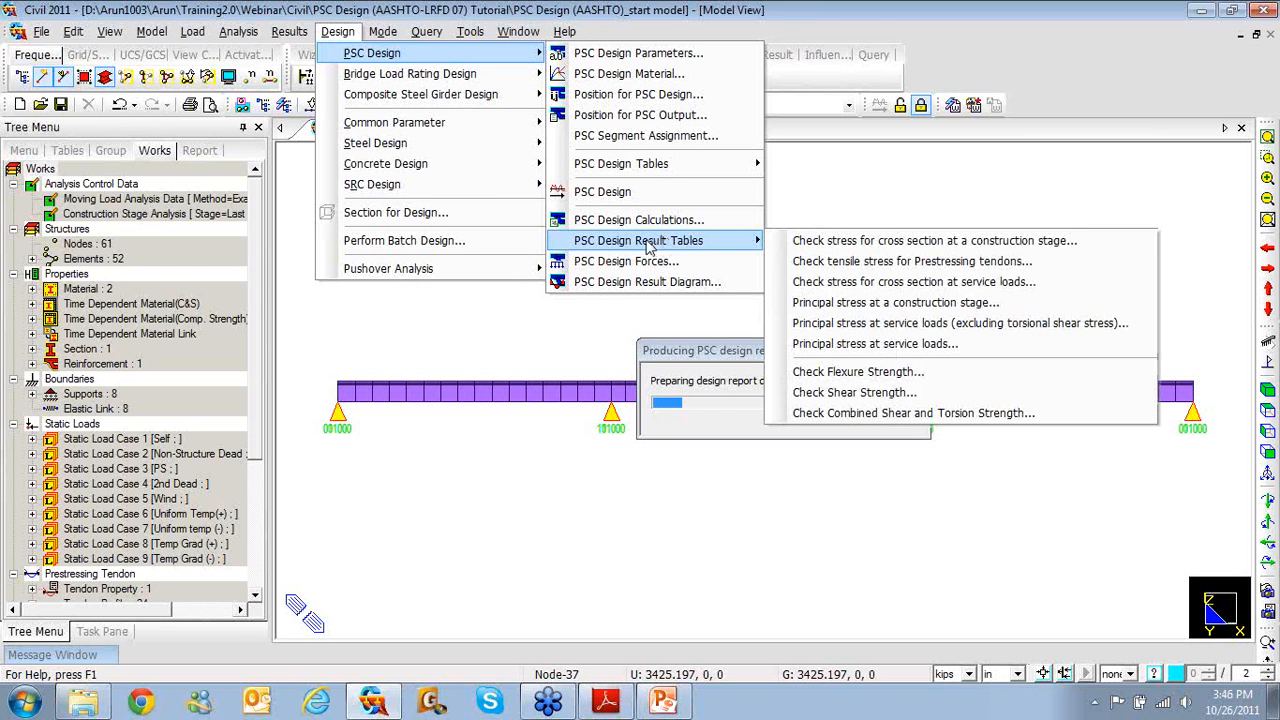
left_click(808, 248)
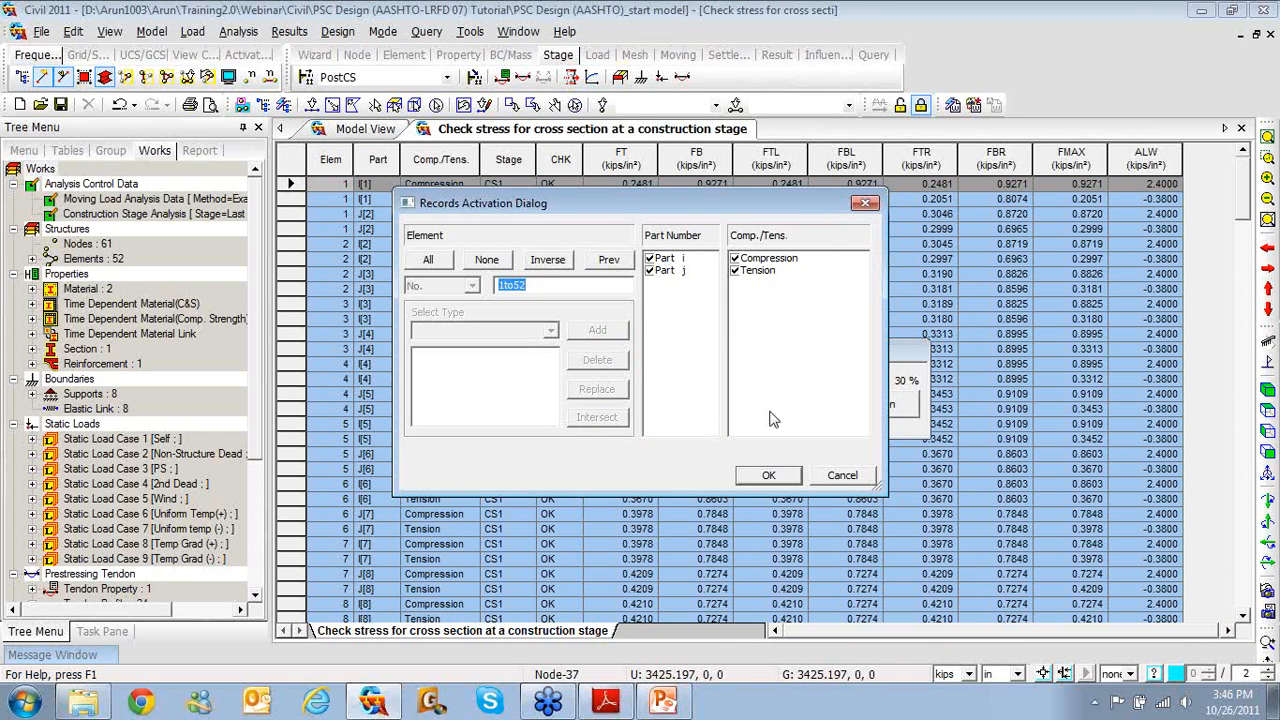
left_click(769, 476)
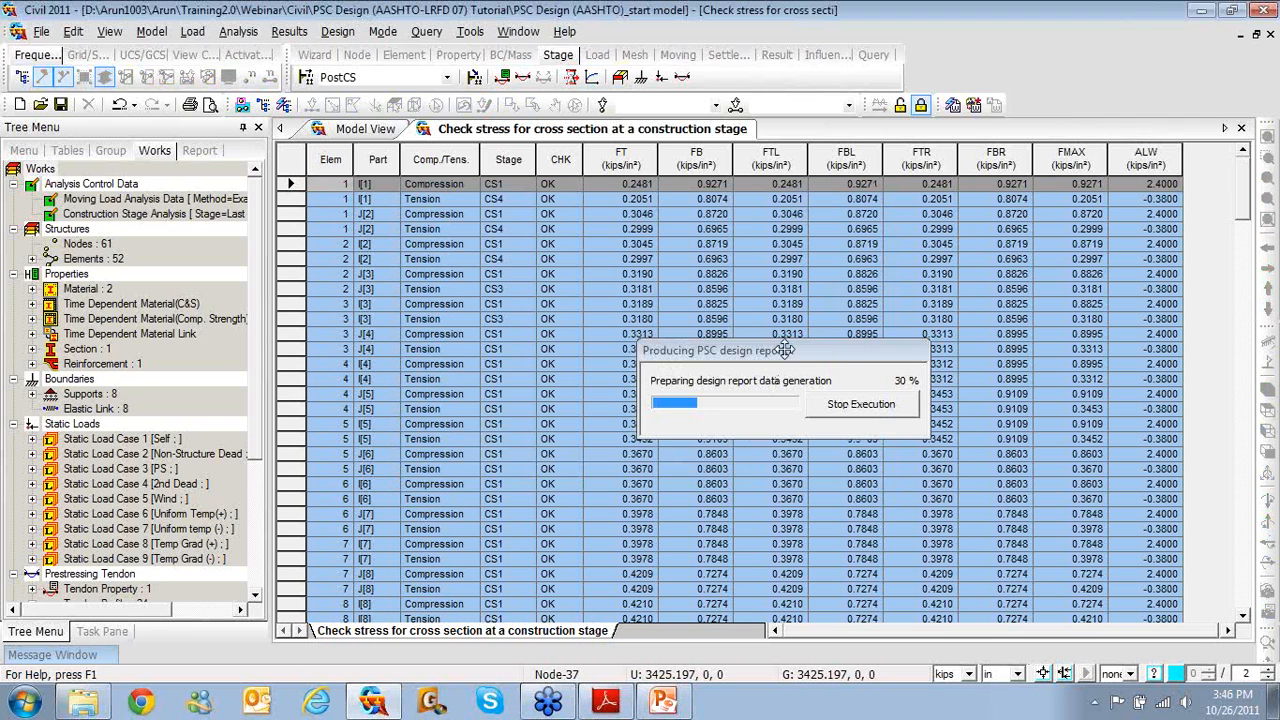
left_click_drag(785, 349, 1123, 28)
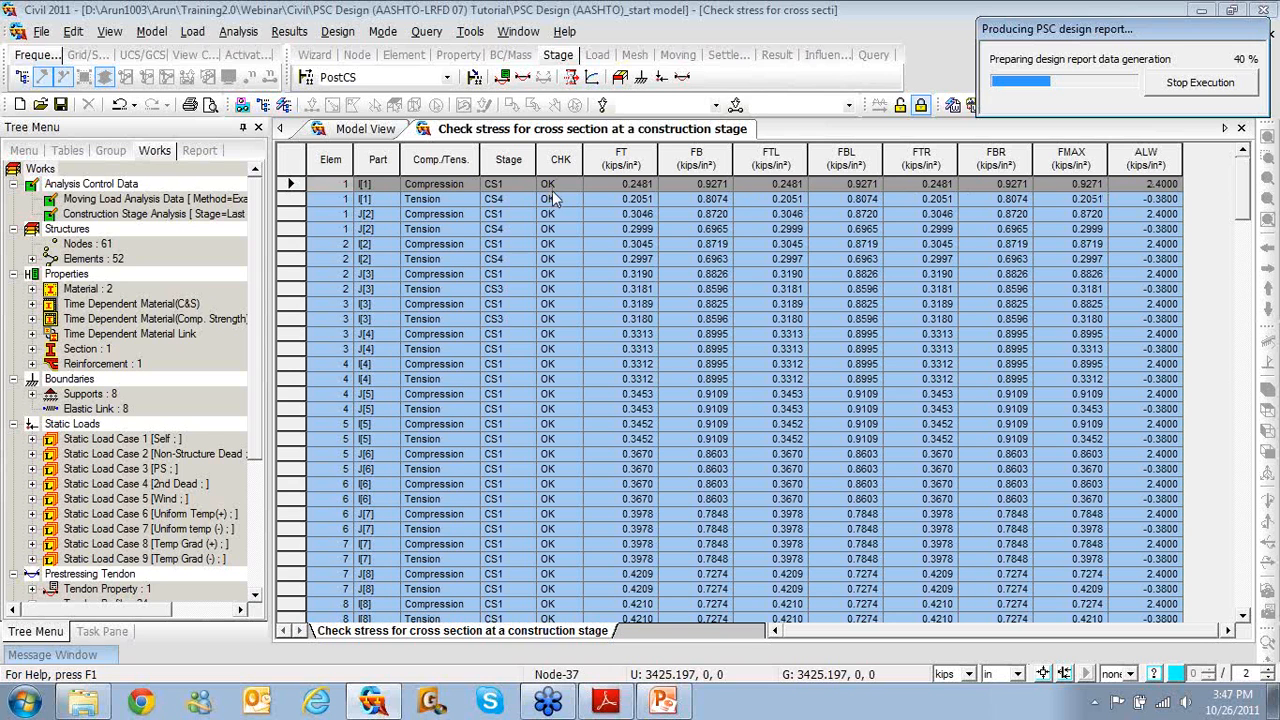
left_click(636, 334)
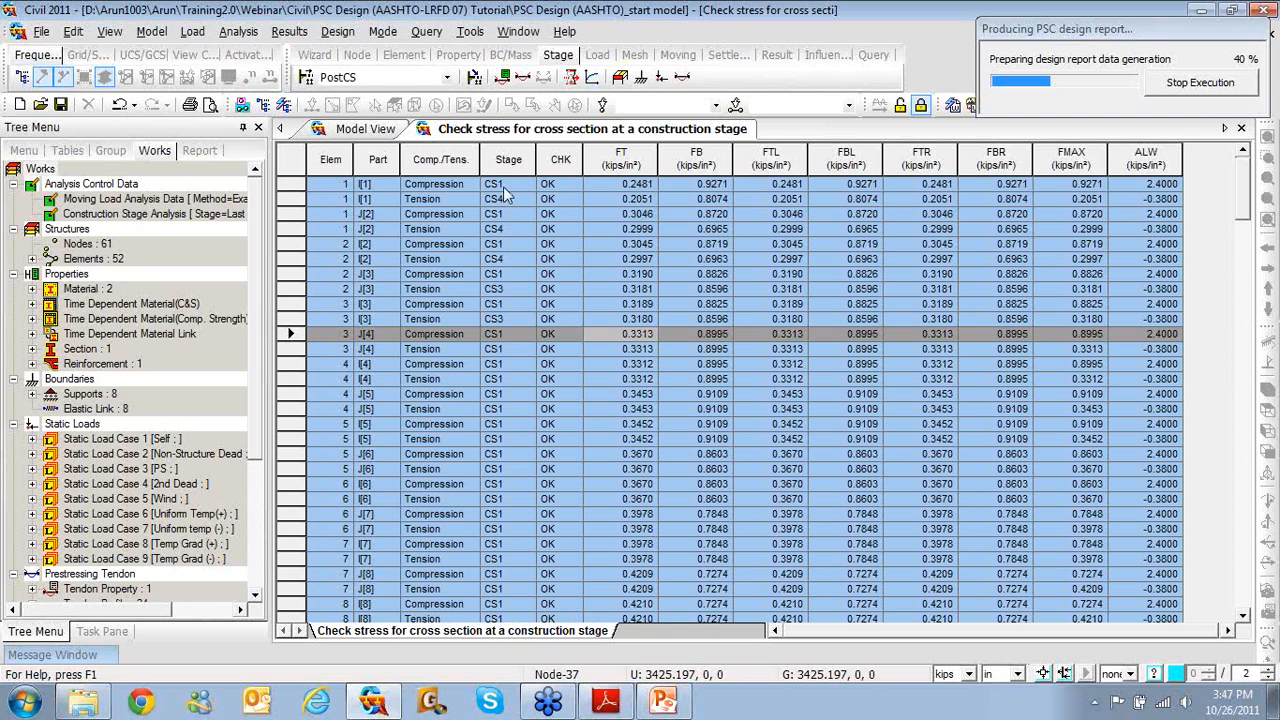
scroll(531, 252, "down", 10)
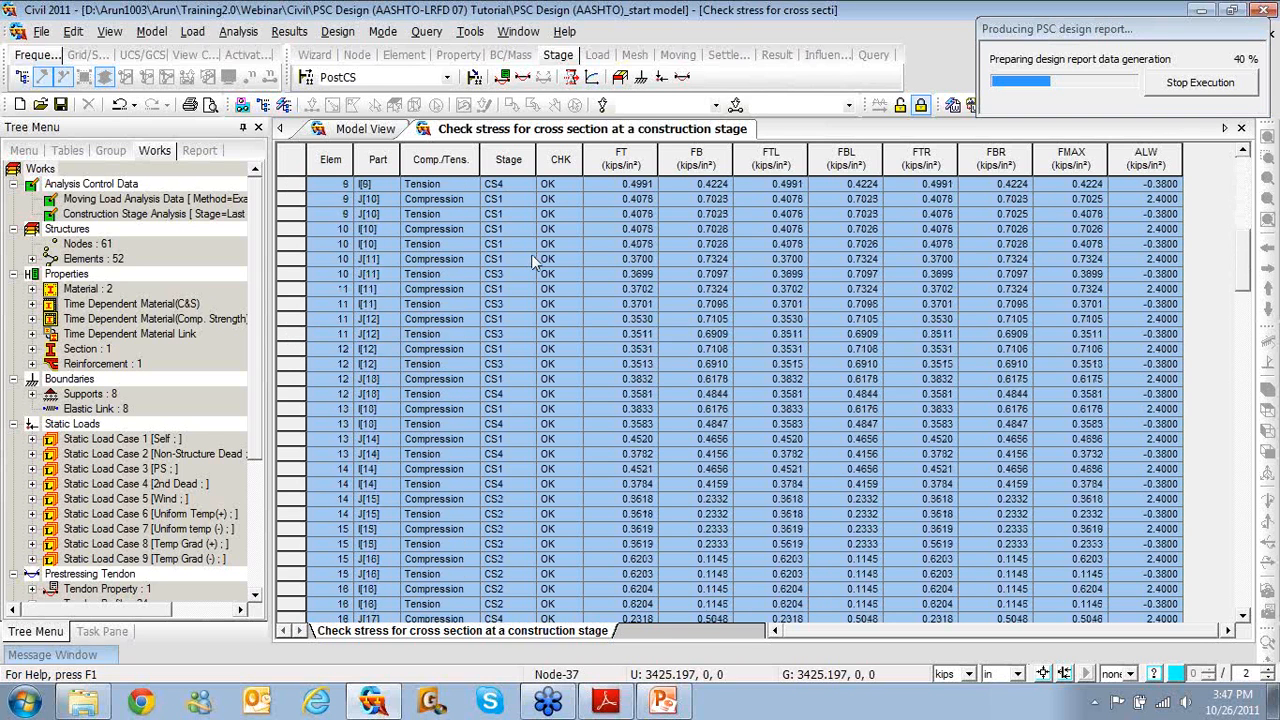
scroll(531, 252, "down", 6)
scroll(535, 257, "up", 12)
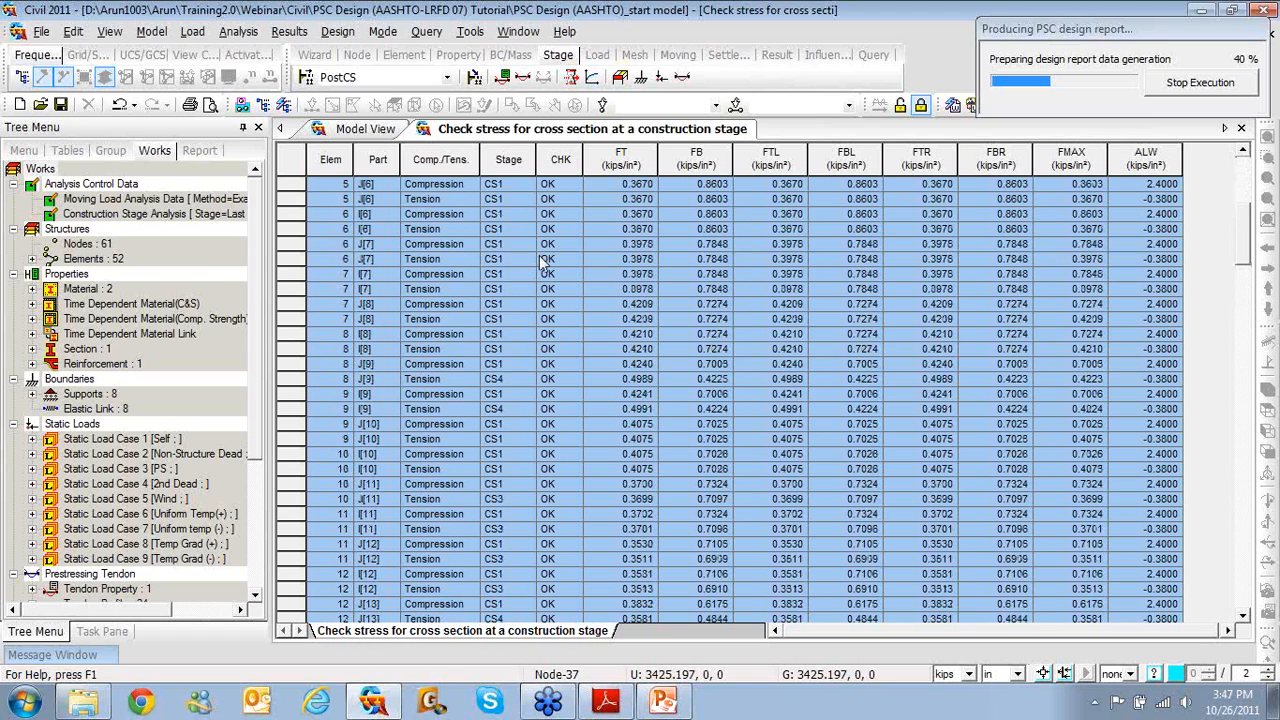
scroll(543, 260, "up", 6)
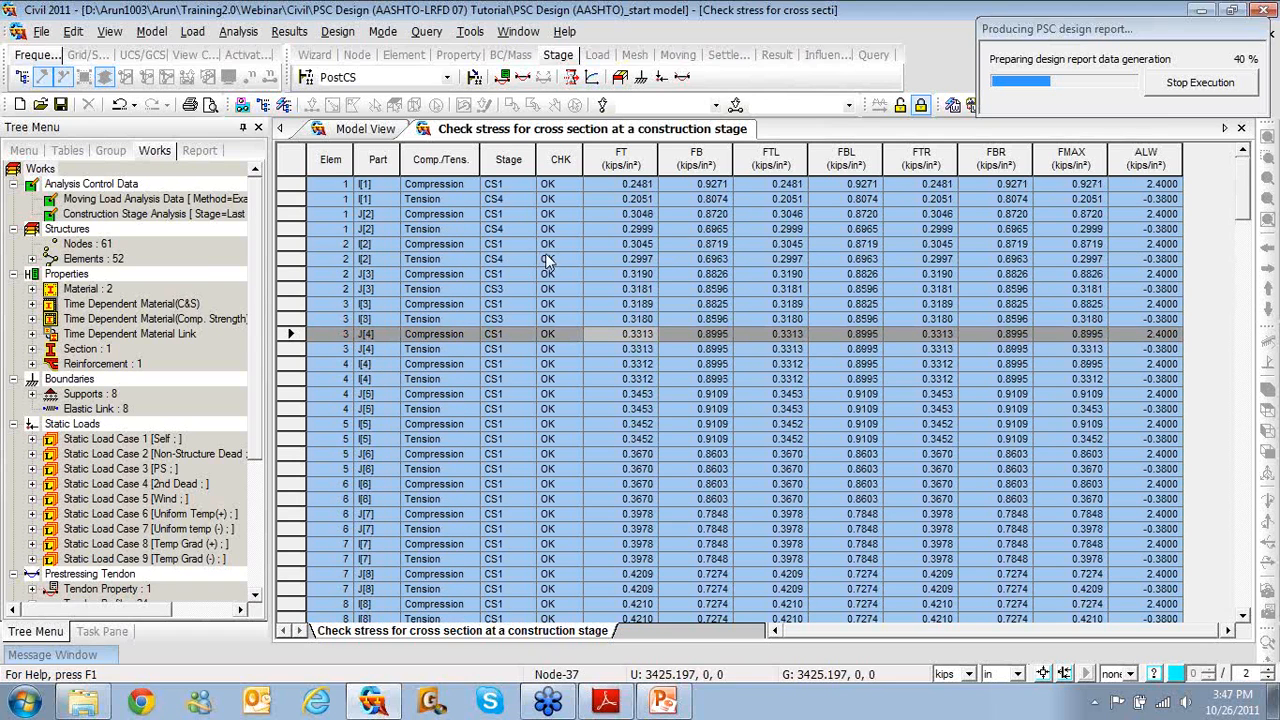
- Open the result table checking tensile stress for the prestressing tendons
left_click(347, 34)
mouse_move(356, 54)
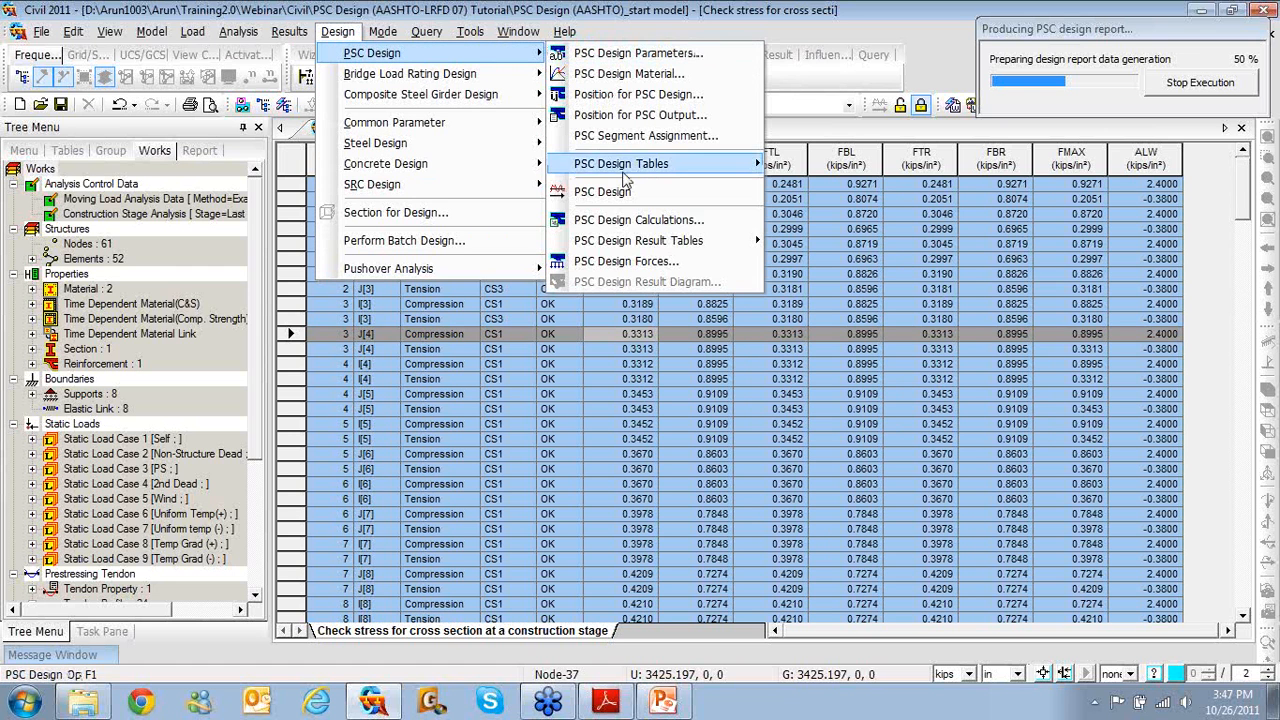
mouse_move(666, 248)
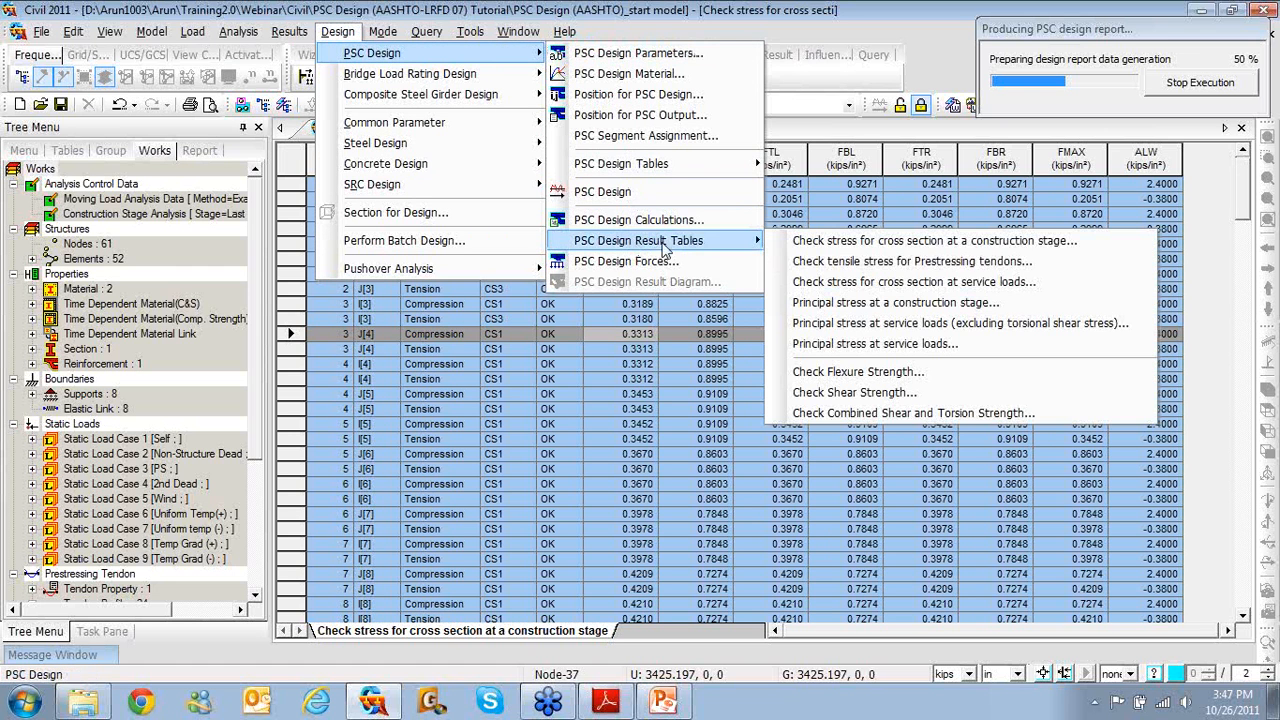
left_click(830, 264)
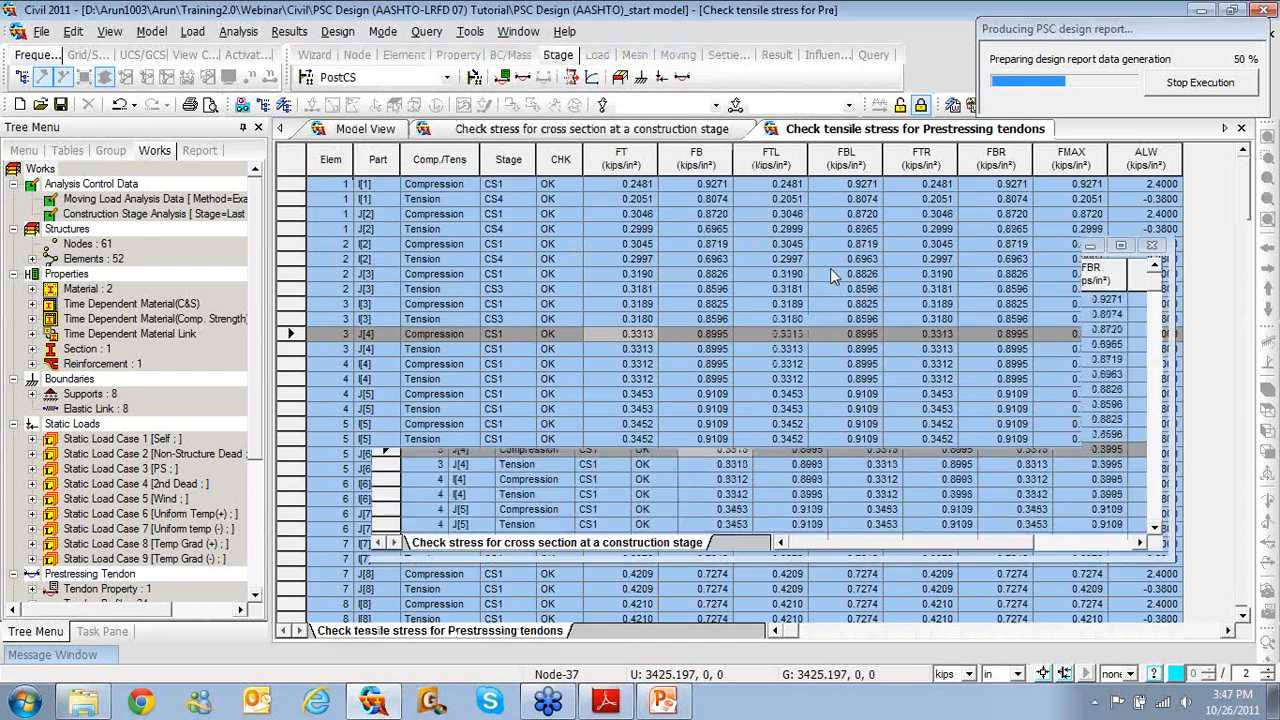
left_click(655, 475)
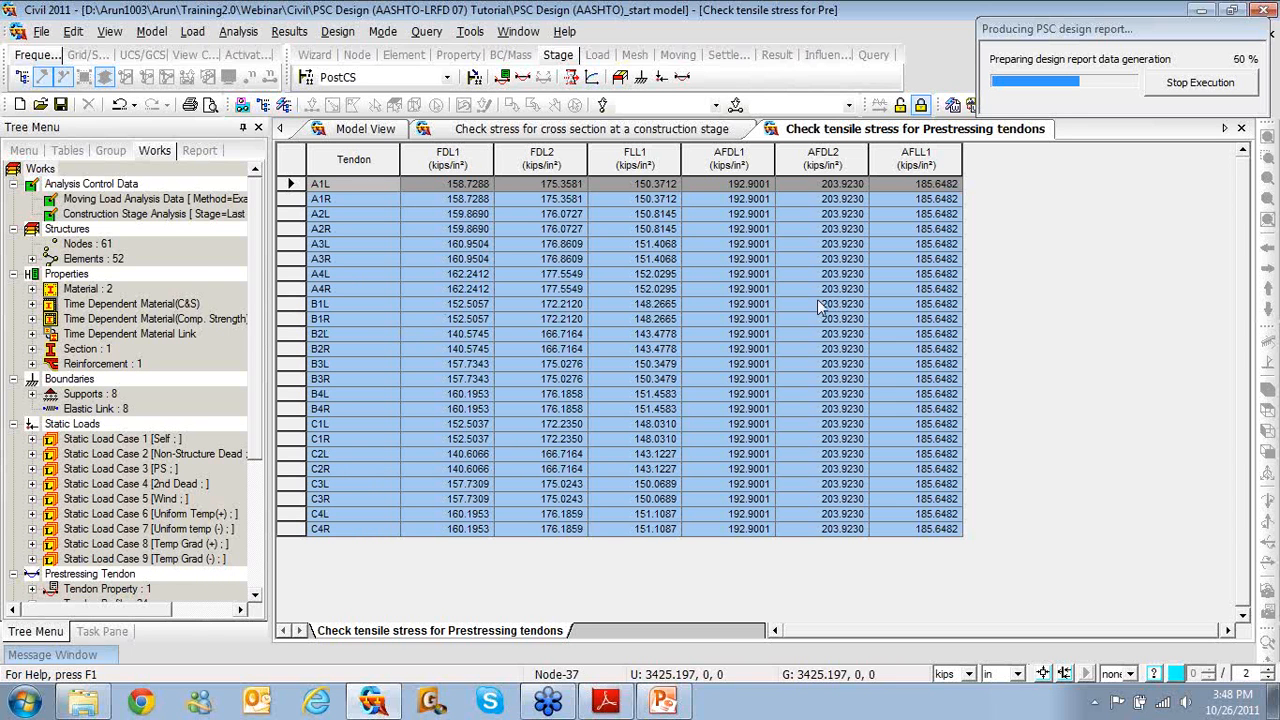
left_click(337, 31)
mouse_move(365, 55)
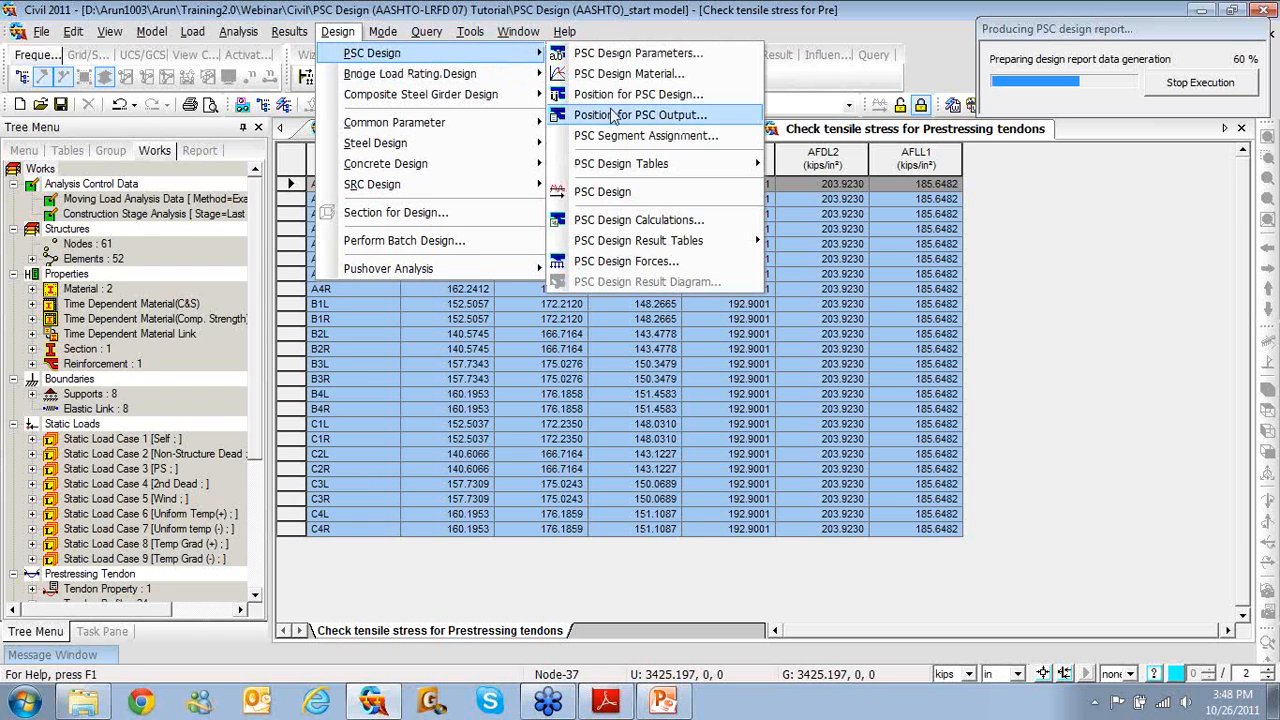
mouse_move(657, 243)
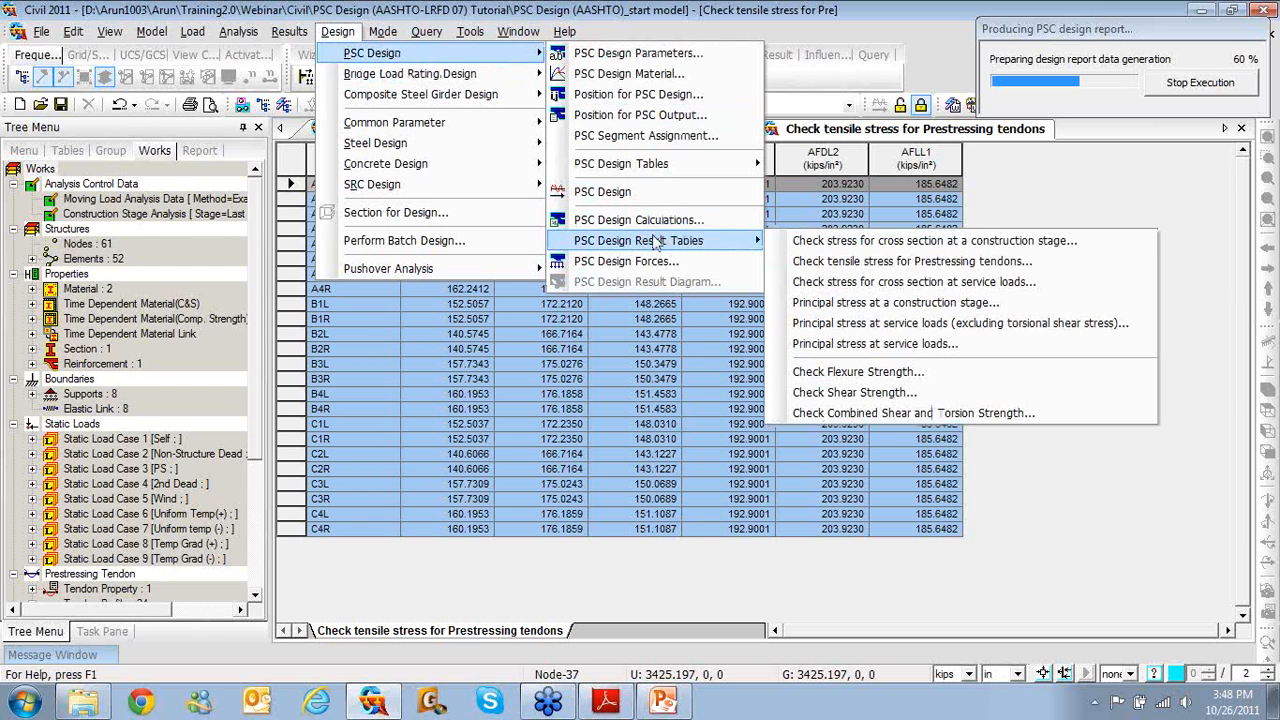
left_click(826, 300)
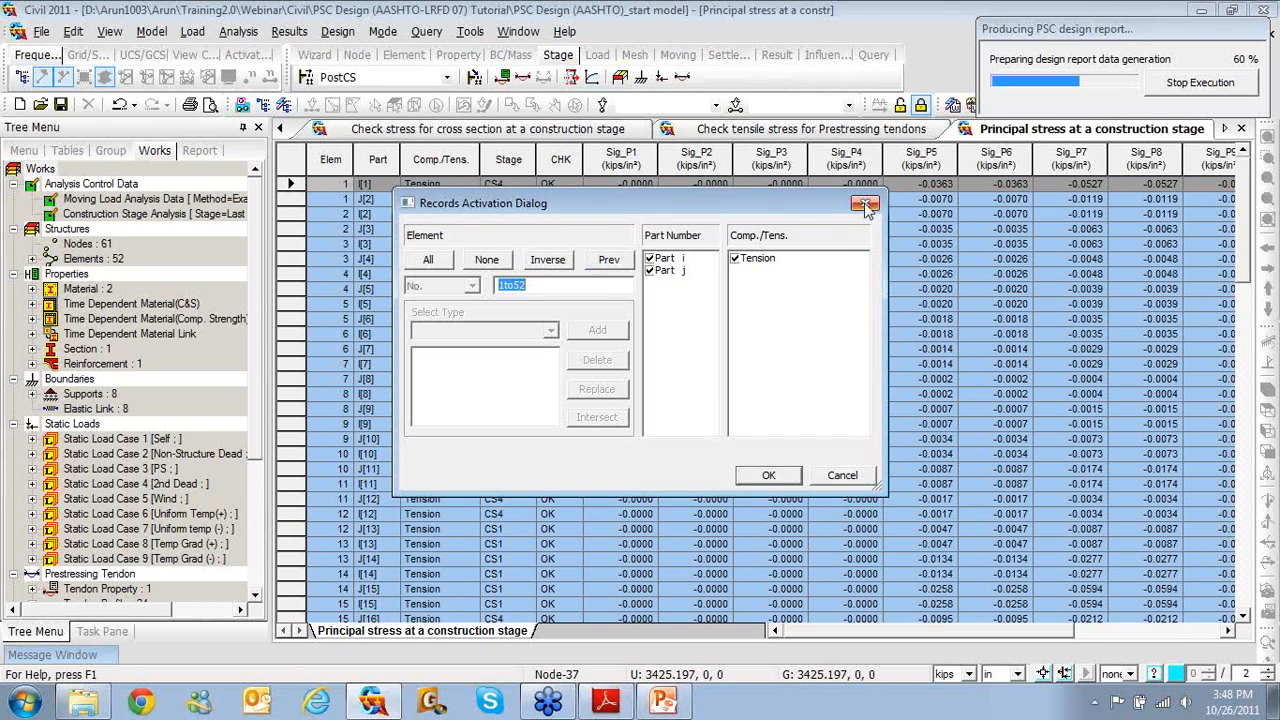
left_click(865, 206)
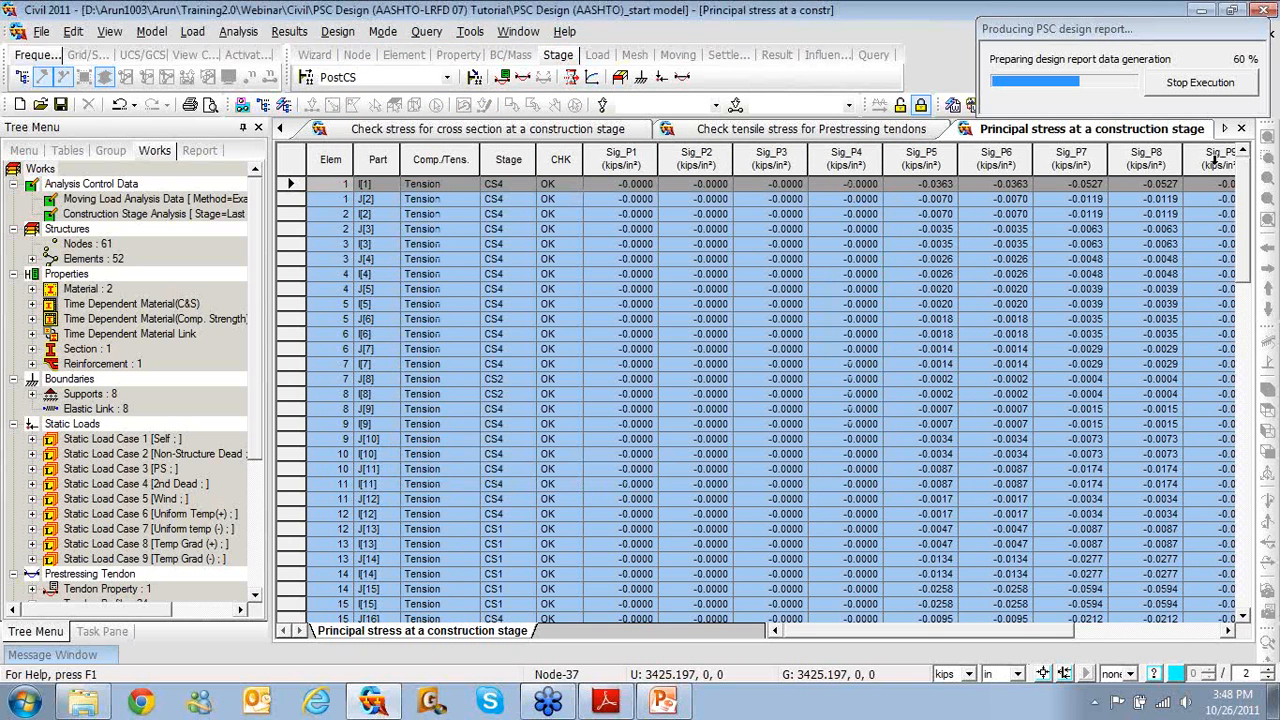
left_click(1241, 128)
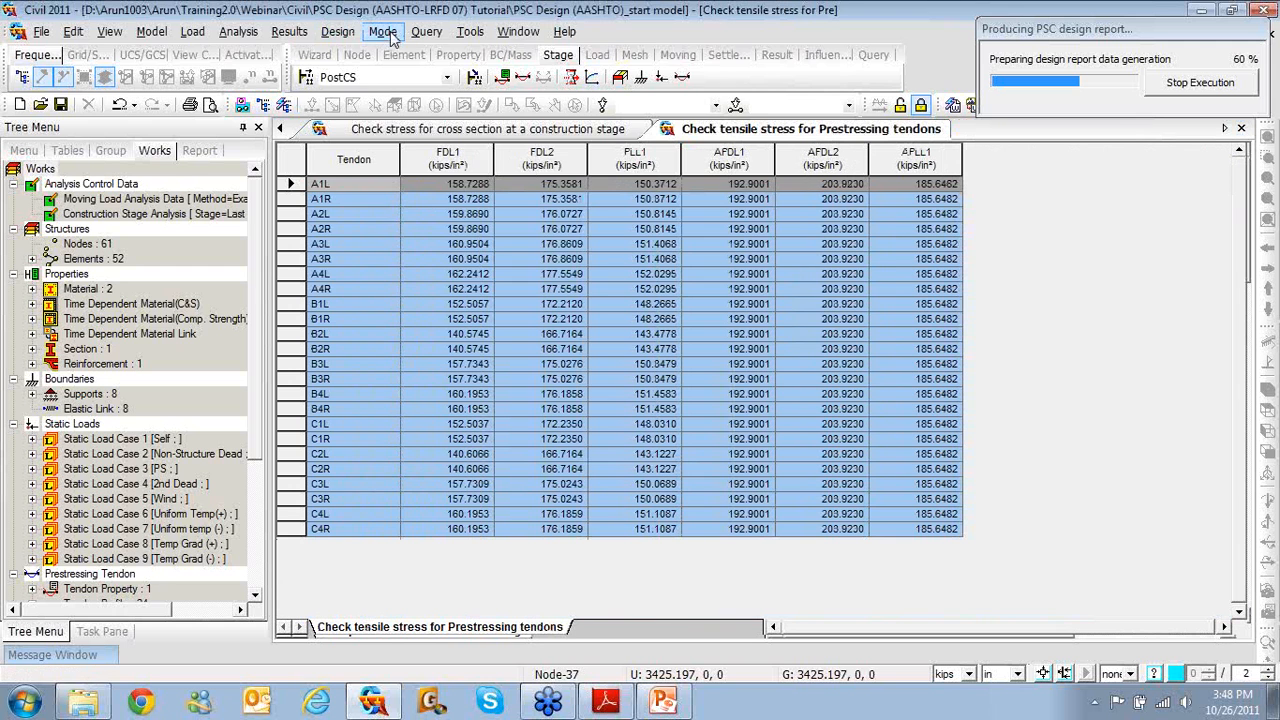
- Open the result table checking cross-section stress at service loads and minimize the Excel design report covering it
left_click(338, 32)
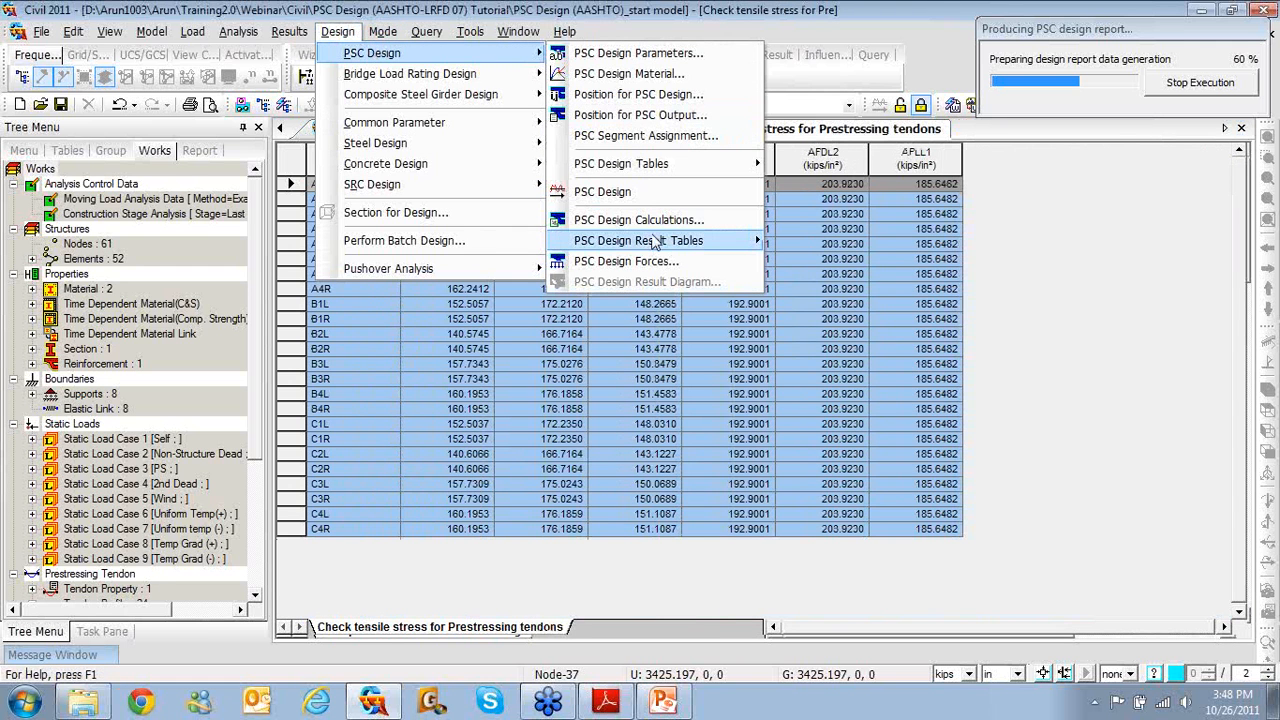
mouse_move(740, 241)
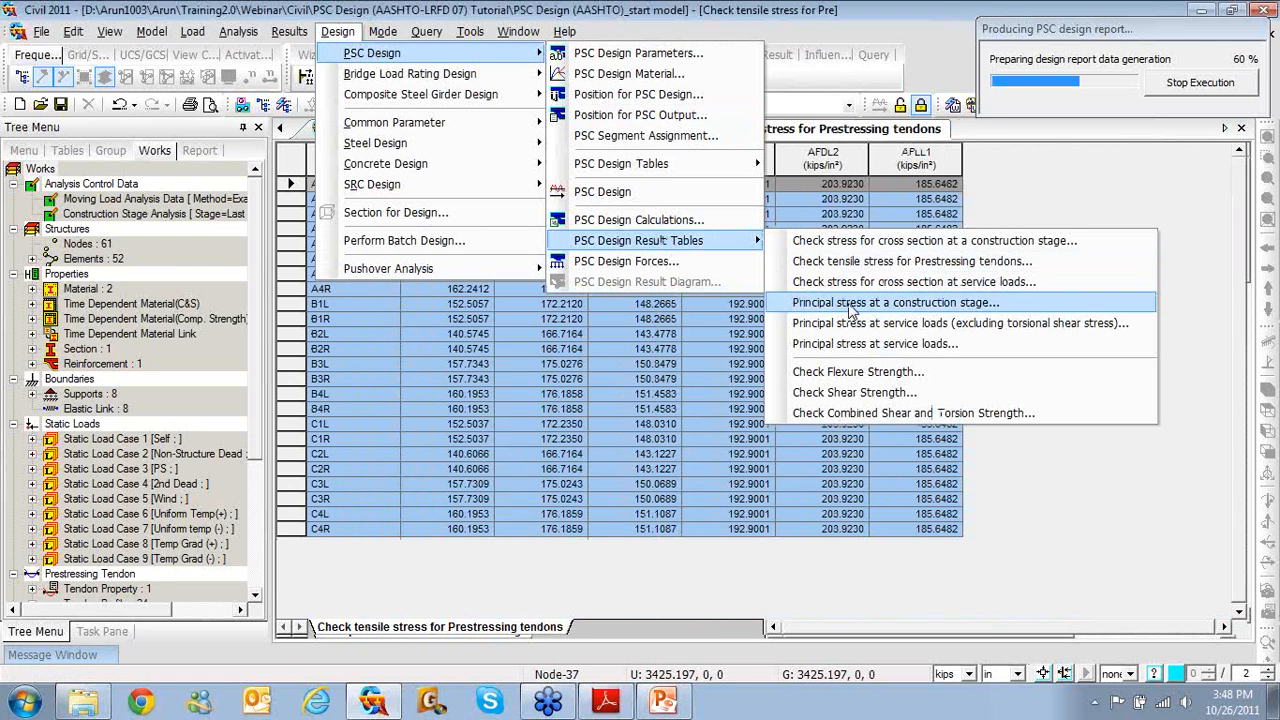
left_click(848, 290)
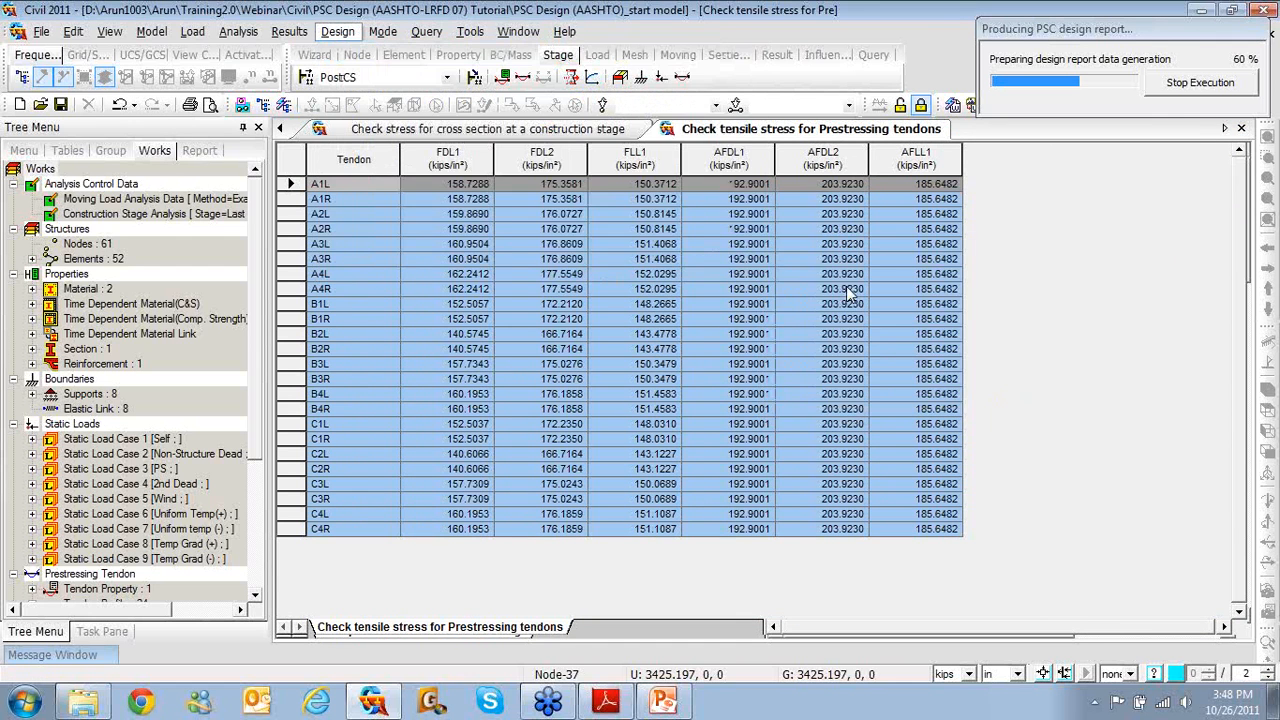
left_click(766, 476)
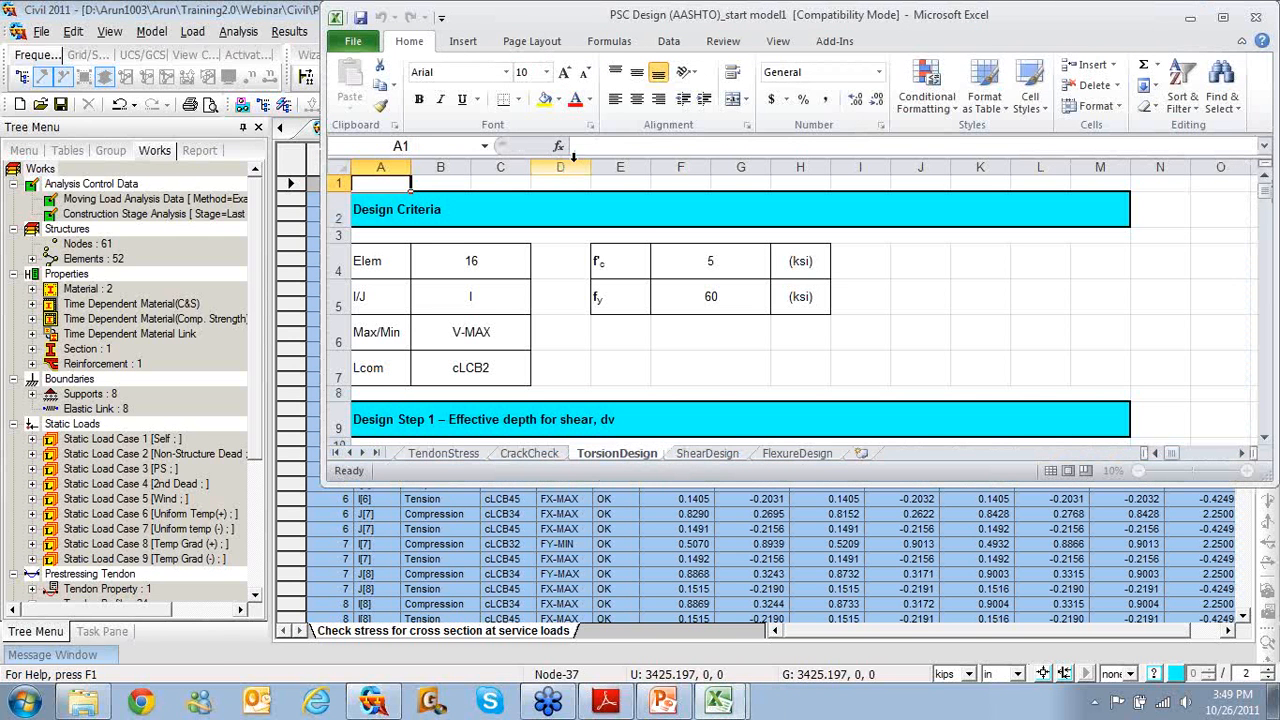
left_click(1188, 17)
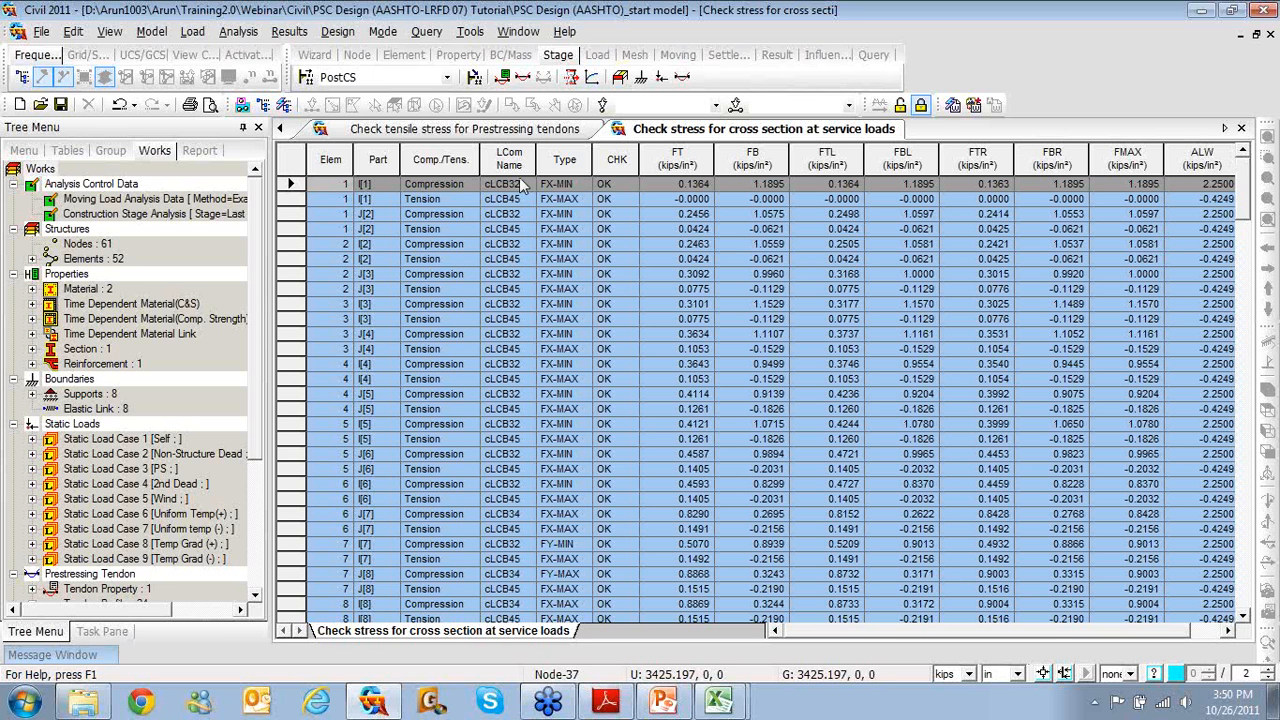
- Inspect the load cases and factors of concrete design combination cLCB32, plus the remaining columns of the service-load cross-section stress table
left_click(296, 36)
left_click(300, 53)
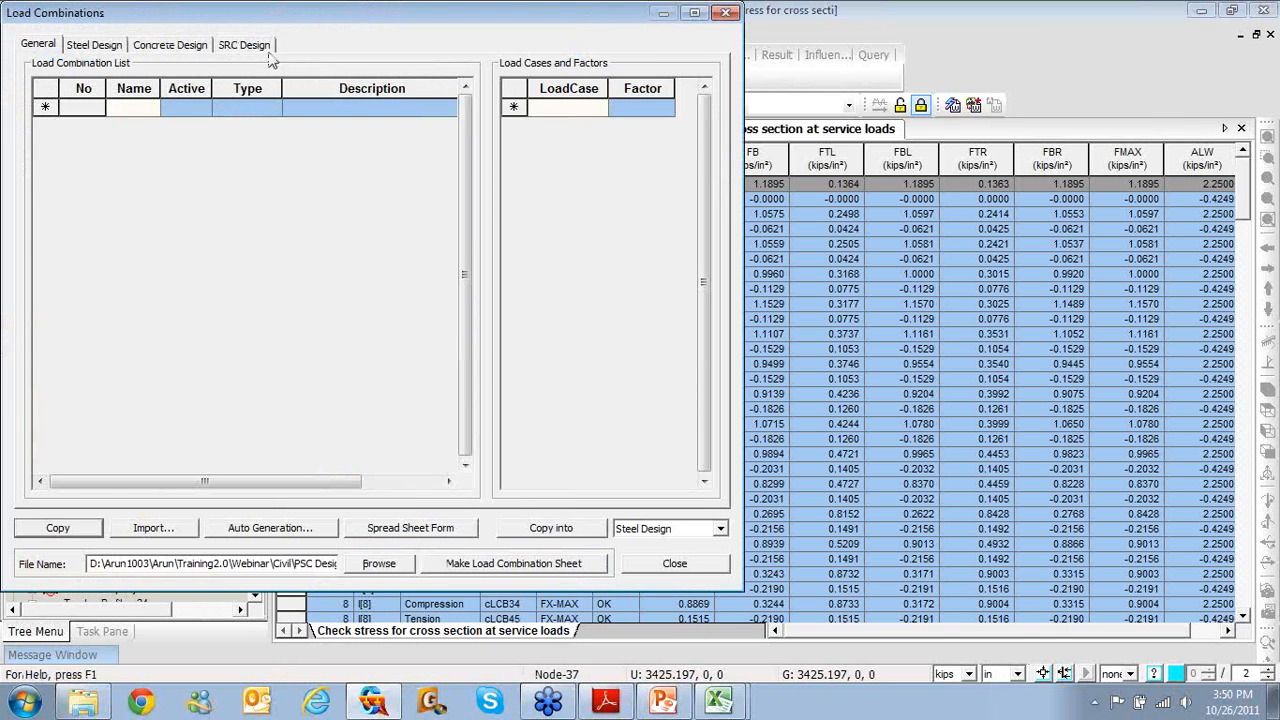
left_click(181, 46)
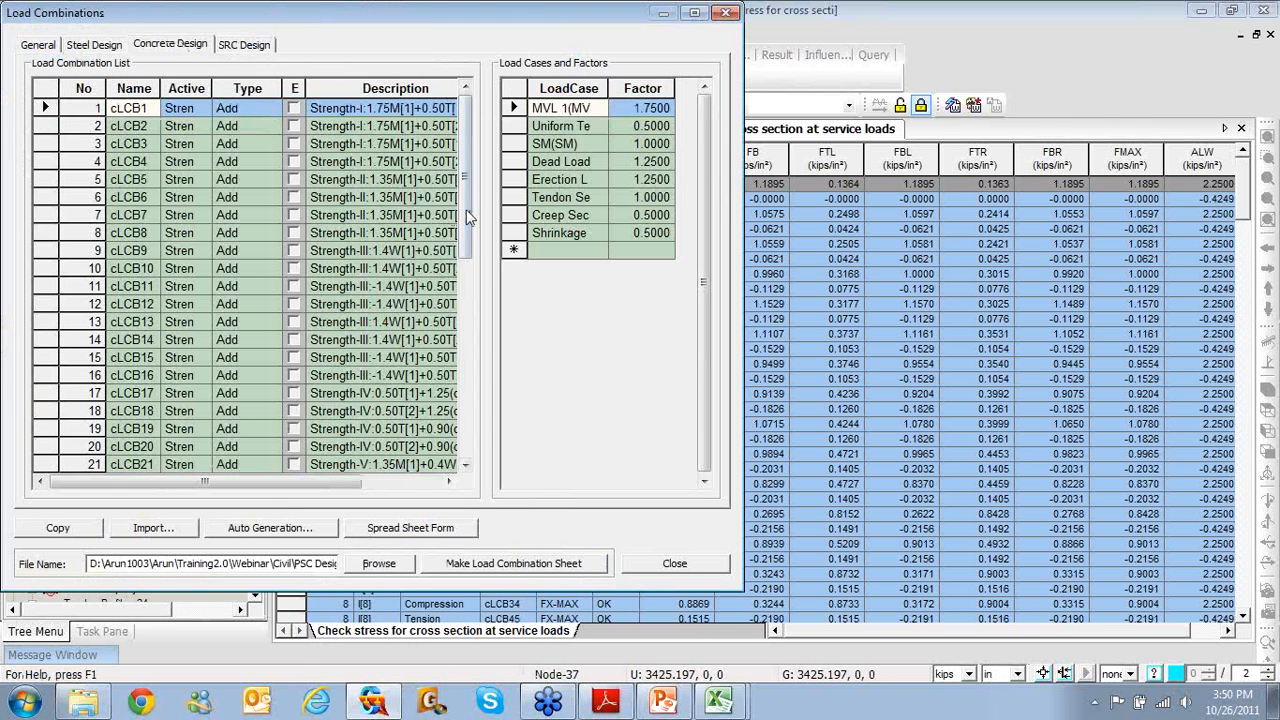
left_click_drag(462, 243, 467, 273)
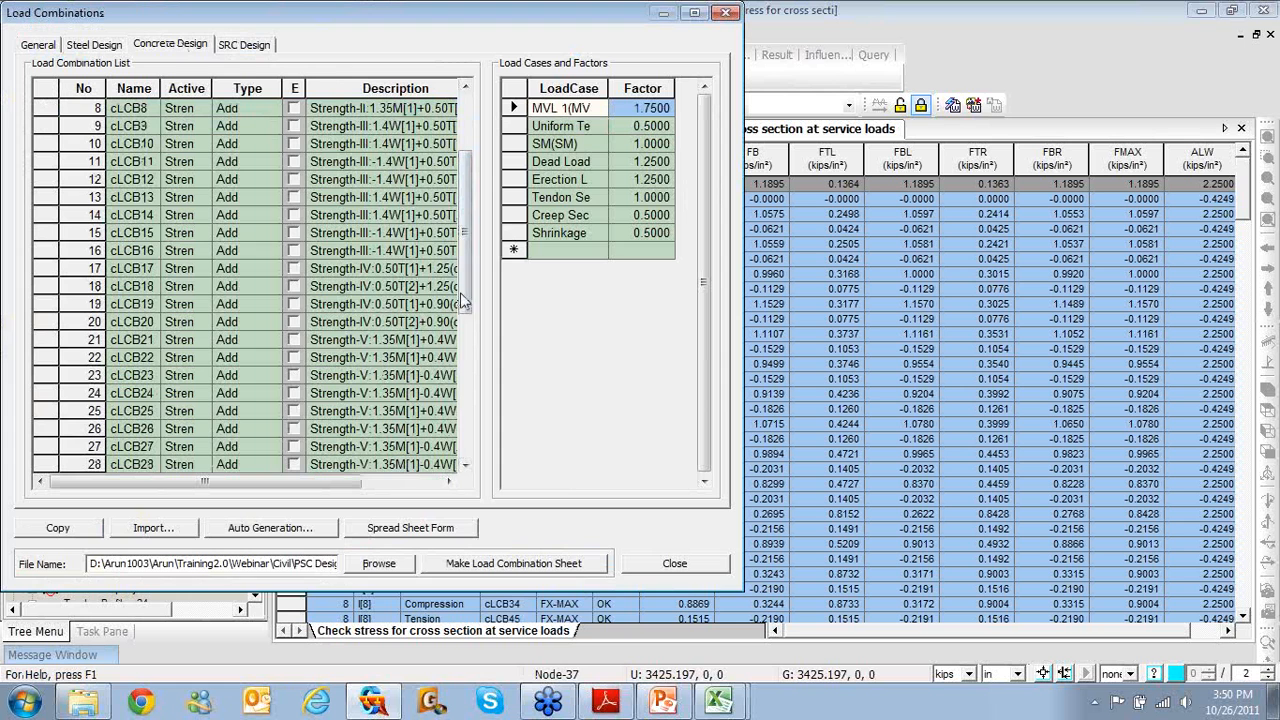
left_click_drag(465, 300, 462, 398)
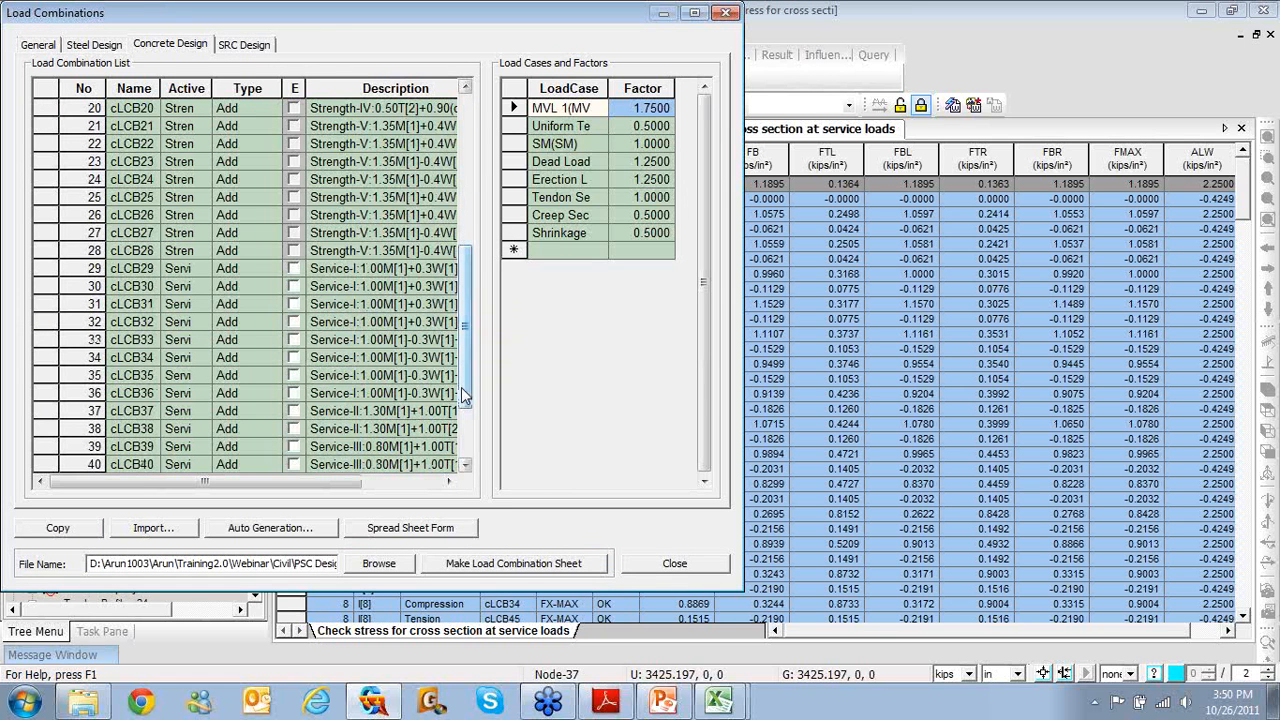
left_click(112, 326)
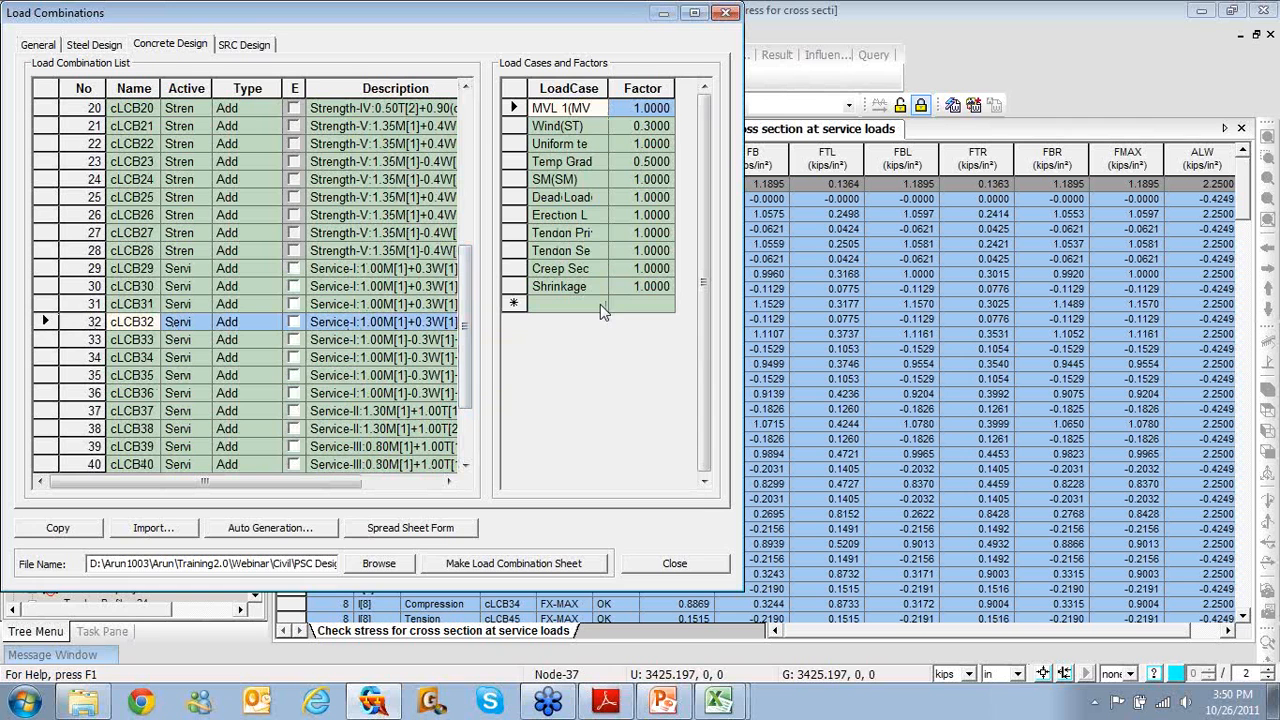
left_click(727, 13)
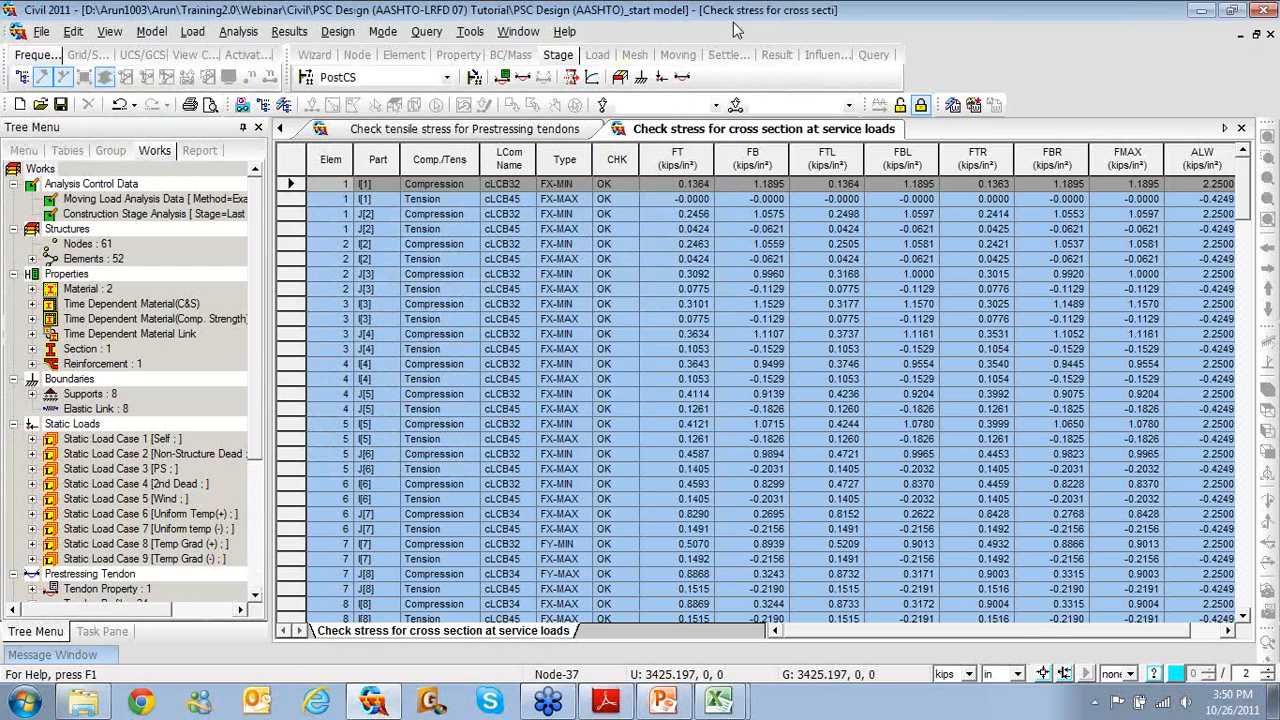
left_click(817, 628)
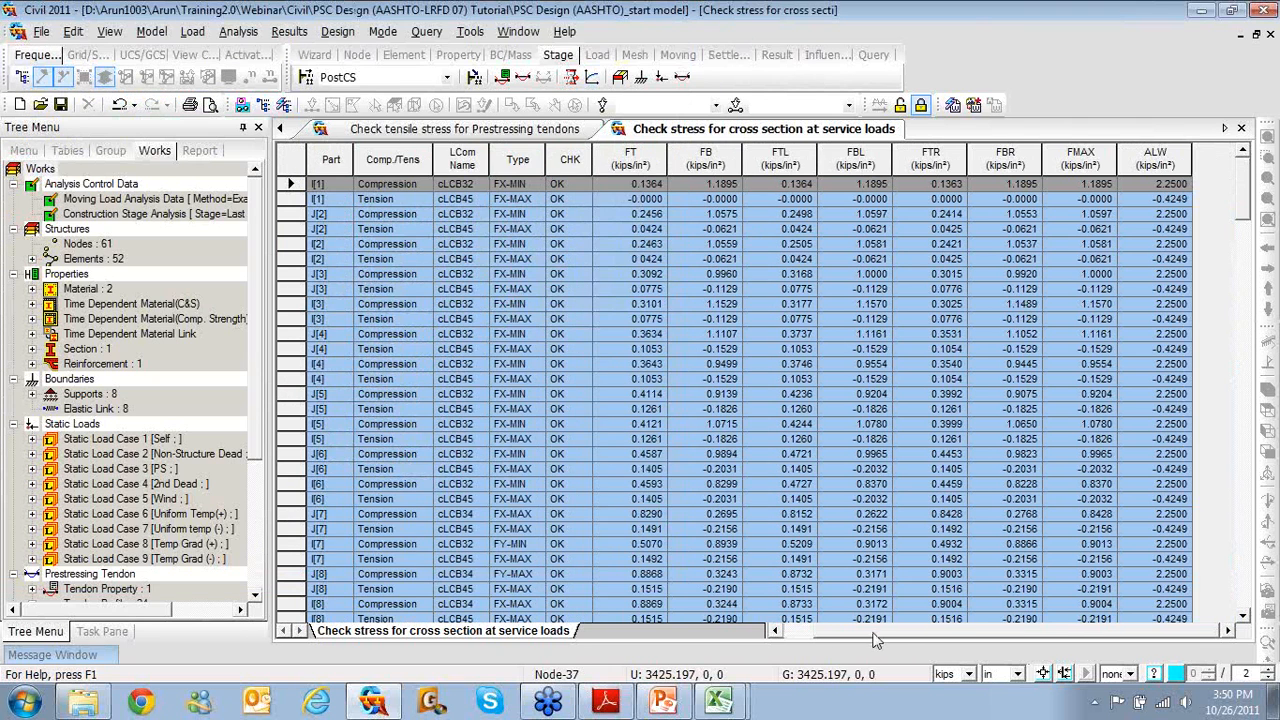
left_click(775, 630)
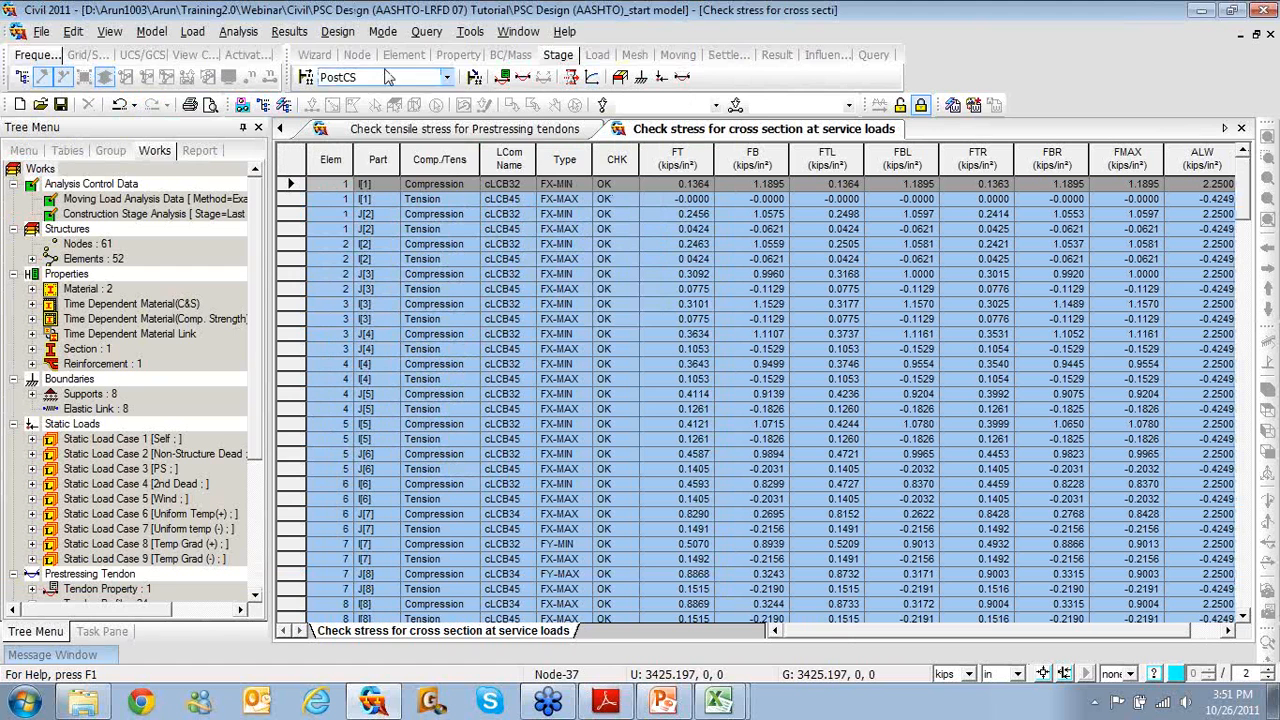
- Open the result table for principal stress at a construction stage, covering elements 1to52, parts i and j, in tension, and review its stress columns
left_click(335, 32)
mouse_move(380, 53)
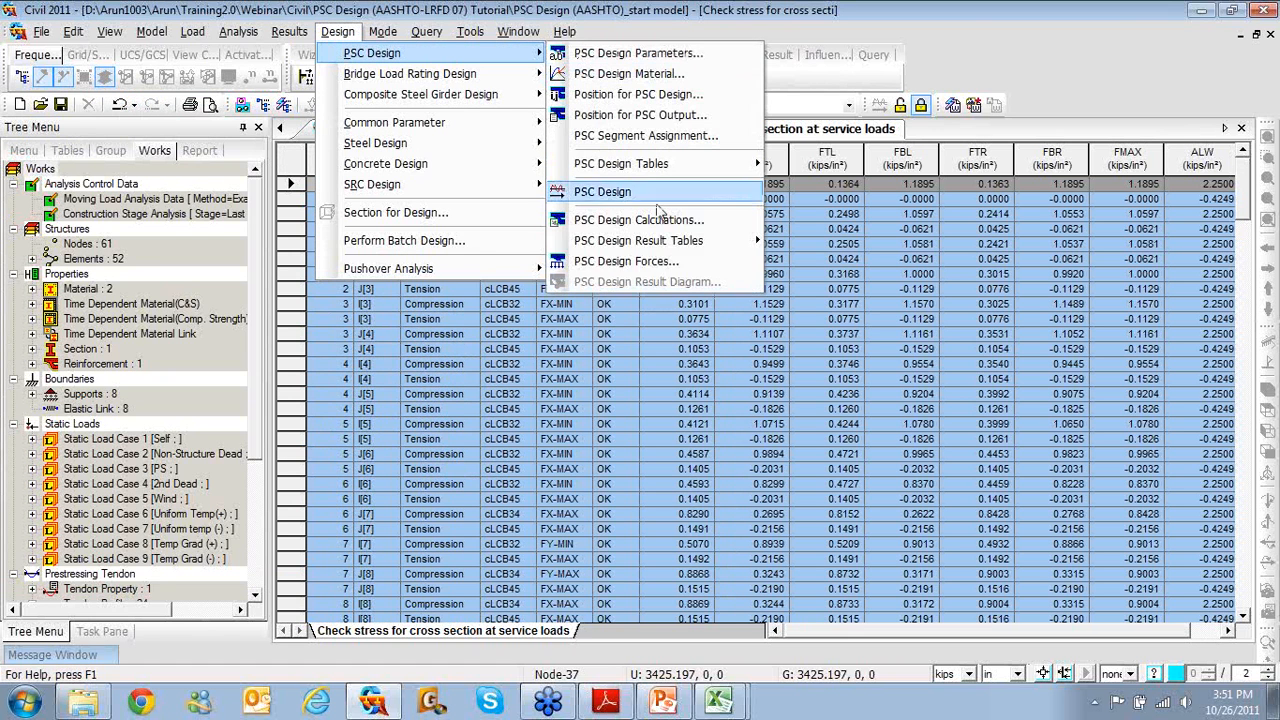
mouse_move(672, 242)
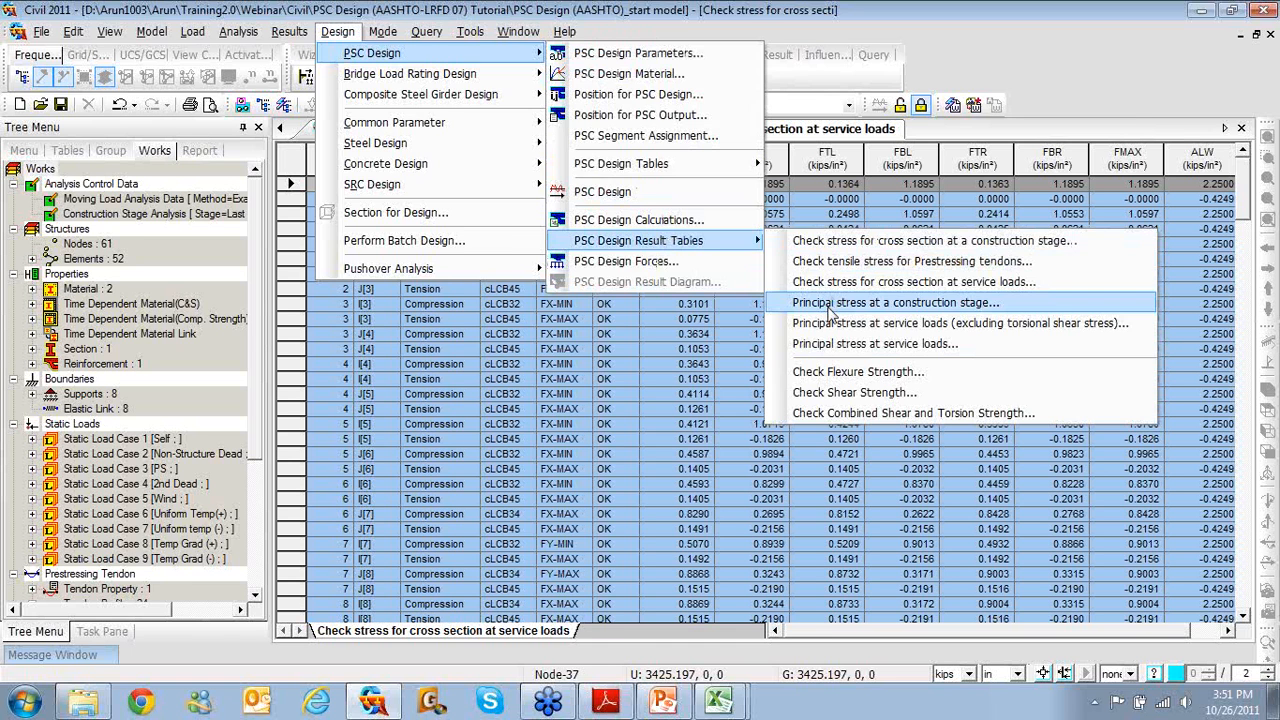
left_click(828, 308)
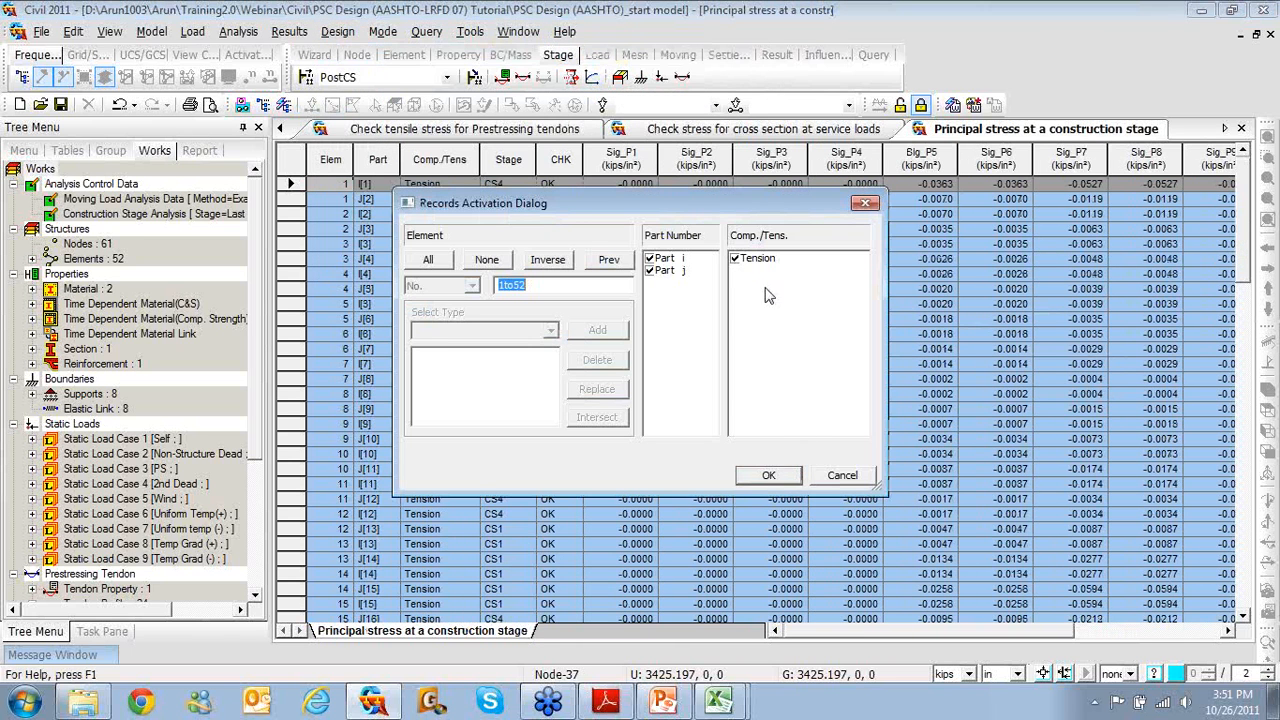
left_click(766, 476)
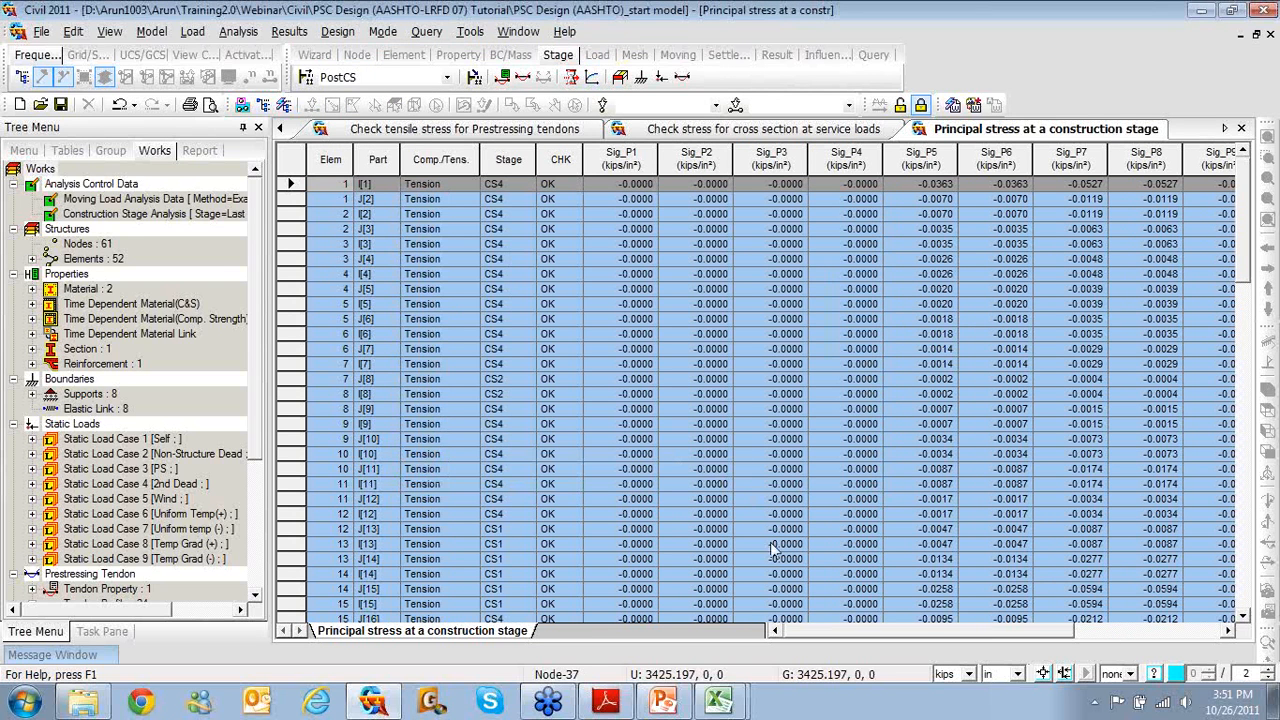
mouse_move(800, 640)
left_mouse_down()
mouse_move(862, 640)
mouse_move(805, 641)
left_mouse_up()
left_click_drag(1068, 632, 1175, 640)
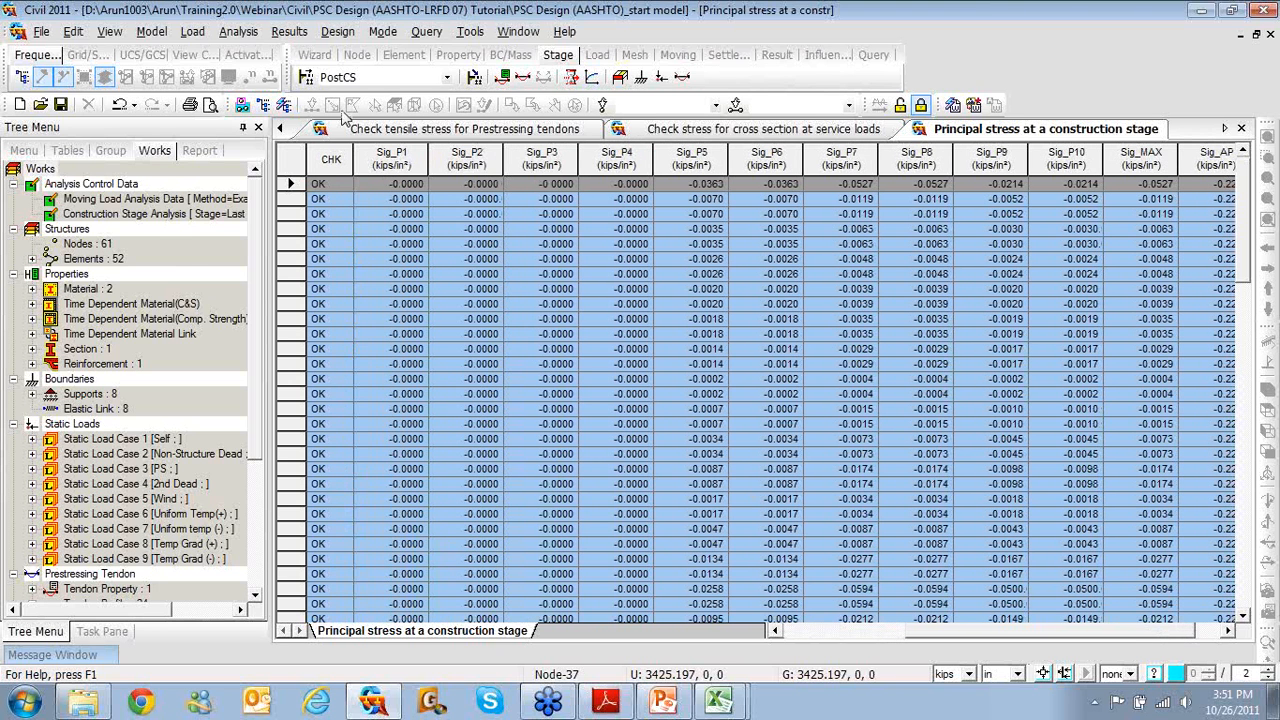
- Return to the model view and check the section stress positions in the Beam Stresses(PSC) settings, closing them without changes
left_click(280, 129)
left_click(280, 129)
left_click(322, 133)
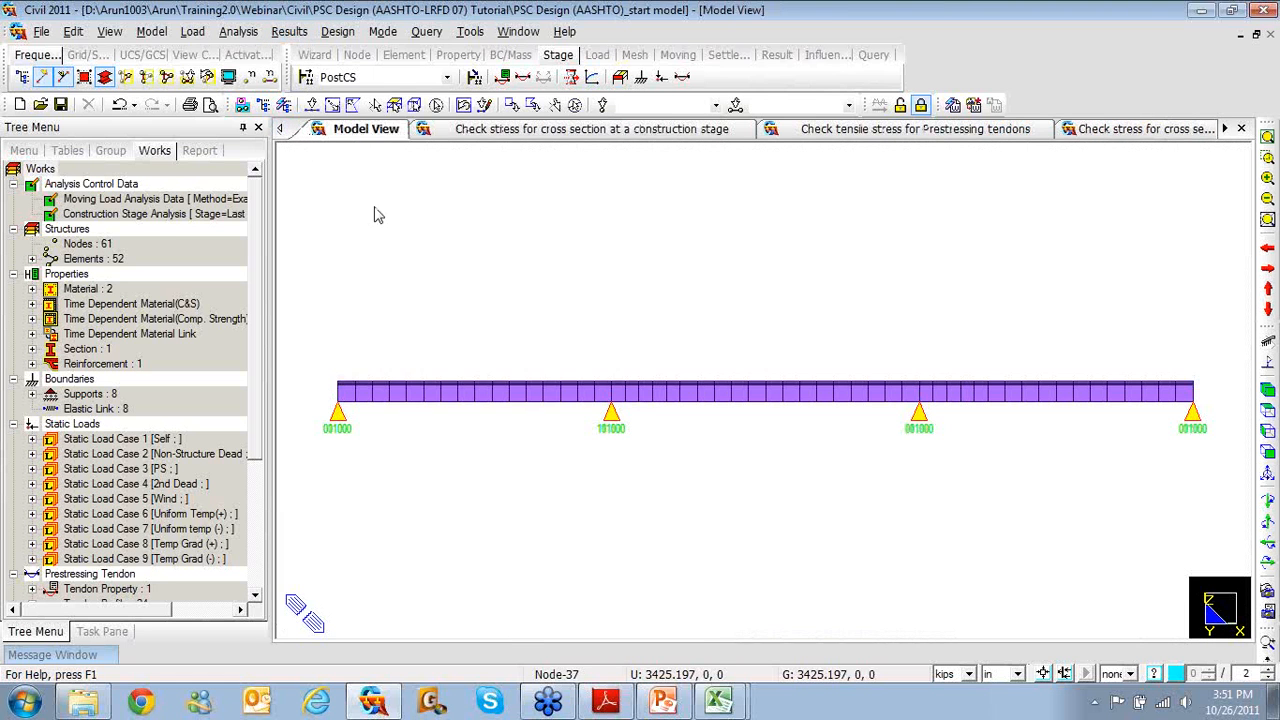
right_click(363, 205)
mouse_move(588, 76)
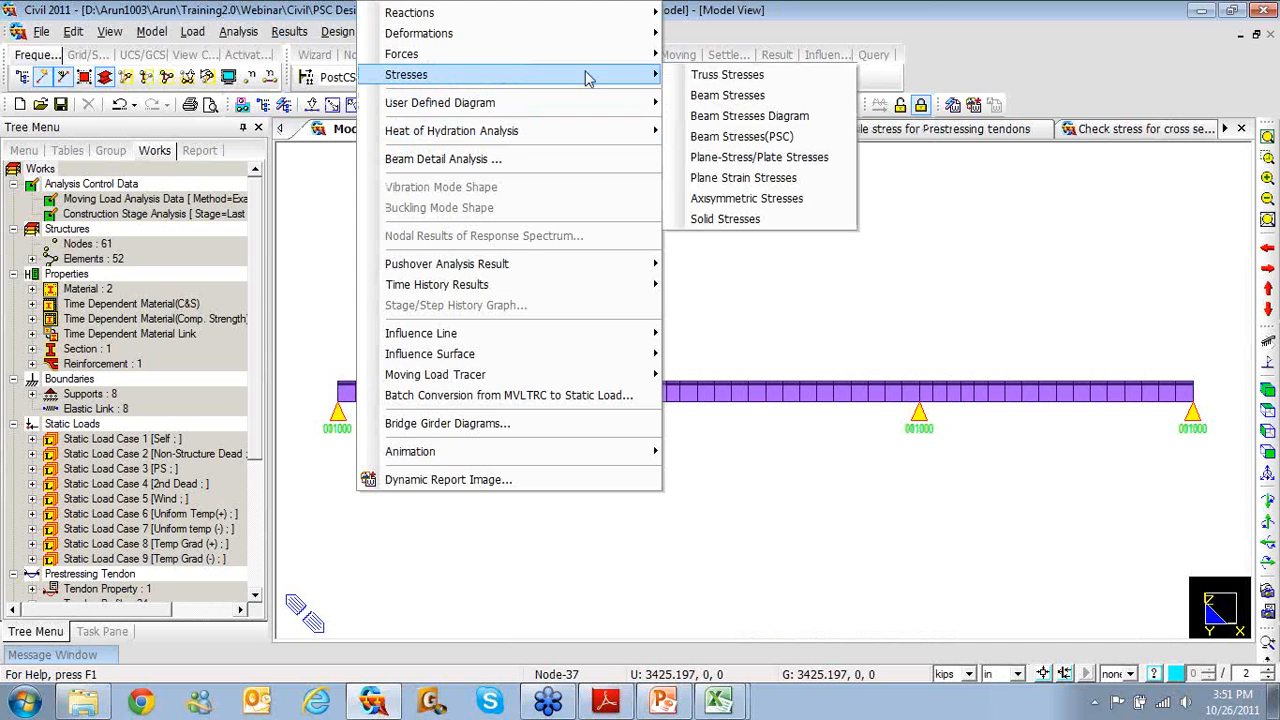
left_click(716, 140)
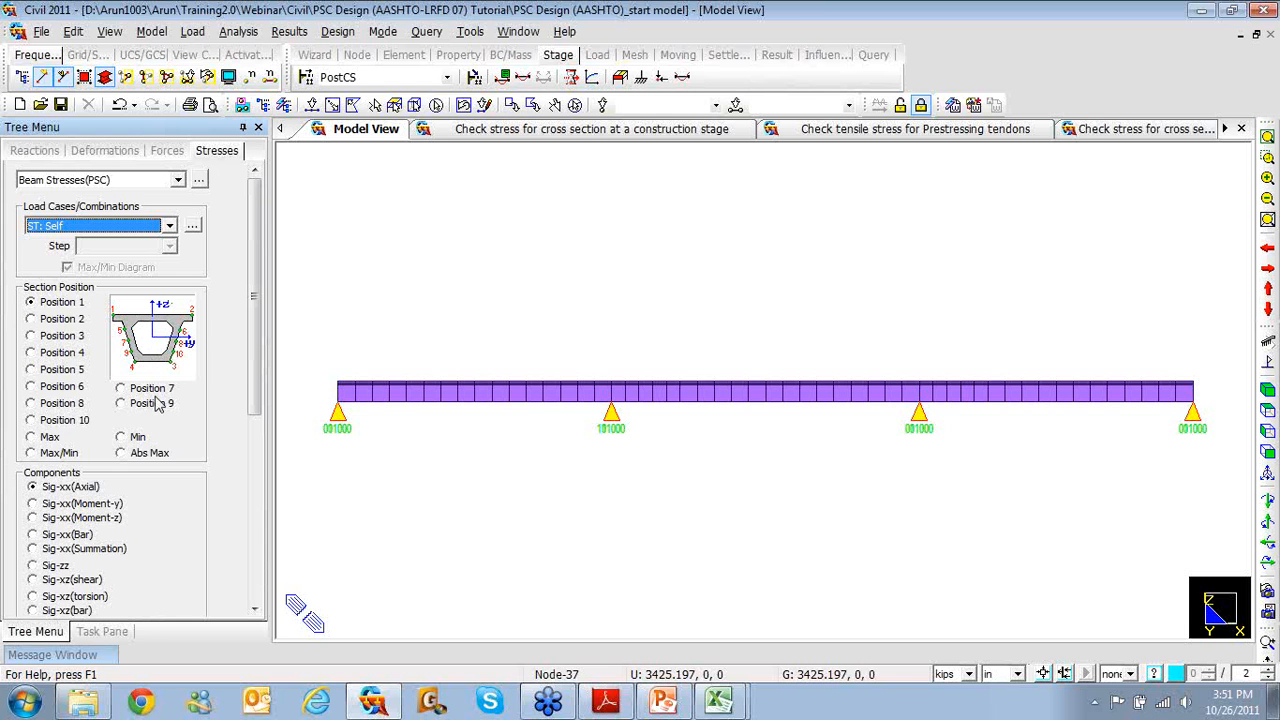
left_click_drag(254, 390, 254, 567)
left_click(179, 576)
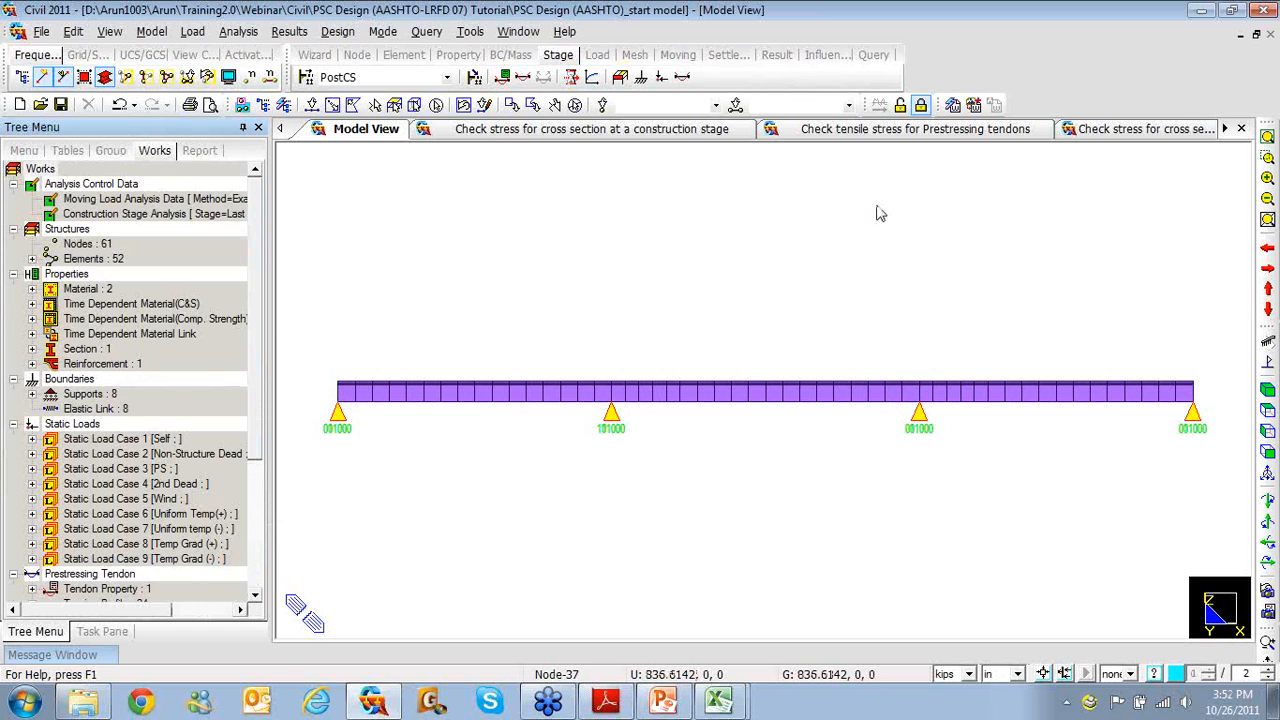
- Go back to the construction-stage principal stress table and examine its last columns, Sig_MAX and Sig_AP
left_click(1224, 128)
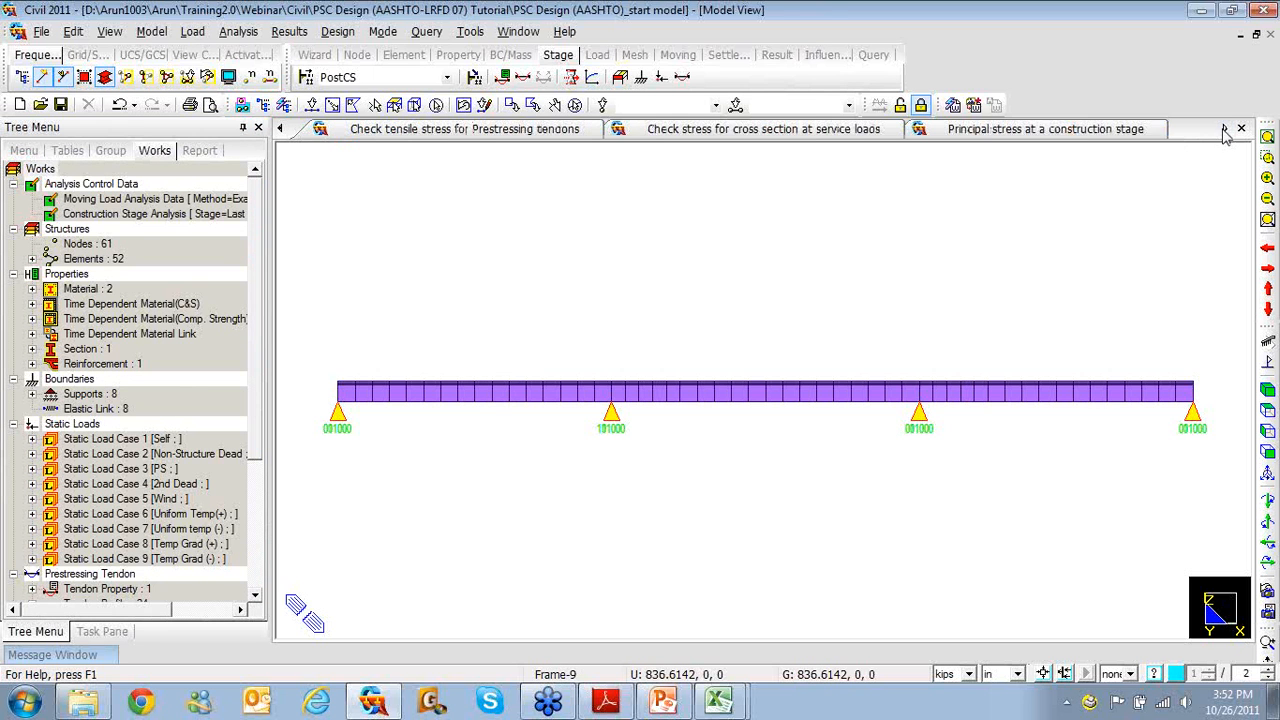
left_click(1153, 135)
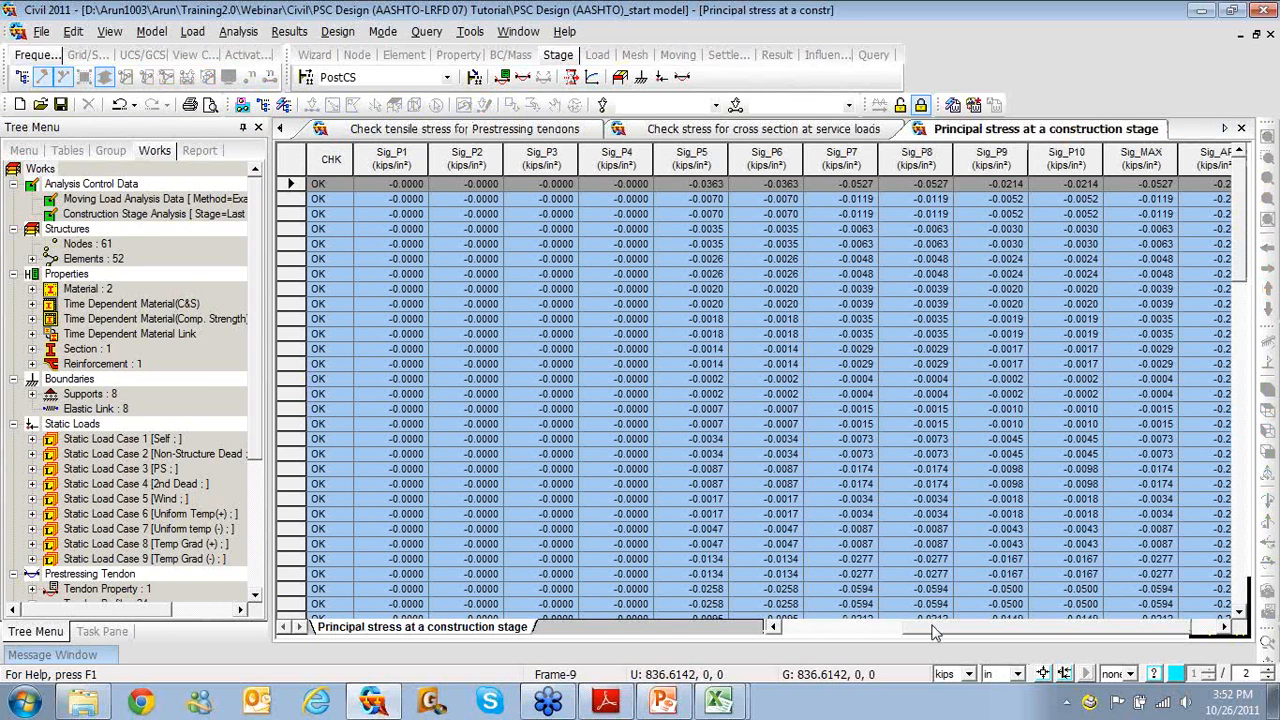
left_click_drag(937, 628, 1025, 628)
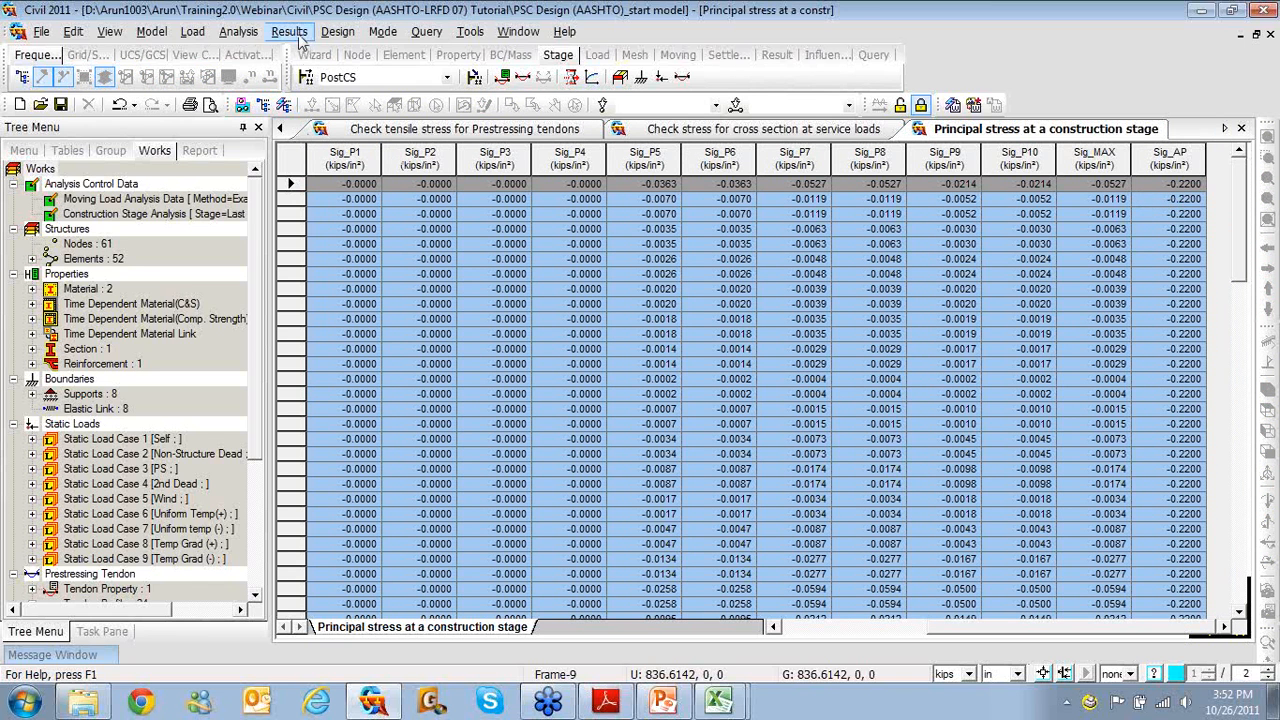
- Open the result table for principal stress at service loads excluding torsional shear stress
left_click(333, 32)
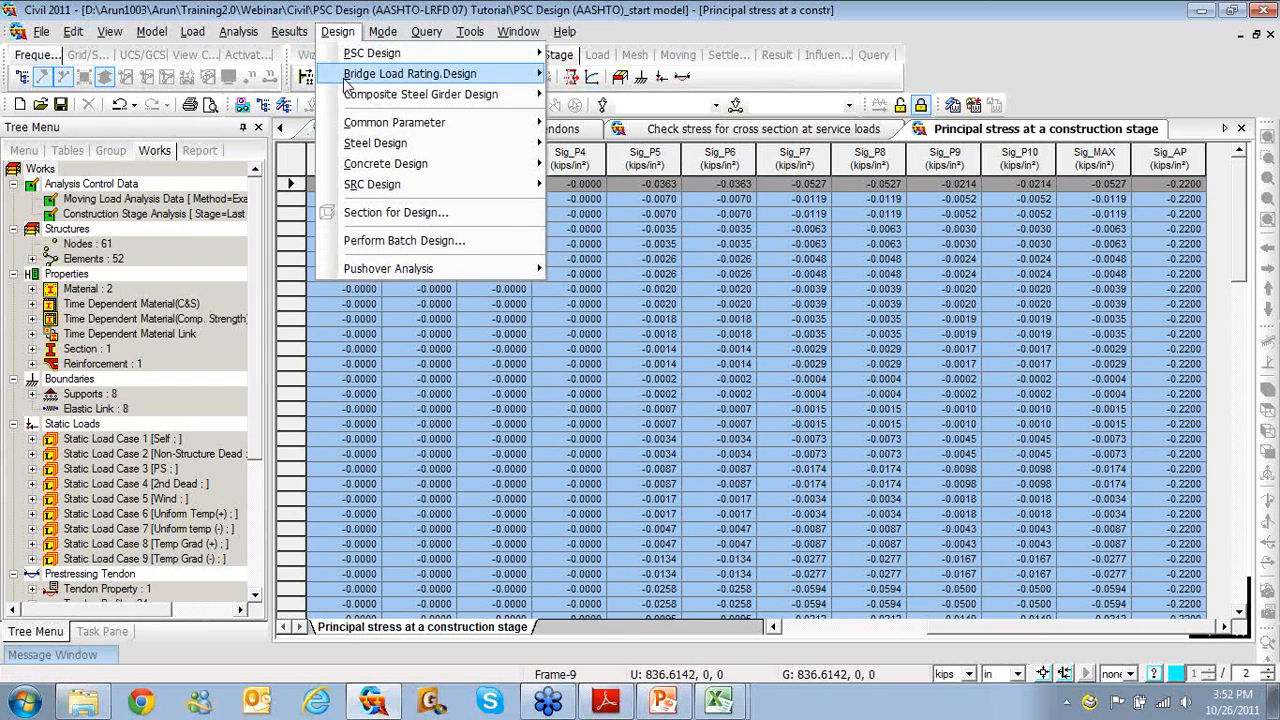
mouse_move(357, 60)
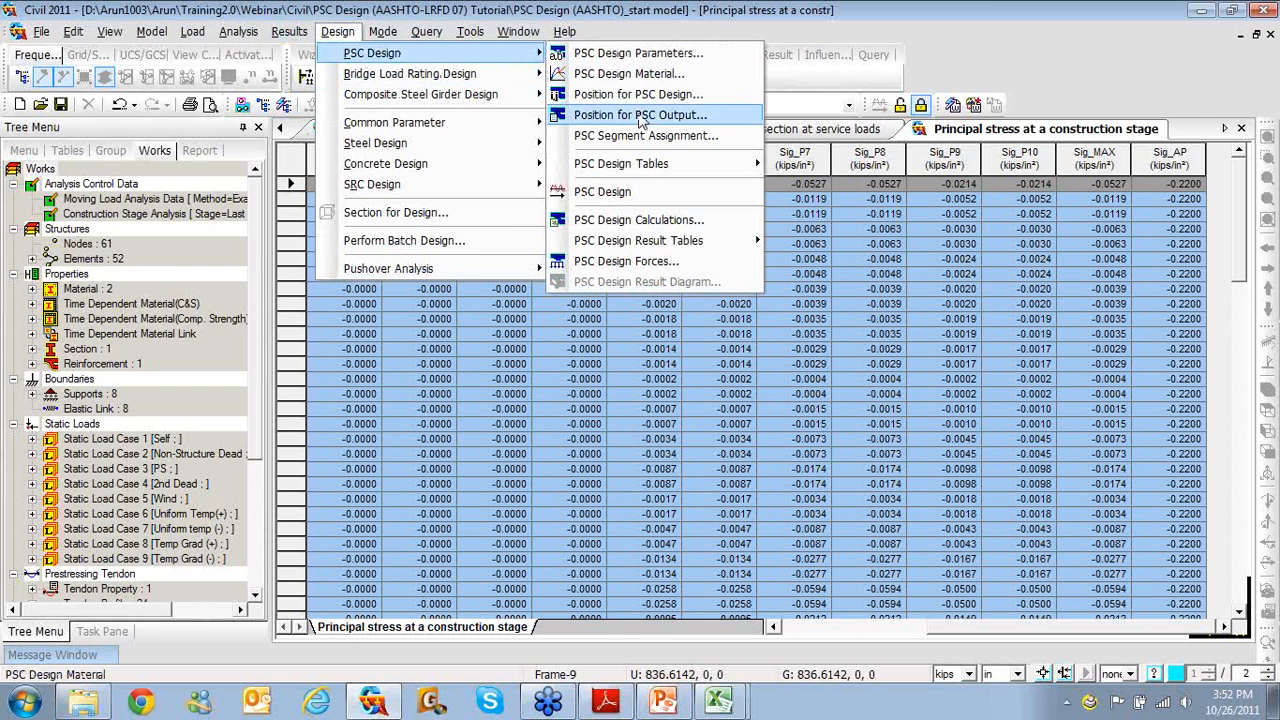
mouse_move(650, 246)
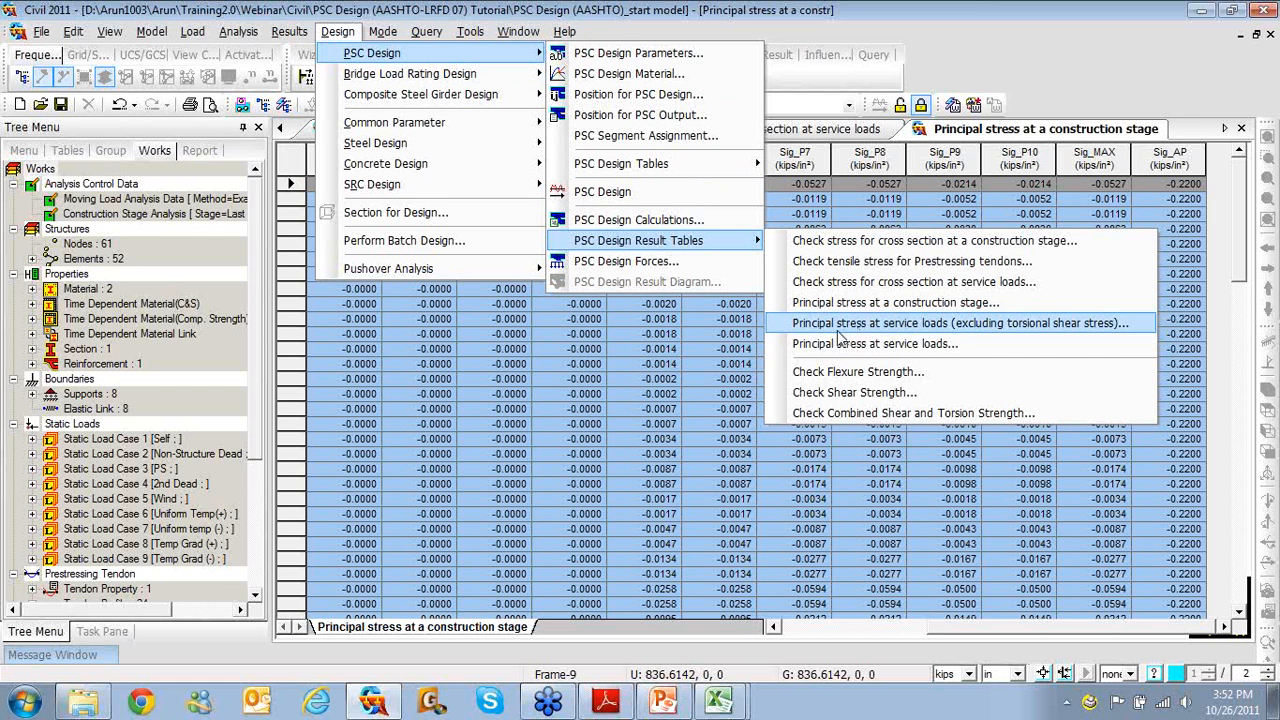
left_click(1008, 325)
left_click(768, 476)
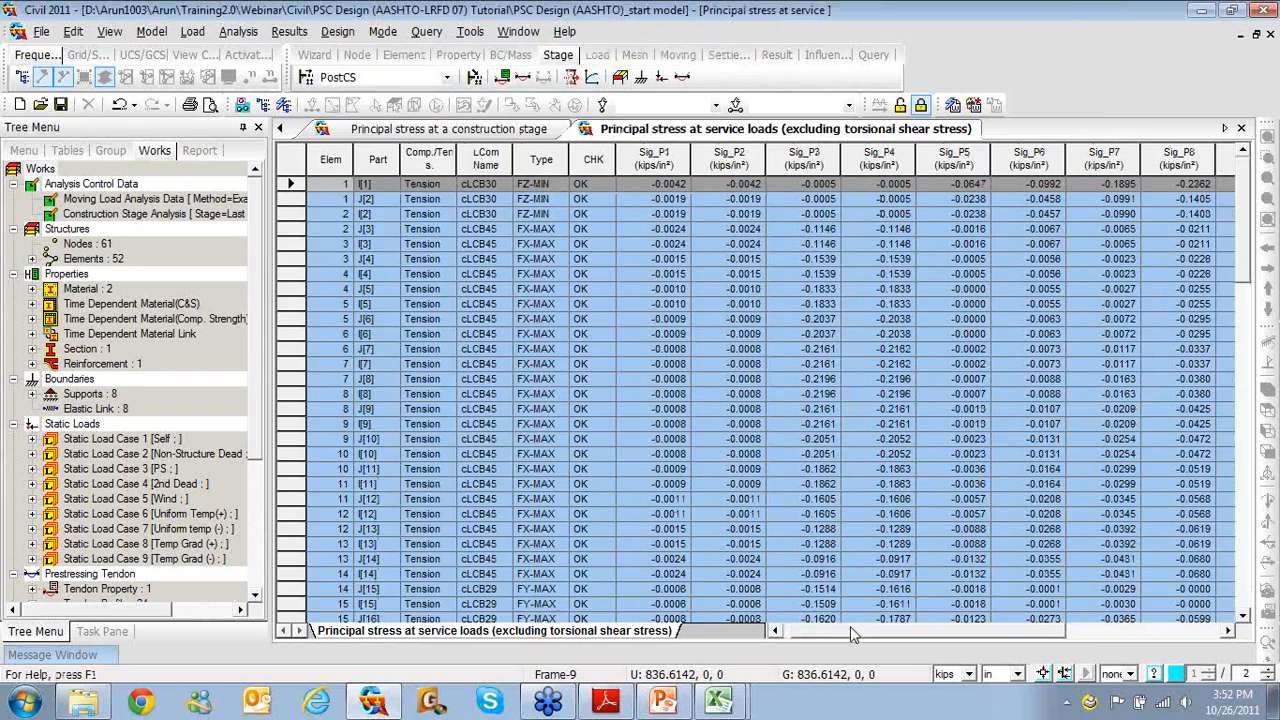
mouse_move(856, 632)
left_mouse_down()
mouse_move(868, 636)
mouse_move(846, 628)
mouse_move(1060, 636)
mouse_move(846, 631)
left_mouse_up()
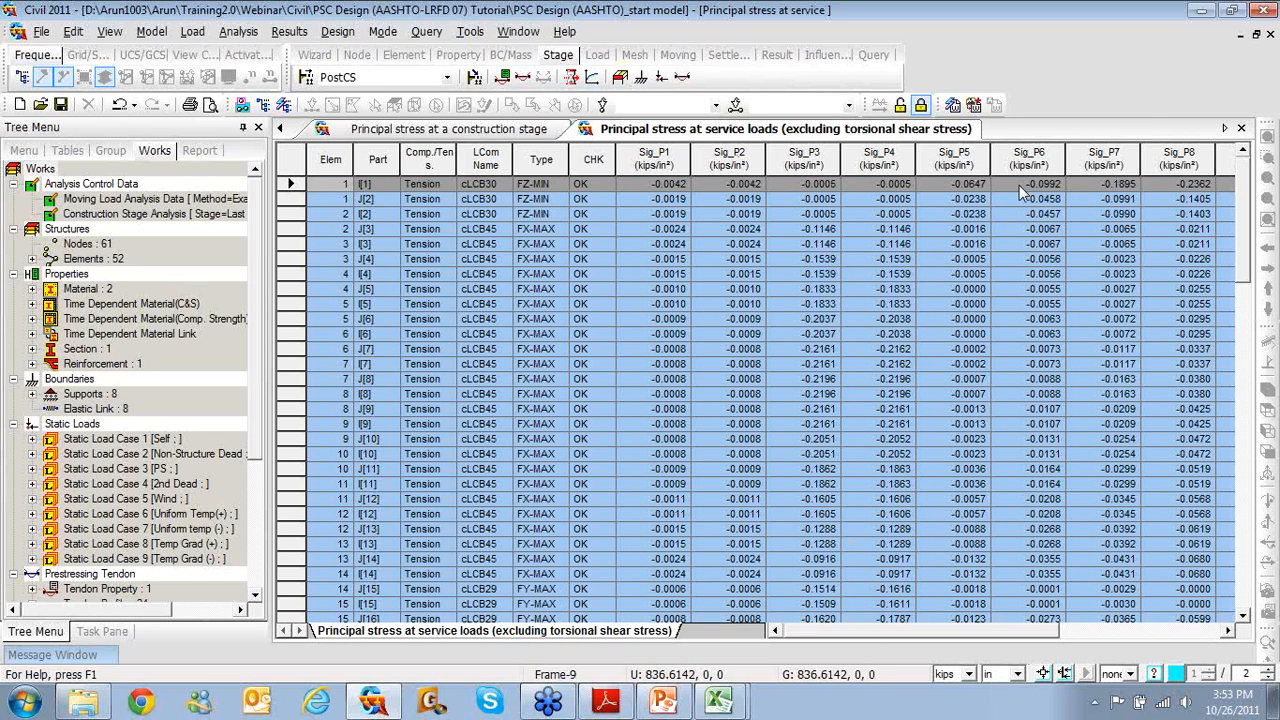
- Open the result table for principal stress at service loads
left_click(337, 31)
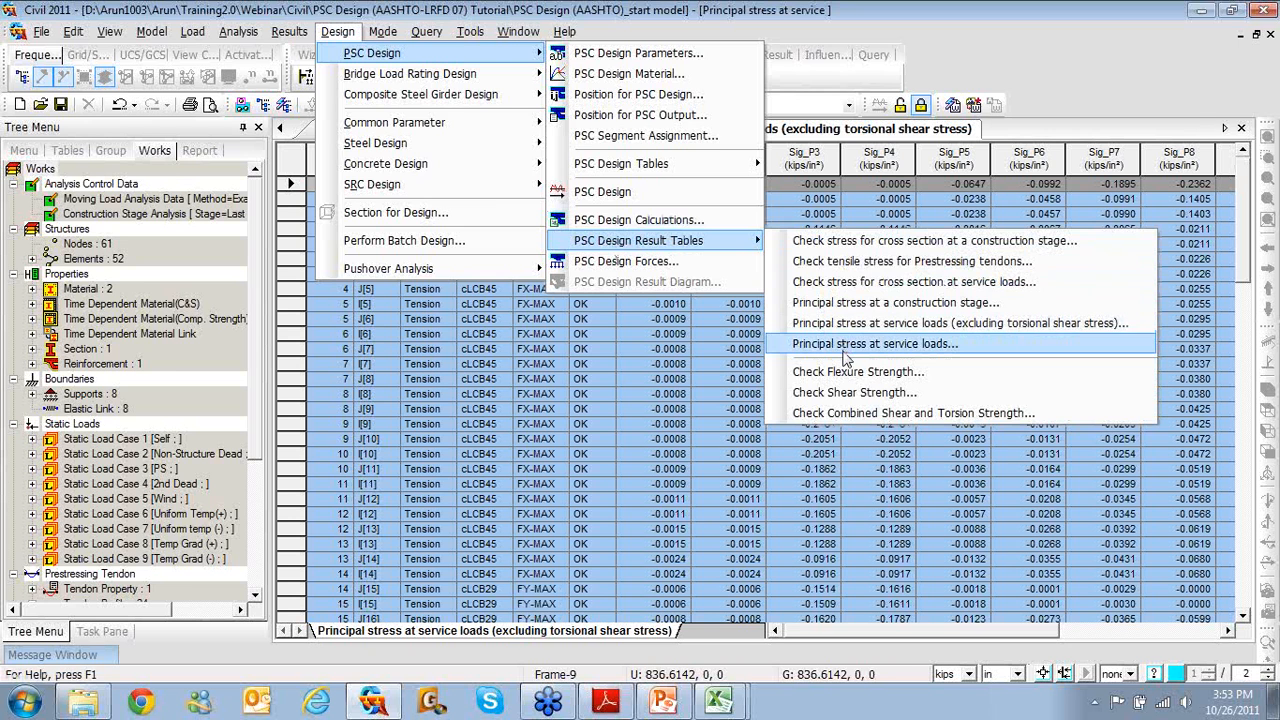
left_click(843, 351)
left_click(794, 481)
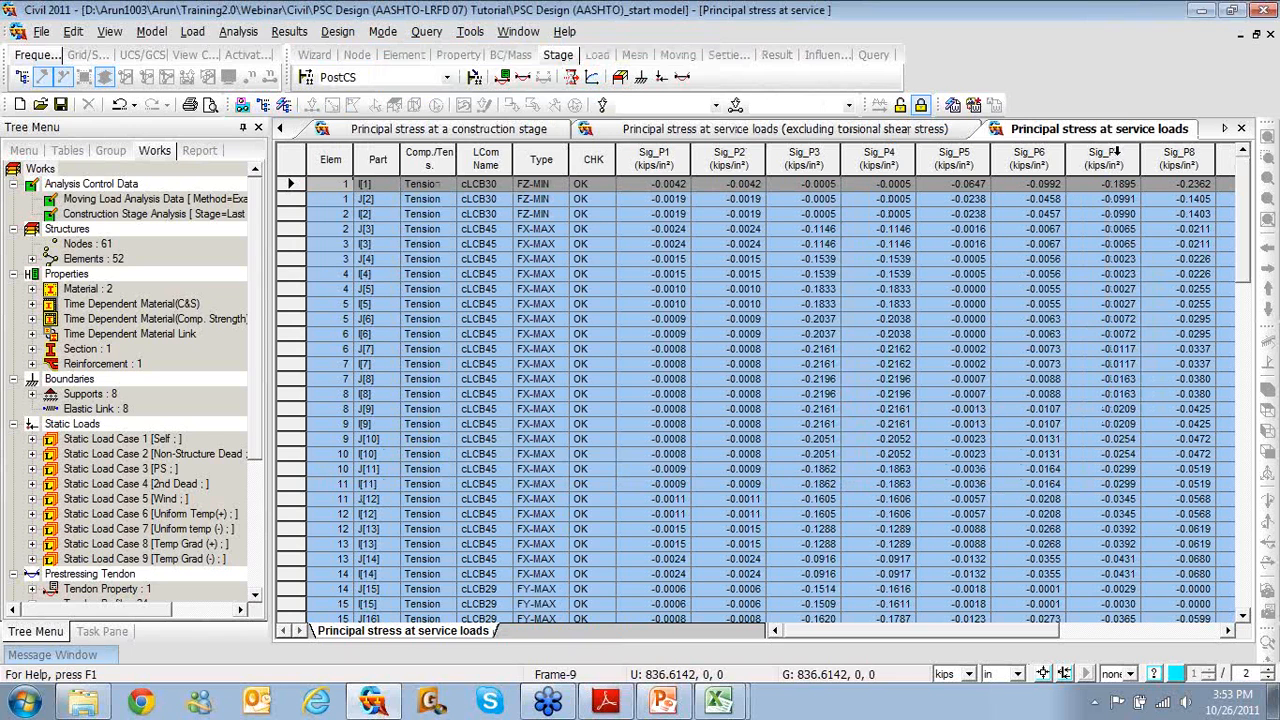
- Compare the three principal stress tables: construction stage, service loads excluding torsional shear stress, and service loads
left_click(500, 130)
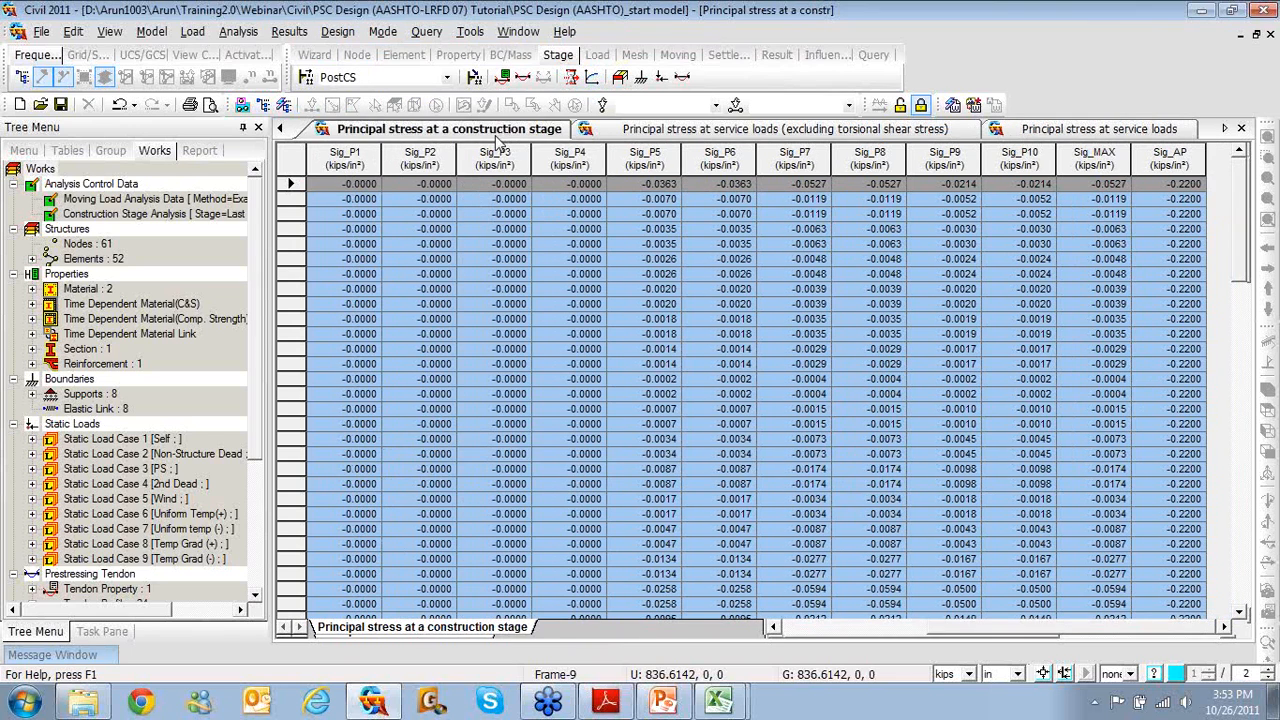
left_click(686, 133)
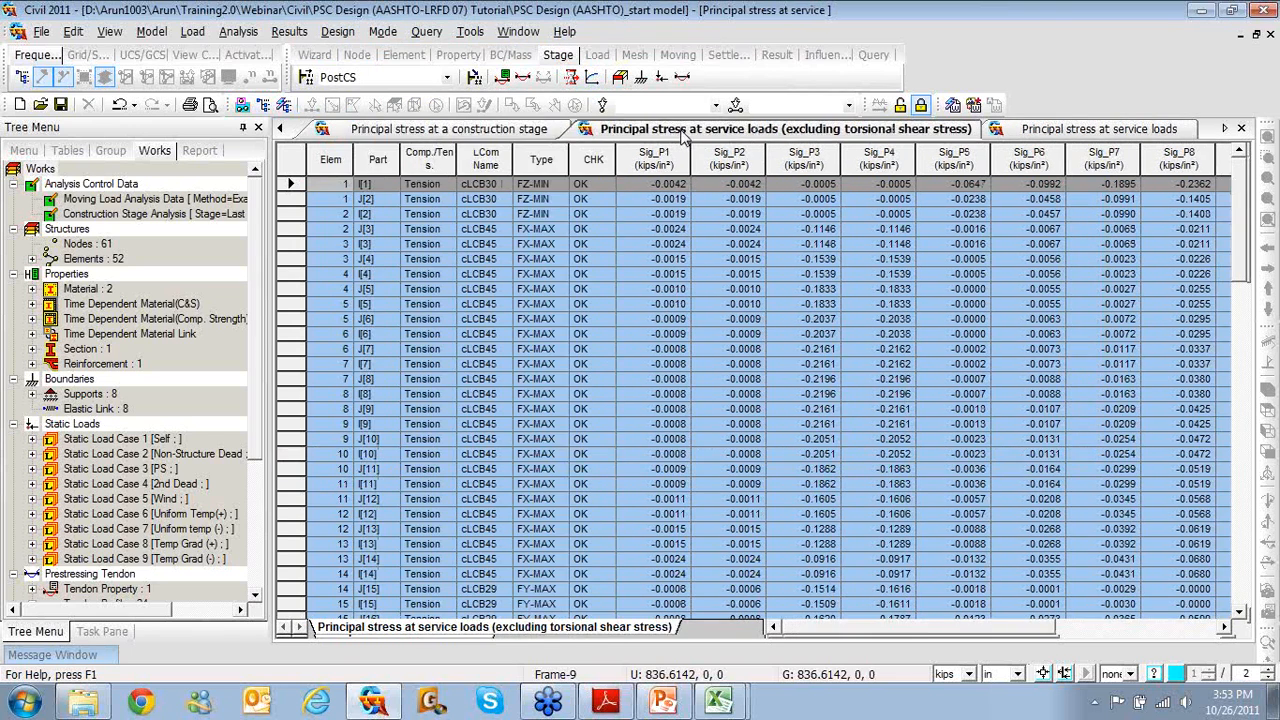
left_click(1040, 140)
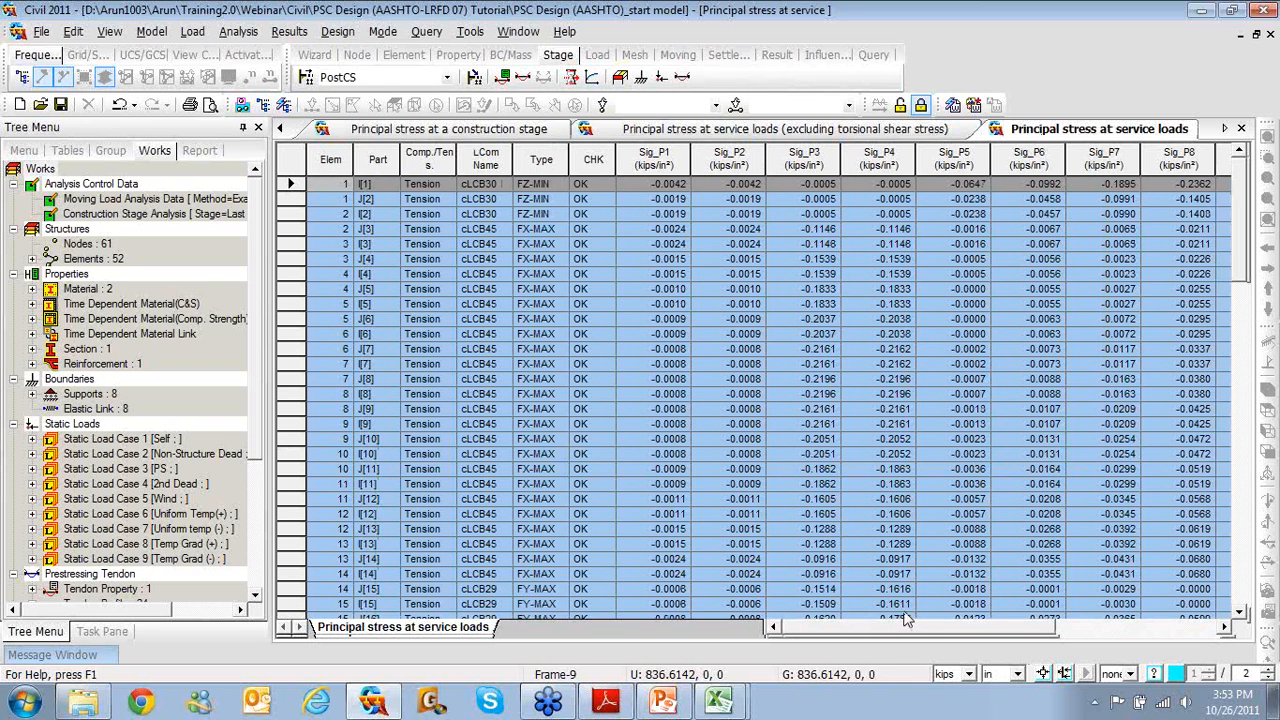
mouse_move(890, 628)
left_mouse_down()
mouse_move(990, 628)
mouse_move(890, 628)
left_mouse_up()
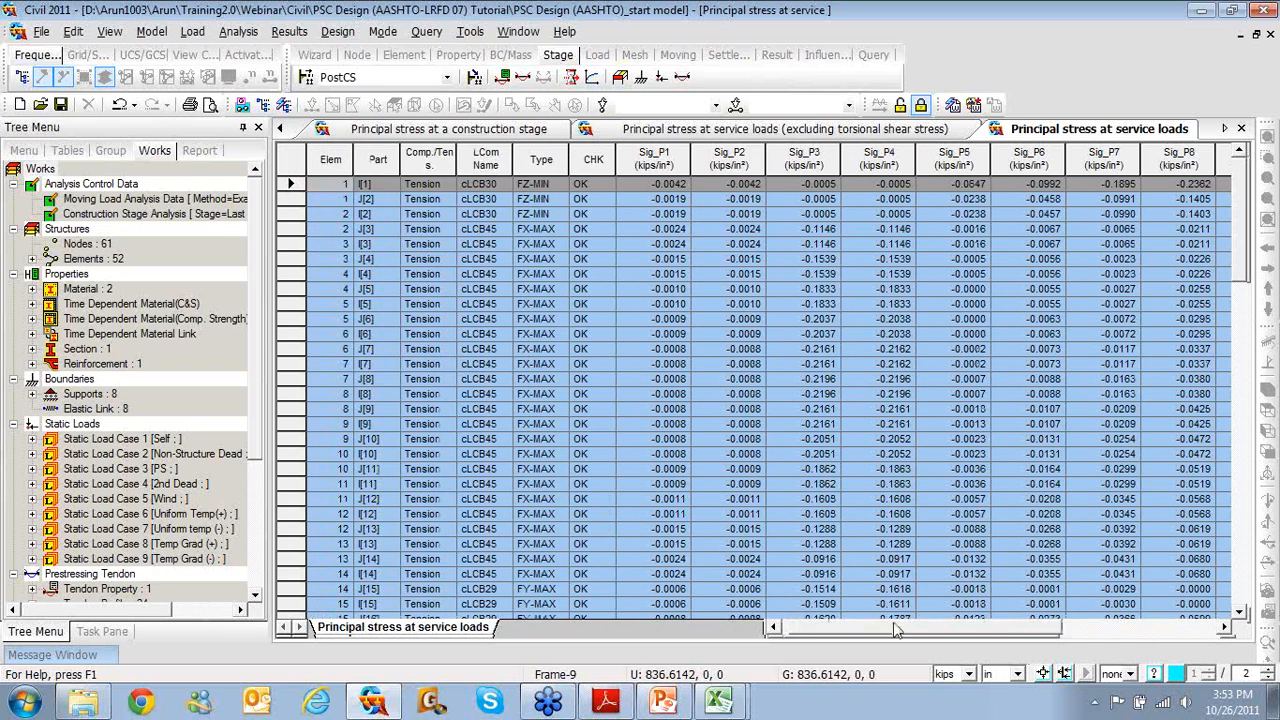
- Open the flexure strength check table for elements 1to52, parts i and j, with both positive and negative moments
left_click(337, 31)
mouse_move(510, 58)
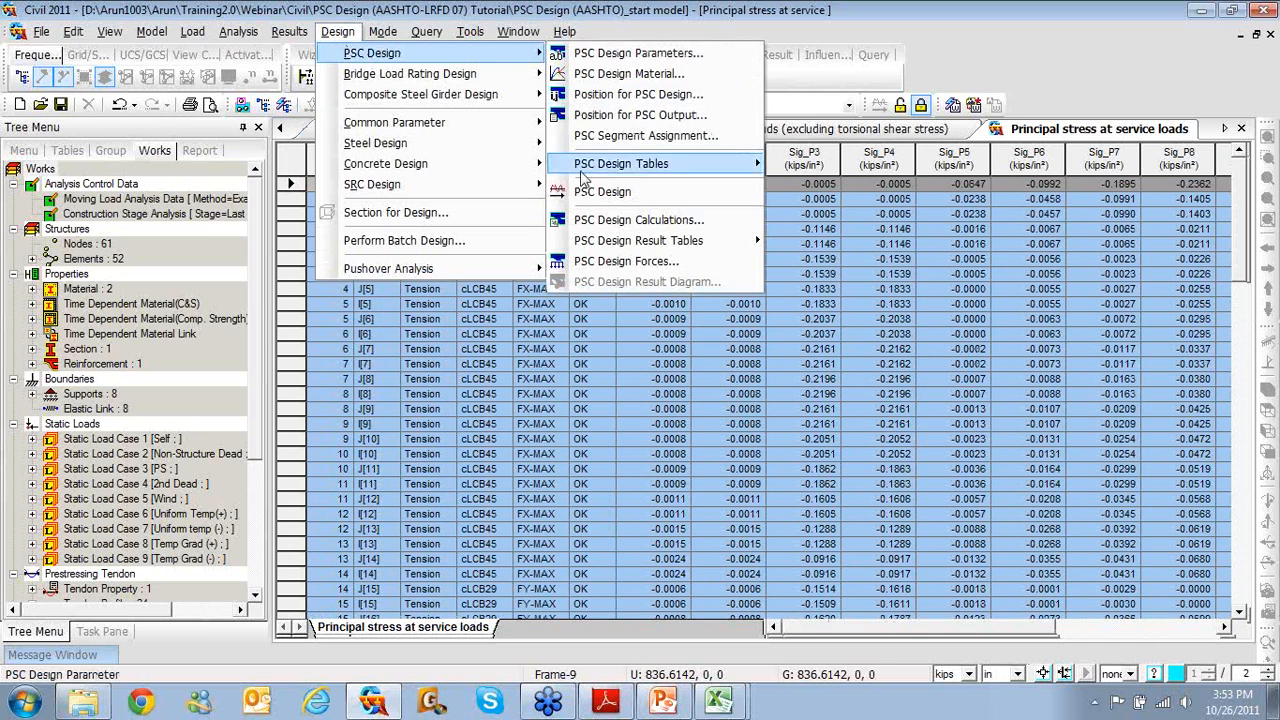
mouse_move(594, 241)
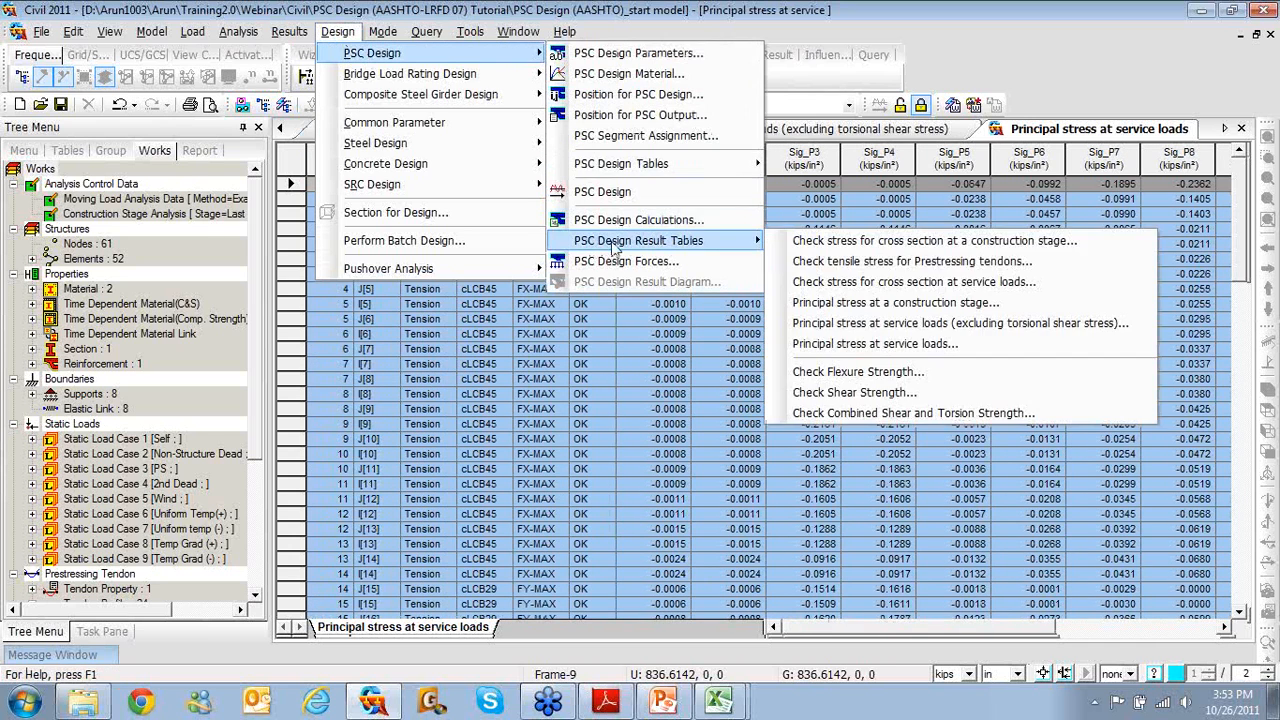
left_click(837, 376)
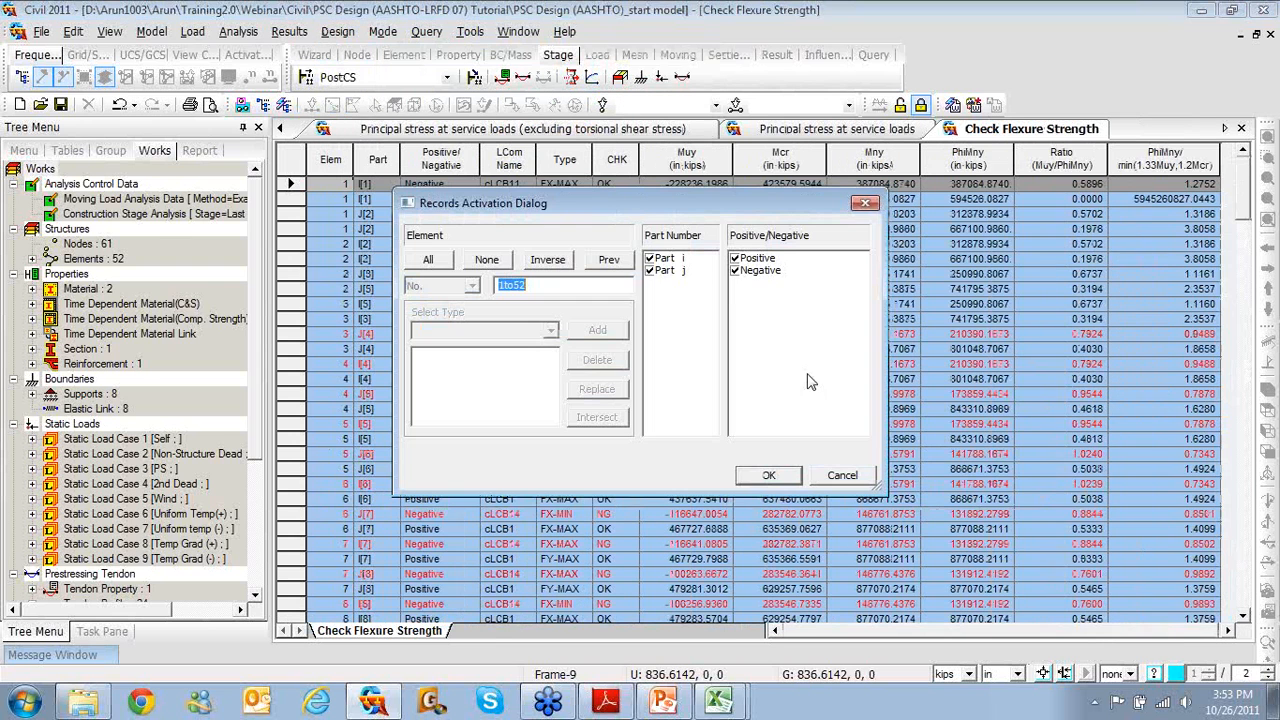
left_click(786, 476)
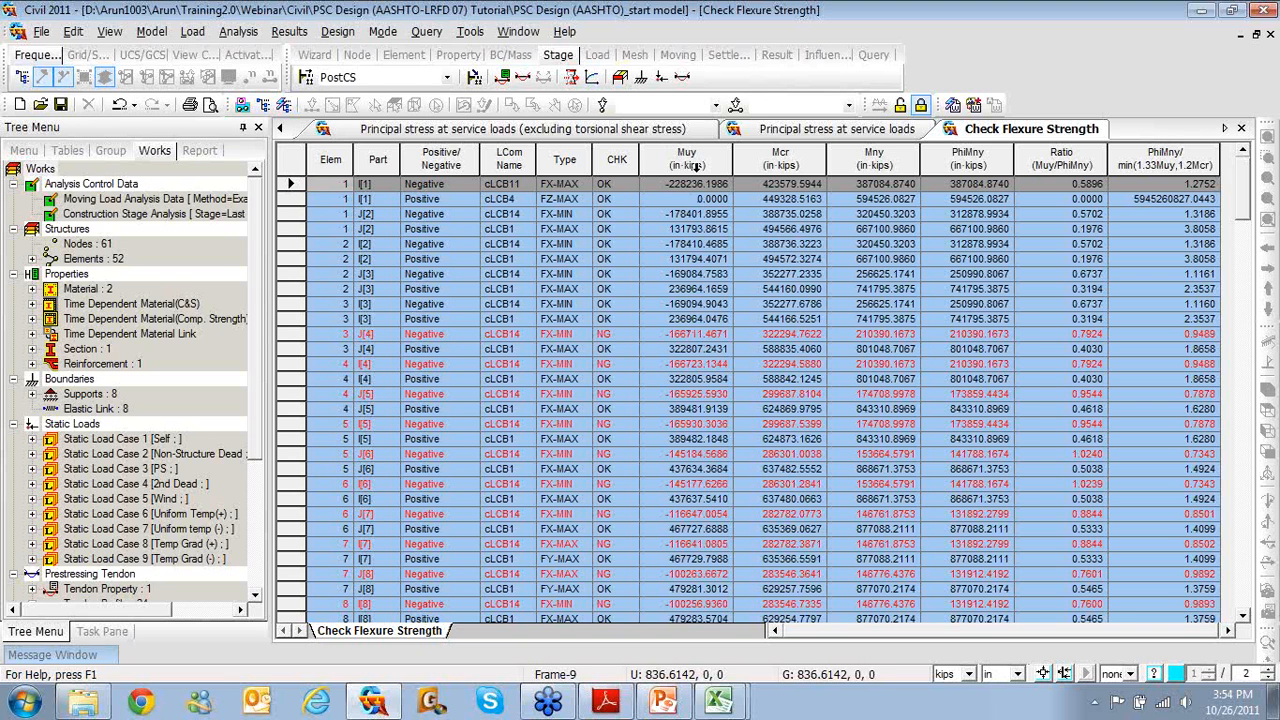
- Set the length unit to ft and review the Mcr, Mny, PhiMny and Muy/PhiMny ratio columns of the flexure strength table
left_click(1018, 674)
left_click(990, 655)
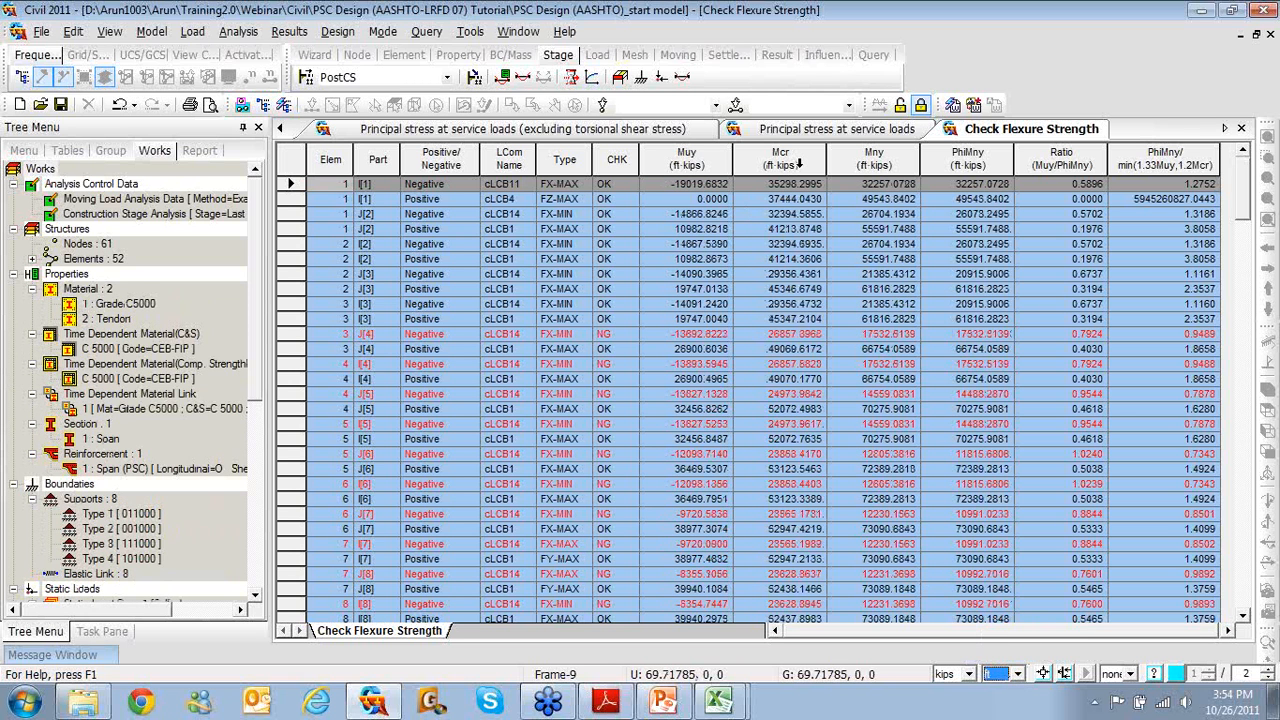
left_click(799, 163)
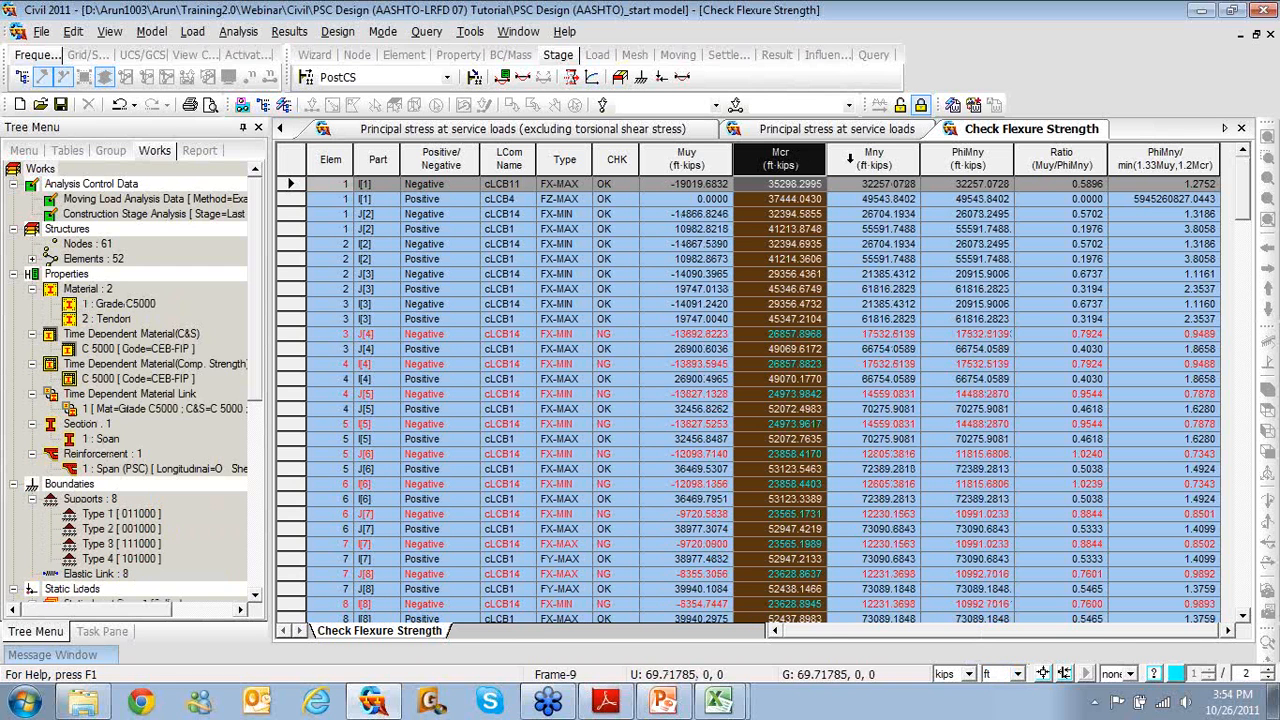
left_click(850, 160)
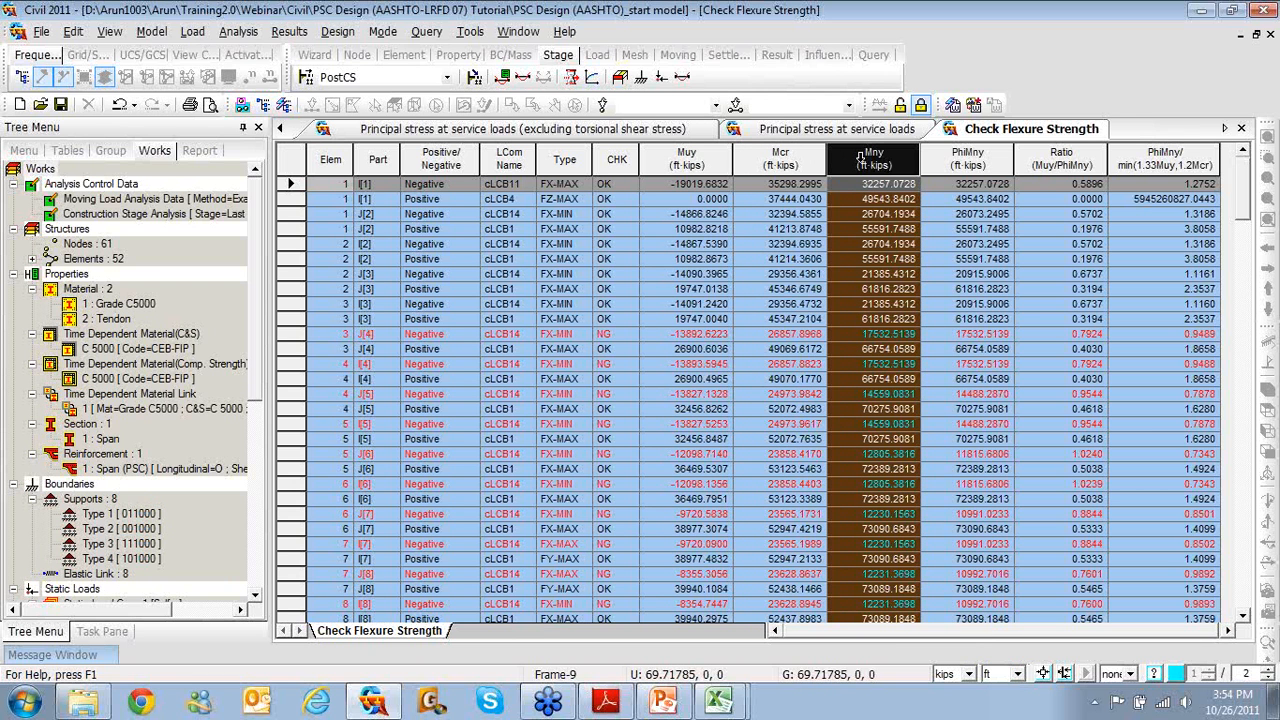
left_click(955, 158)
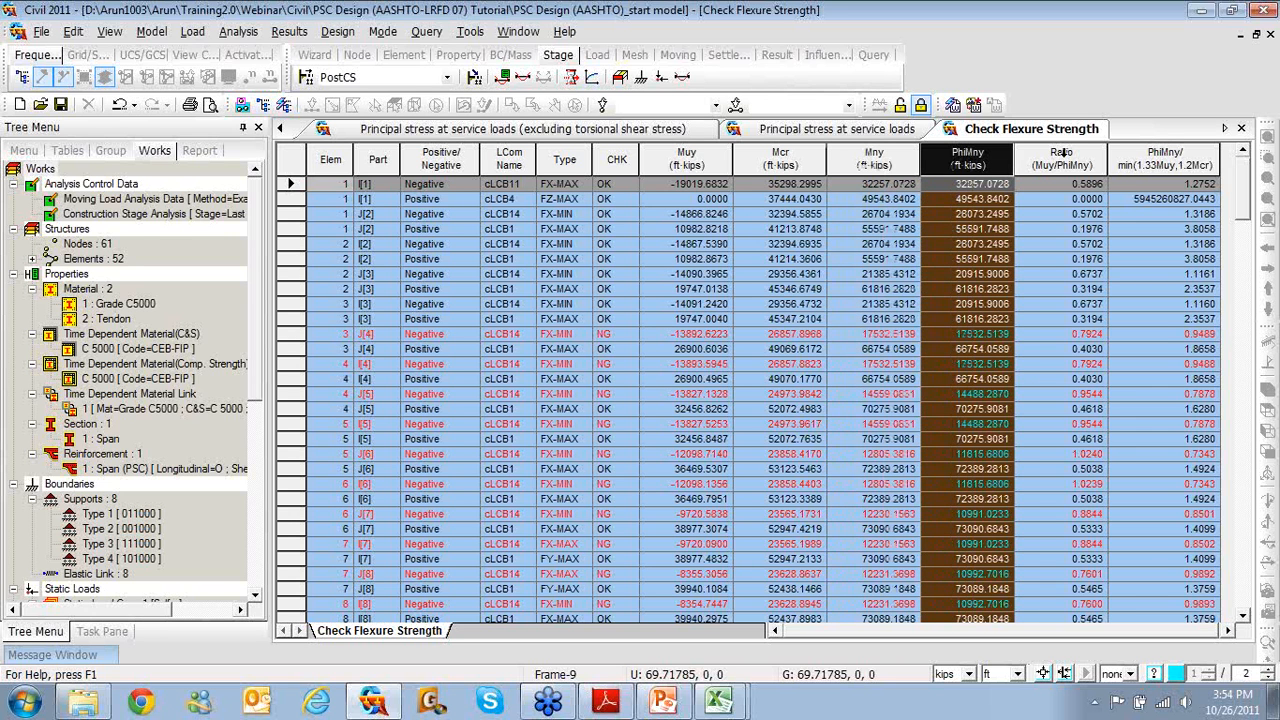
left_click(1070, 155)
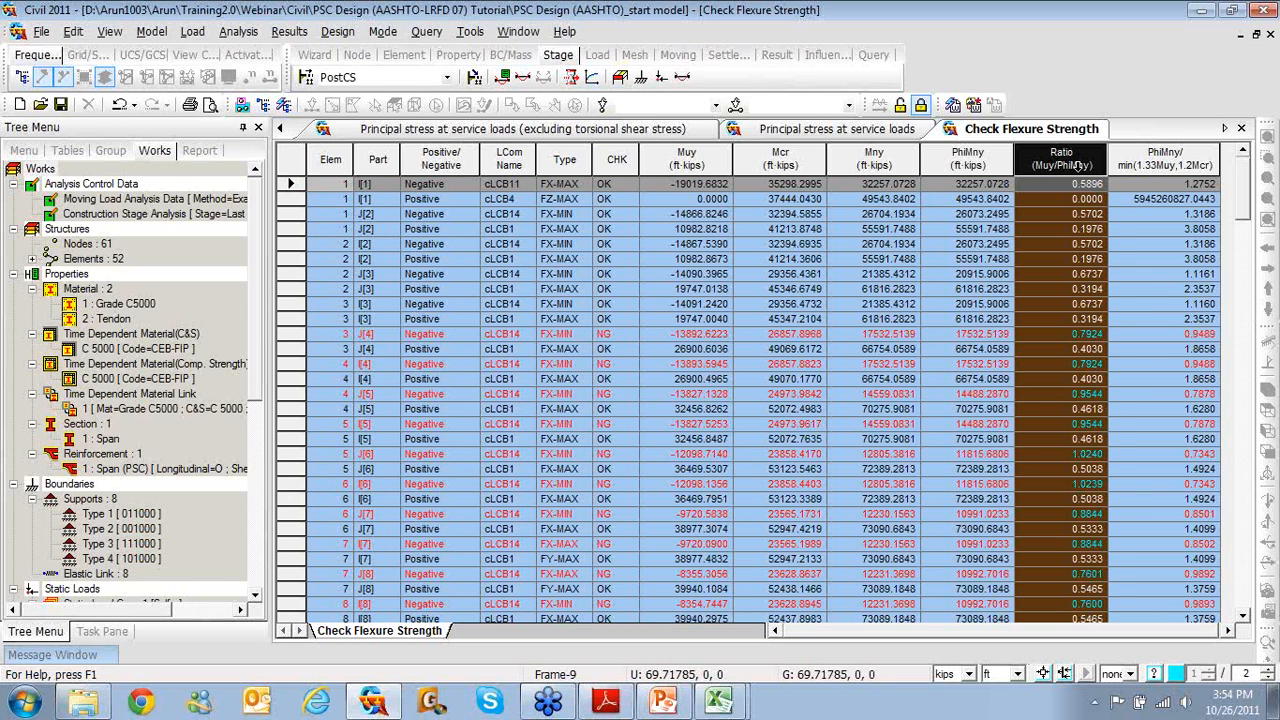
- Examine the ratio and PhiMny/min(1.33Muy,1.2Mcr) values of the NG negative-moment rows in the flexure strength table, from element 3 through element 9
left_click(1078, 338)
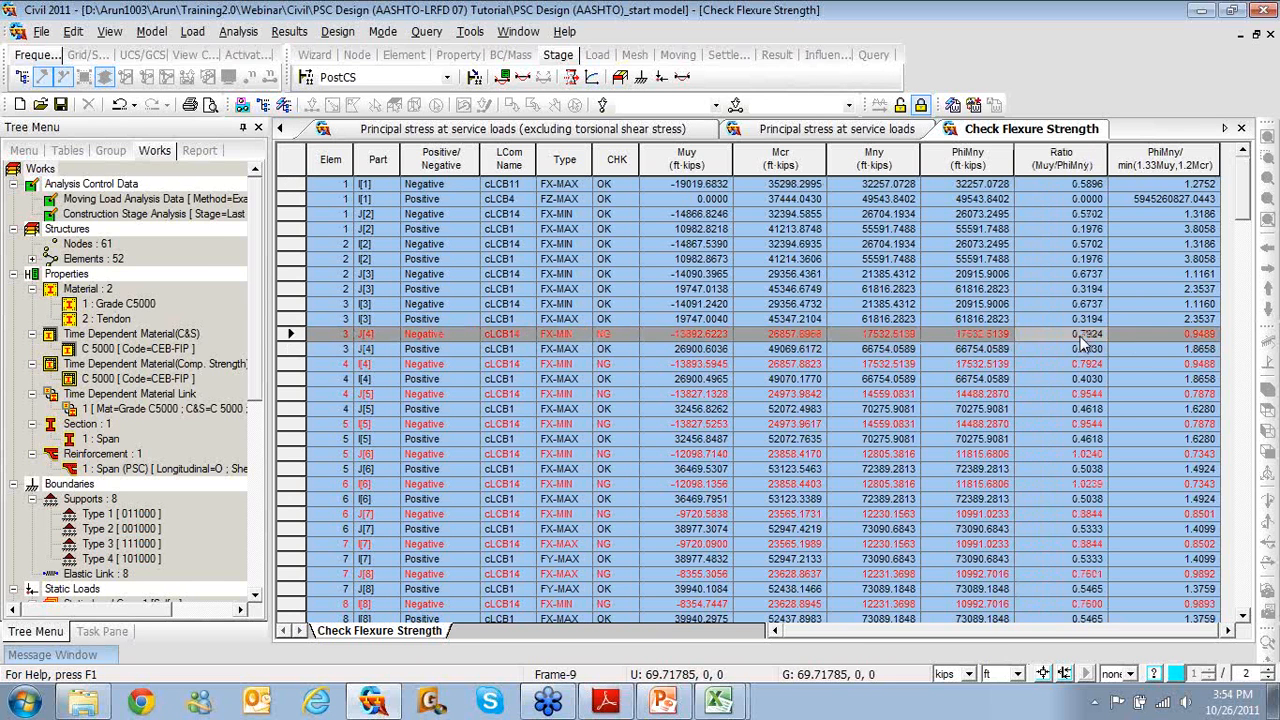
left_click(1150, 336)
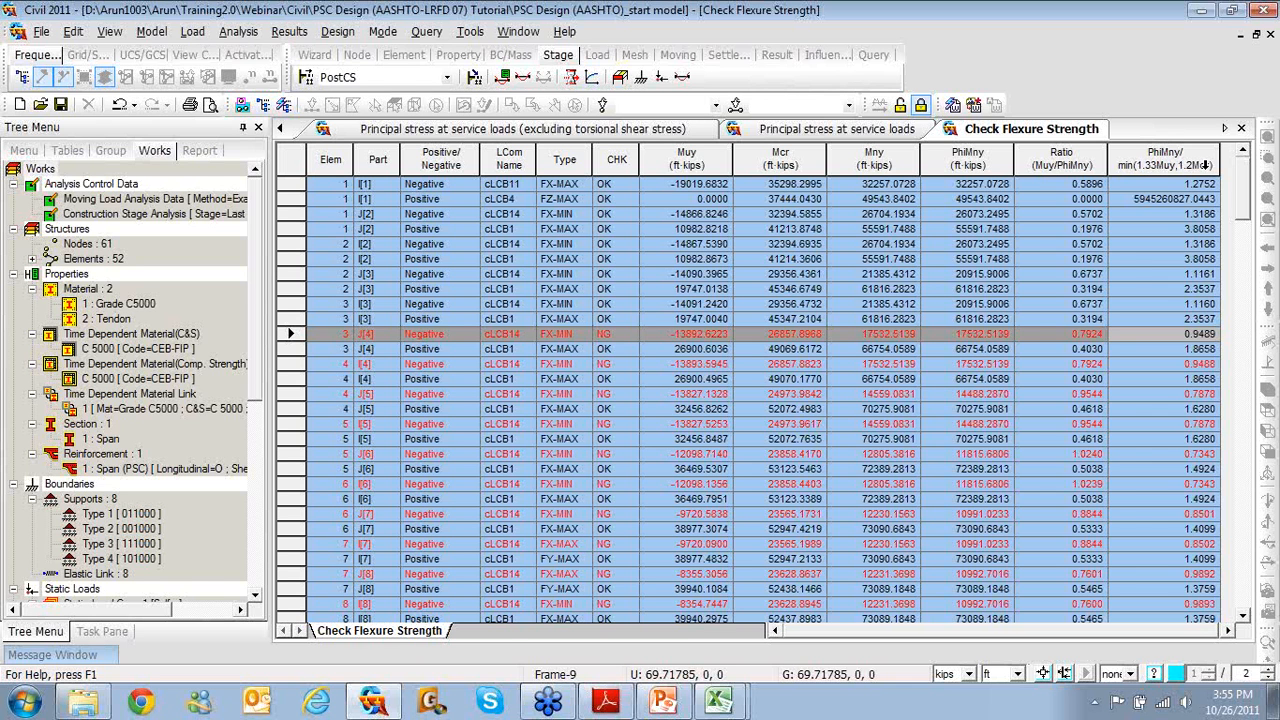
left_click(1214, 364)
left_click(1214, 395)
left_click(1214, 410)
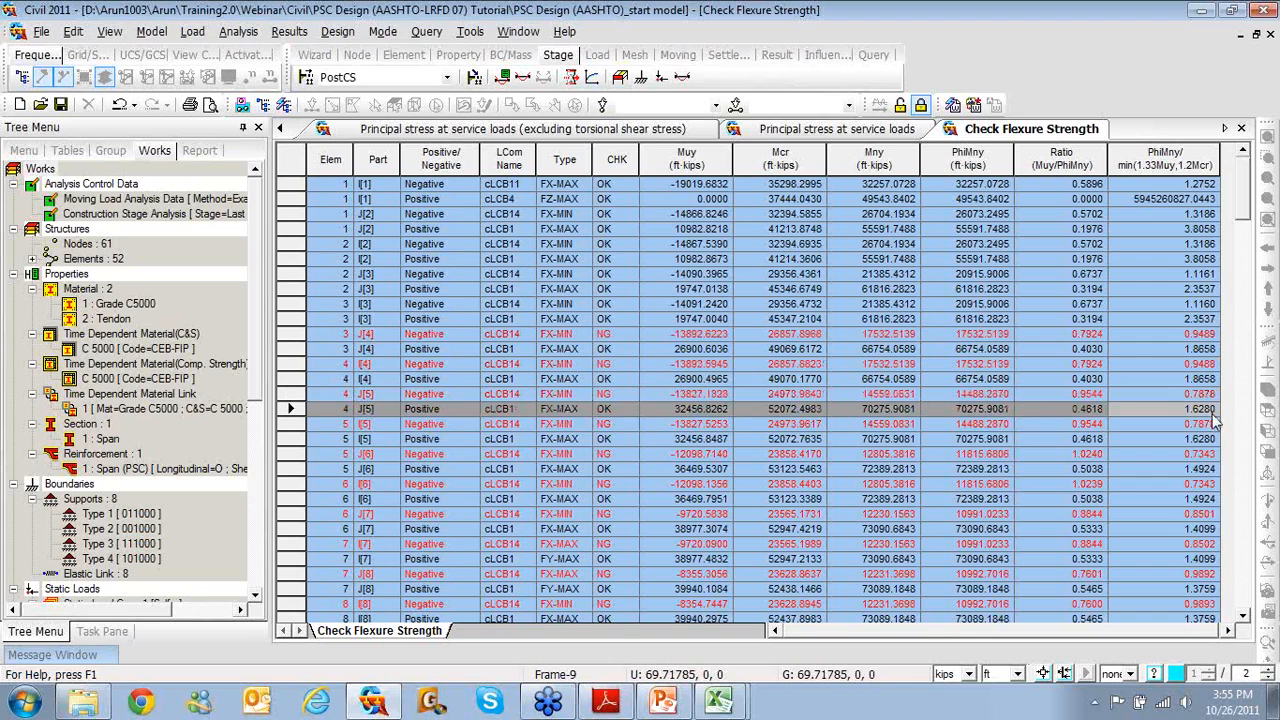
left_click(1214, 440)
left_click(1214, 455)
left_click(1213, 485)
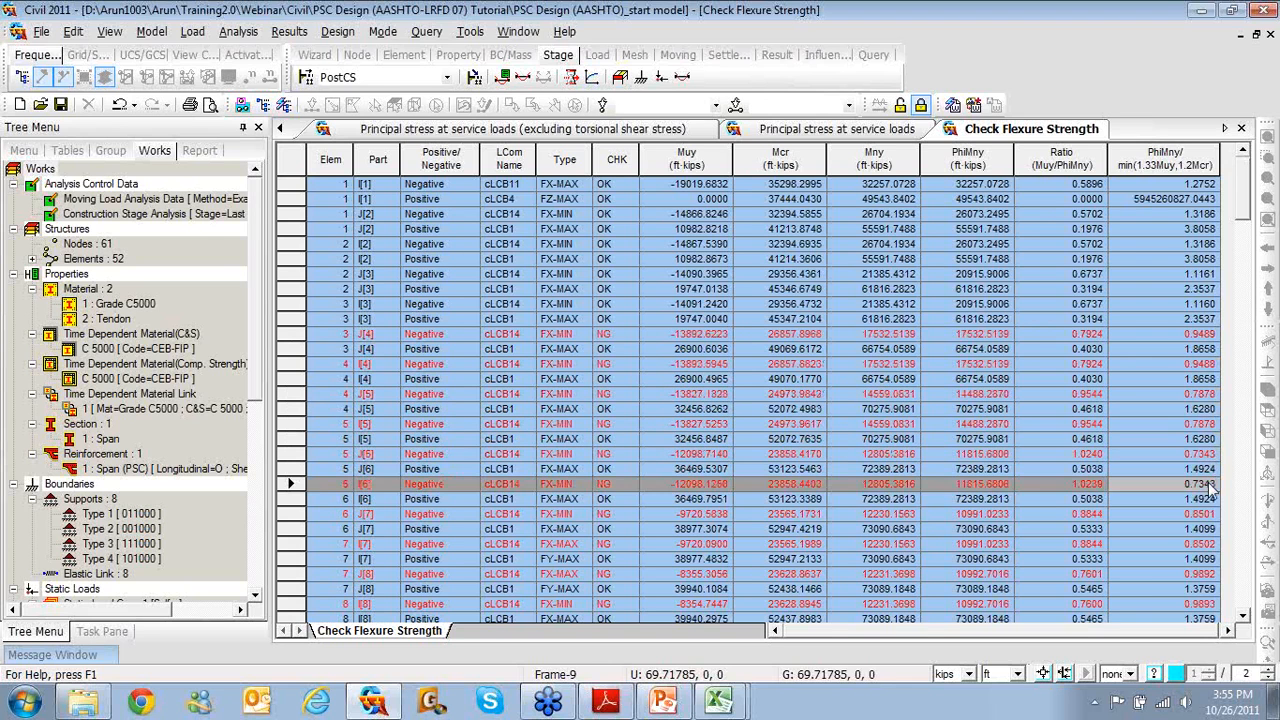
left_click(1212, 513)
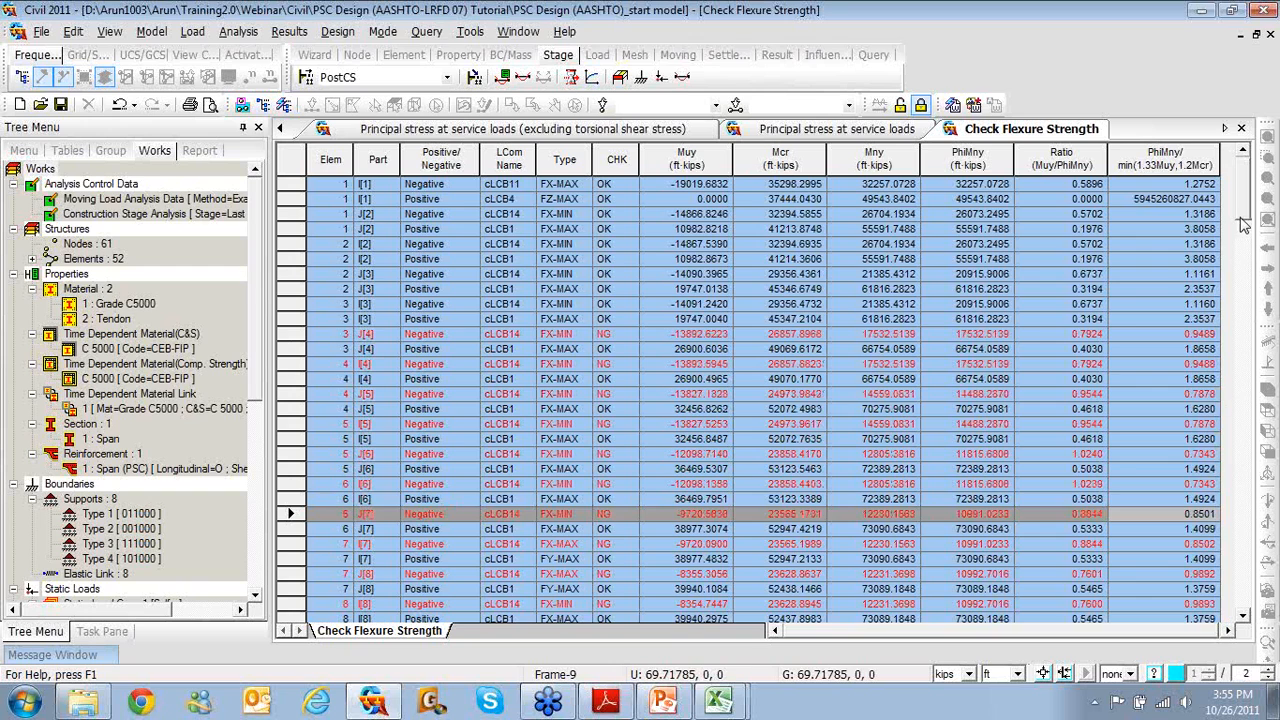
left_click_drag(1240, 225, 1248, 268)
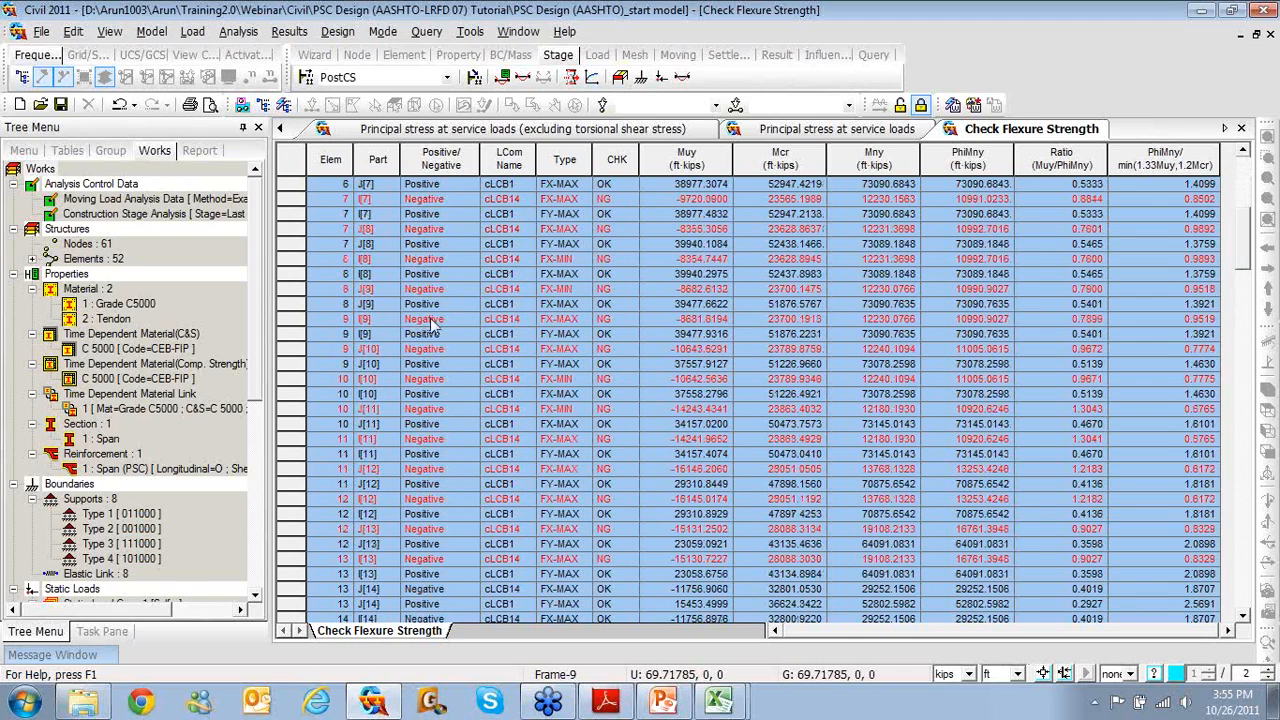
left_click(504, 320)
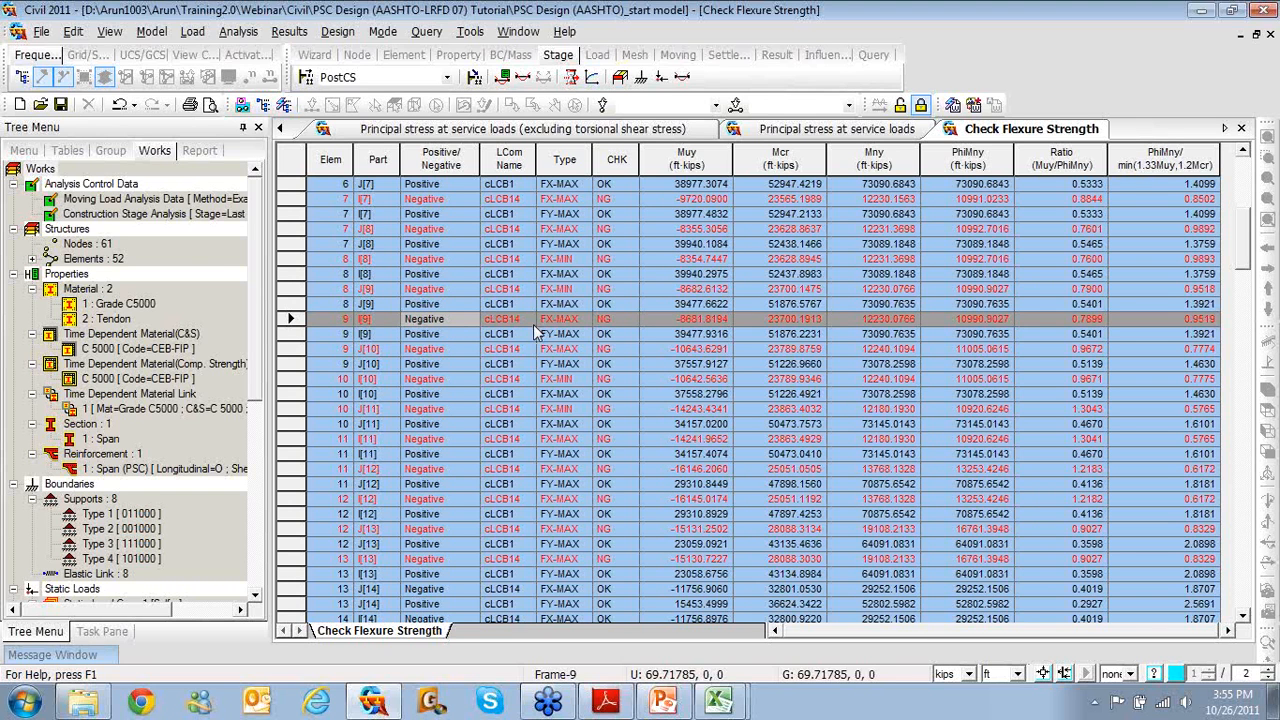
- Open the shear strength check table for elements 1to52, parts i and j, with both Max and Min
left_click(337, 31)
mouse_move(350, 55)
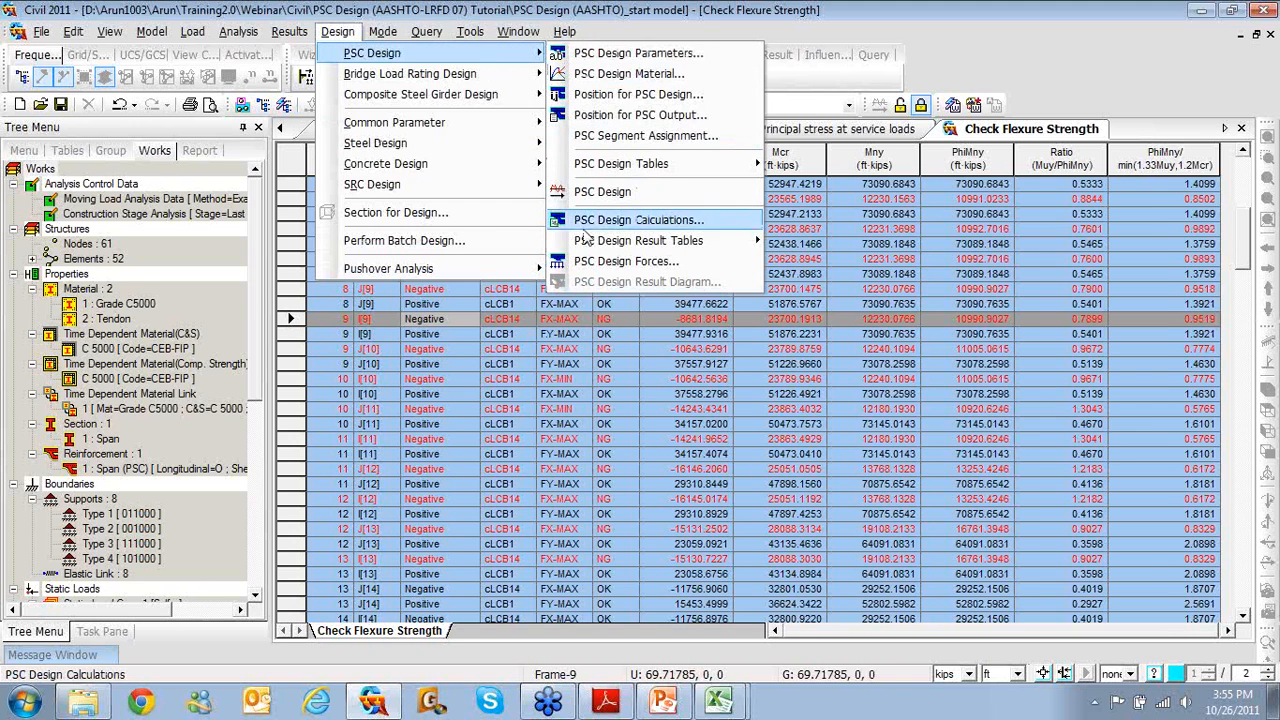
mouse_move(600, 245)
left_click(884, 398)
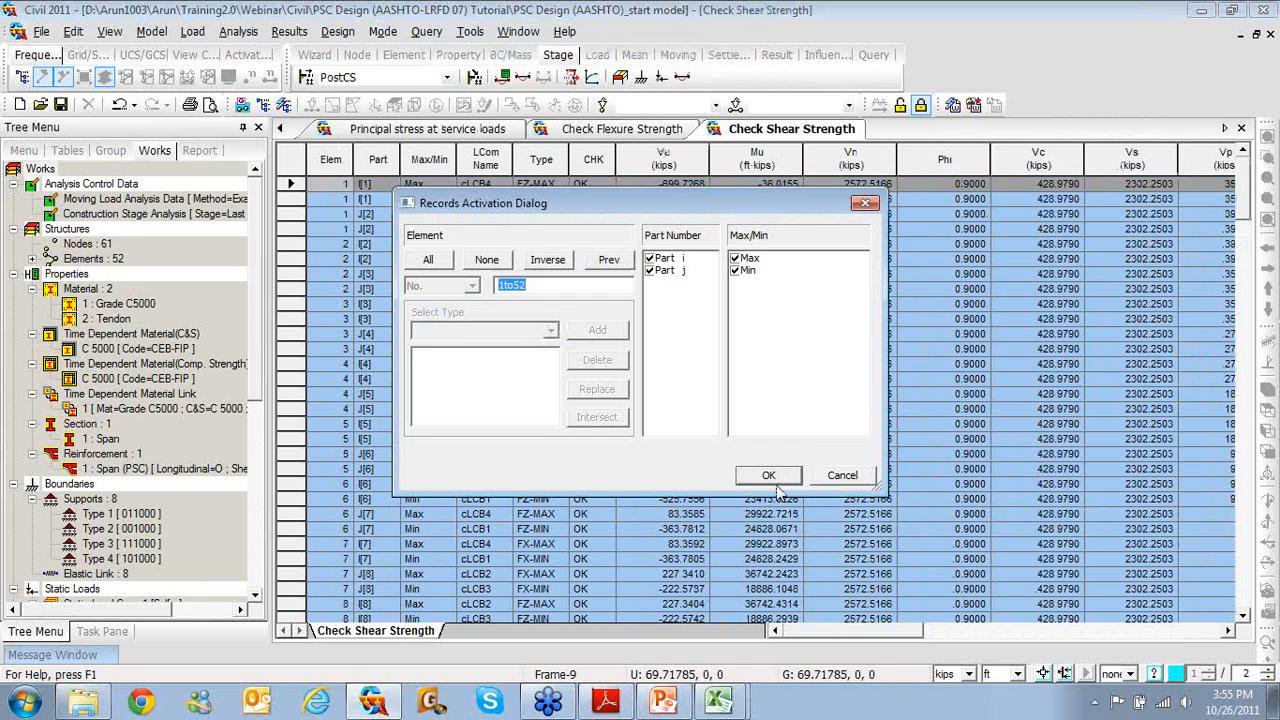
left_click(776, 481)
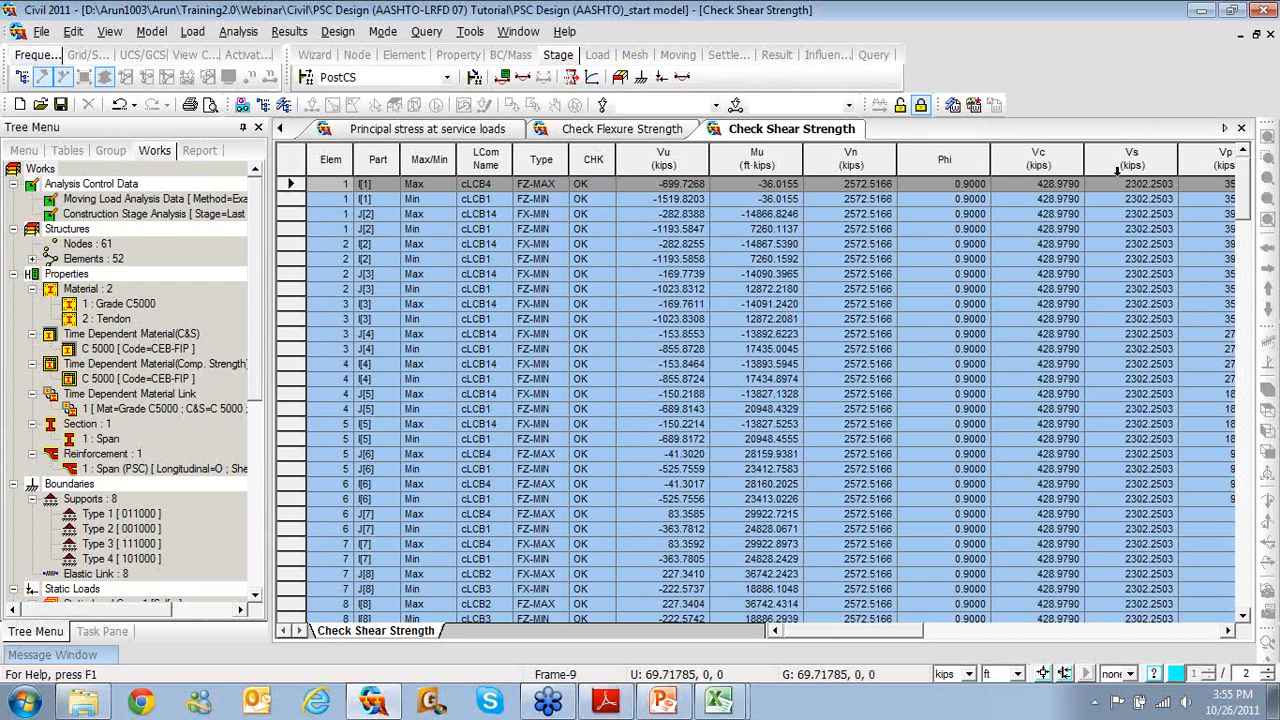
- Examine the shear strength table's Vp, PhiVn, de, dv, ex, theta, beta, Avs, Ast and Al columns
left_click(1238, 632)
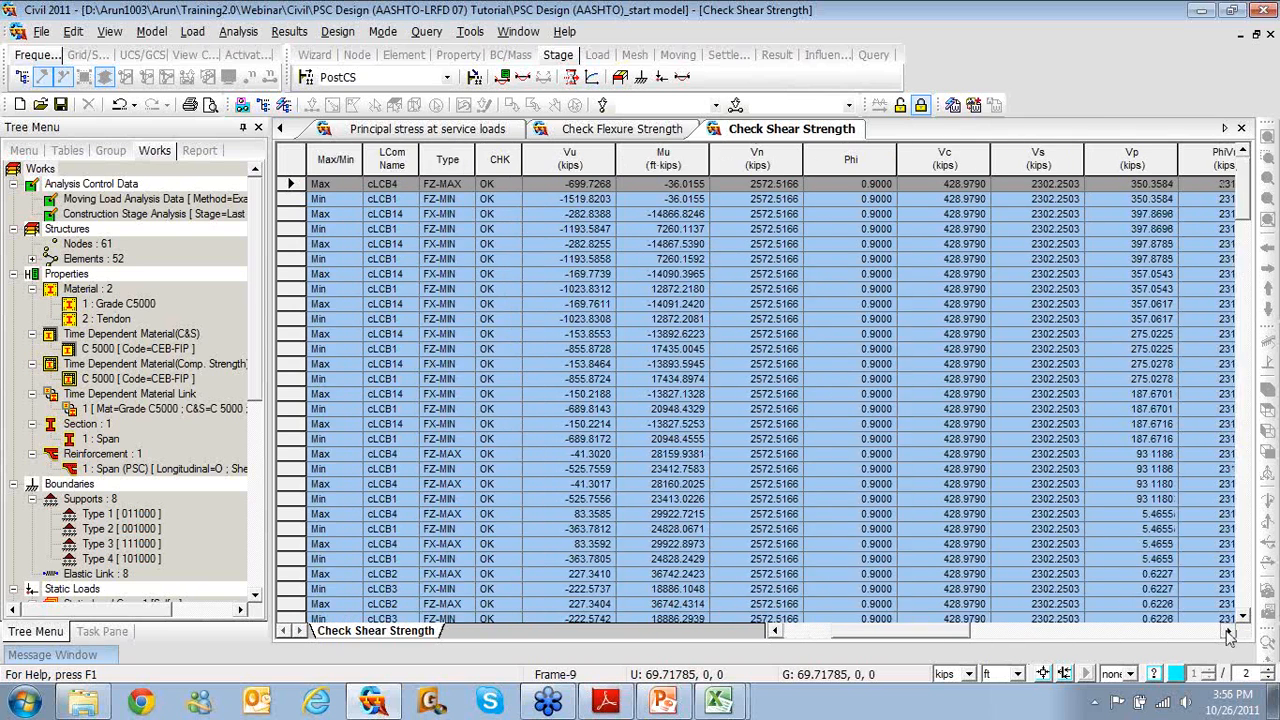
left_click(1227, 631)
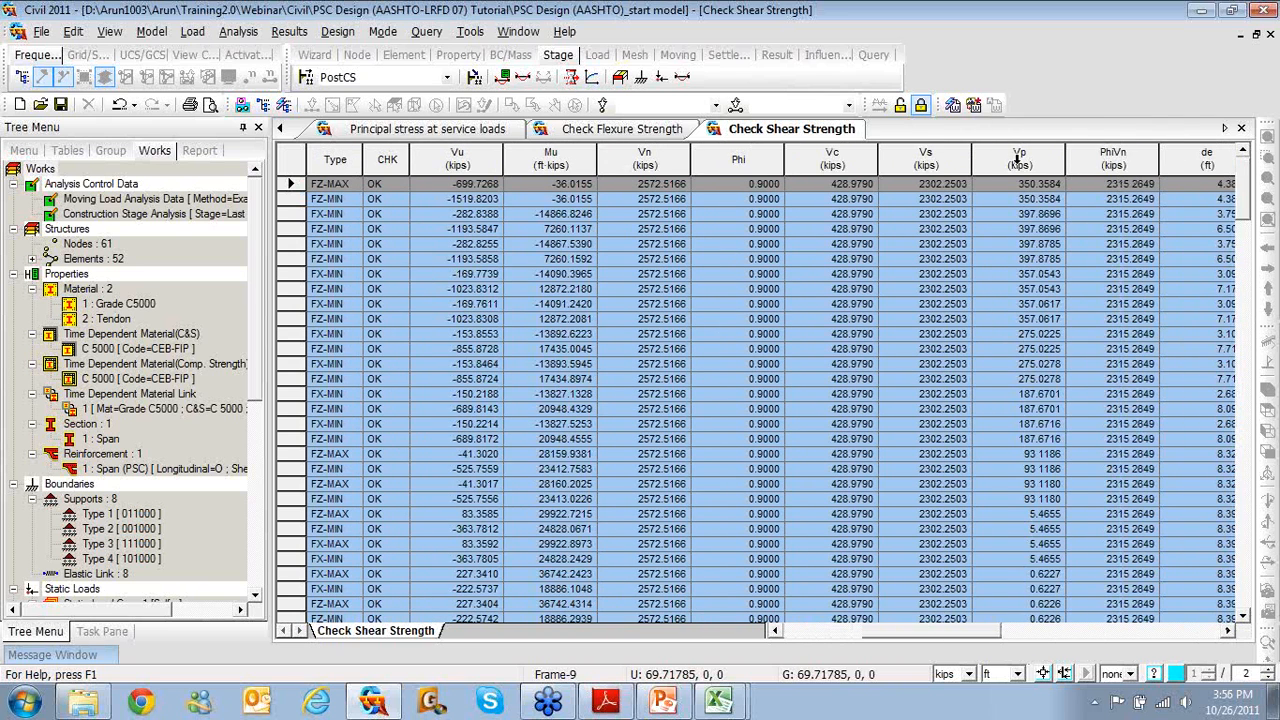
left_click(1228, 631)
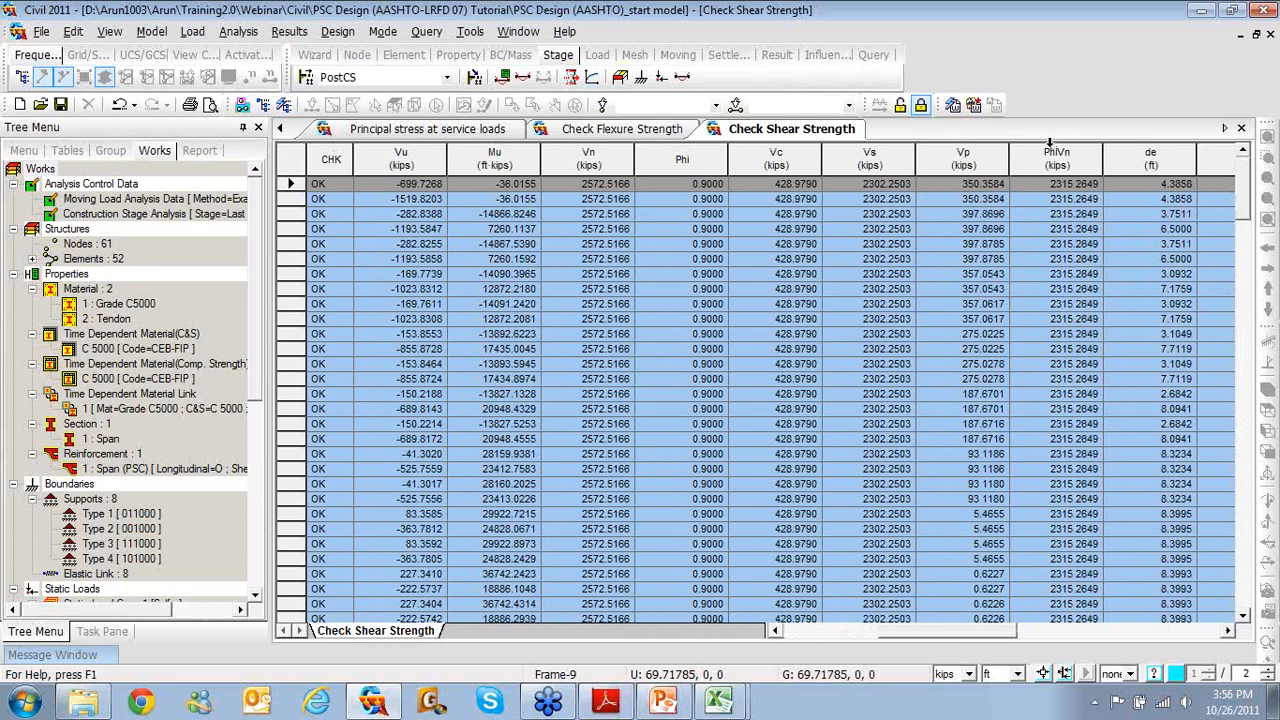
left_click(1228, 631)
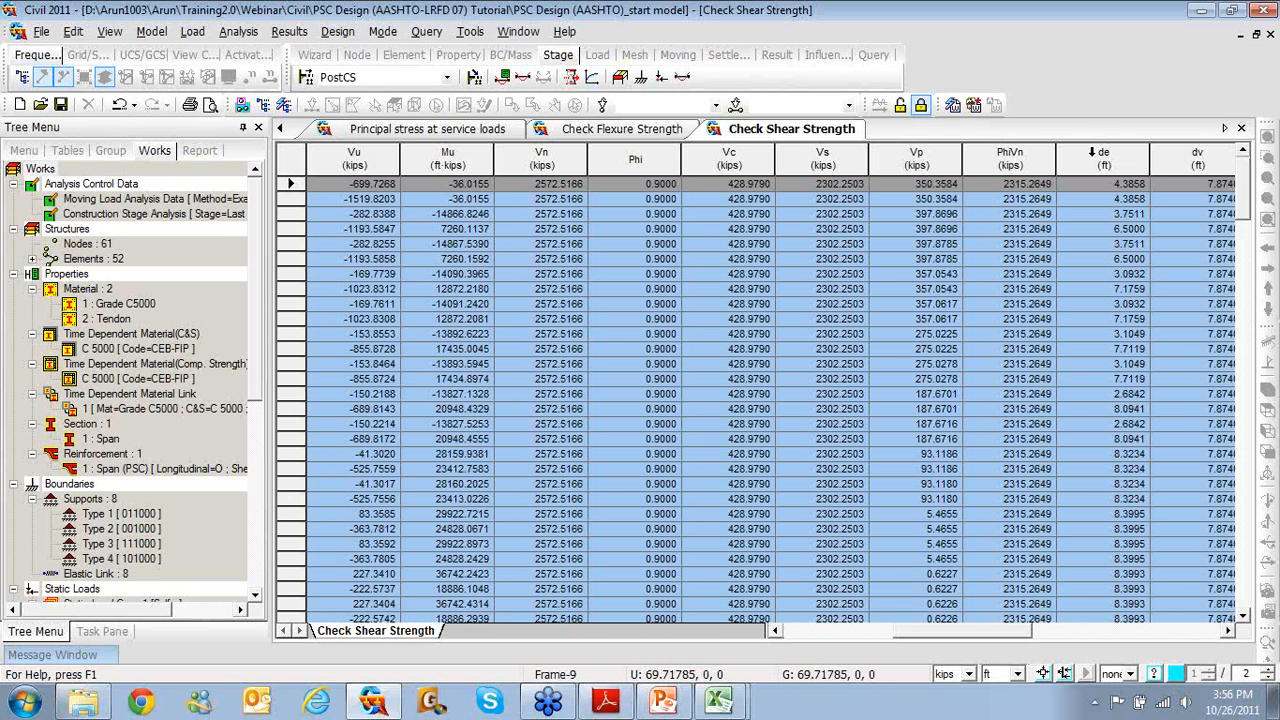
left_click(1227, 631)
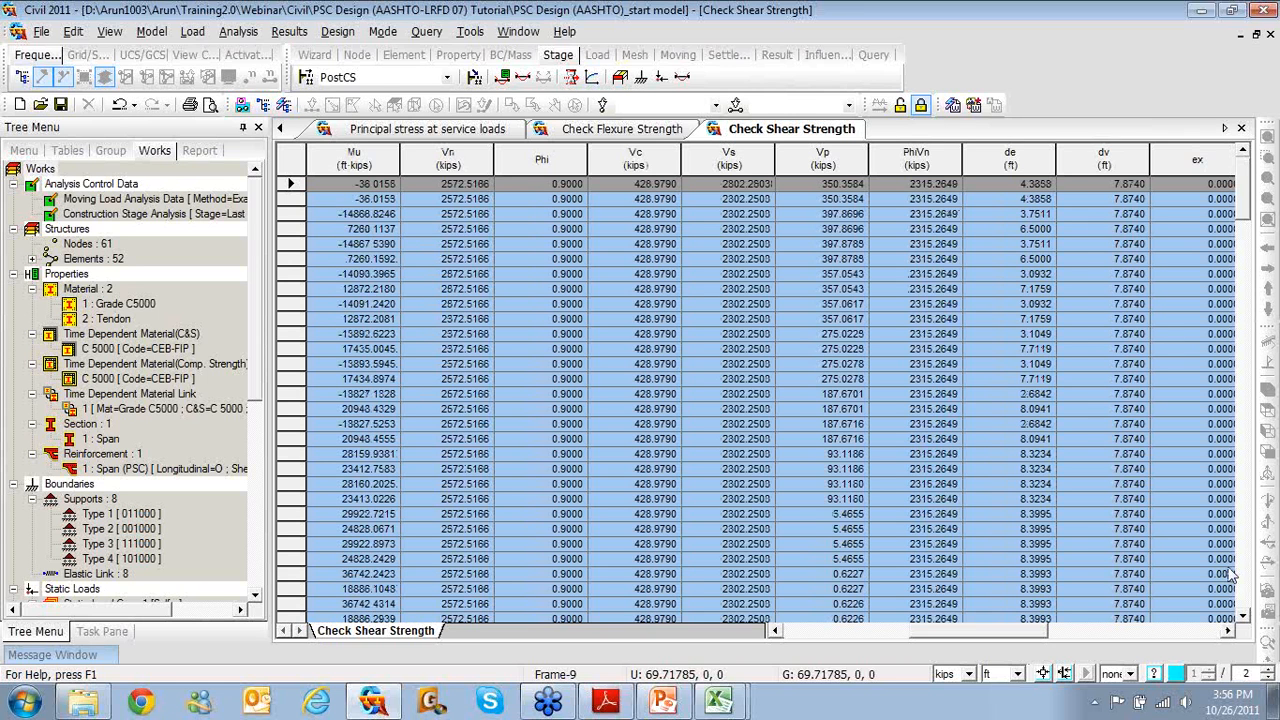
left_click(1227, 631)
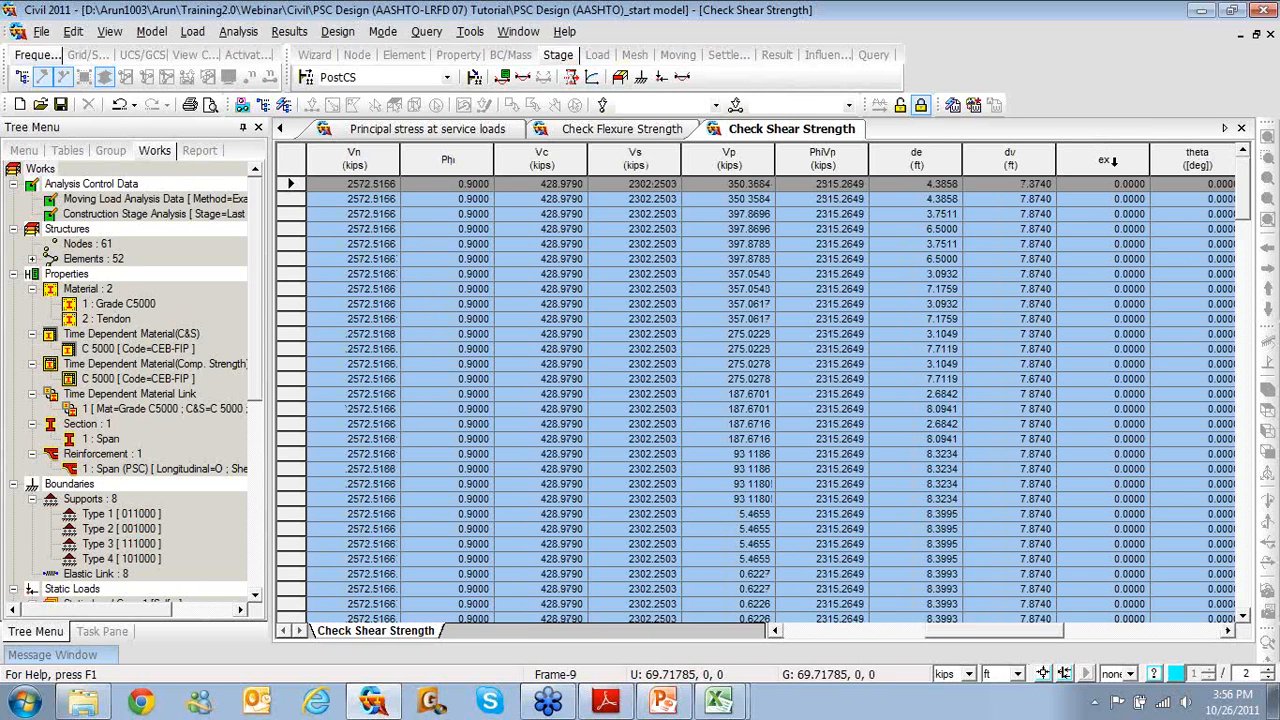
left_click(1227, 631)
left_click(1227, 631)
left_click(1229, 632)
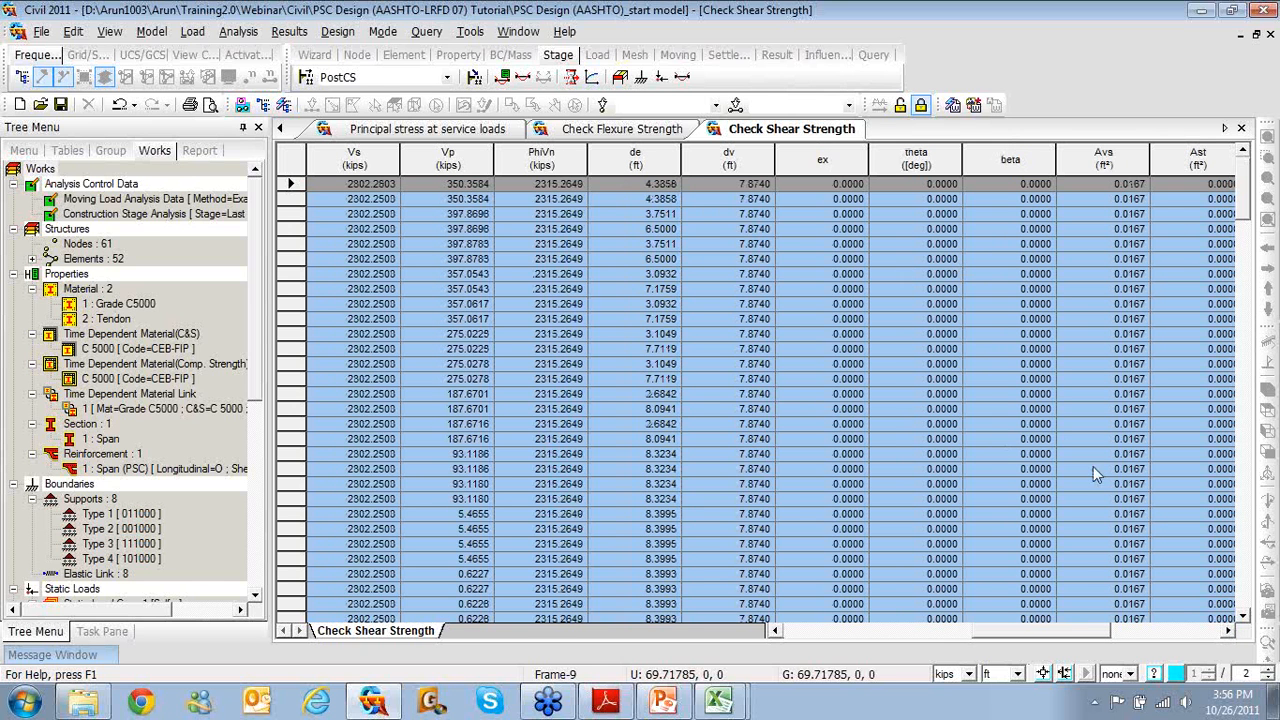
left_click(1227, 631)
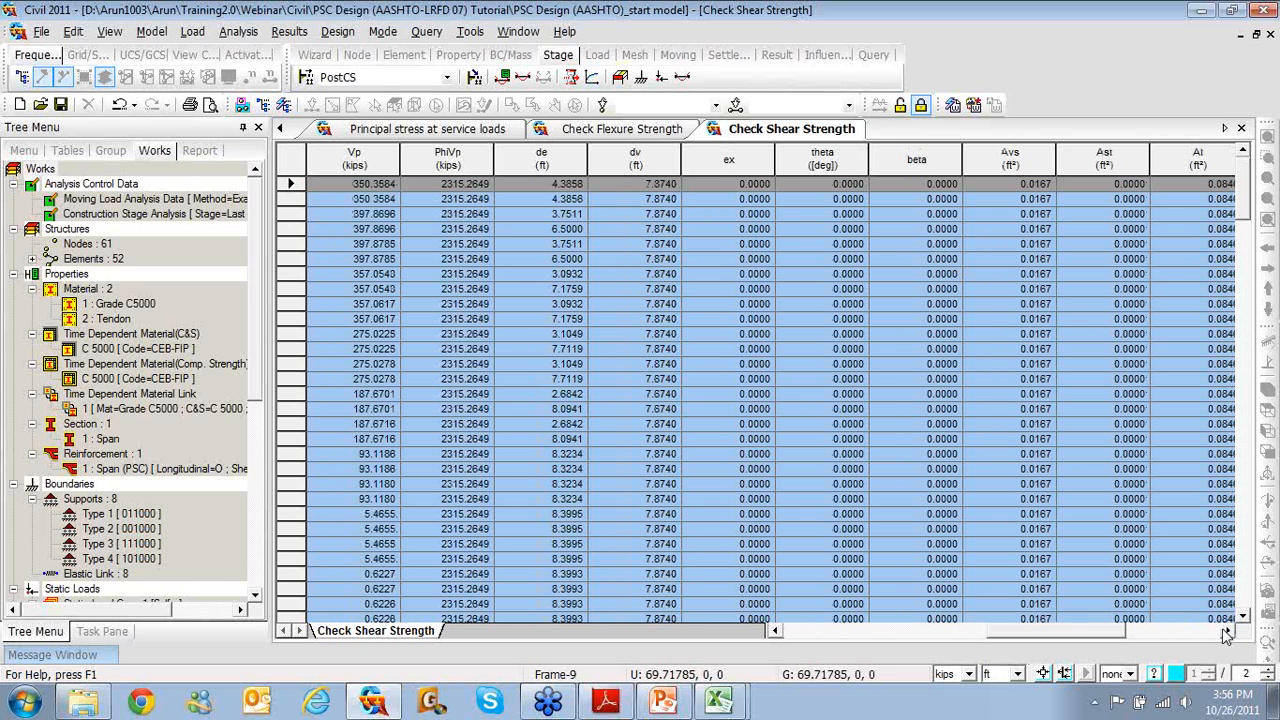
left_click(1227, 631)
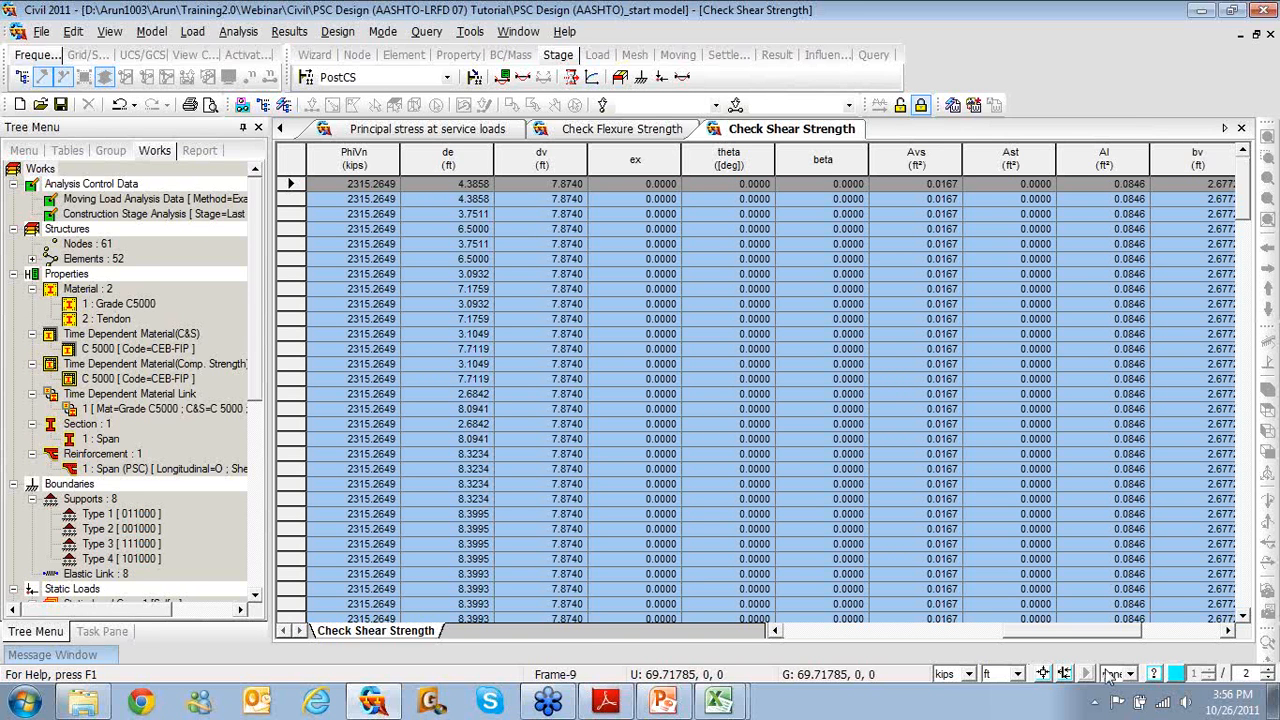
- Set the length unit to in and review the shear table's Al, bv, Avs_min, Avs_req, Al_min and bv_min columns
left_click(1018, 674)
left_click(1008, 645)
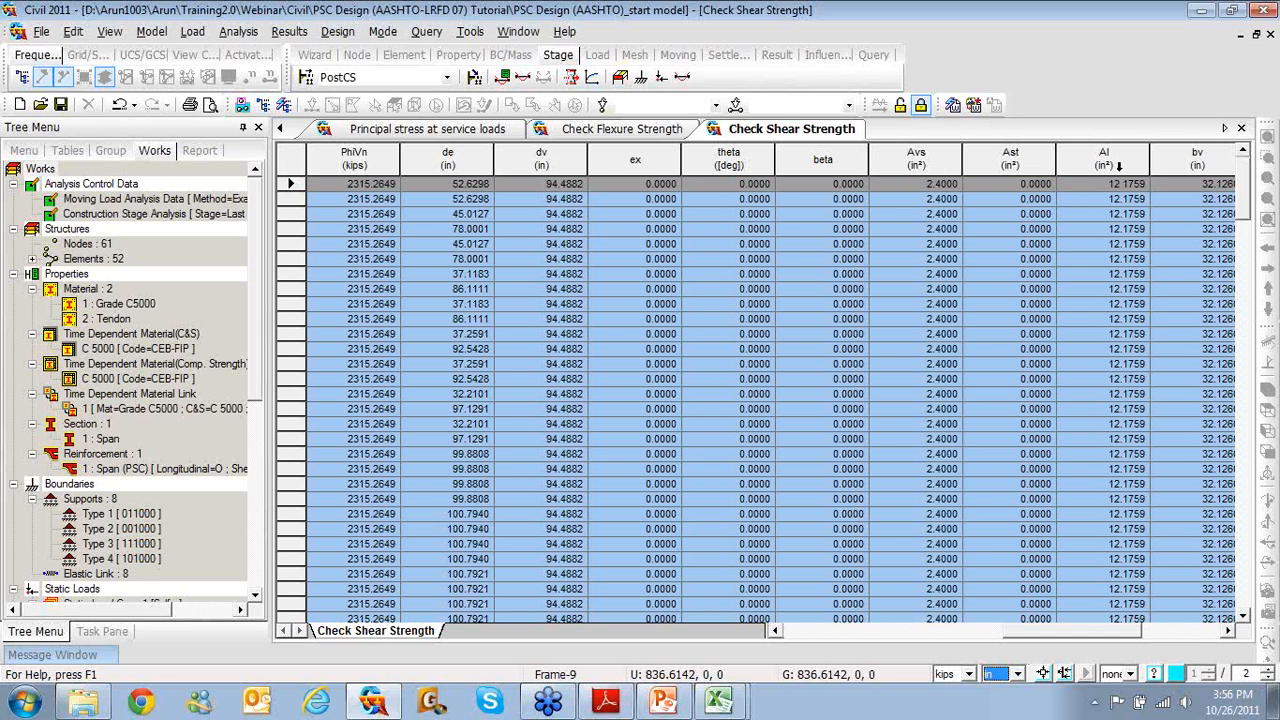
left_click(1227, 631)
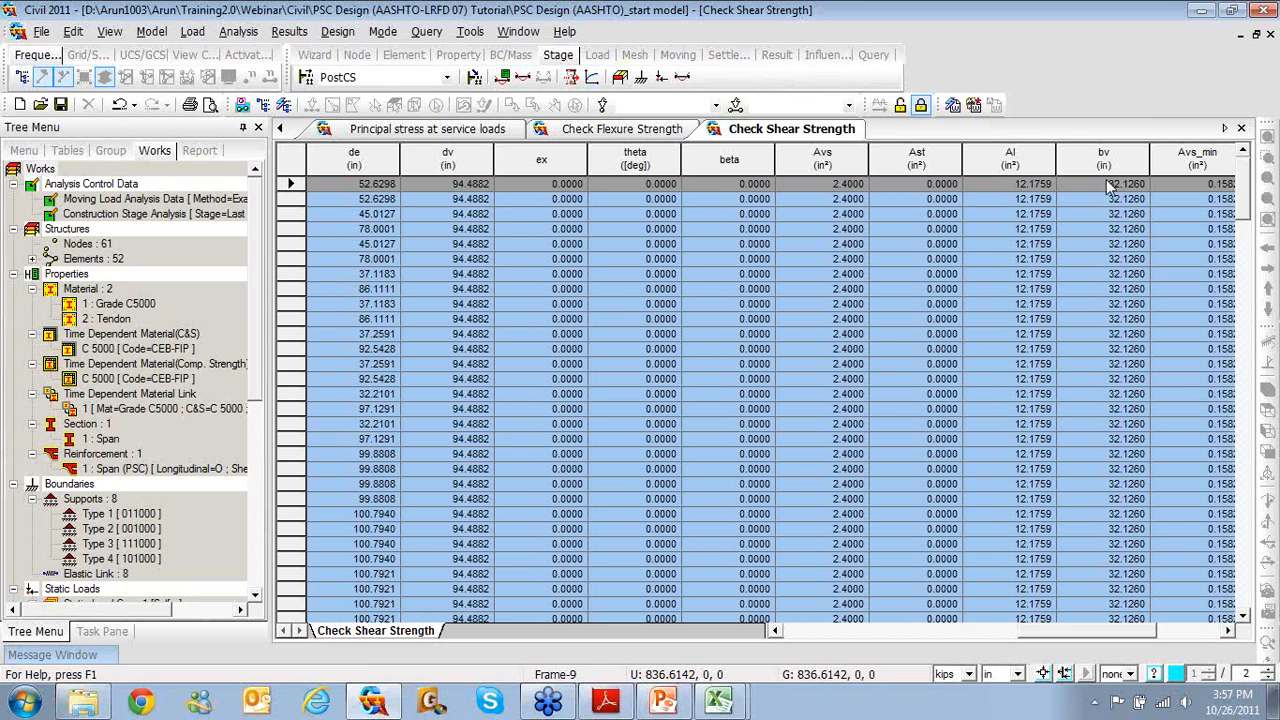
left_click(1224, 631)
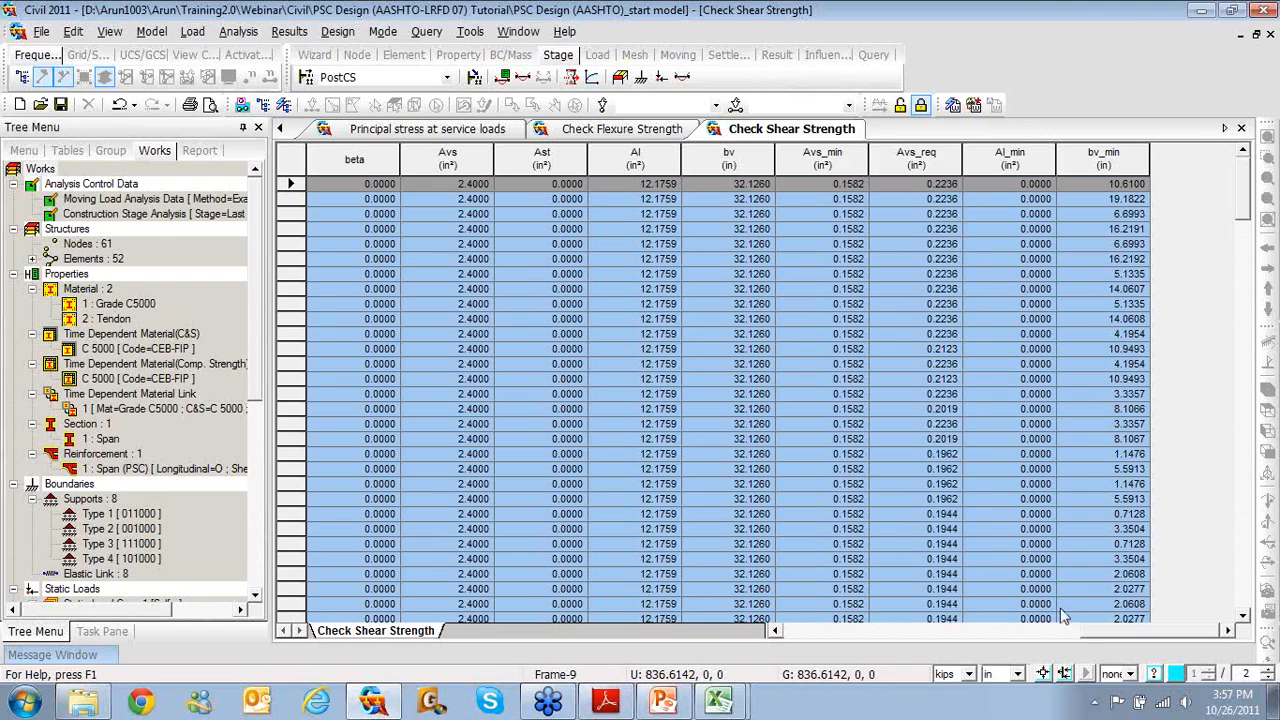
left_click_drag(1093, 631, 824, 634)
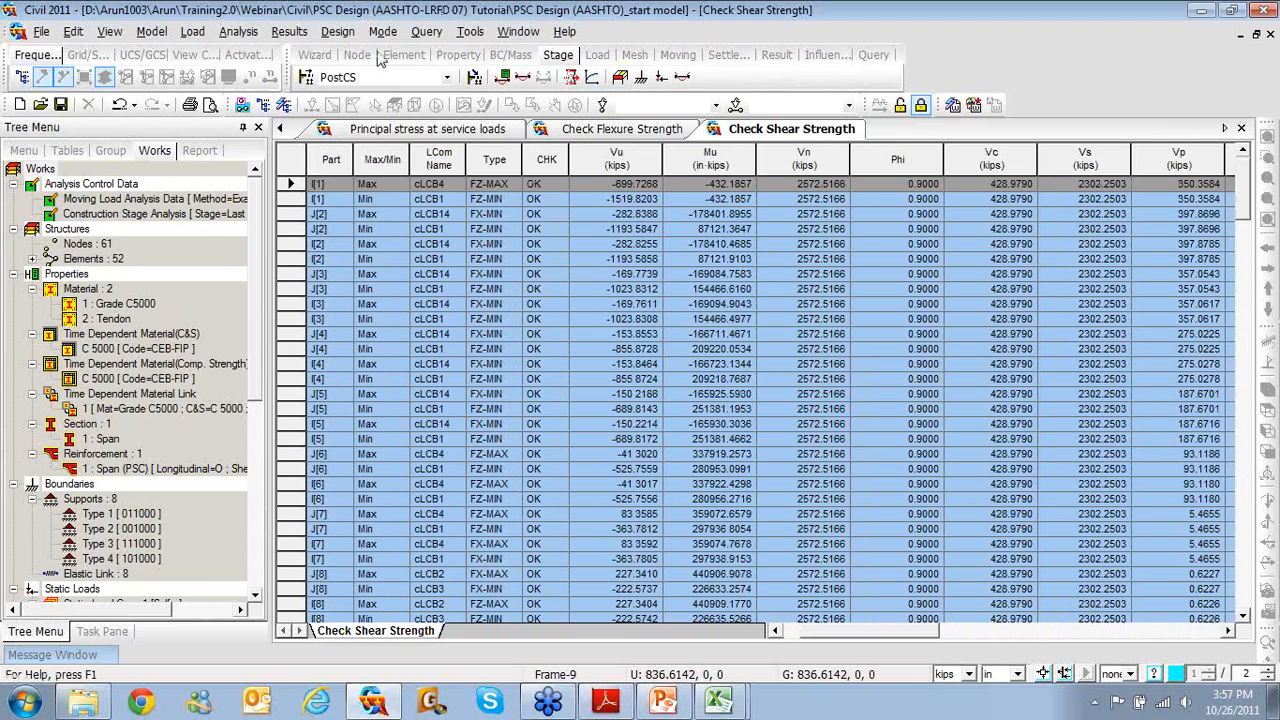
- Open the combined shear and torsion strength check table for elements 1to52, parts i and j, with V-Max, V-Min and T-Max
left_click(337, 31)
mouse_move(455, 60)
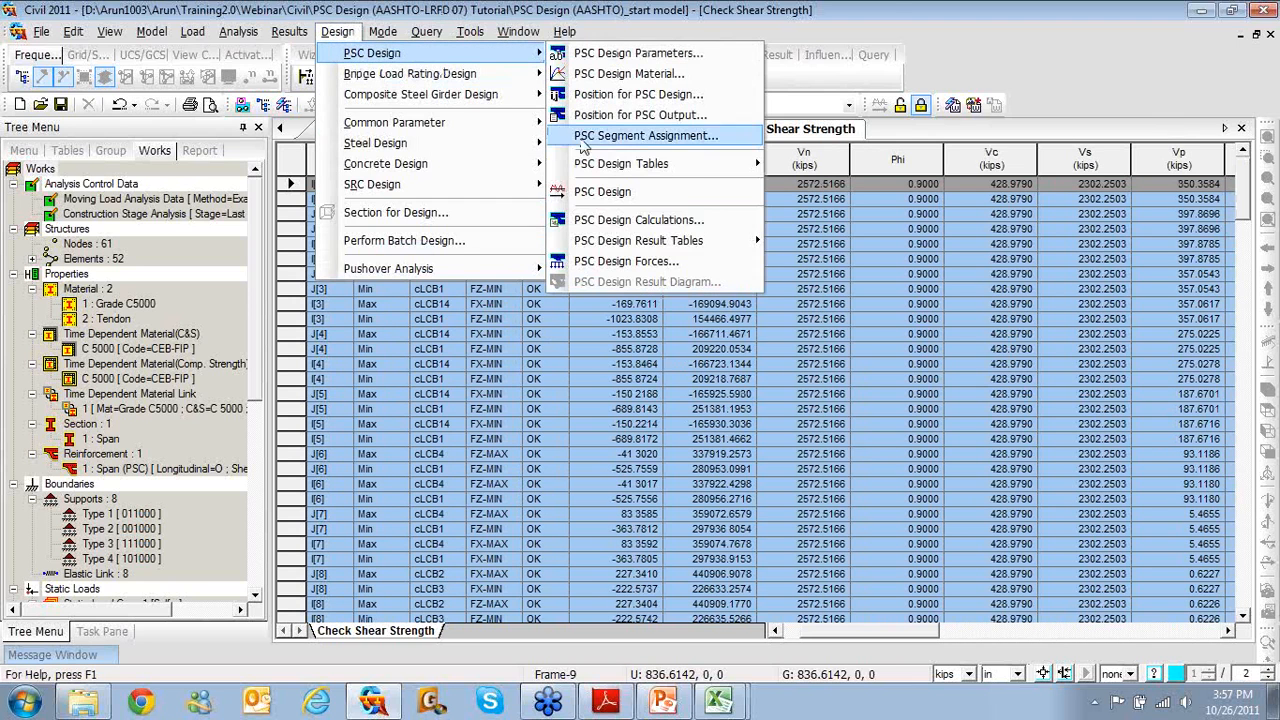
mouse_move(660, 242)
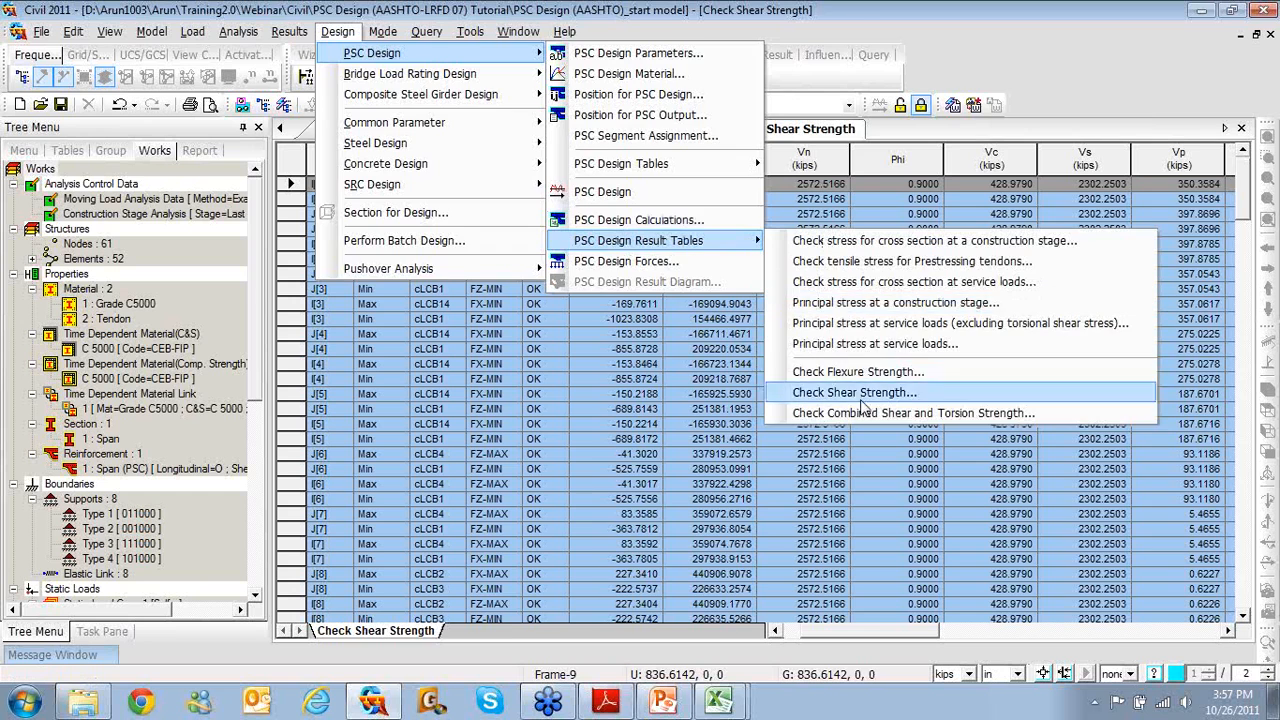
left_click(858, 413)
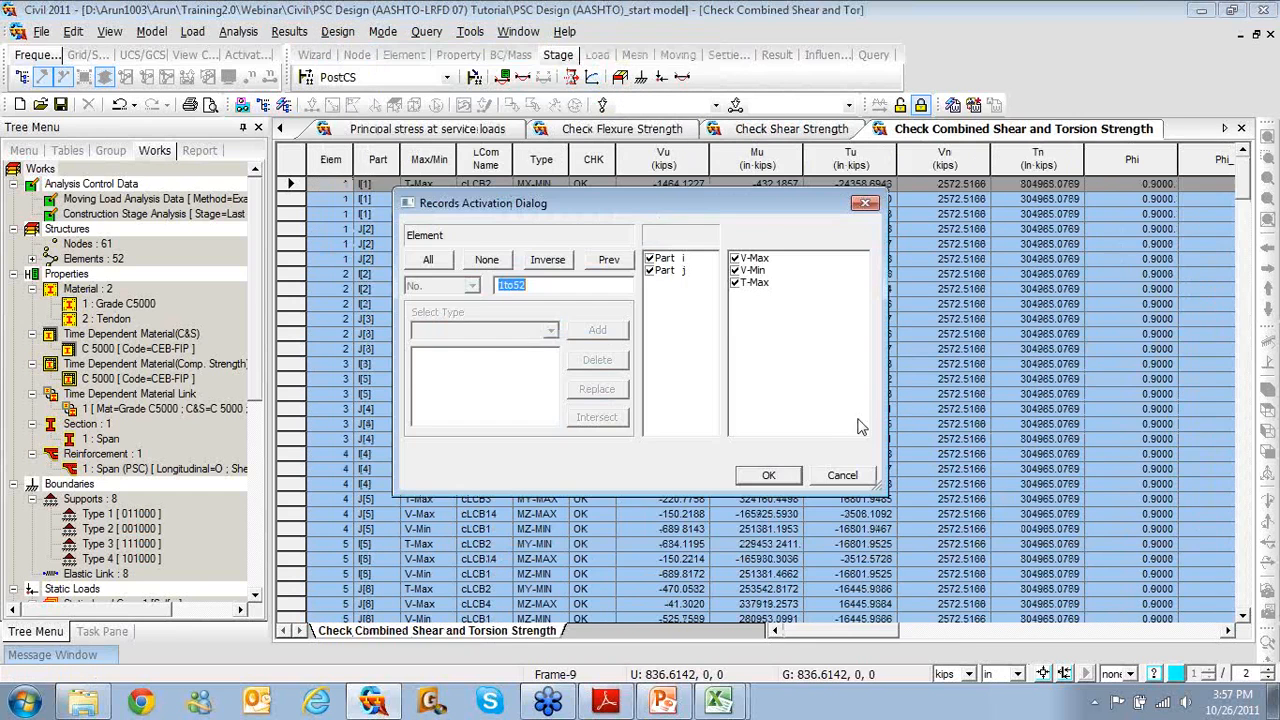
left_click(769, 476)
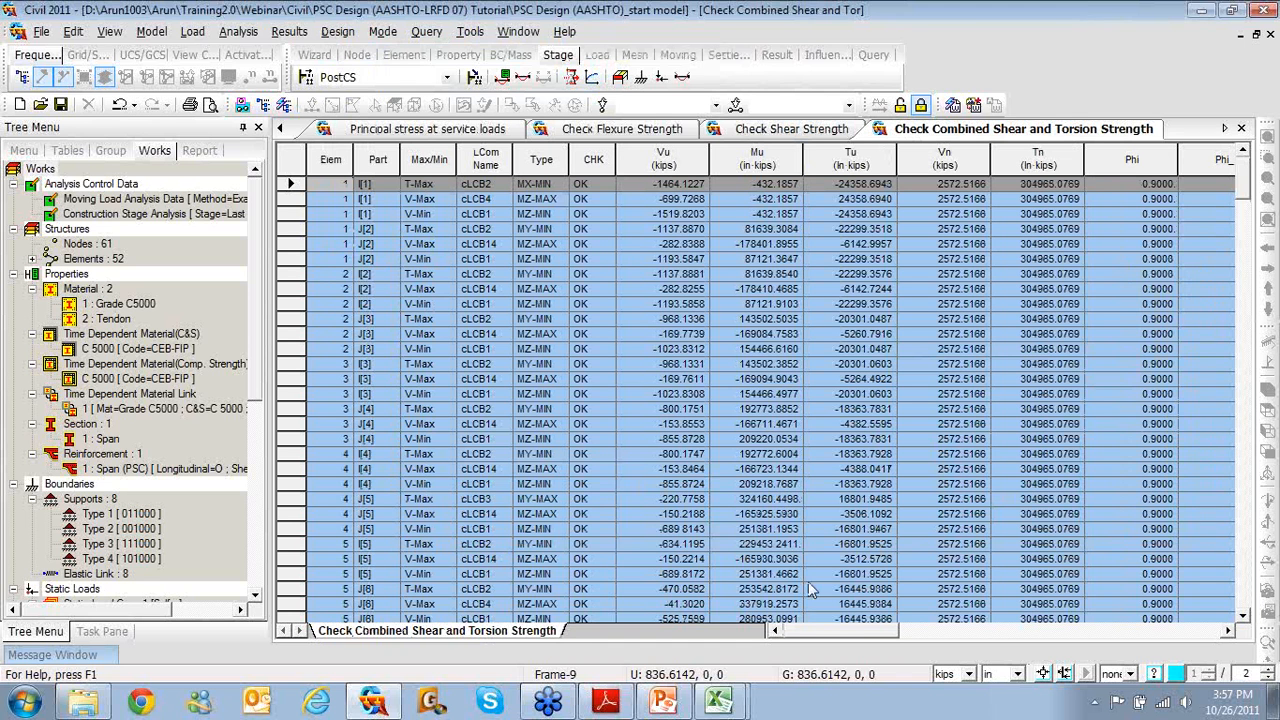
- Set the length unit to ft and review the combined shear and torsion table's Vu through Phi_tTn, de, dv and ex columns
left_click(1003, 674)
left_click(990, 657)
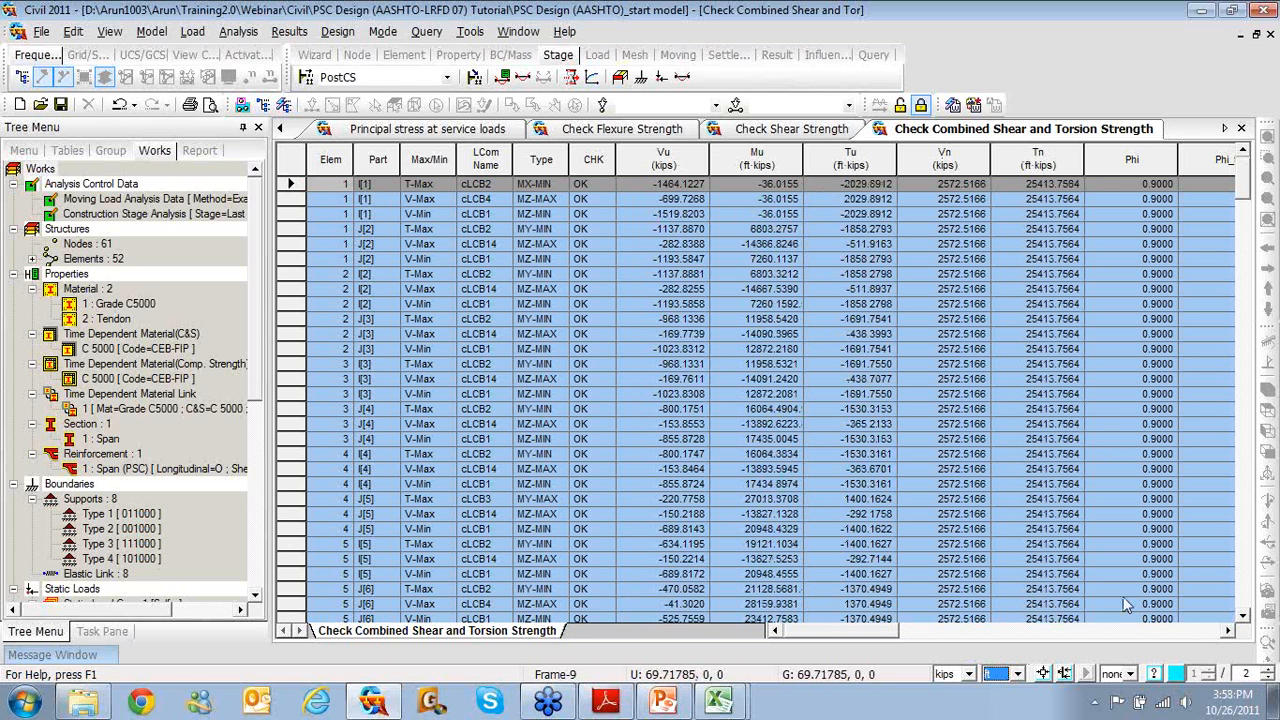
left_click(1227, 631)
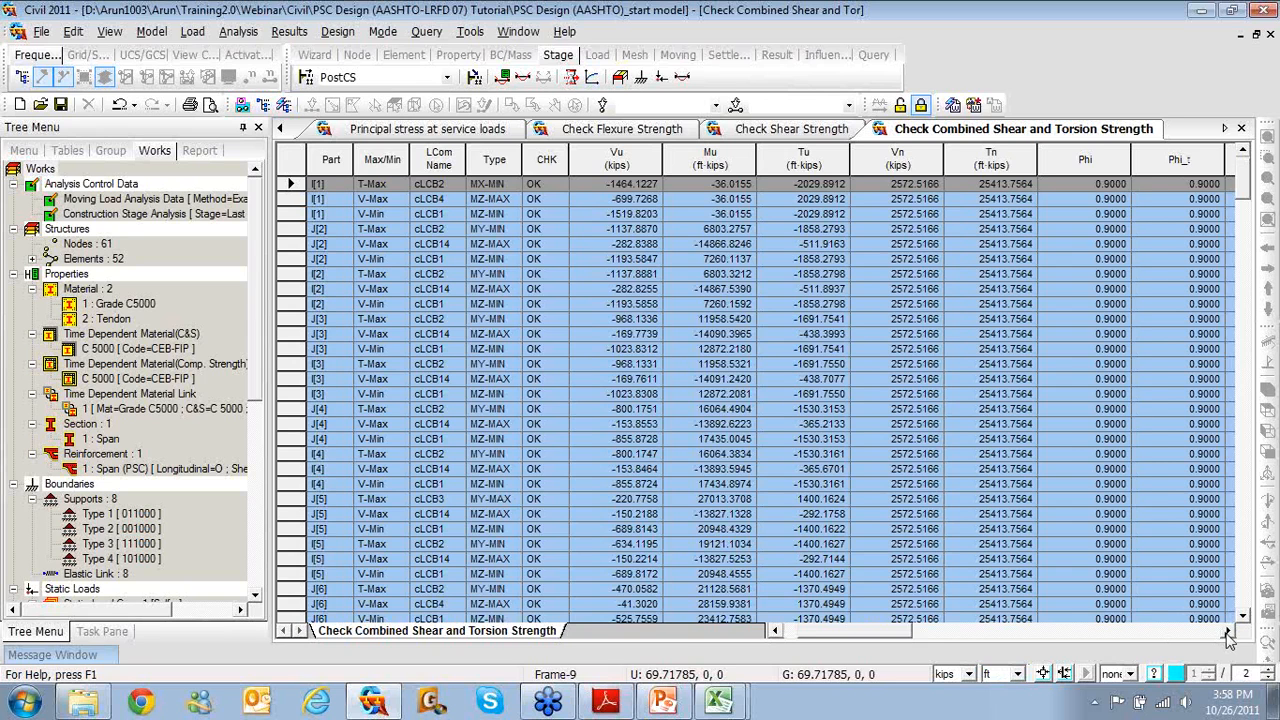
left_click(1228, 631)
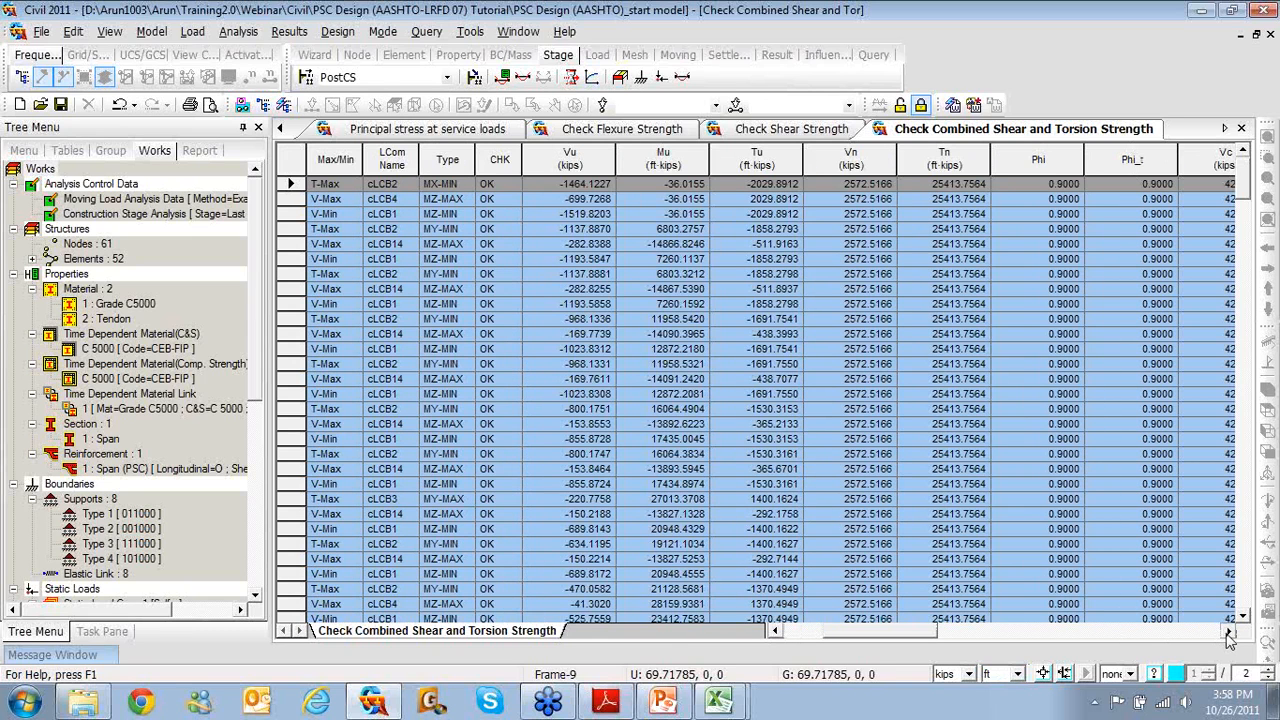
left_click(1228, 631)
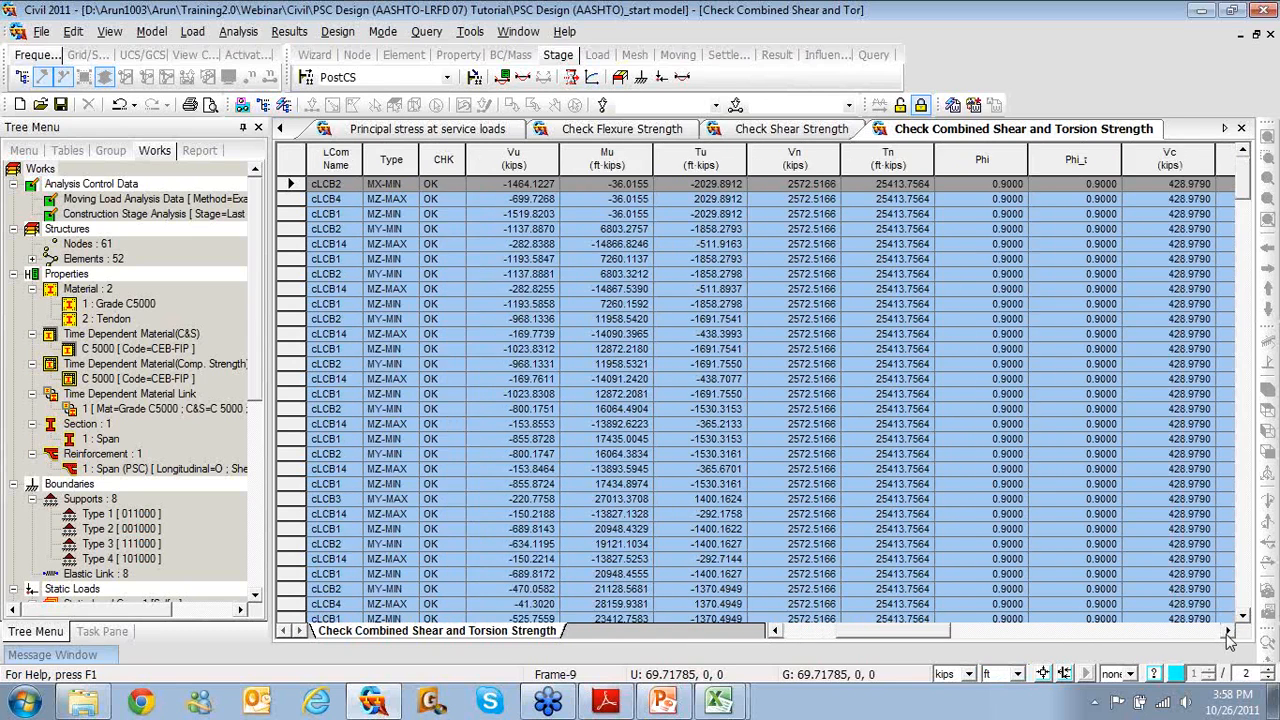
left_click(1228, 631)
left_click(1228, 631)
left_click(1228, 631)
left_click(1228, 631)
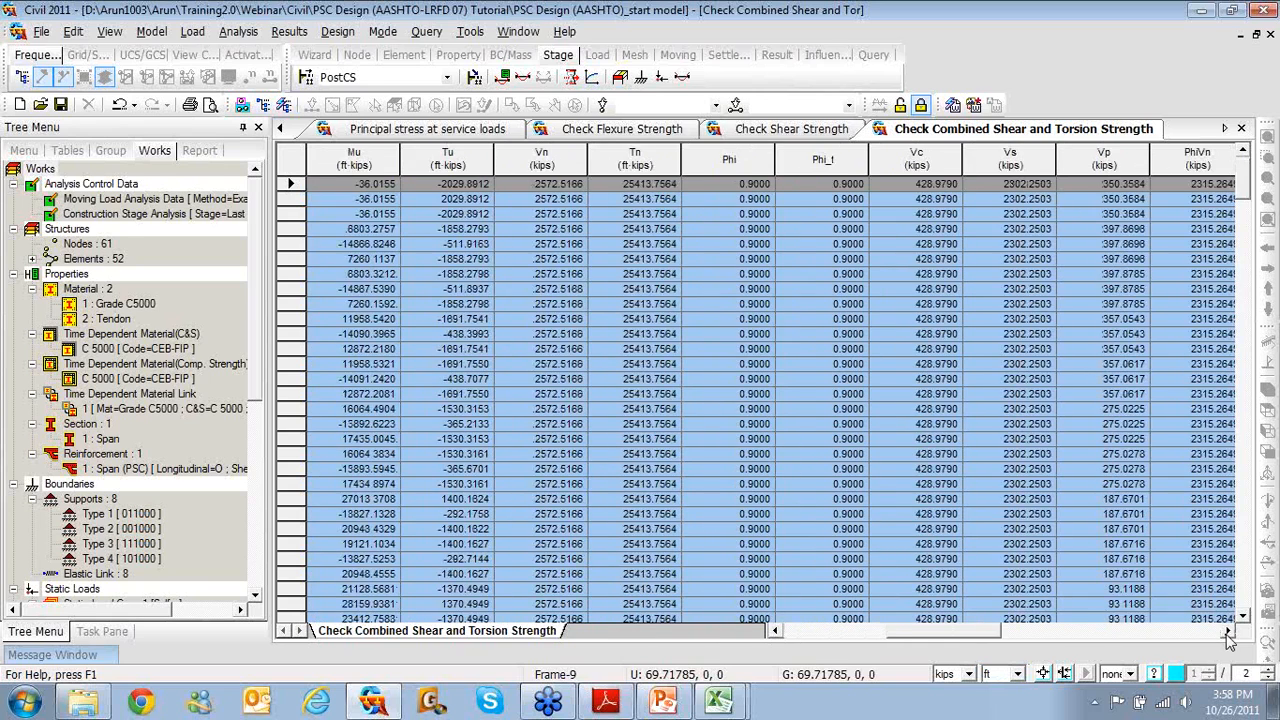
left_click(1228, 631)
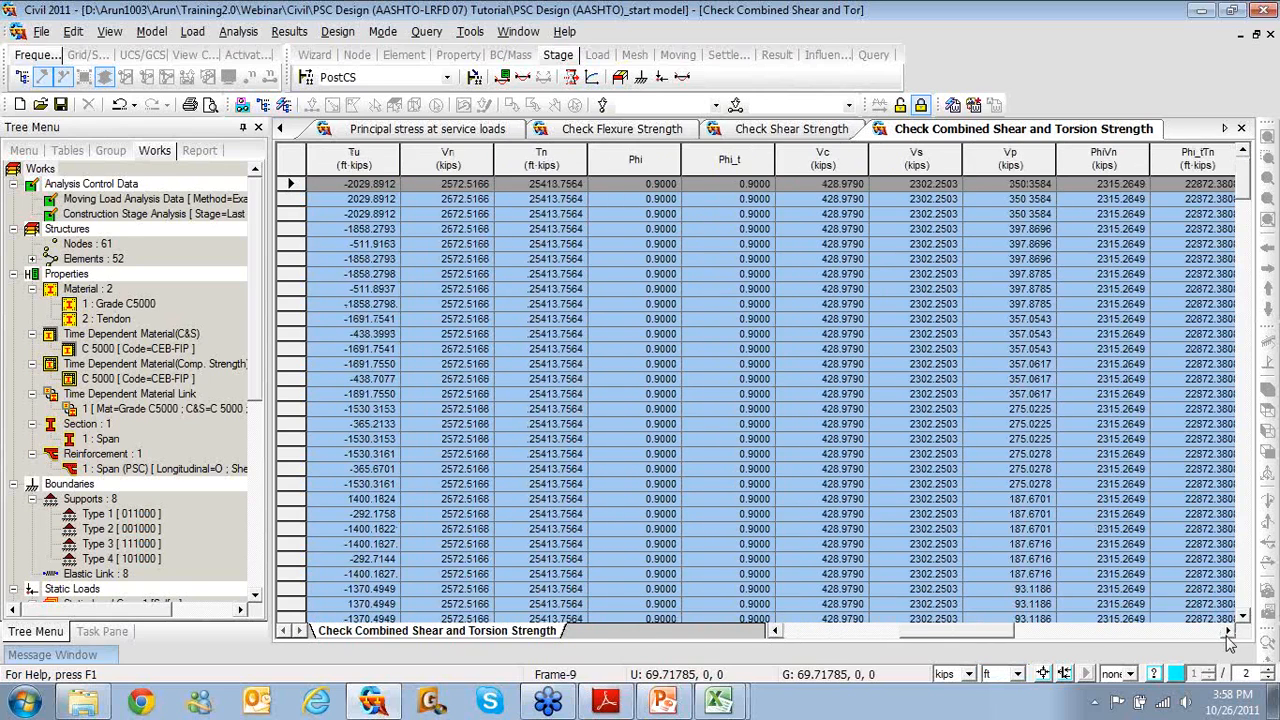
left_click(1228, 631)
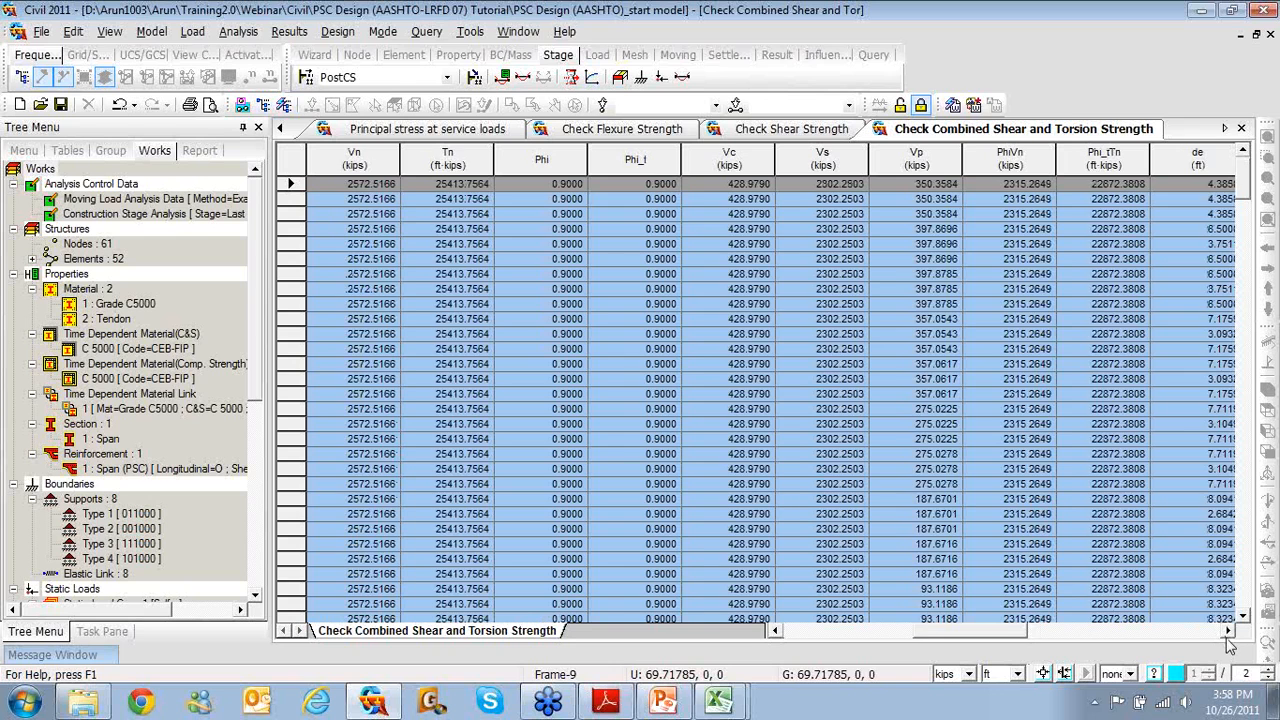
left_click(1228, 631)
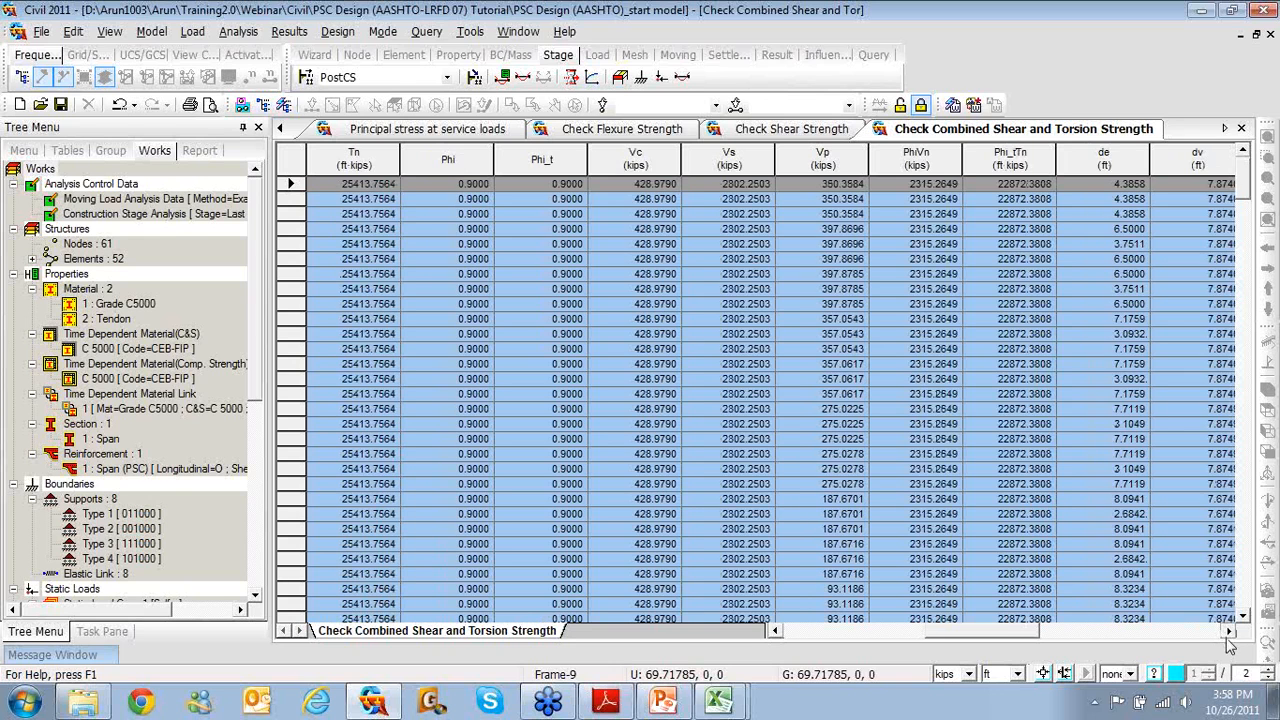
left_click(1228, 631)
left_click(1228, 631)
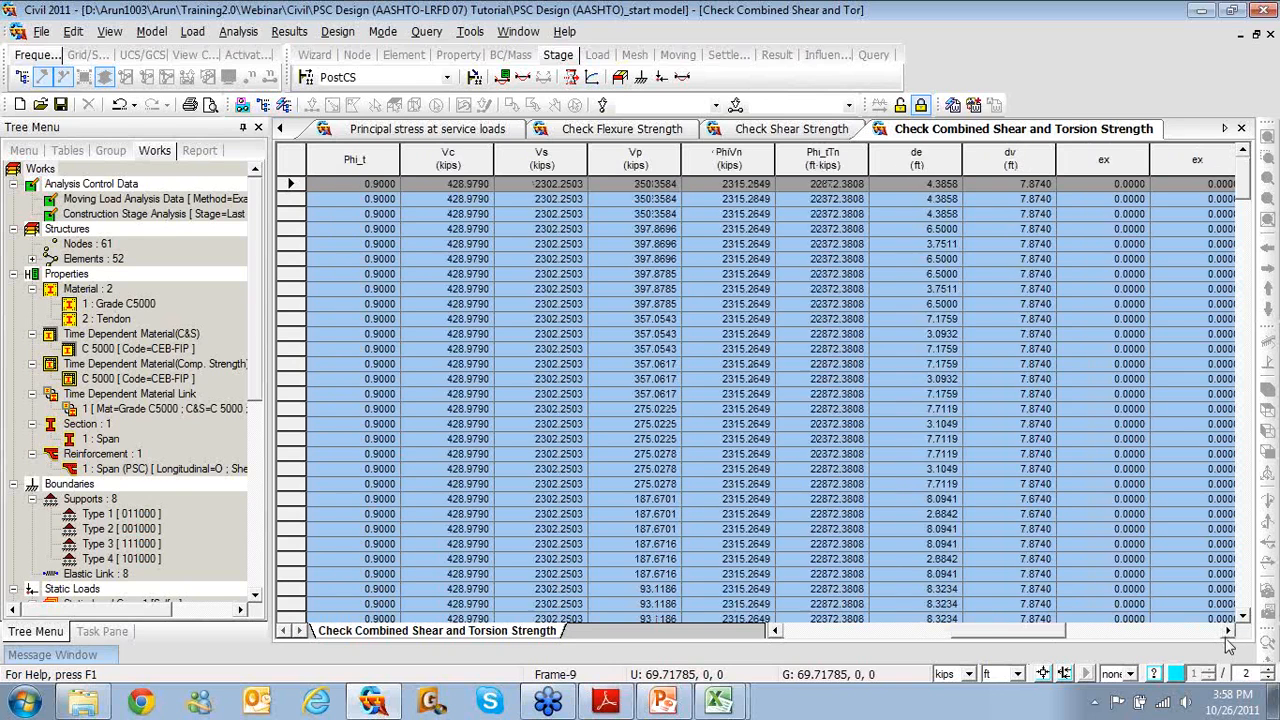
- Examine the combined shear and torsion table's theta, beta, Avs, Ast, Al, bv, Avs_req, Al_min, bv_min, At and At_req columns, returning to the first columns
left_click(1228, 631)
left_click(1228, 631)
left_click(1228, 631)
left_click(1228, 631)
left_click(1228, 631)
left_click(1228, 631)
left_click(1228, 631)
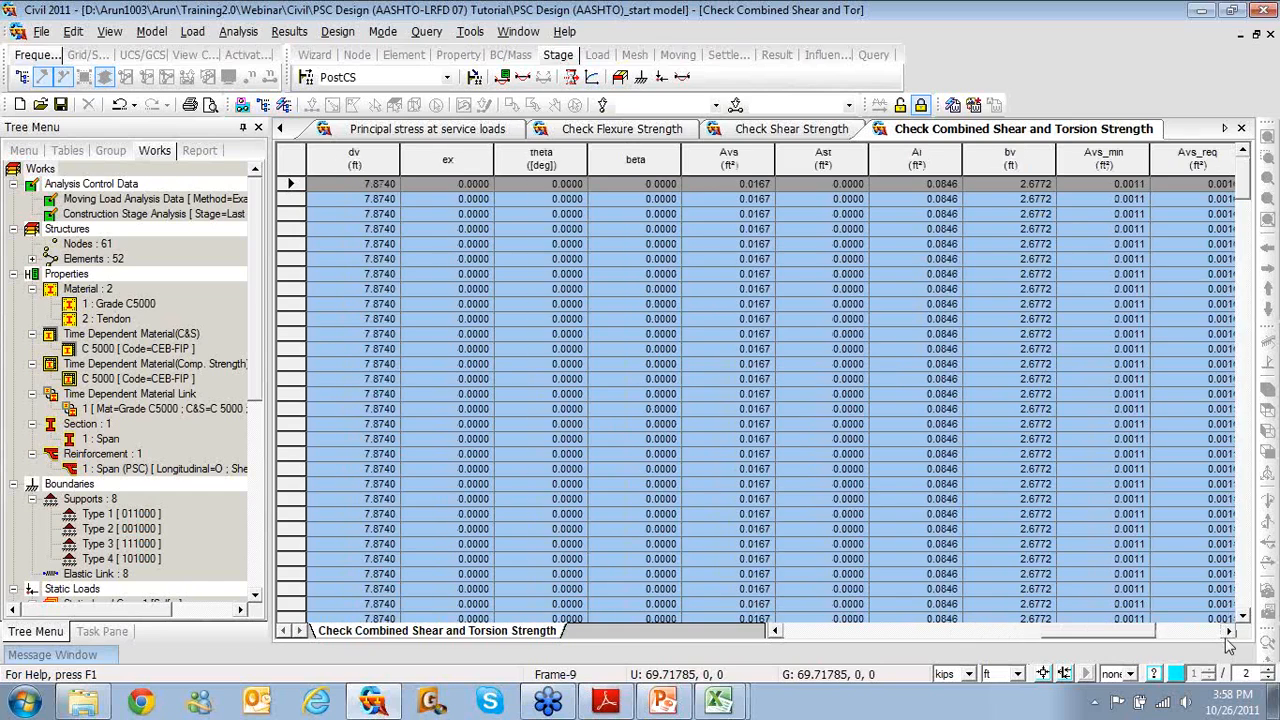
left_click(1228, 631)
left_click(1228, 631)
left_click(1228, 631)
left_click(1228, 631)
left_click(1228, 631)
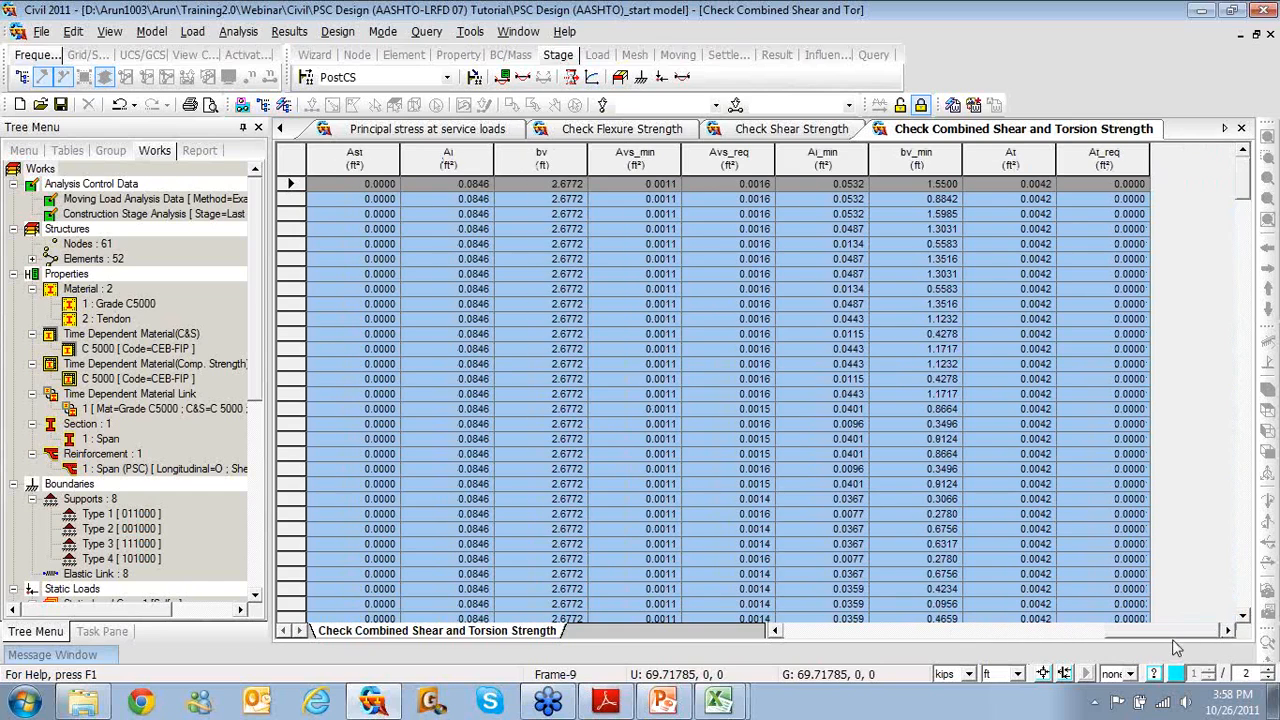
left_click_drag(1166, 634, 836, 628)
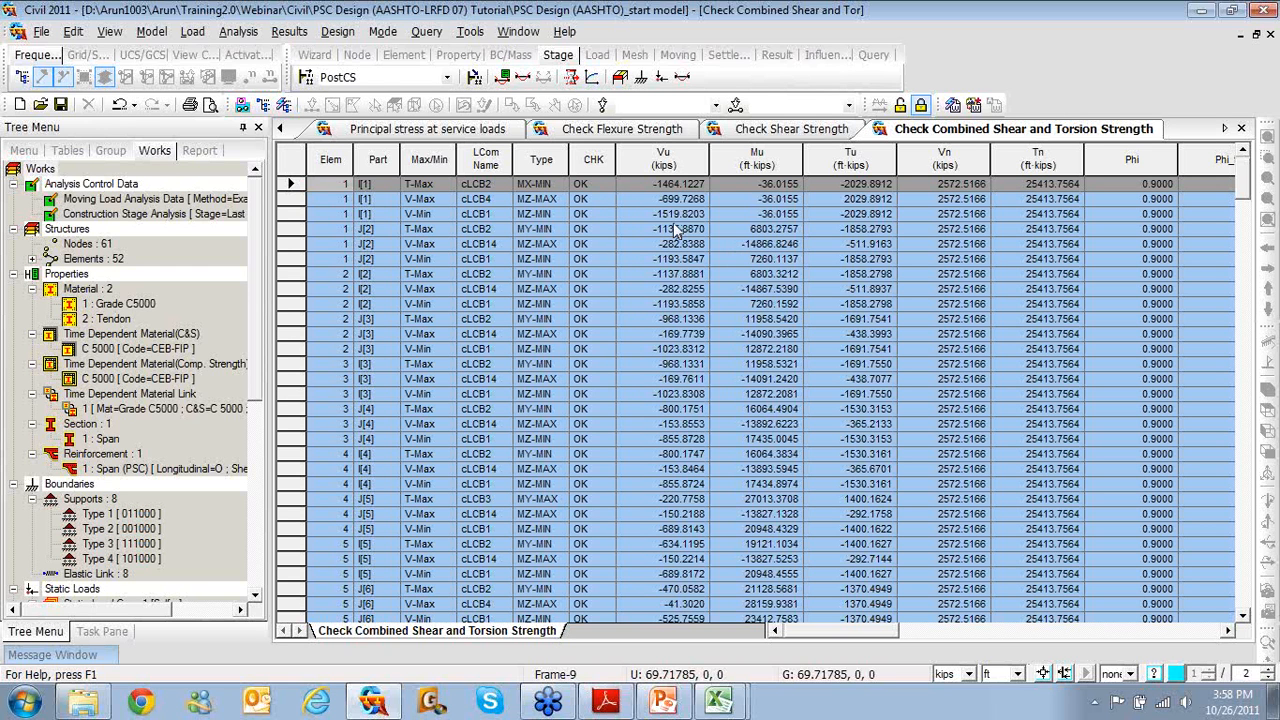
- Switch to the Excel report PSC Design (AASHTO)_start model1, maximize it and review the TorsionDesign sheet's design criteria and Design Steps 1 and 2
left_click(722, 702)
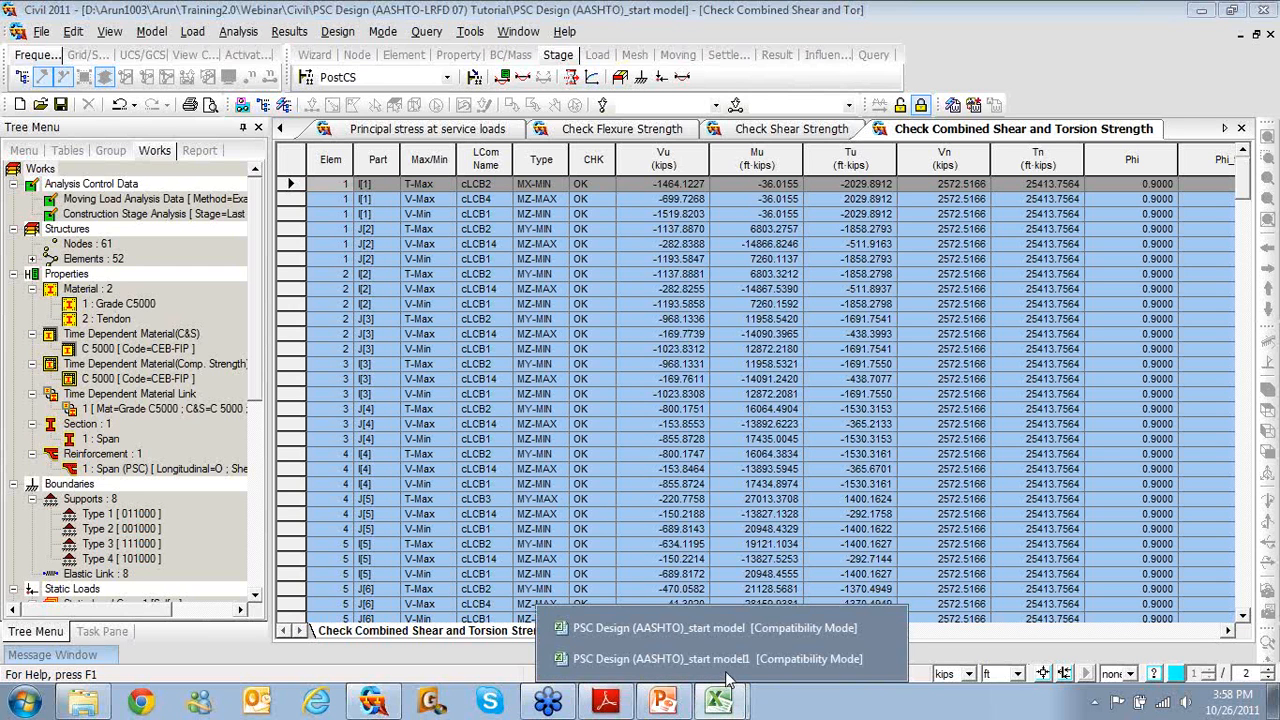
left_click(727, 668)
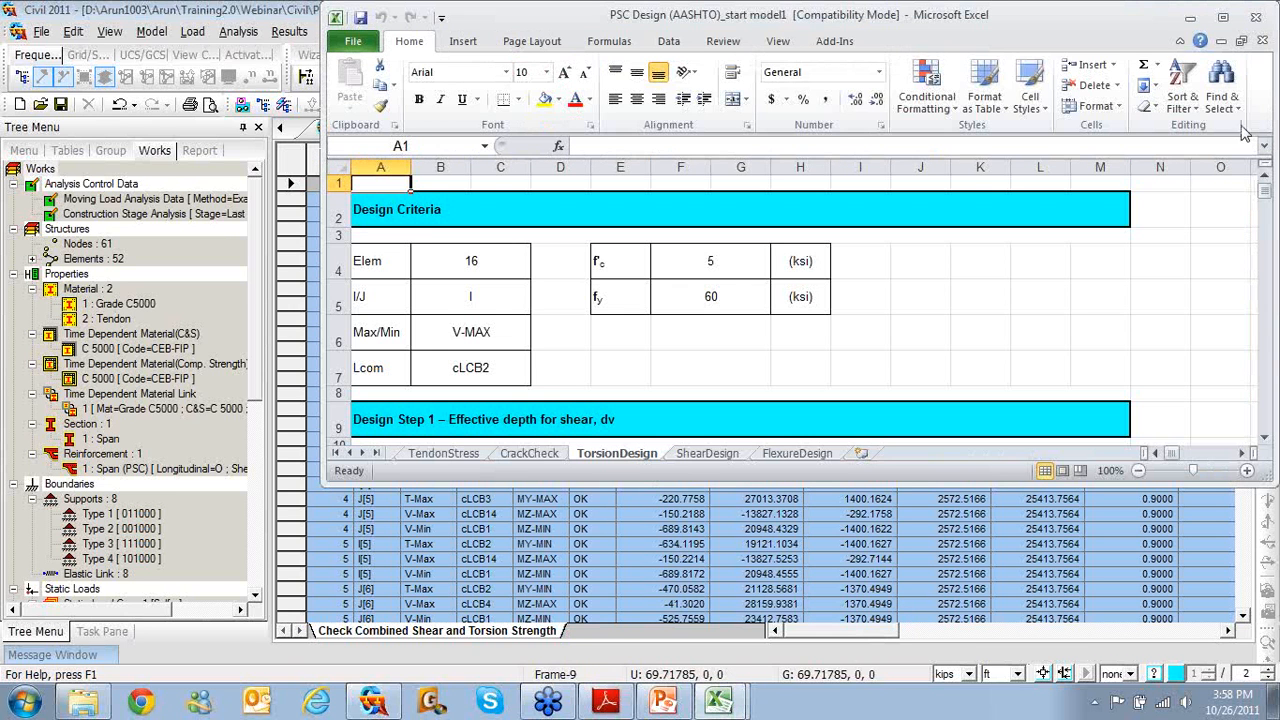
left_click(1222, 18)
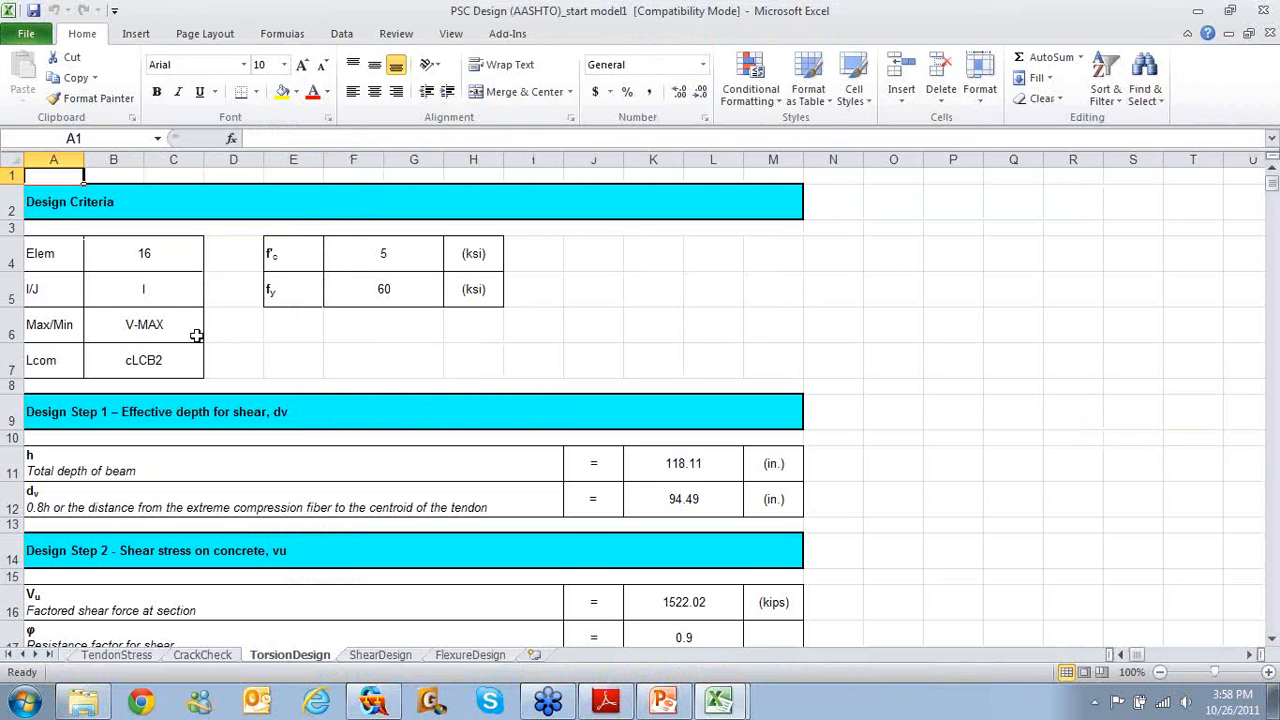
left_click(396, 362)
scroll(395, 360, "down", 2)
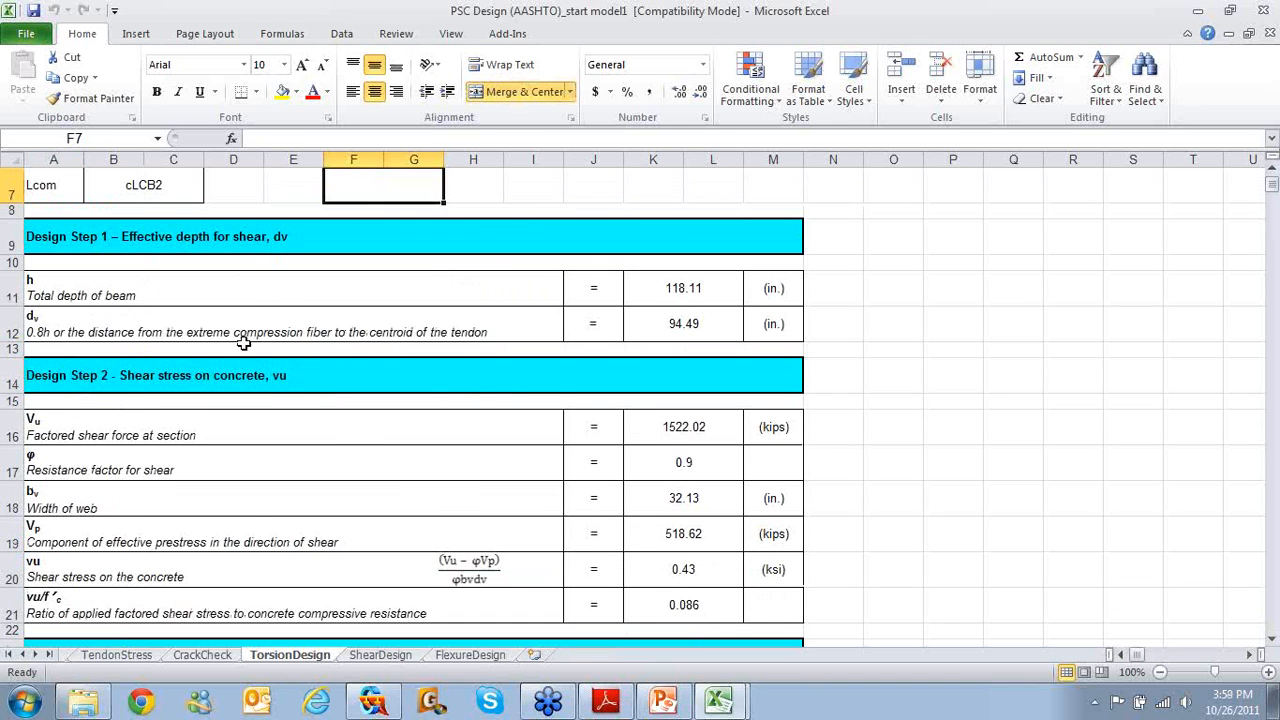
scroll(240, 345, "down", 1)
scroll(236, 410, "up", 1)
- Examine Design Steps 3 to 6 of element 16's V-MAX torsion design, covering transverse reinforcement, spacing, shear resistance and torsional resistance
scroll(335, 430, "down", 4)
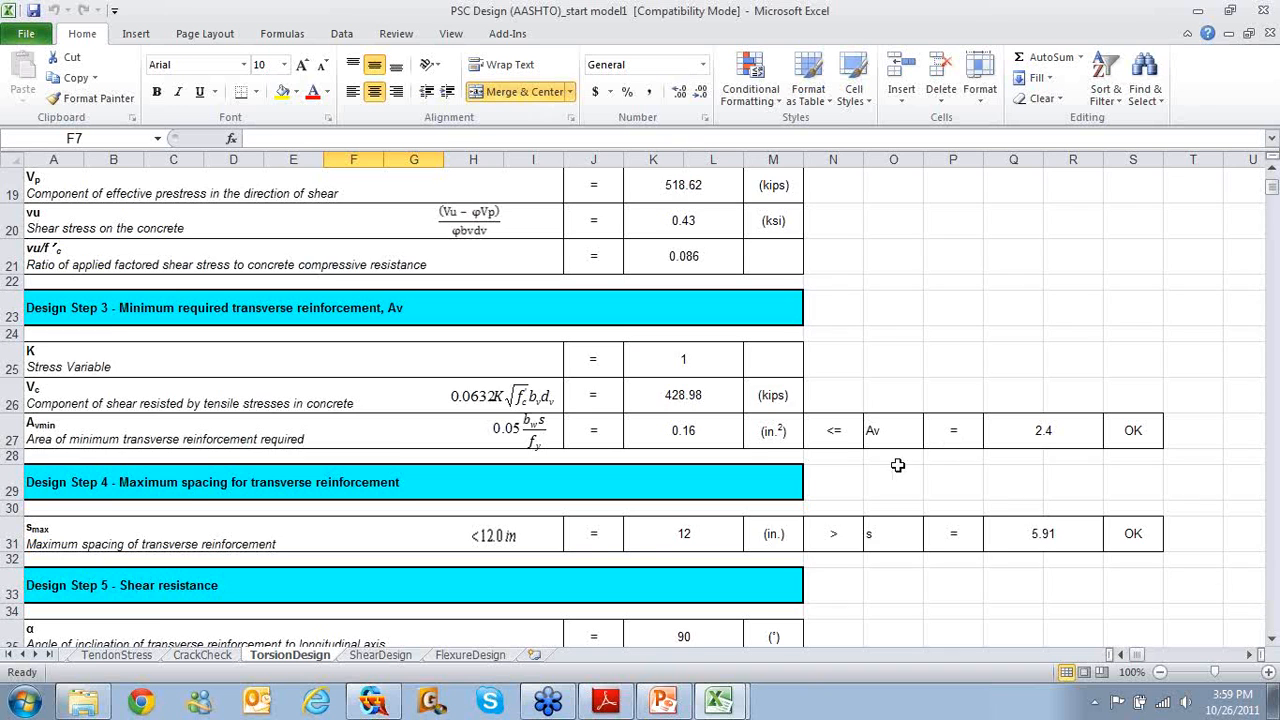
scroll(897, 465, "down", 1)
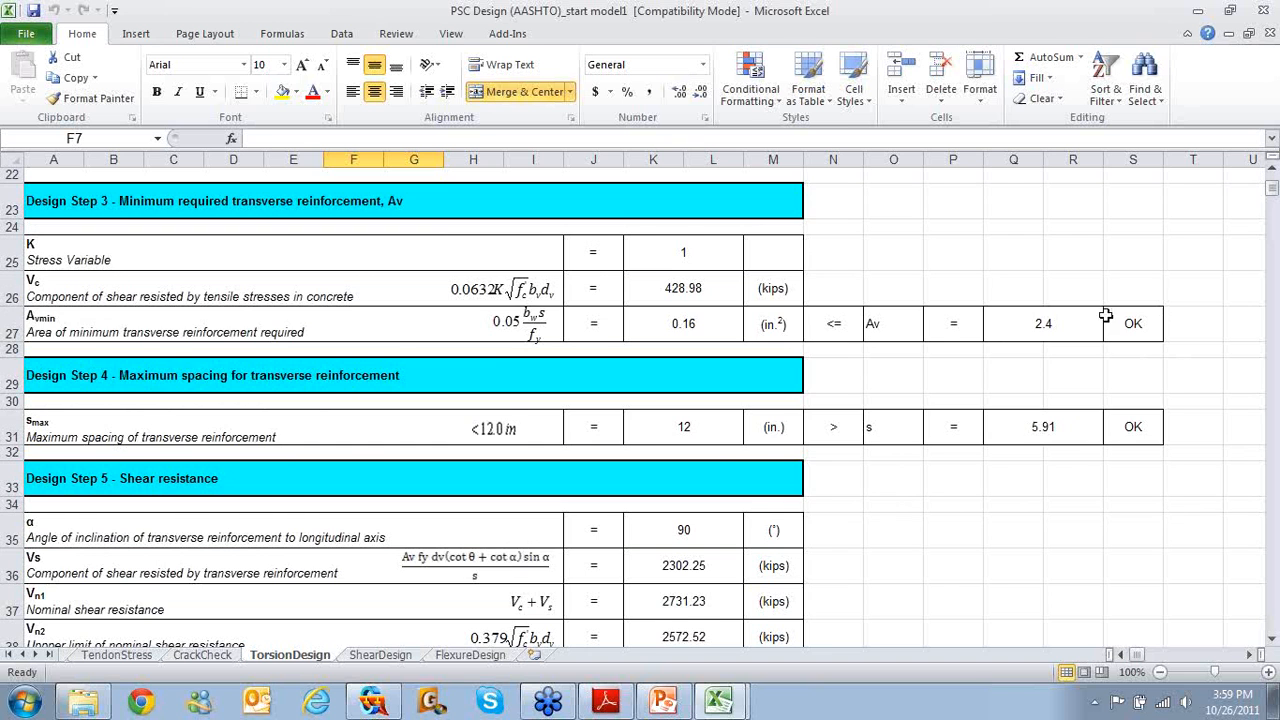
scroll(1101, 321, "down", 1)
scroll(998, 355, "down", 1)
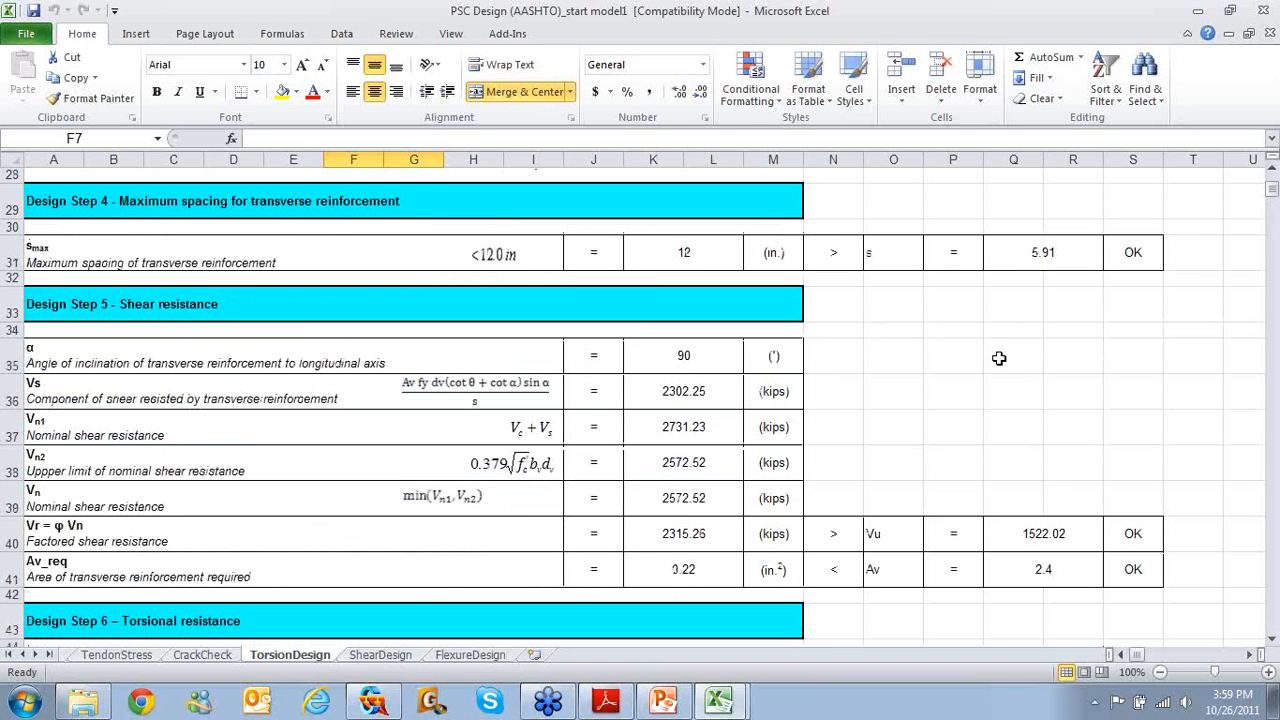
scroll(890, 448, "down", 1)
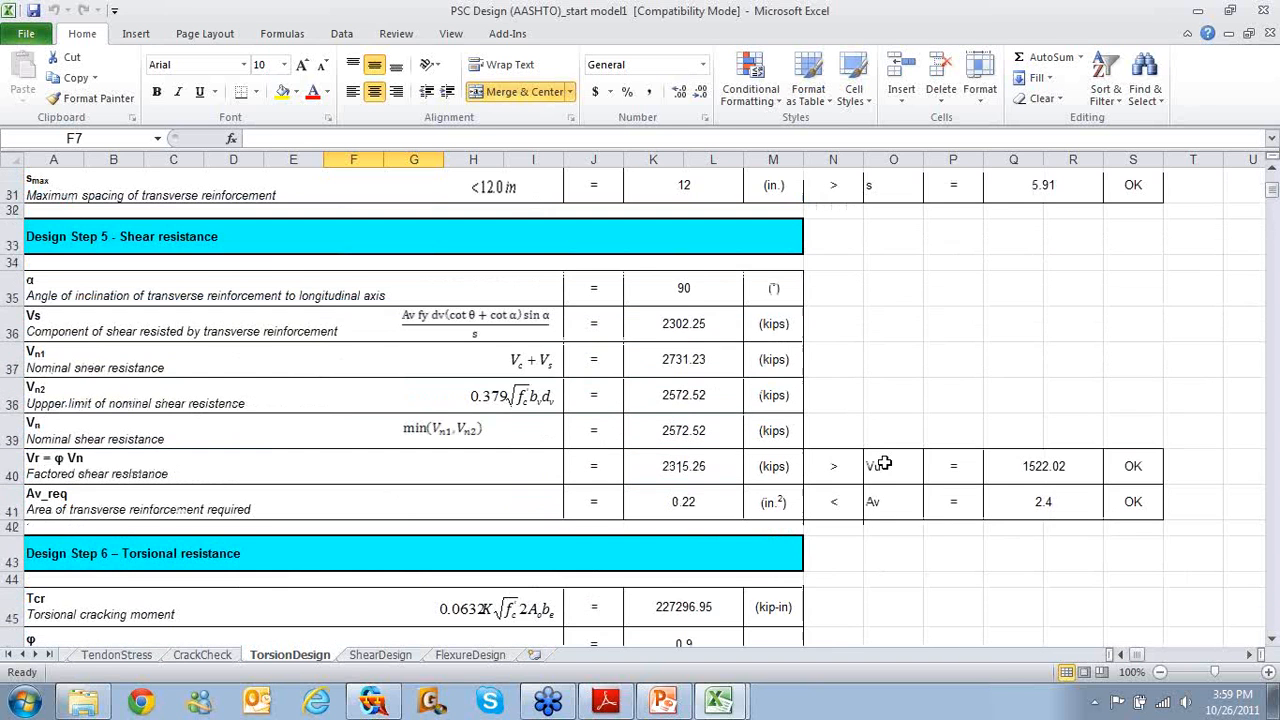
scroll(880, 463, "down", 2)
scroll(877, 460, "down", 1)
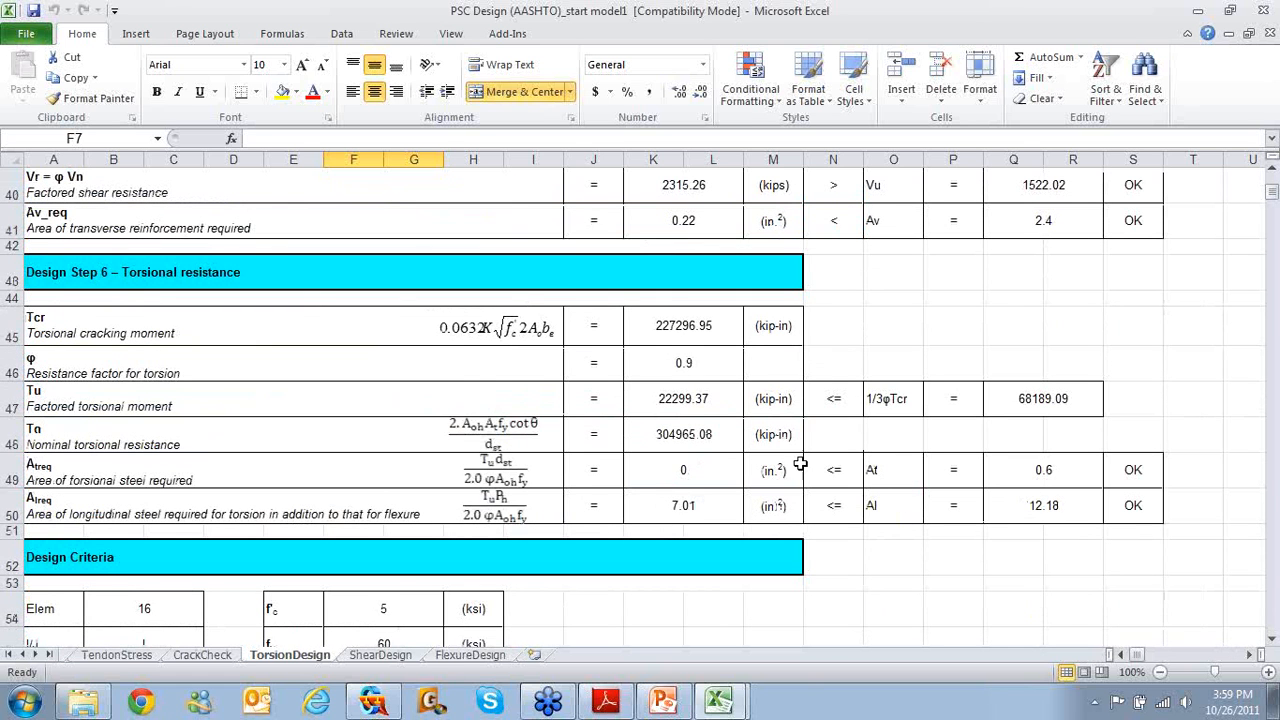
scroll(660, 495, "down", 1)
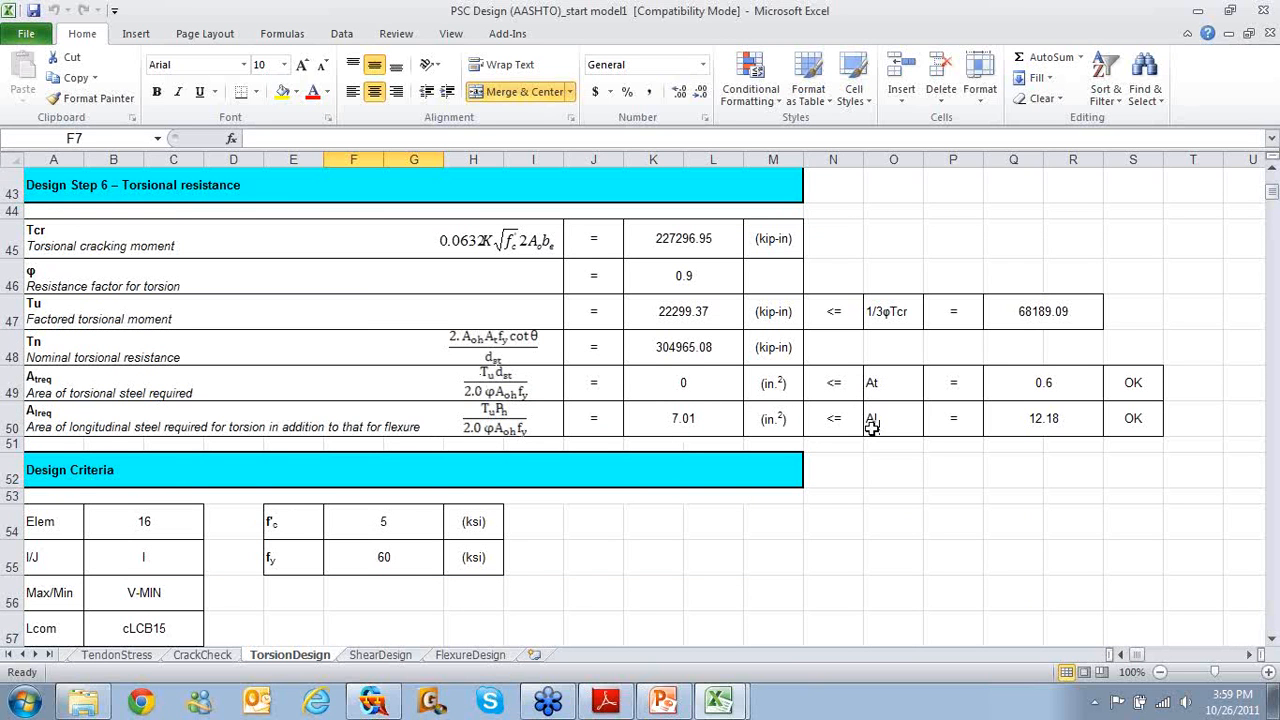
- Review element 16's V-MIN torsion design calculations and the start of its T-MAX case
scroll(790, 425, "down", 4)
scroll(790, 420, "down", 6)
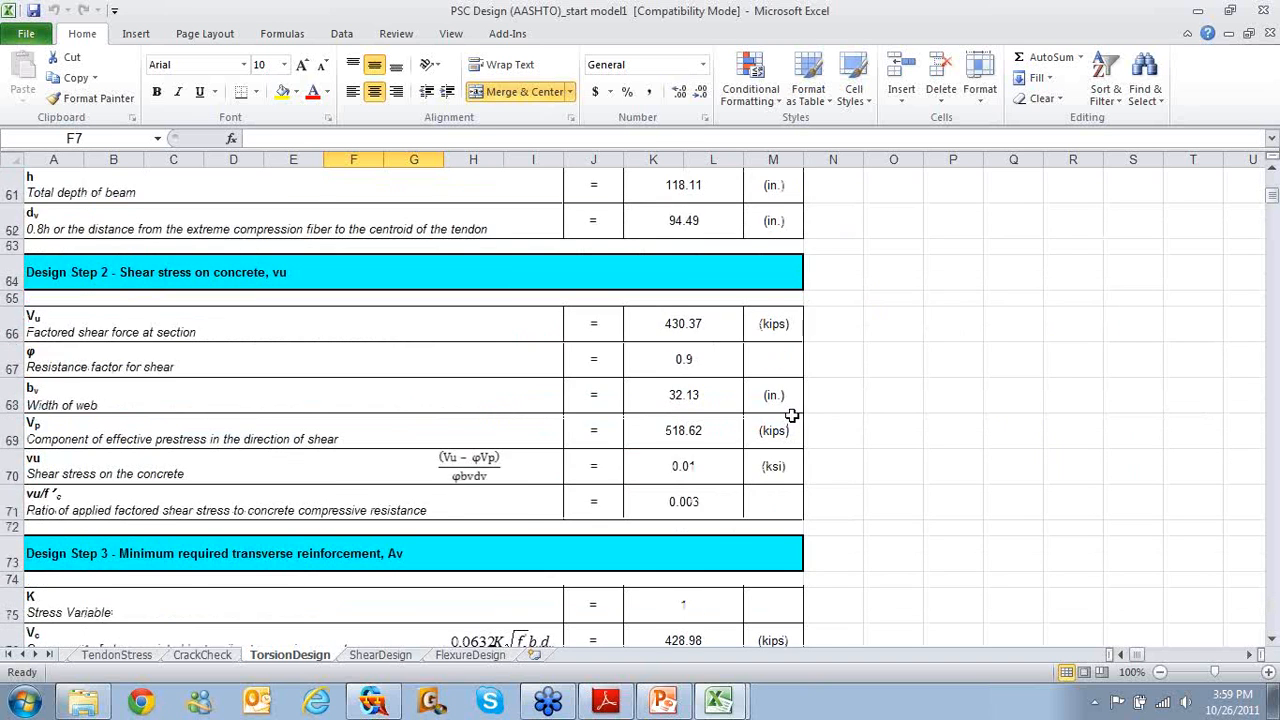
scroll(790, 413, "down", 1)
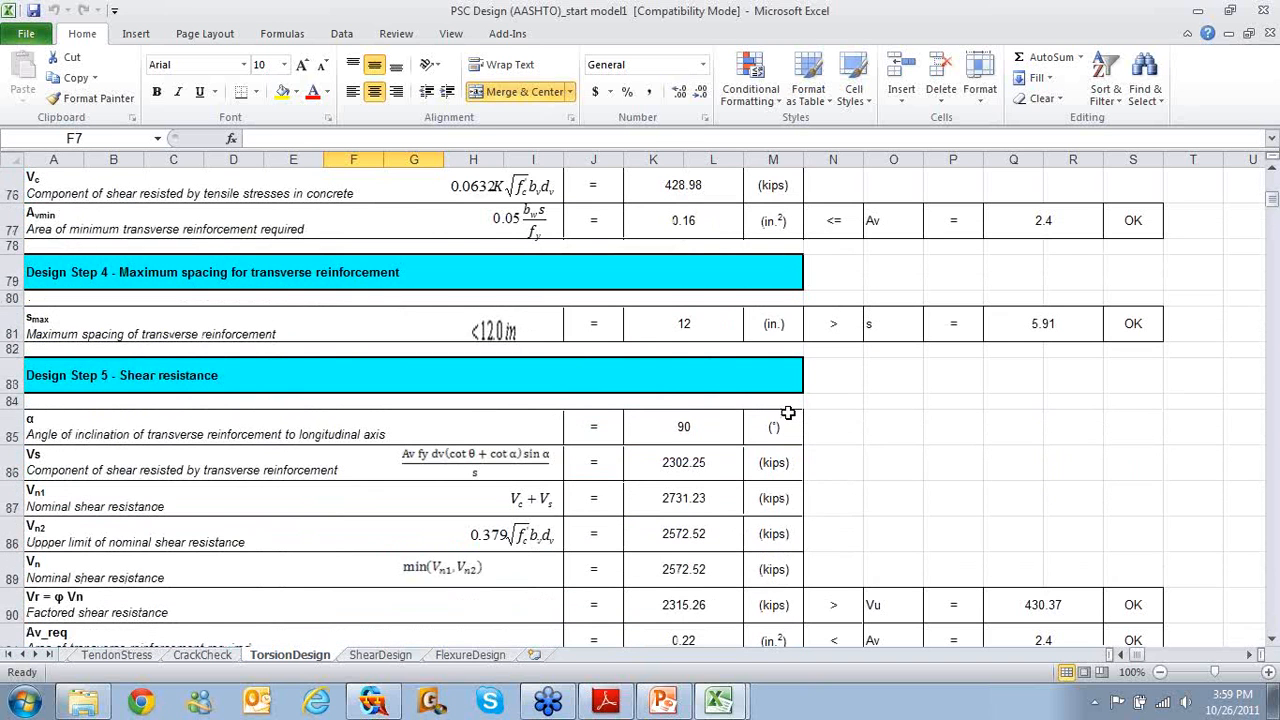
scroll(848, 415, "down", 2)
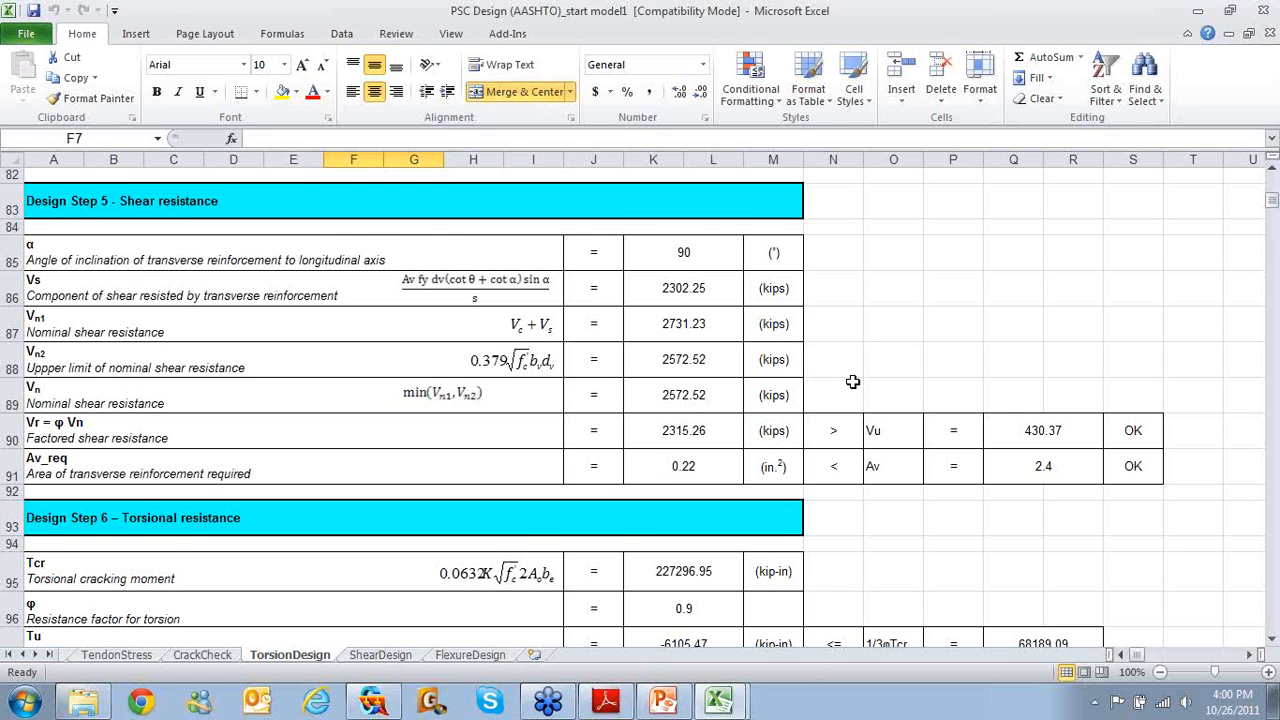
scroll(848, 379, "down", 3)
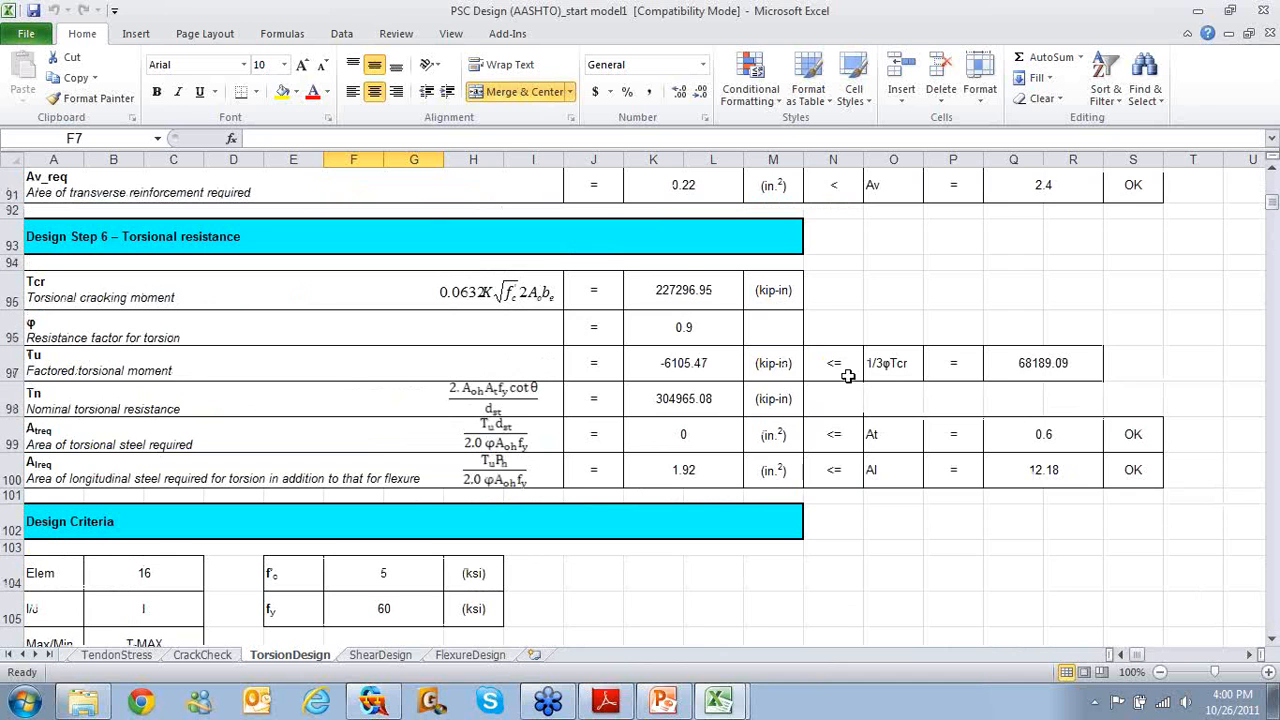
scroll(846, 380, "down", 1)
scroll(845, 380, "down", 4)
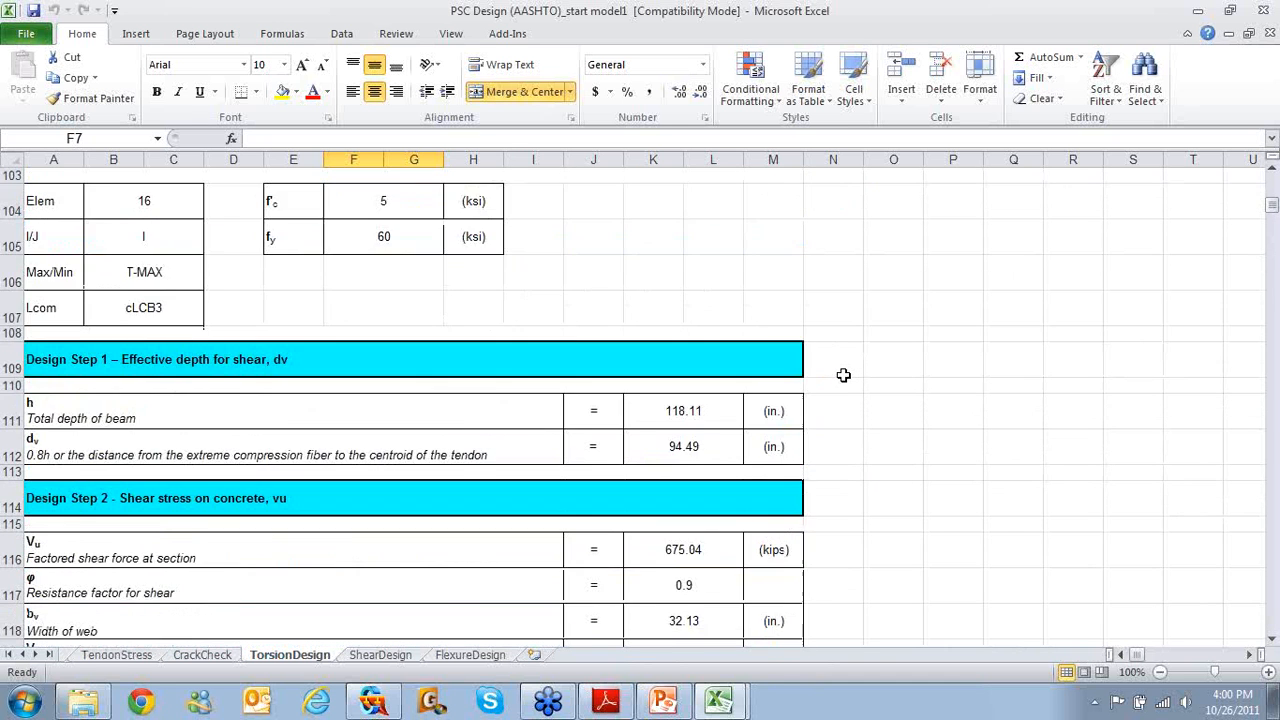
scroll(843, 375, "down", 3)
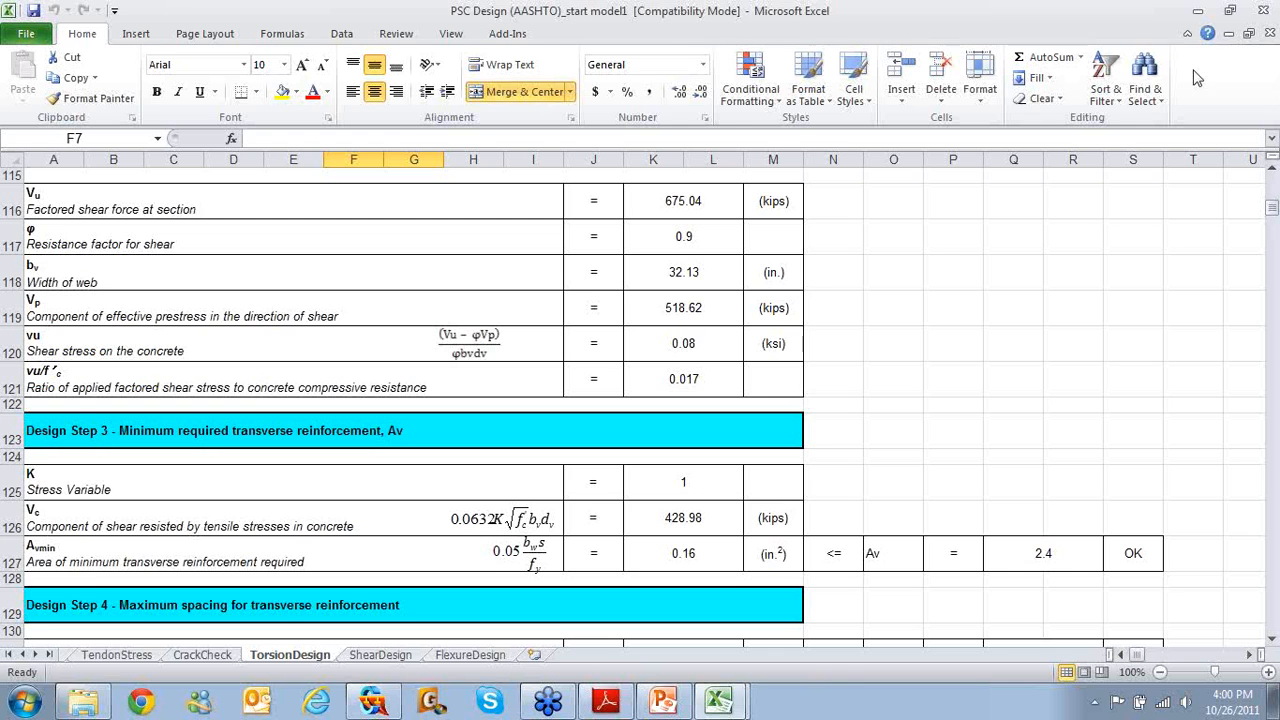
- Minimize the Excel and Civil windows, switch to the PSC Design-webinar PowerPoint presentation and start the slide show from slide 7
left_click(1197, 12)
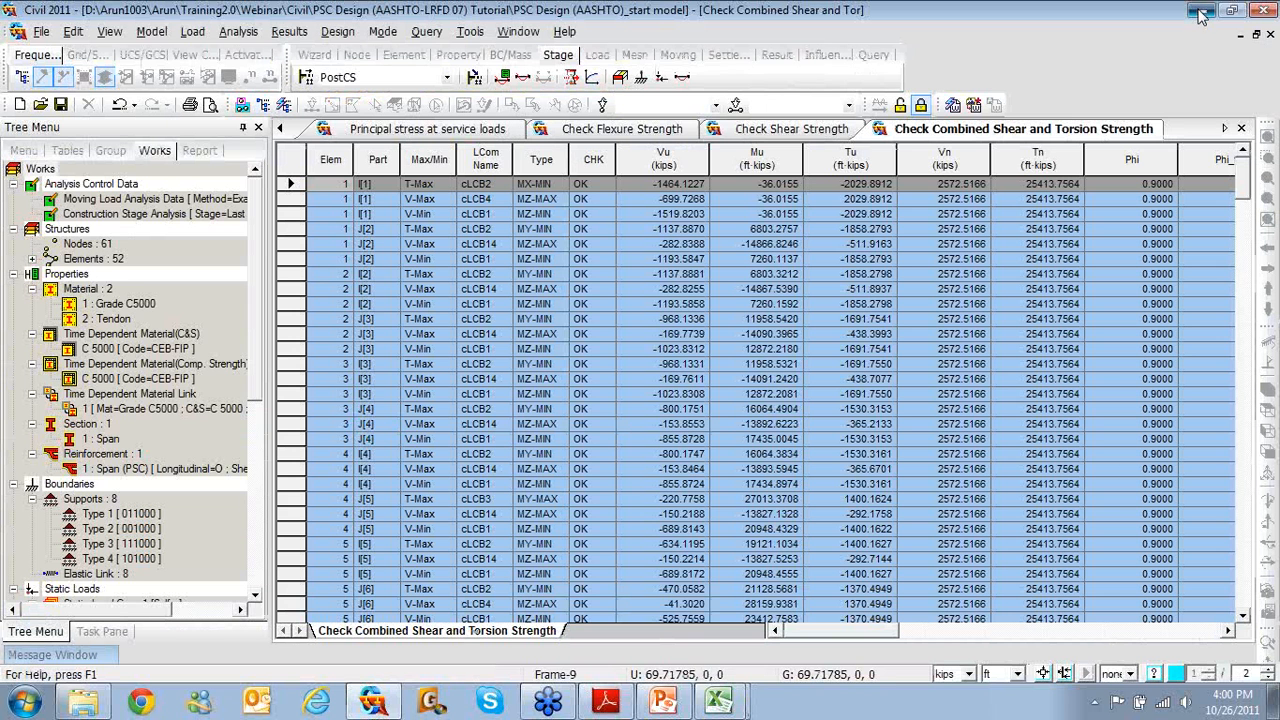
left_click(1196, 12)
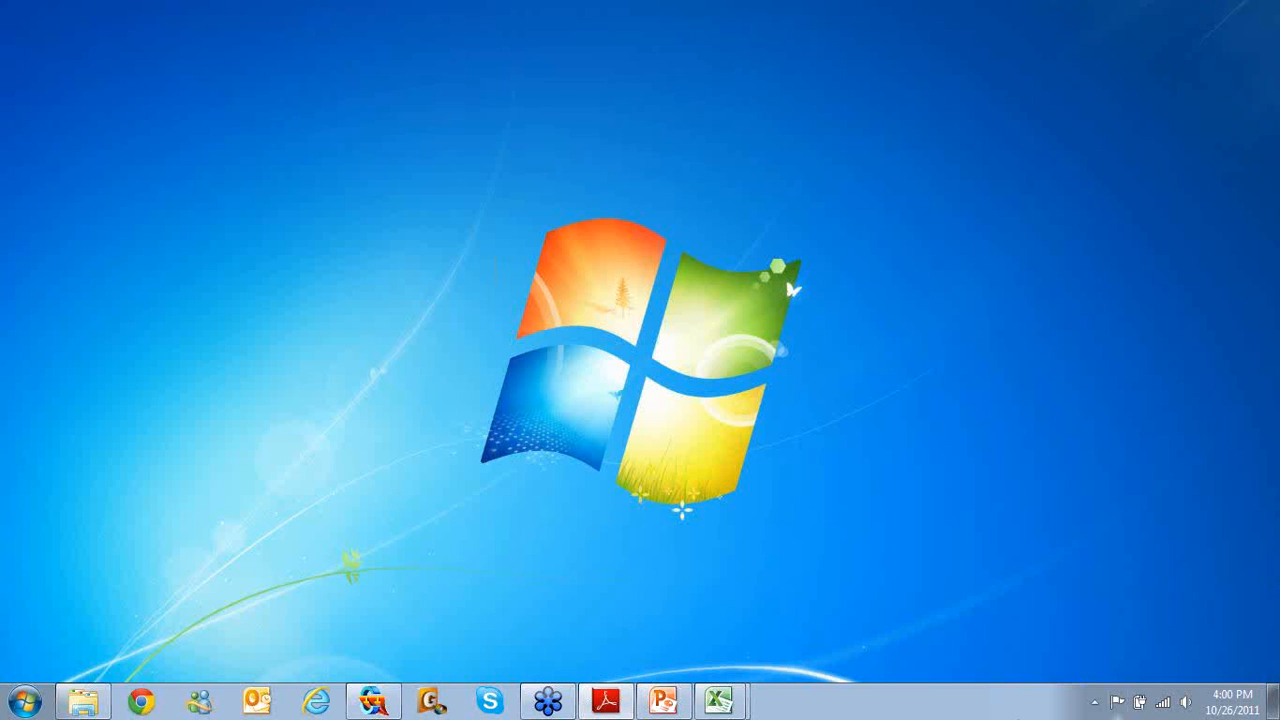
left_click(664, 701)
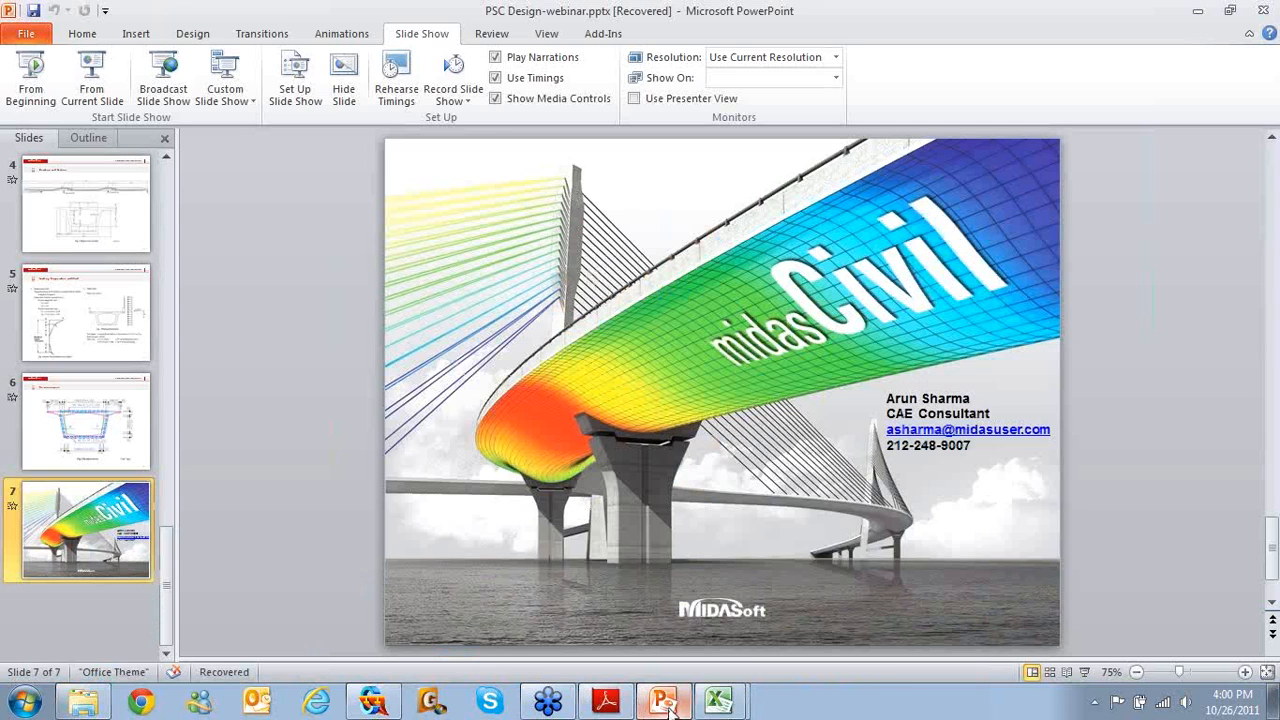
left_click(108, 93)
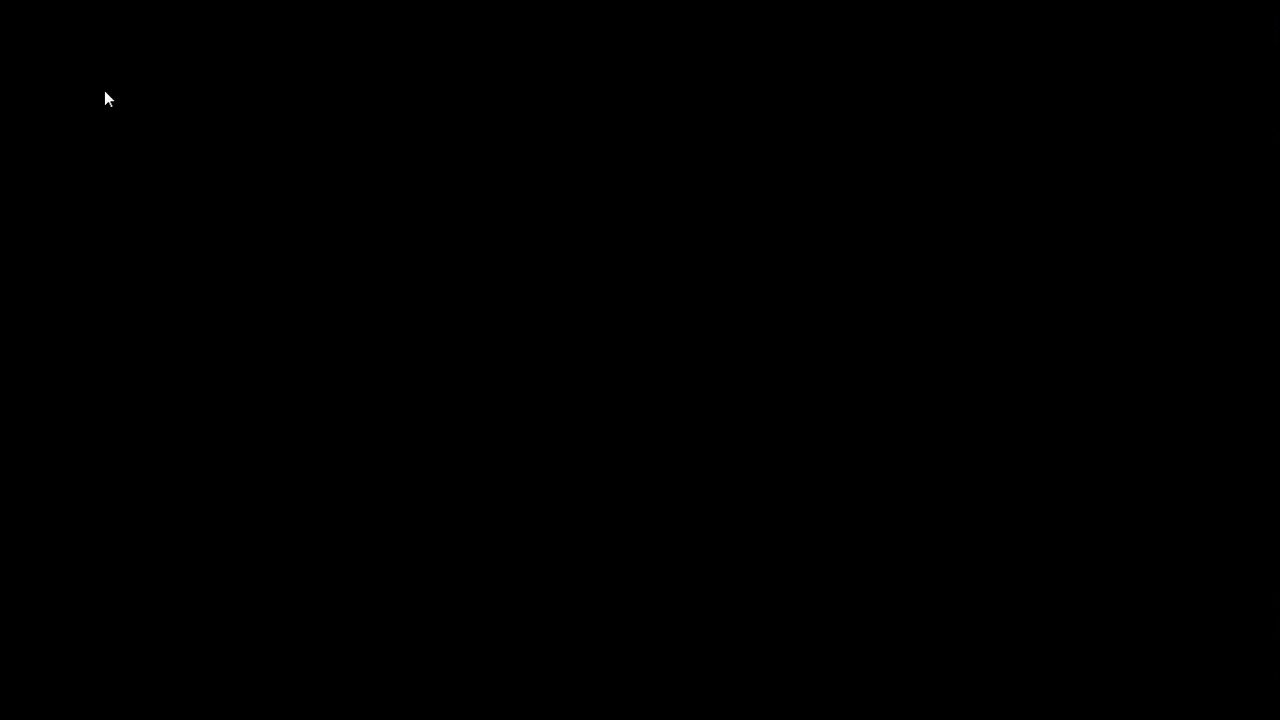